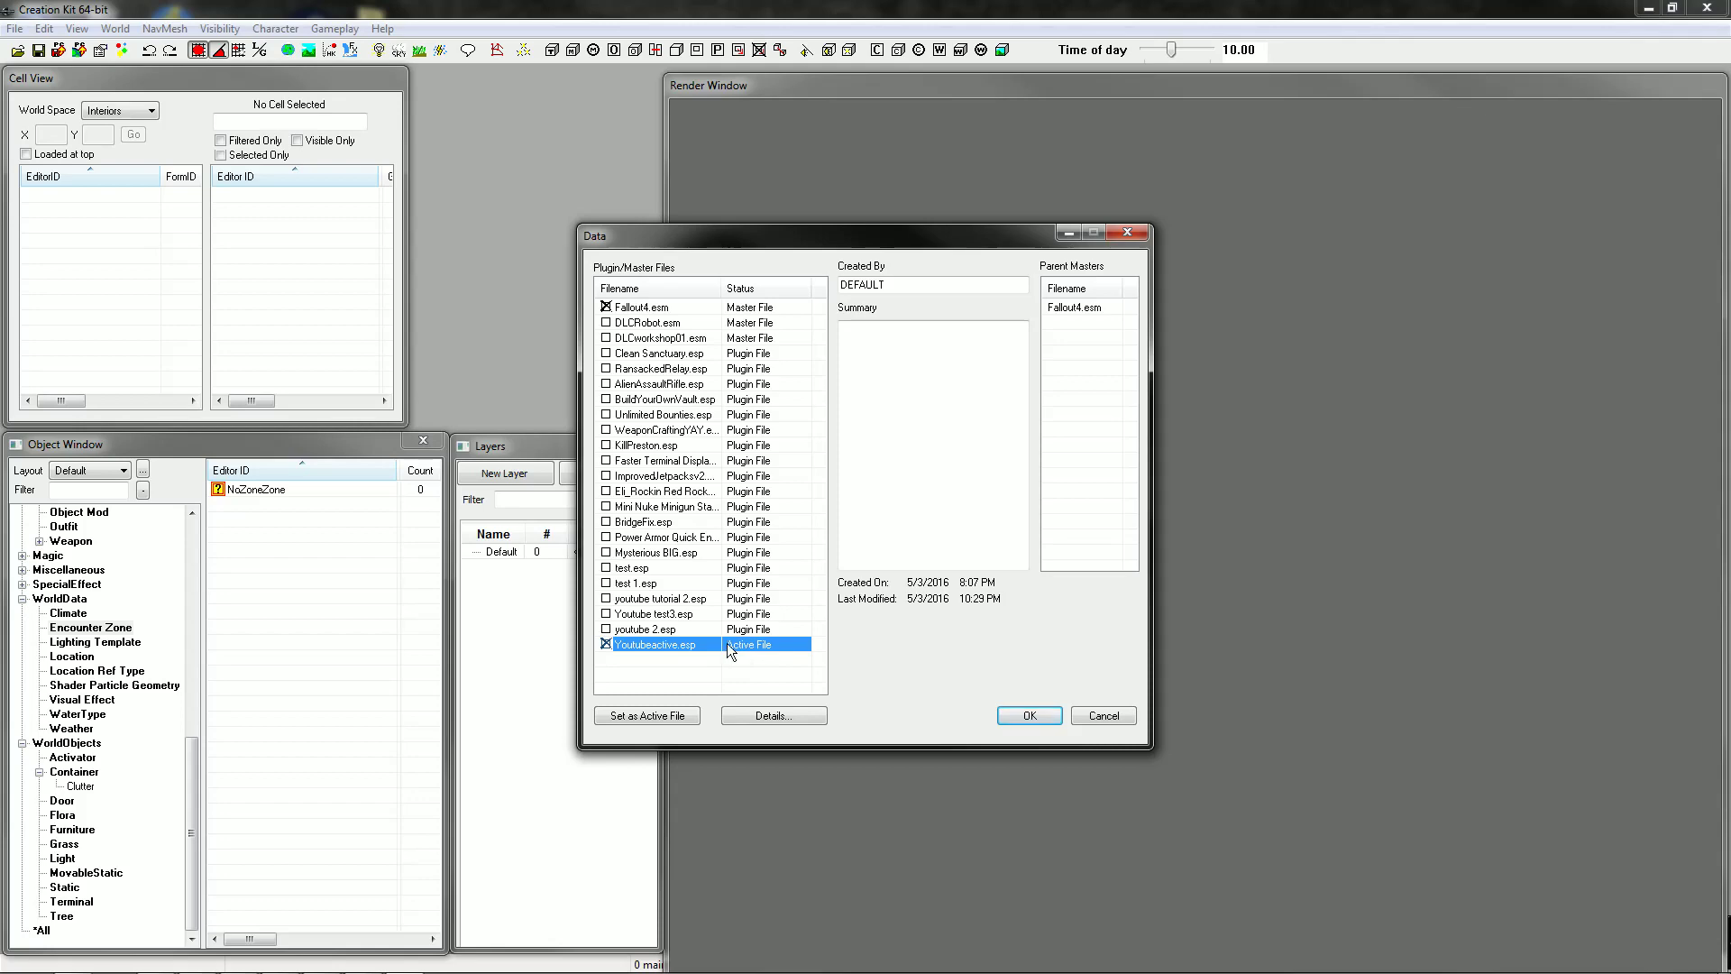
# Load the plugin data with Youtubeactive.esp as the active file and open the FelloutsHideoutClean interior cell.
pyautogui.click(1043, 719)
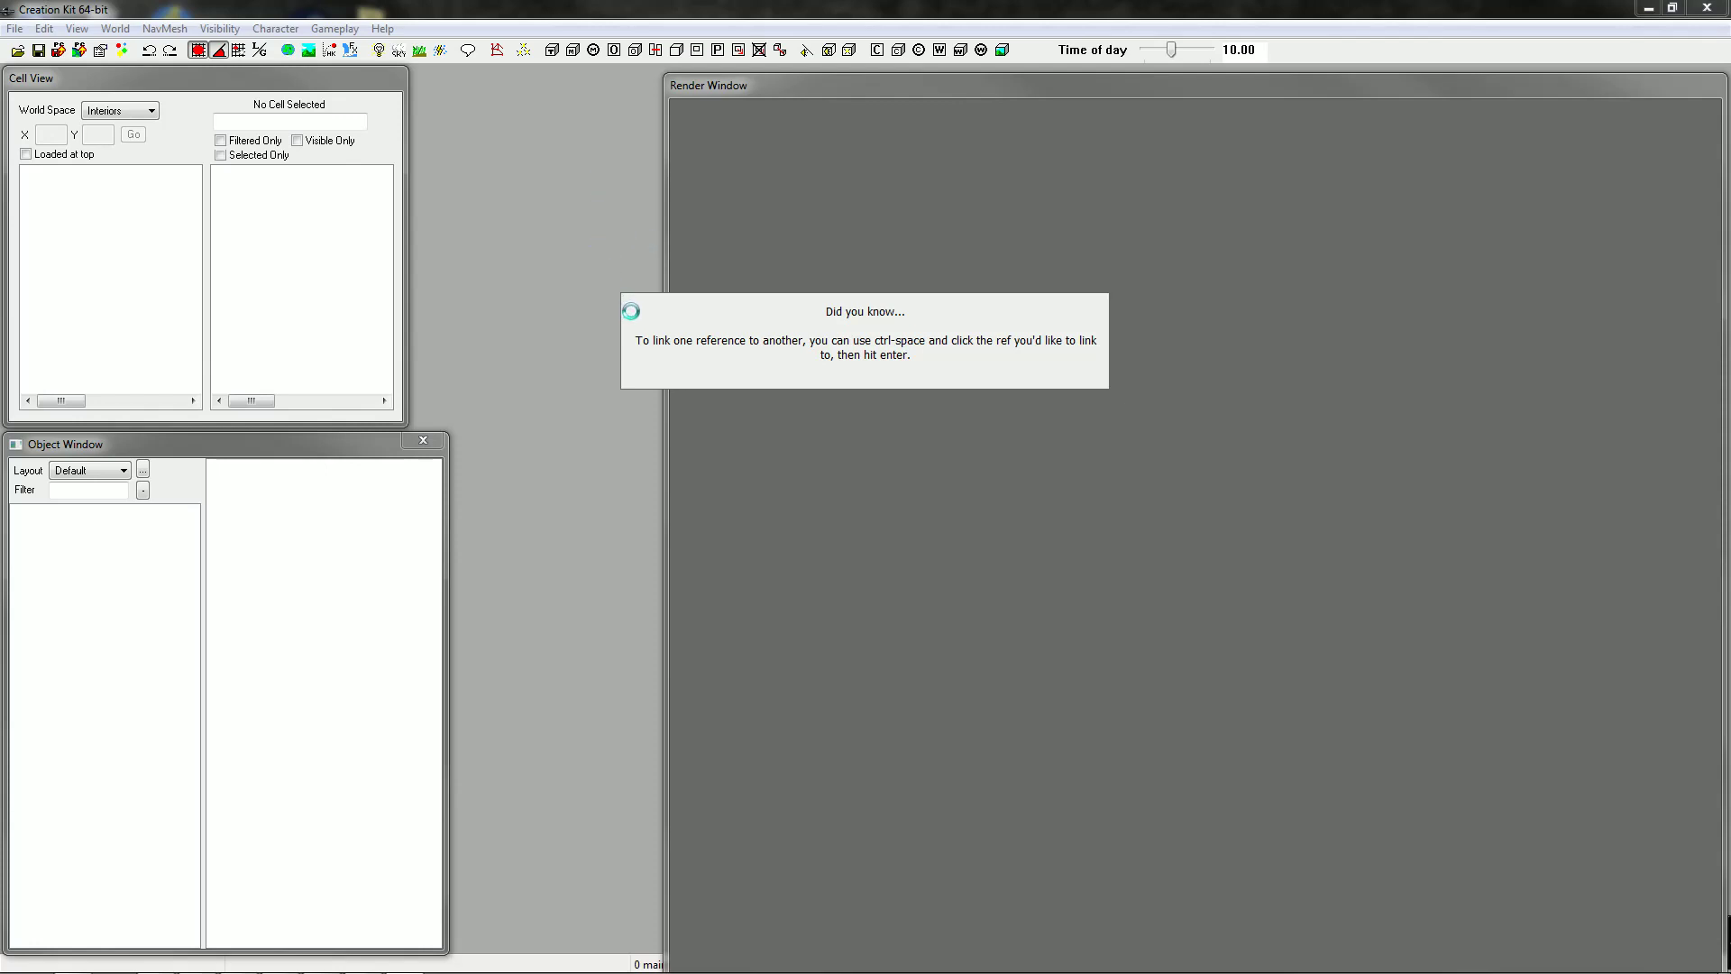
pyautogui.click(107, 288)
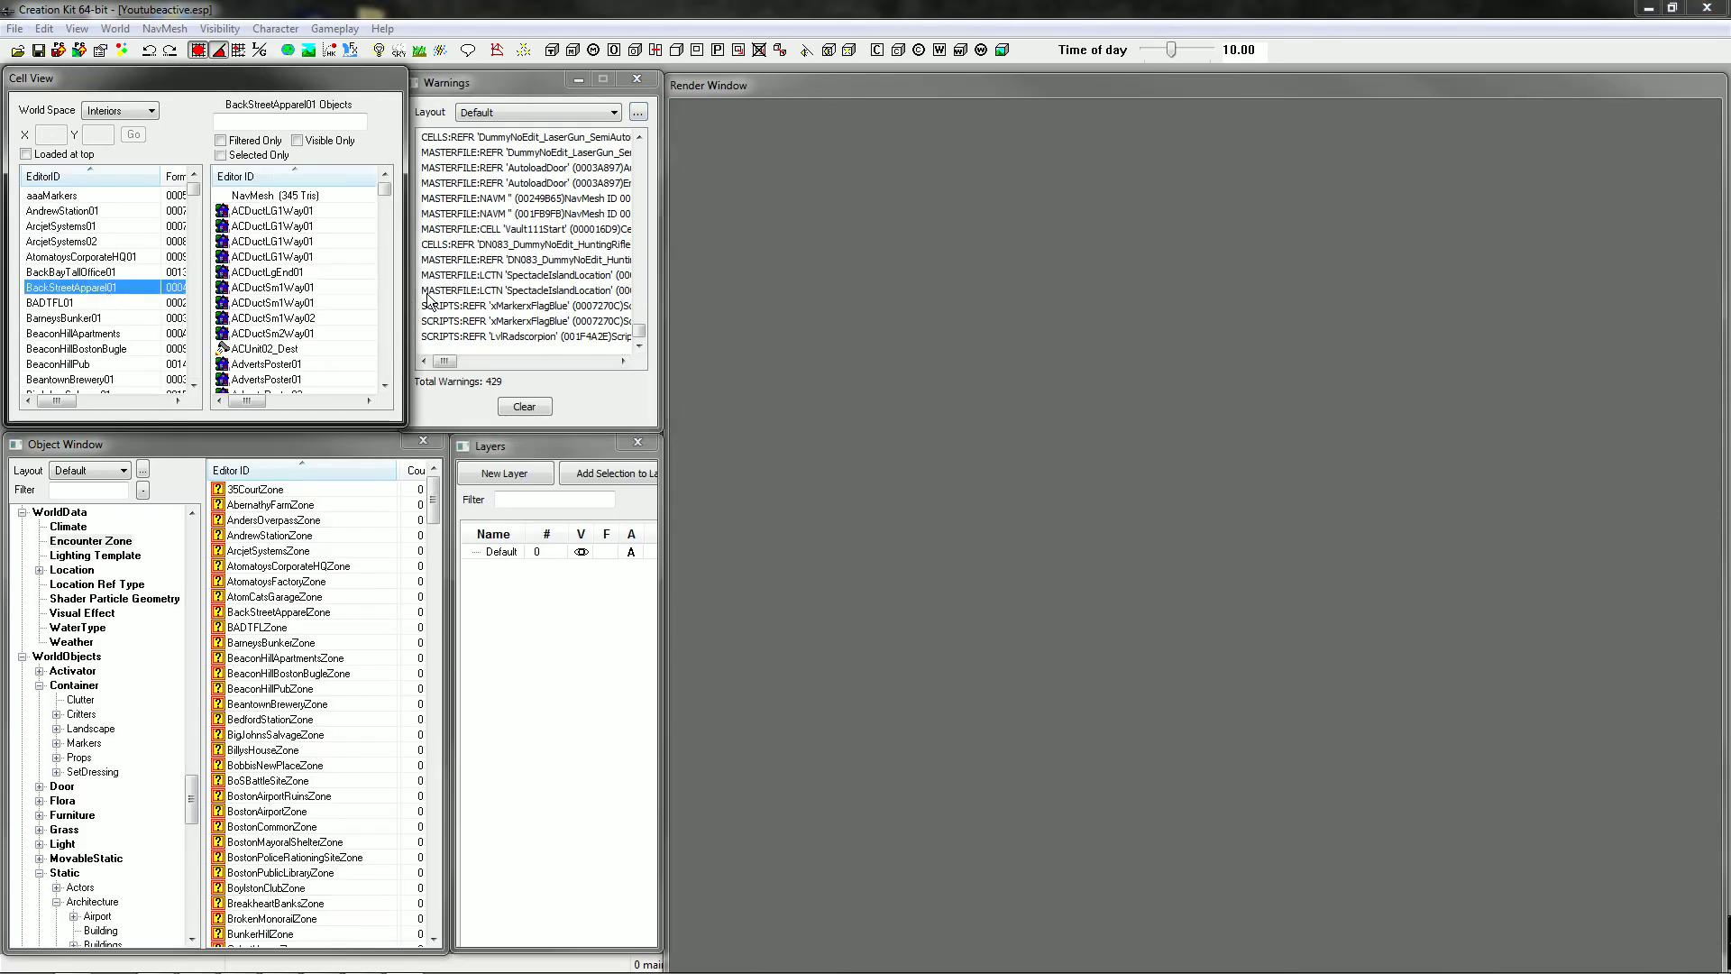
pyautogui.press('f')
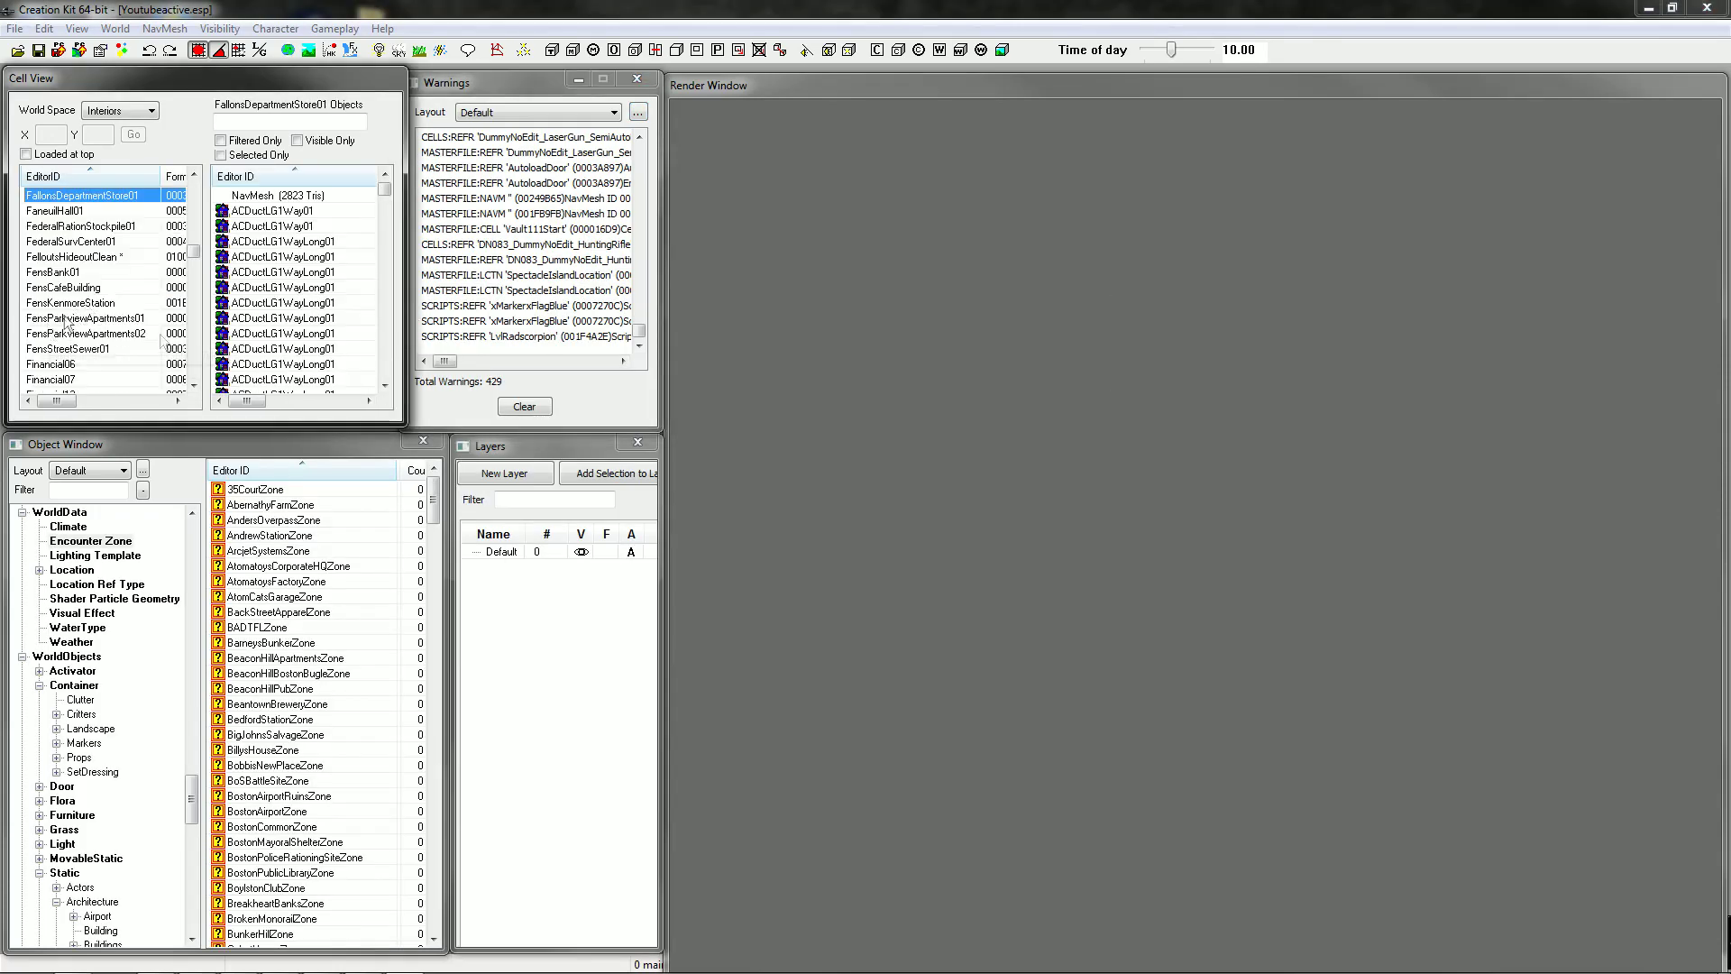
pyautogui.click(99, 333)
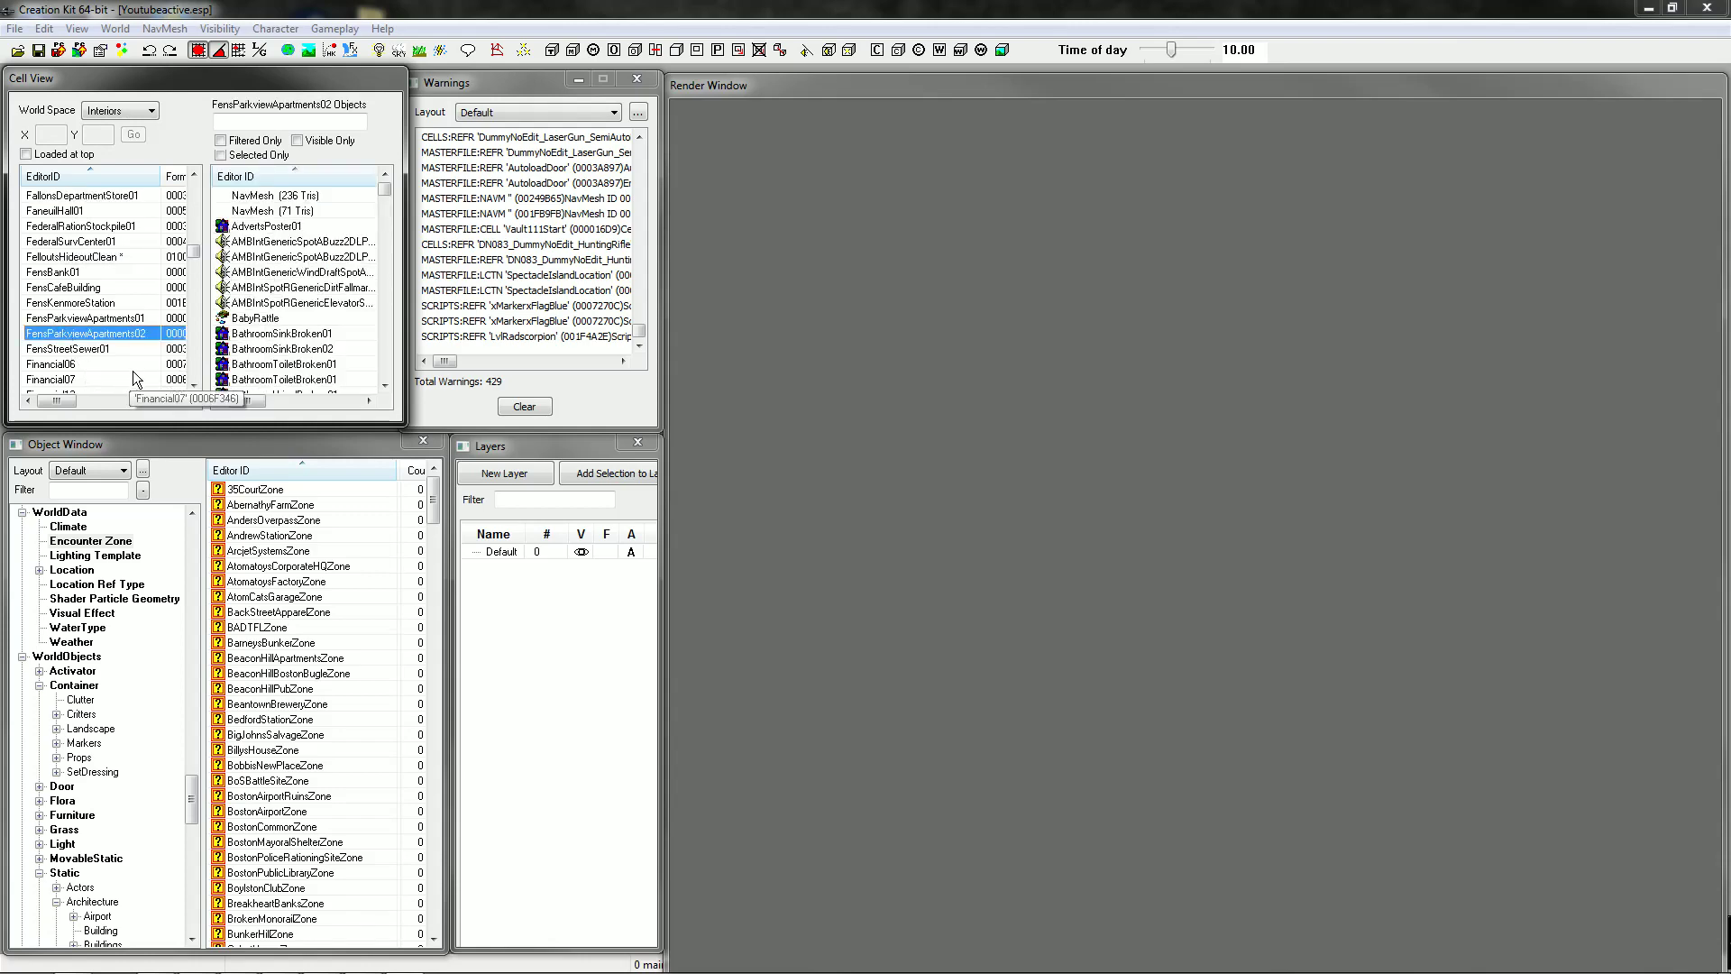
pyautogui.scroll(1, 81, 298)
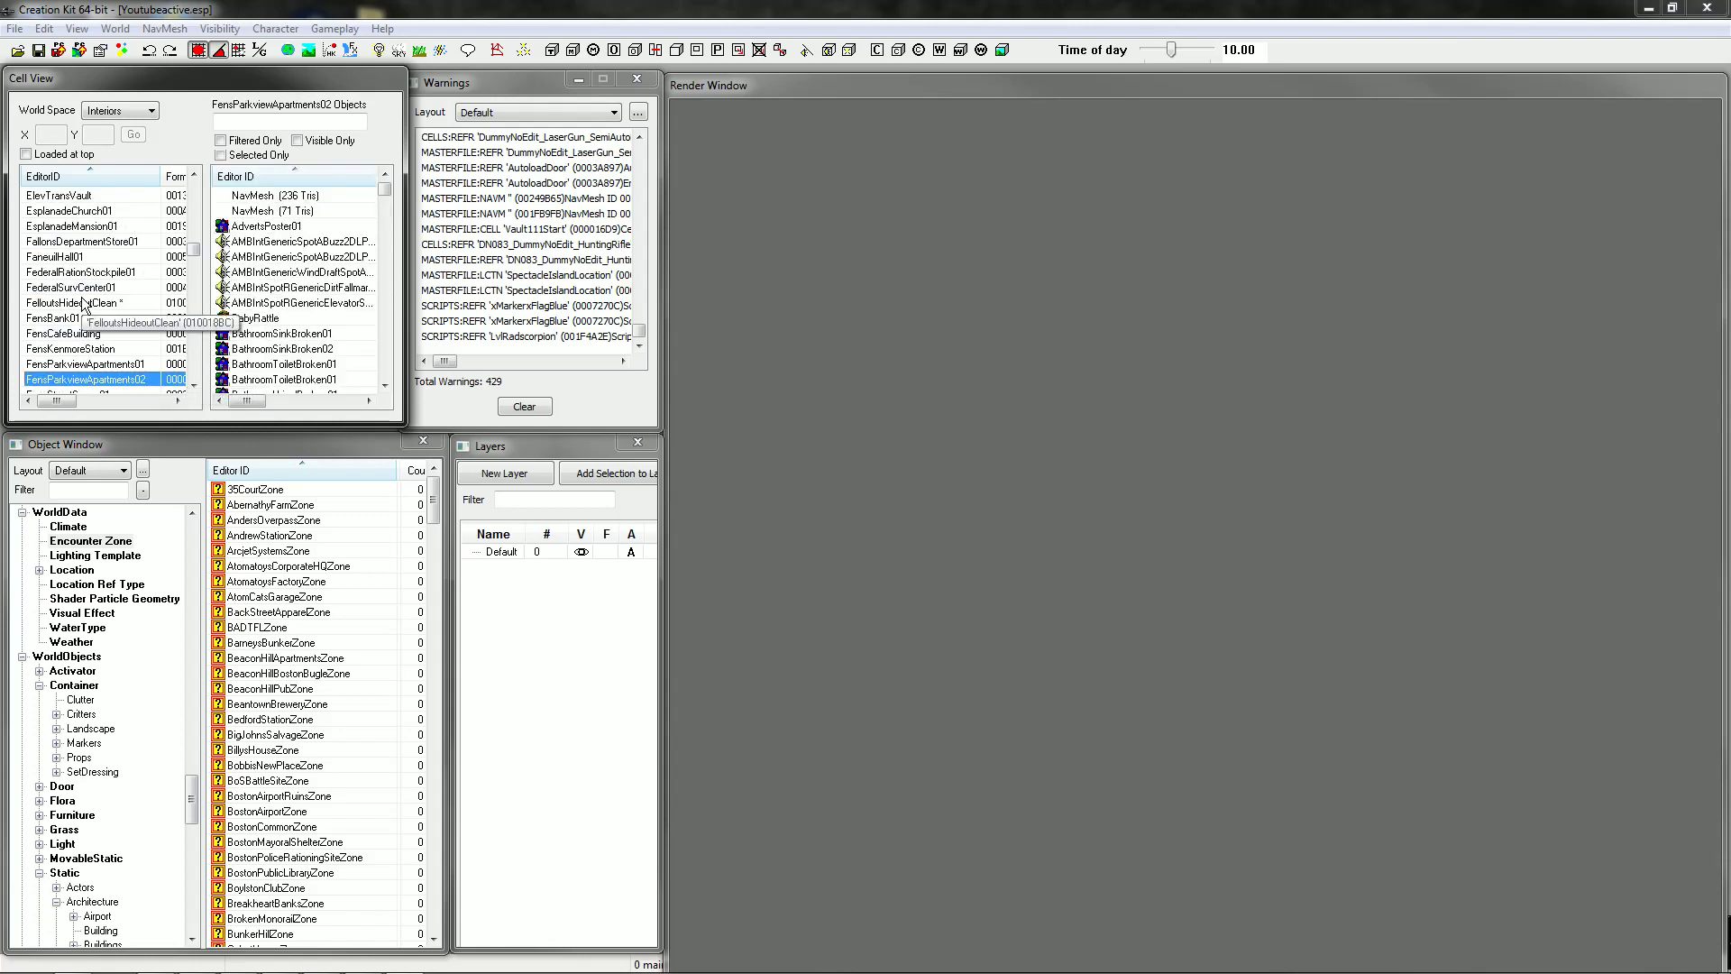
pyautogui.click(56, 257)
pyautogui.scroll(-1, 110, 293)
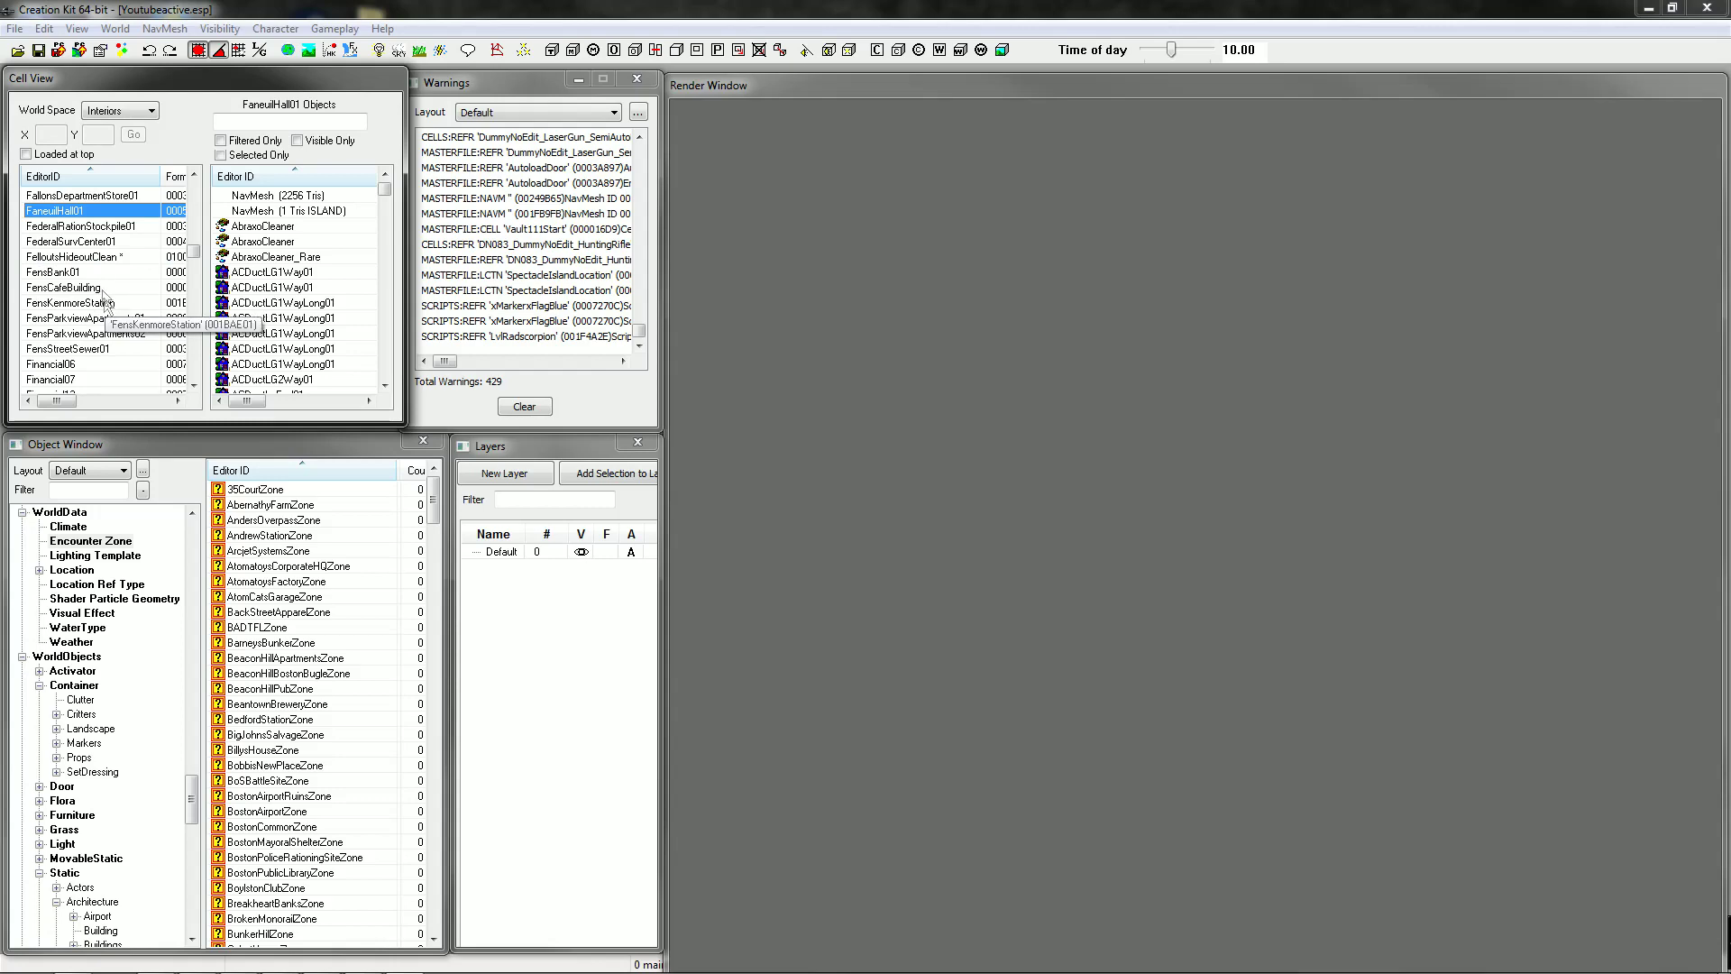
pyautogui.doubleClick(90, 257)
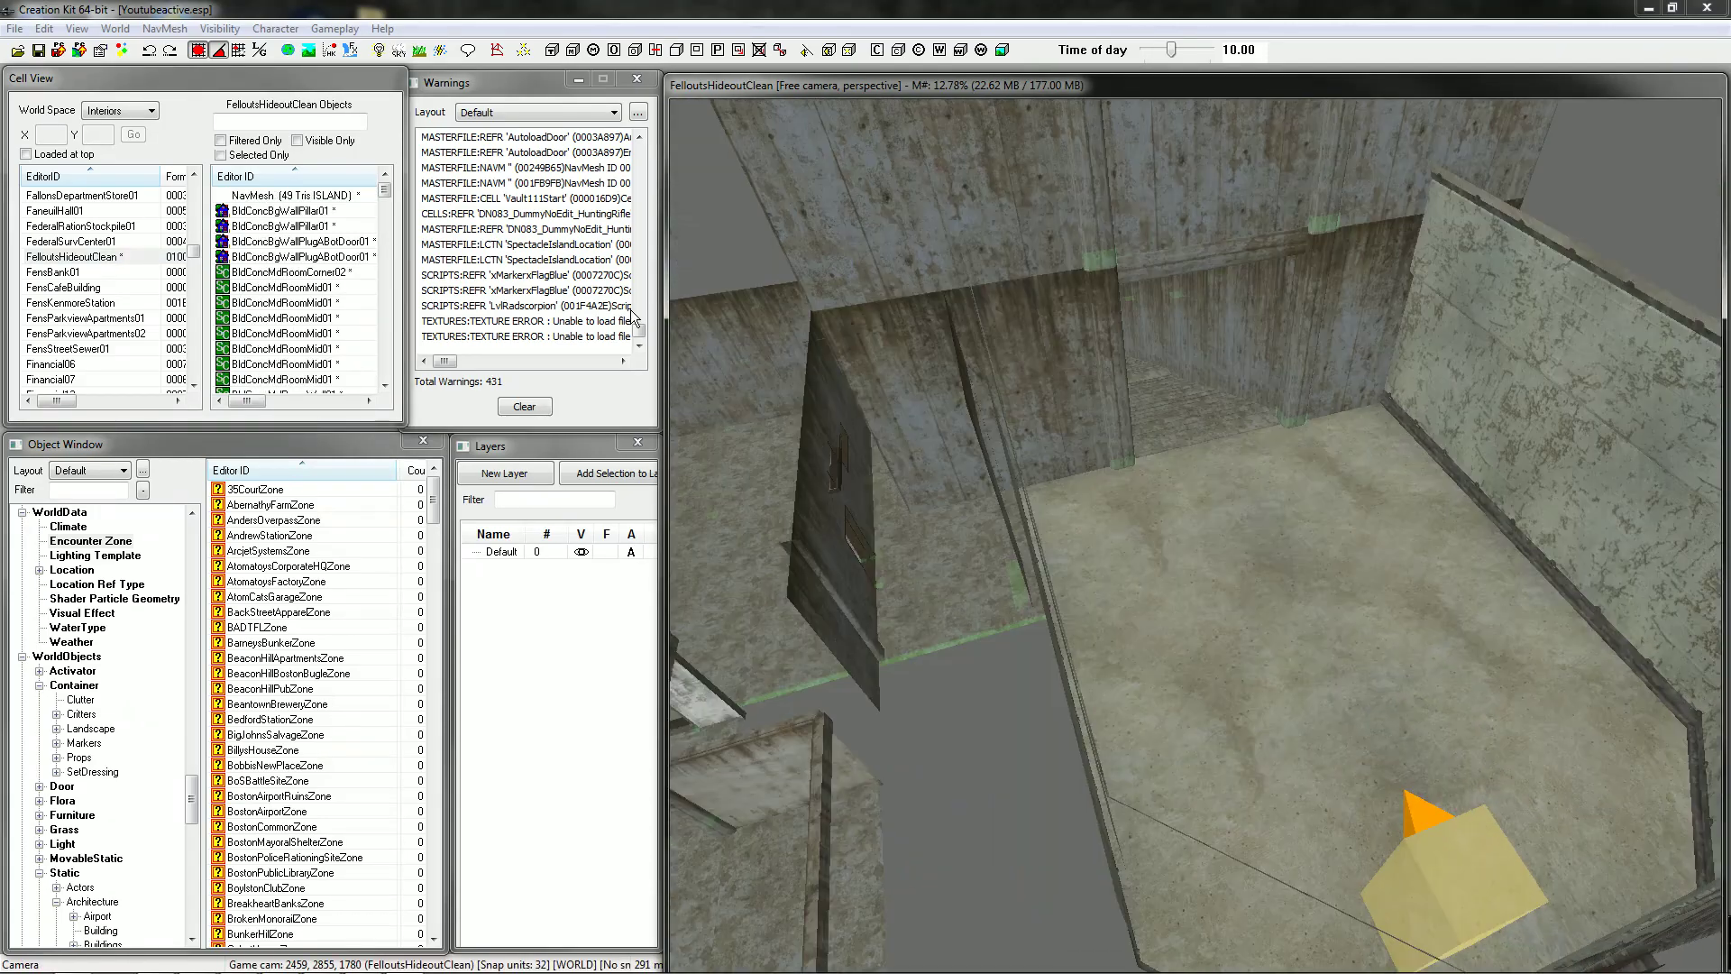
# Turn on navmesh editing and park the Navmesh toolbar window above the Cell View and Warnings windows.
pyautogui.click(497, 52)
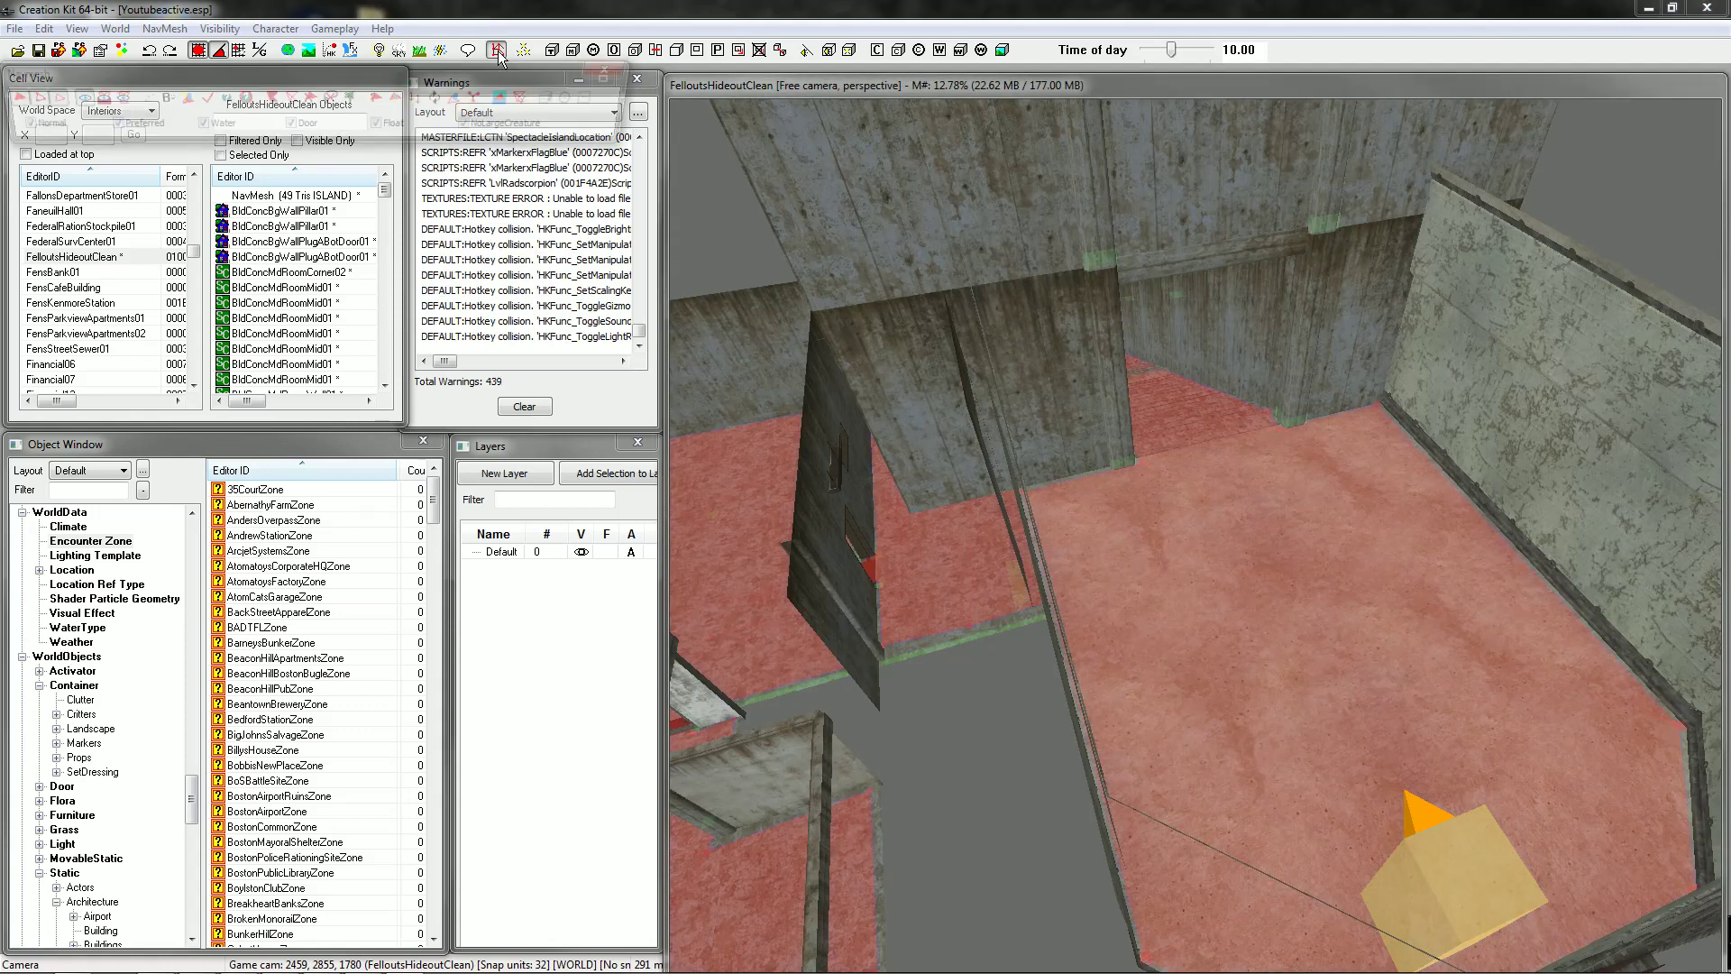
pyautogui.moveTo(335, 72); pyautogui.dragTo(354, 37)
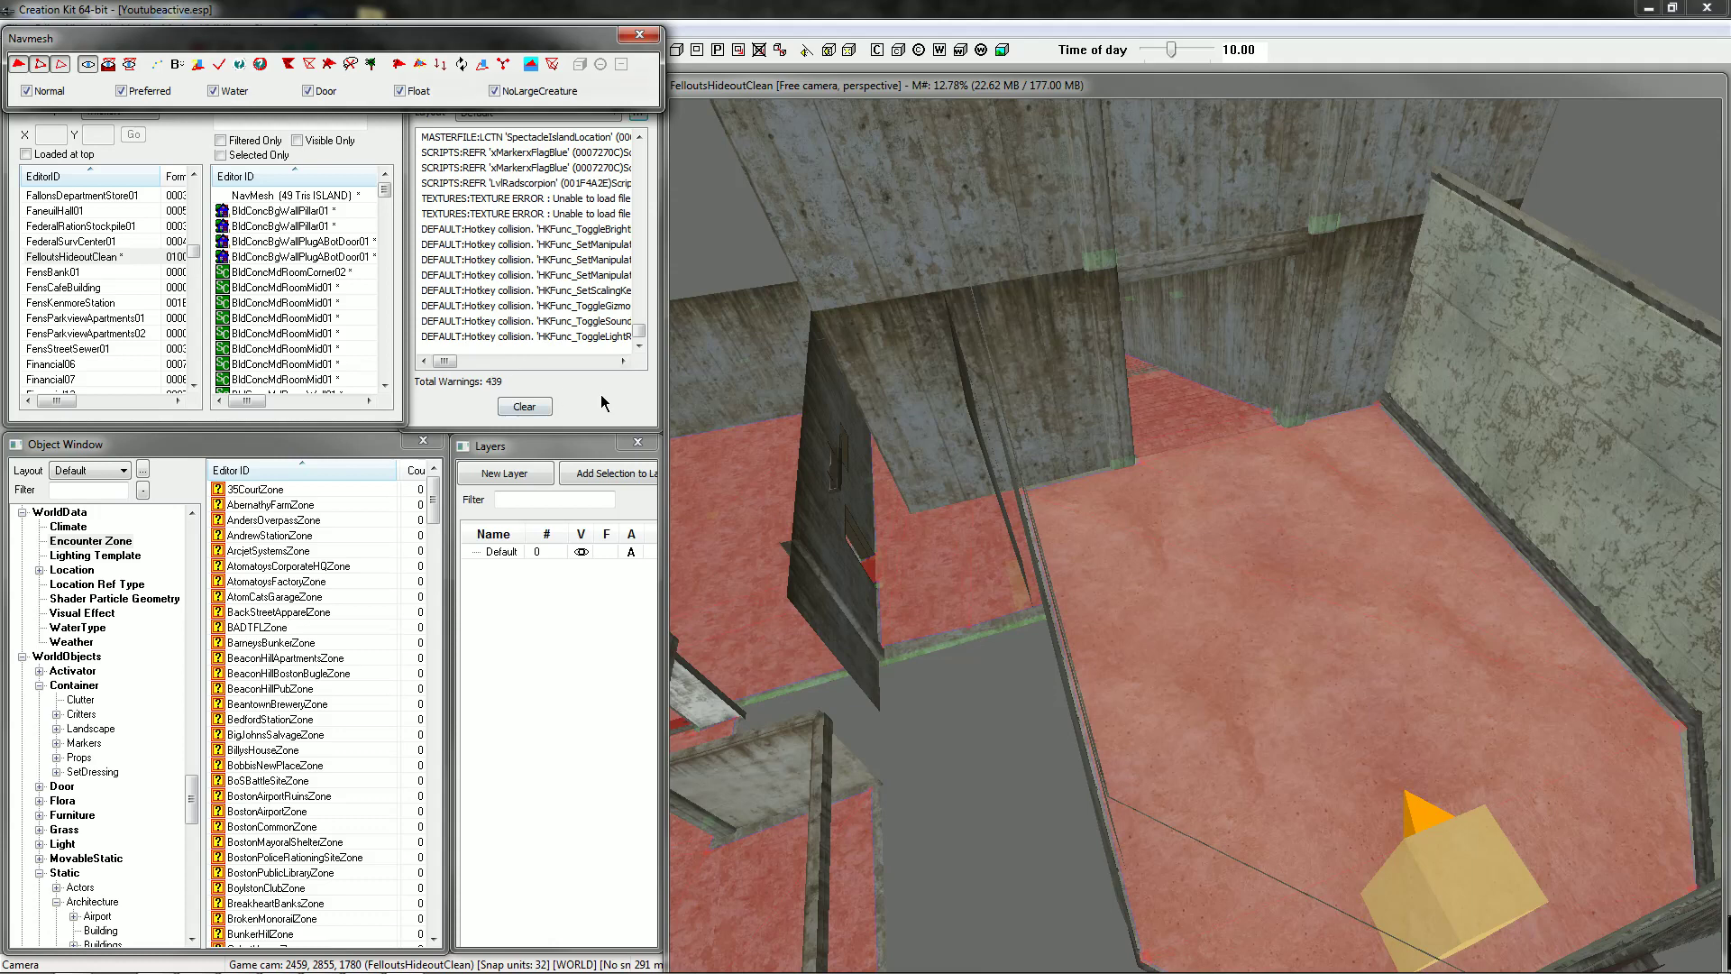
pyautogui.click(291, 197)
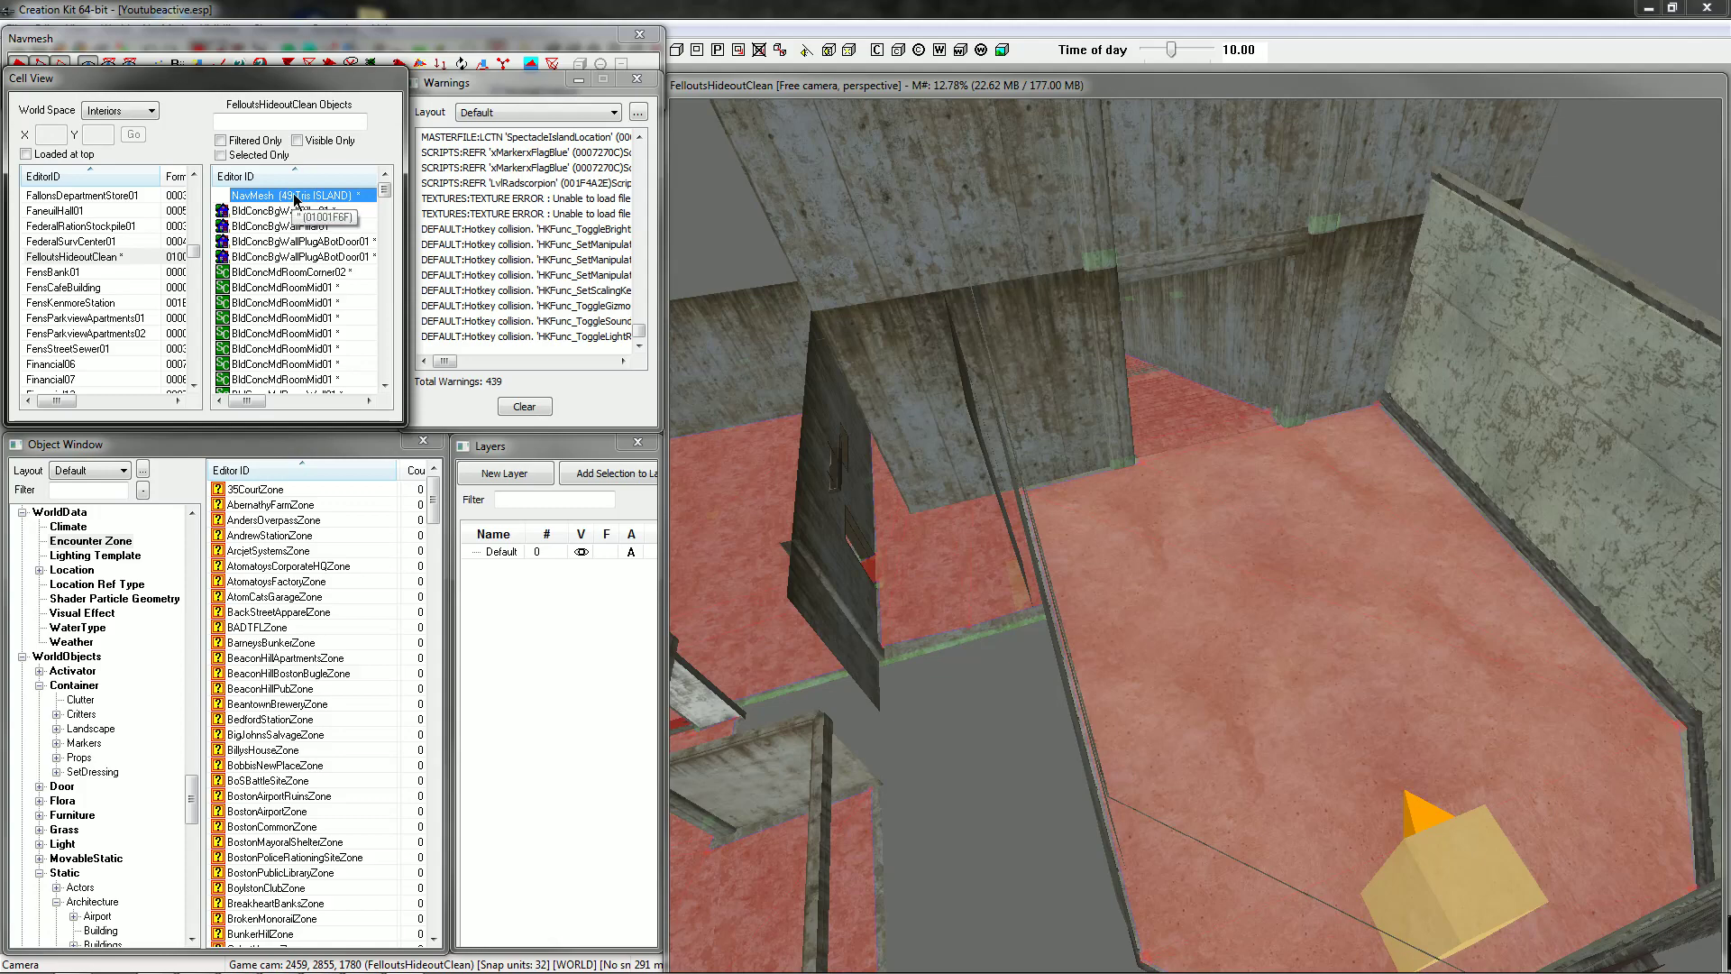
pyautogui.rightClick(294, 193)
pyautogui.click(552, 79)
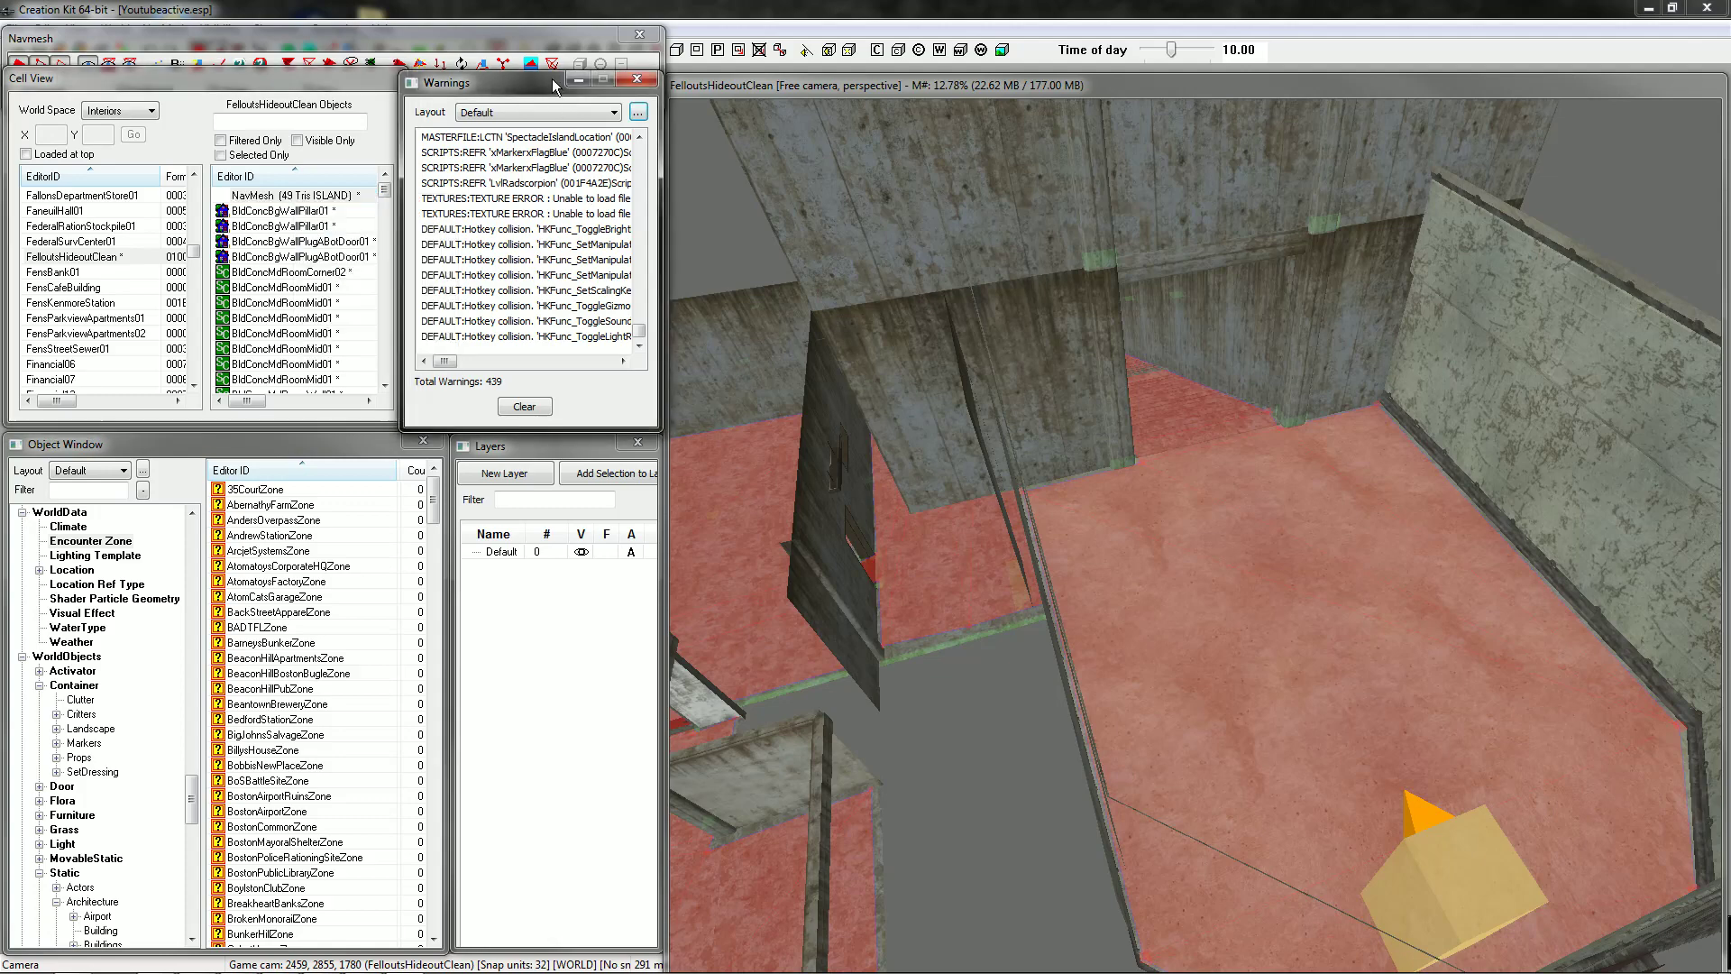
# Delete the navmesh triangles covering the floor of the room with the yellow door marker.
pyautogui.click(829, 140)
pyautogui.click(1118, 490)
pyautogui.keyDown('shift'); pyautogui.moveTo(1118, 490); pyautogui.dragTo(1163, 532, button='middle'); pyautogui.keyUp('shift')
pyautogui.click(1191, 533)
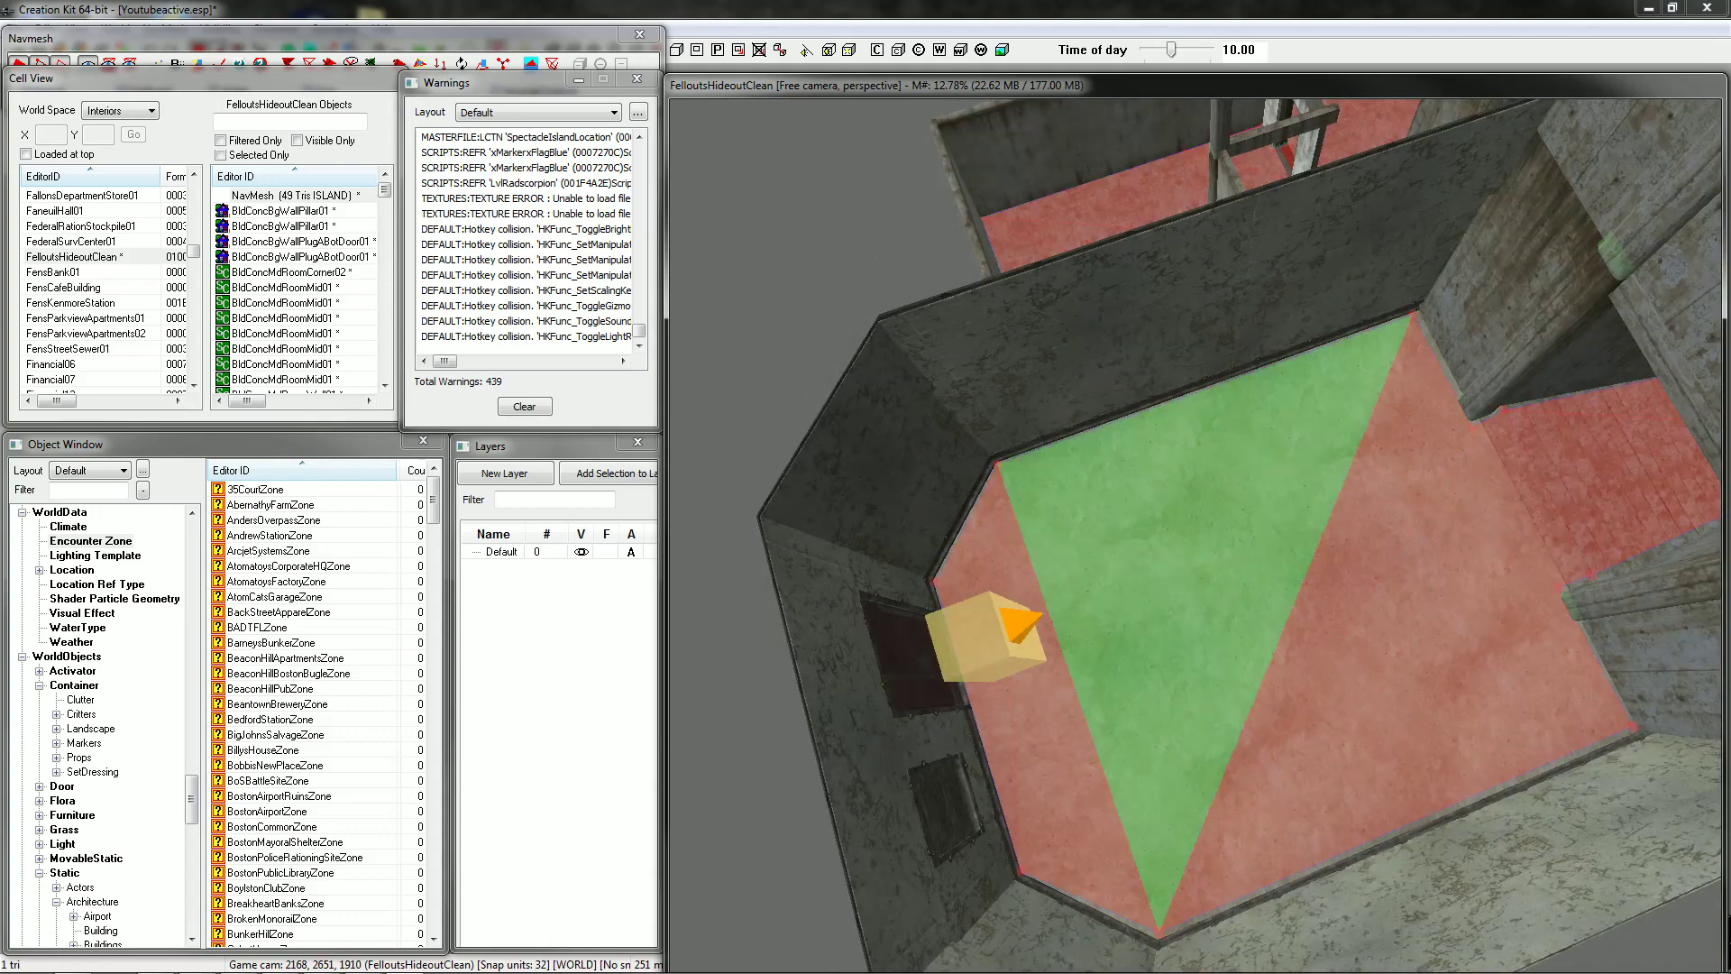
pyautogui.press('Delete')
pyautogui.click(1335, 802)
pyautogui.press('Delete')
pyautogui.click(1042, 766)
pyautogui.press('Delete')
# Delete the navmesh triangles in the passage adjoining the yellow door marker's room.
pyautogui.click(1591, 487)
pyautogui.press('Delete')
pyautogui.click(1608, 411)
pyautogui.press('Delete')
pyautogui.click(1529, 500)
pyautogui.press('Delete')
# Delete the navmesh triangles on the stairs and on the floor at their foot.
pyautogui.moveTo(1529, 500); pyautogui.dragTo(1176, 362, button='middle')
pyautogui.click(1192, 661)
pyautogui.click(1181, 764)
pyautogui.press('p')
pyautogui.press('Delete')
pyautogui.click(1067, 809)
pyautogui.press('Delete')
# Add a navmesh vertex at the floor's outer edge near the stair foot and create a triangle joining it to the remaining mesh.
pyautogui.keyDown('shift'); pyautogui.moveTo(990, 778); pyautogui.dragTo(906, 677, button='middle'); pyautogui.keyUp('shift')
pyautogui.scroll(4, 887, 654)
pyautogui.scroll(3, 892, 655)
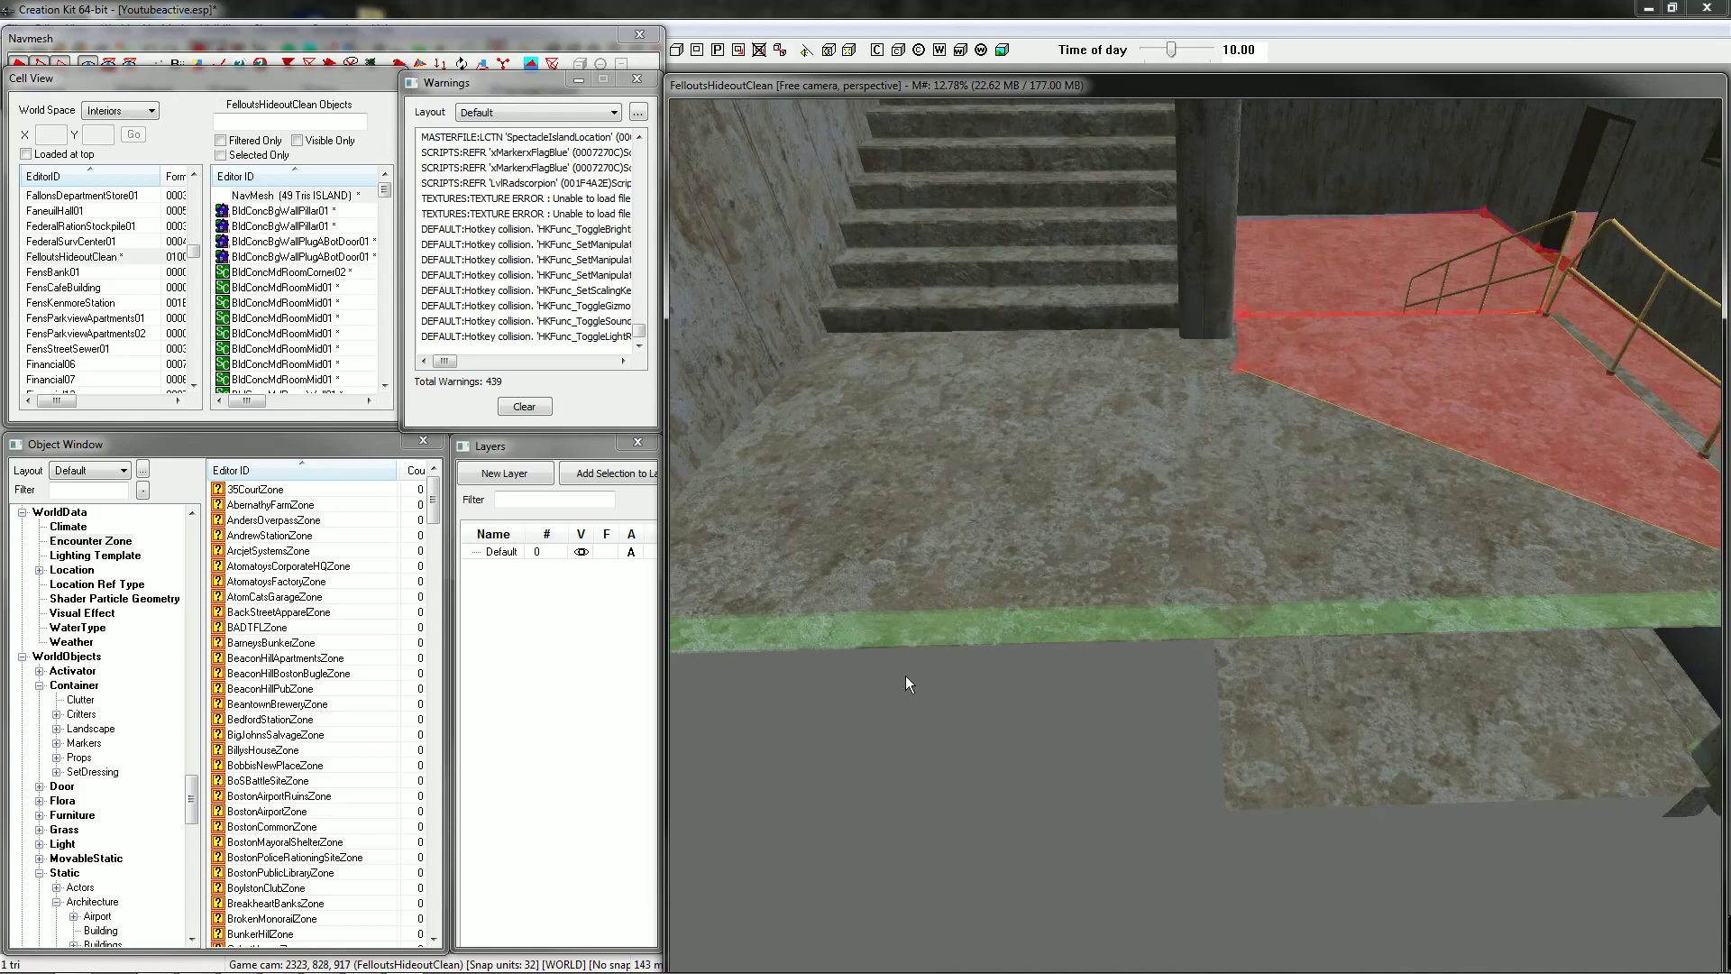
pyautogui.moveTo(971, 557); pyautogui.dragTo(966, 348, button='middle')
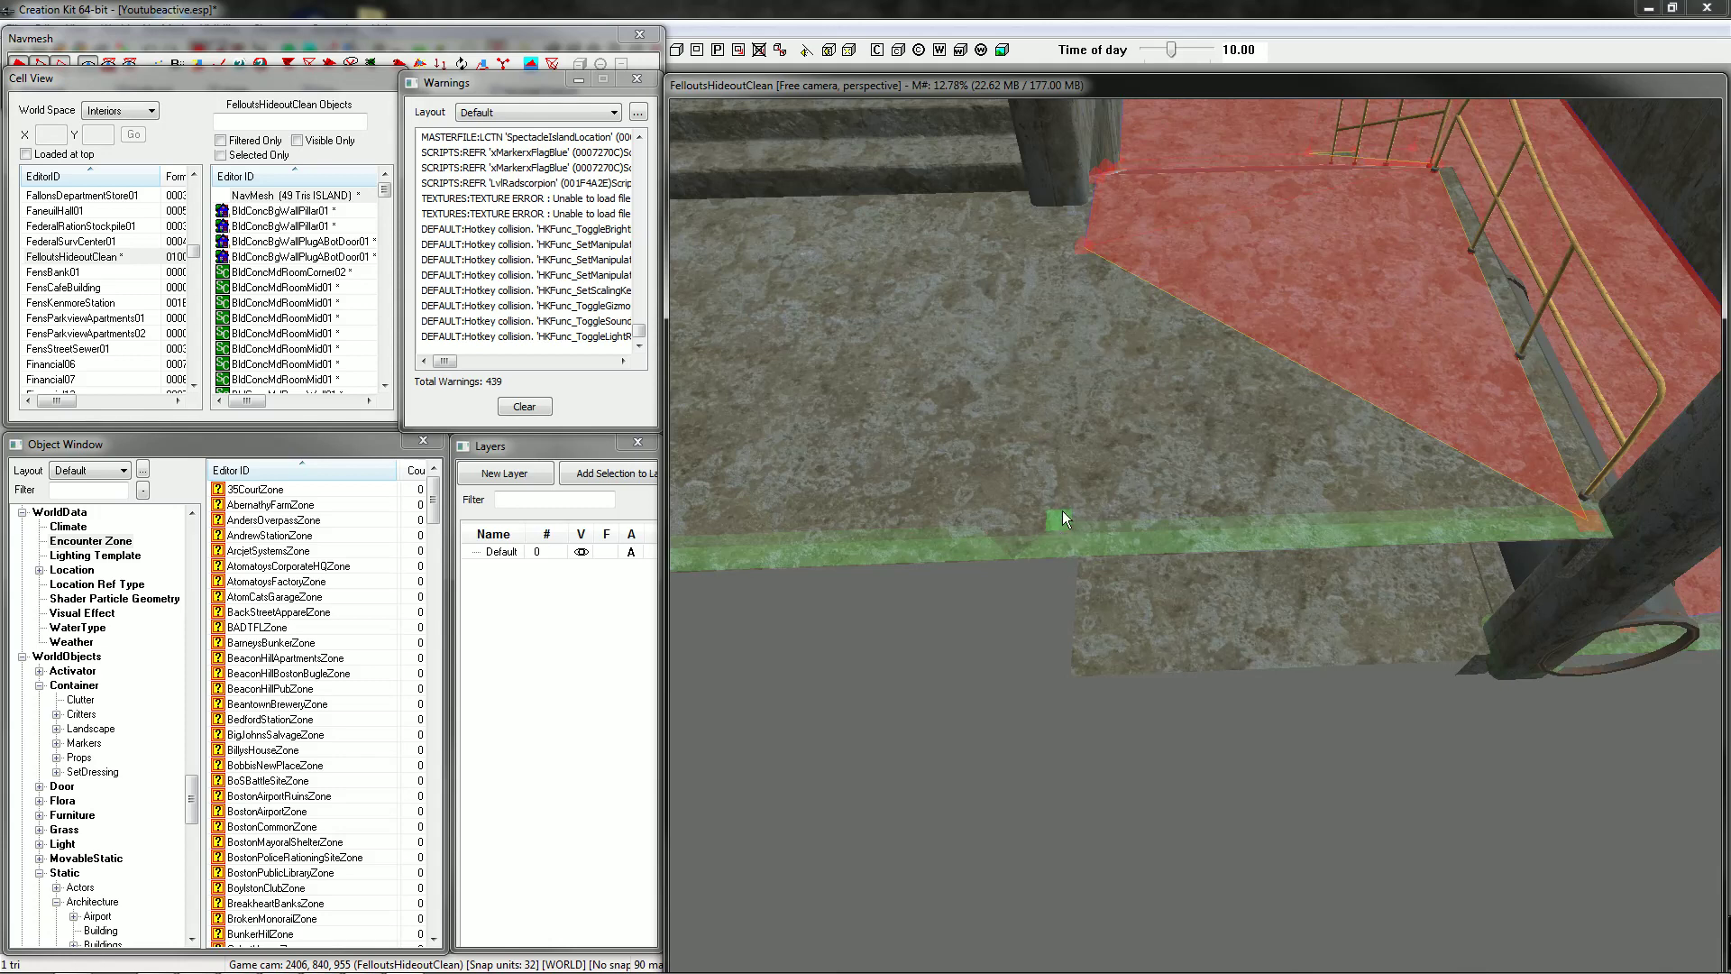
pyautogui.click(1056, 519)
pyautogui.keyDown('ctrl'); pyautogui.click(1586, 519); pyautogui.keyUp('ctrl')
pyautogui.press('a')
pyautogui.moveTo(1042, 413); pyautogui.dragTo(1052, 430, button='middle')
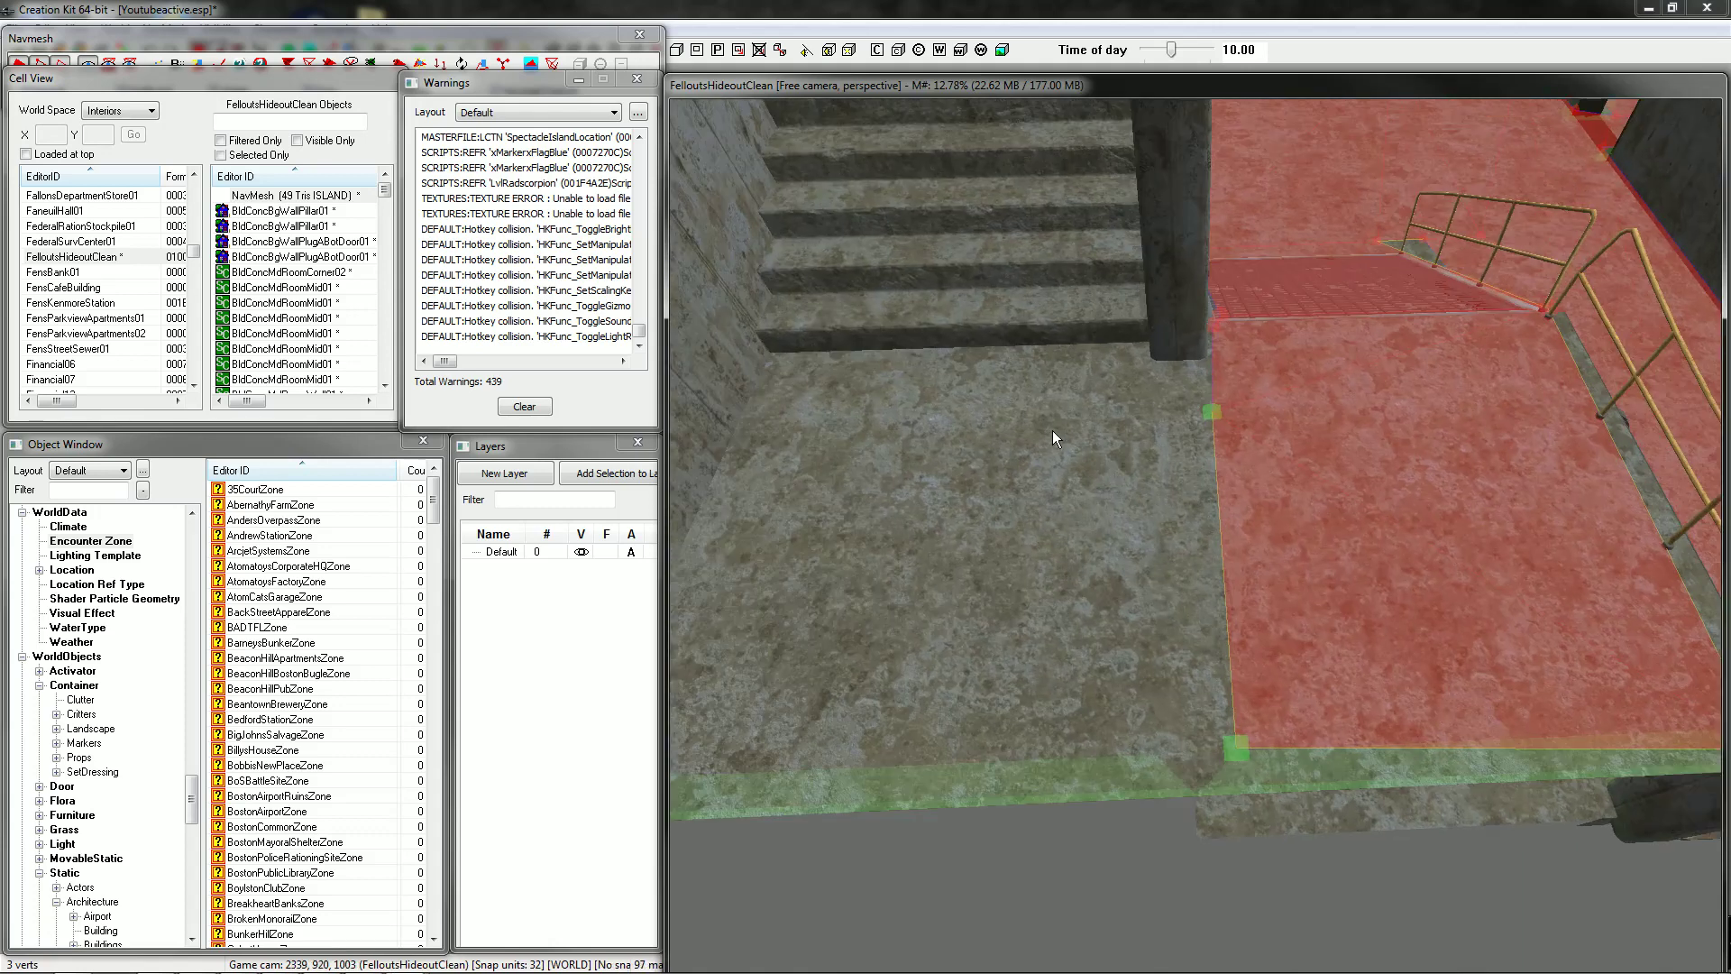
# Adjust the two vertices along the open edge of the new triangle, one near the pillar and one at the floor's outer edge.
pyautogui.keyDown('ctrl'); pyautogui.click(1211, 413); pyautogui.keyUp('ctrl')
pyautogui.moveTo(1236, 747); pyautogui.dragTo(1230, 709)
pyautogui.moveTo(1211, 408); pyautogui.dragTo(1206, 391)
pyautogui.moveTo(1230, 709); pyautogui.dragTo(1221, 749)
pyautogui.moveTo(1082, 605); pyautogui.dragTo(1220, 435, button='middle')
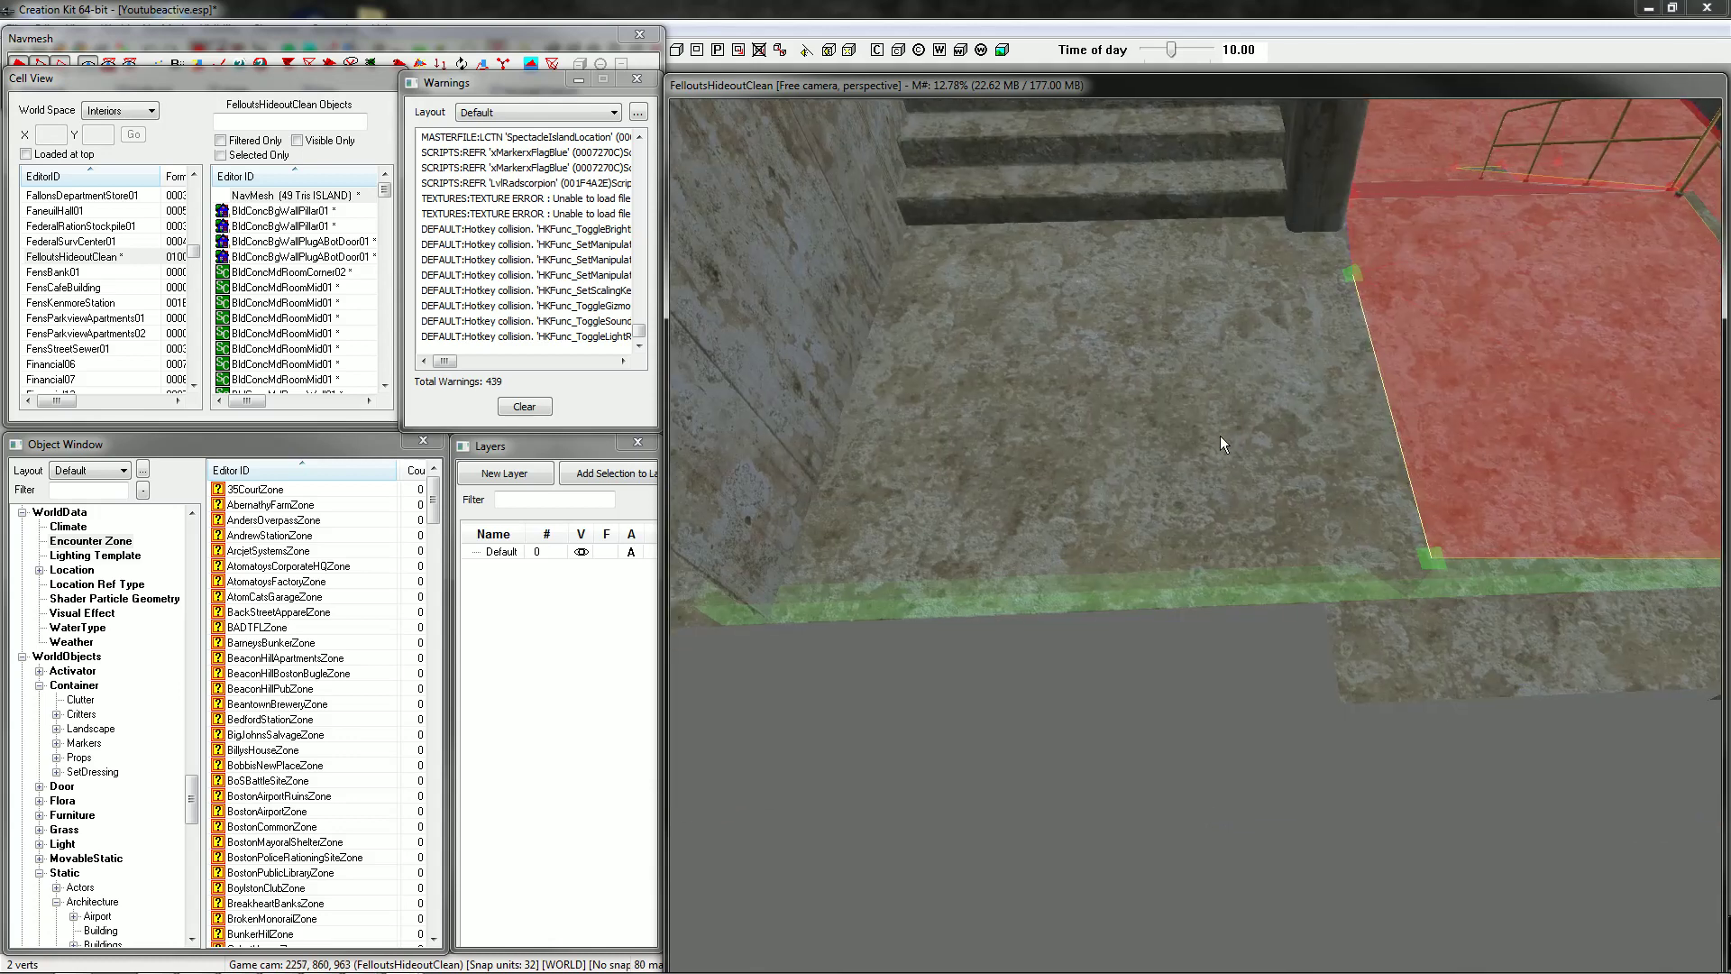
# Extend the navmesh across the floor with two triangles reaching the wall corner and the wall side of the stair foot.
pyautogui.keyDown('ctrl'); pyautogui.click(1431, 544); pyautogui.keyUp('ctrl')
pyautogui.keyDown('ctrl'); pyautogui.click(1431, 545); pyautogui.keyUp('ctrl')
pyautogui.moveTo(1547, 335)
pyautogui.mouseDown(button='middle')
pyautogui.moveTo(1468, 340)
pyautogui.moveTo(1534, 353)
pyautogui.mouseUp(button='middle')
pyautogui.click(1424, 725)
pyautogui.click(764, 776)
pyautogui.keyDown('ctrl'); pyautogui.rightClick(733, 775); pyautogui.keyUp('ctrl')
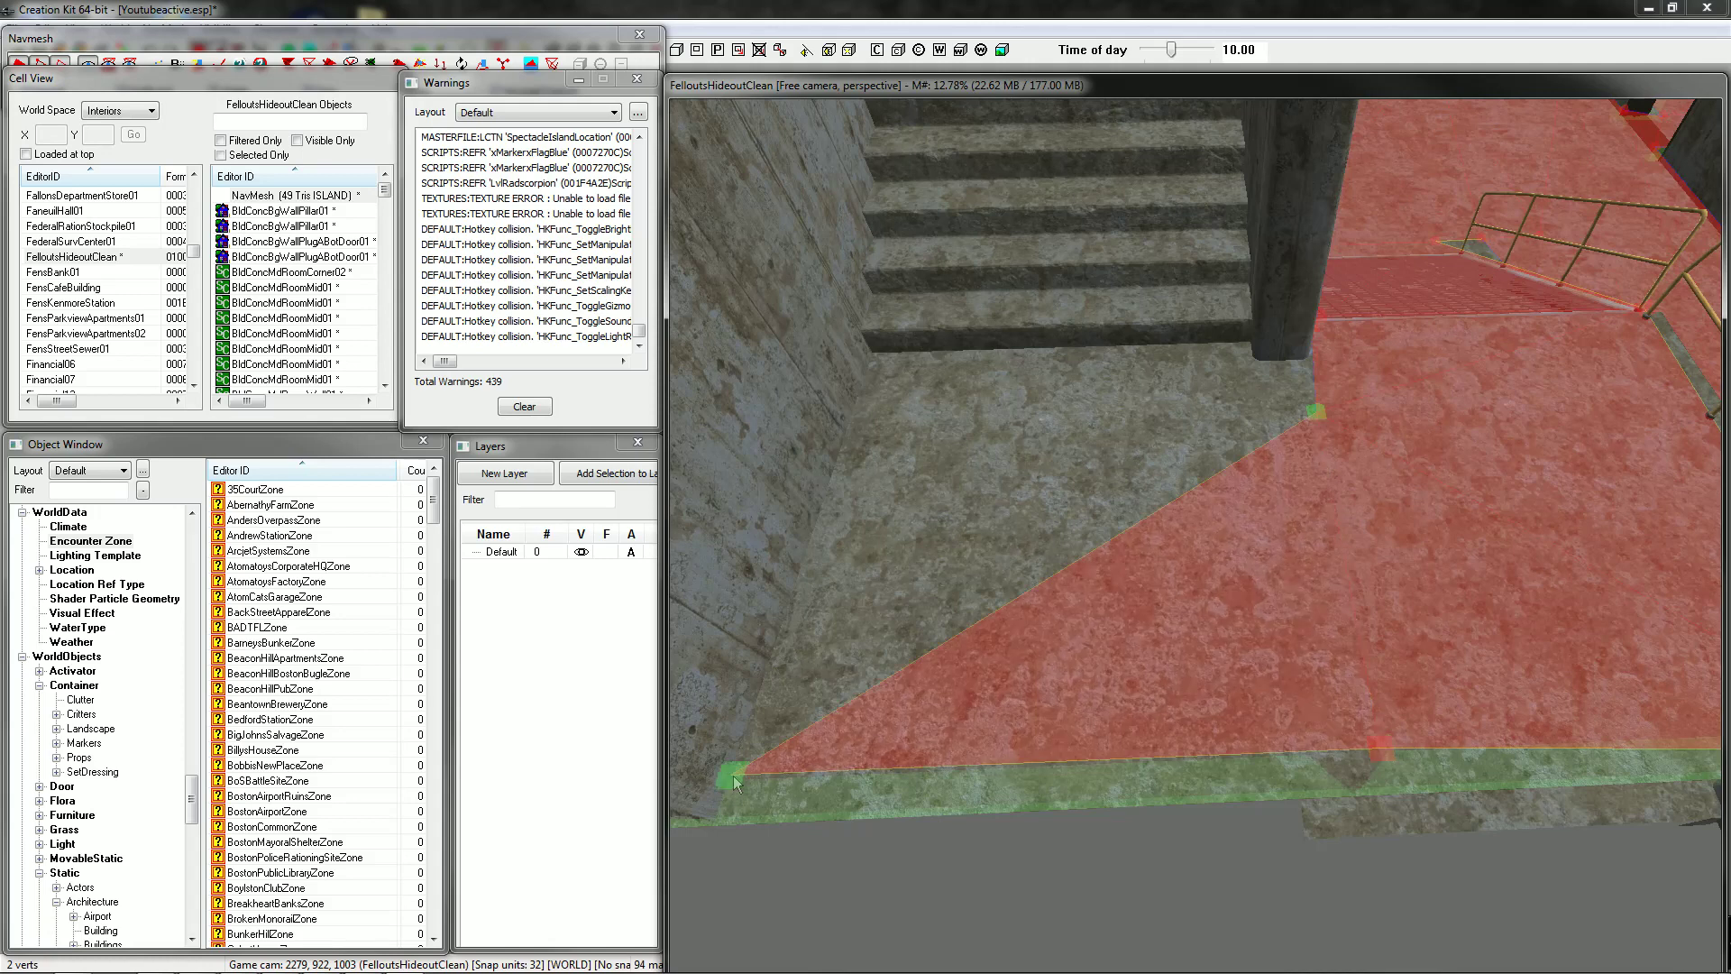
pyautogui.keyDown('ctrl'); pyautogui.rightClick(863, 386); pyautogui.keyUp('ctrl')
pyautogui.moveTo(862, 386); pyautogui.dragTo(1242, 474, button='middle')
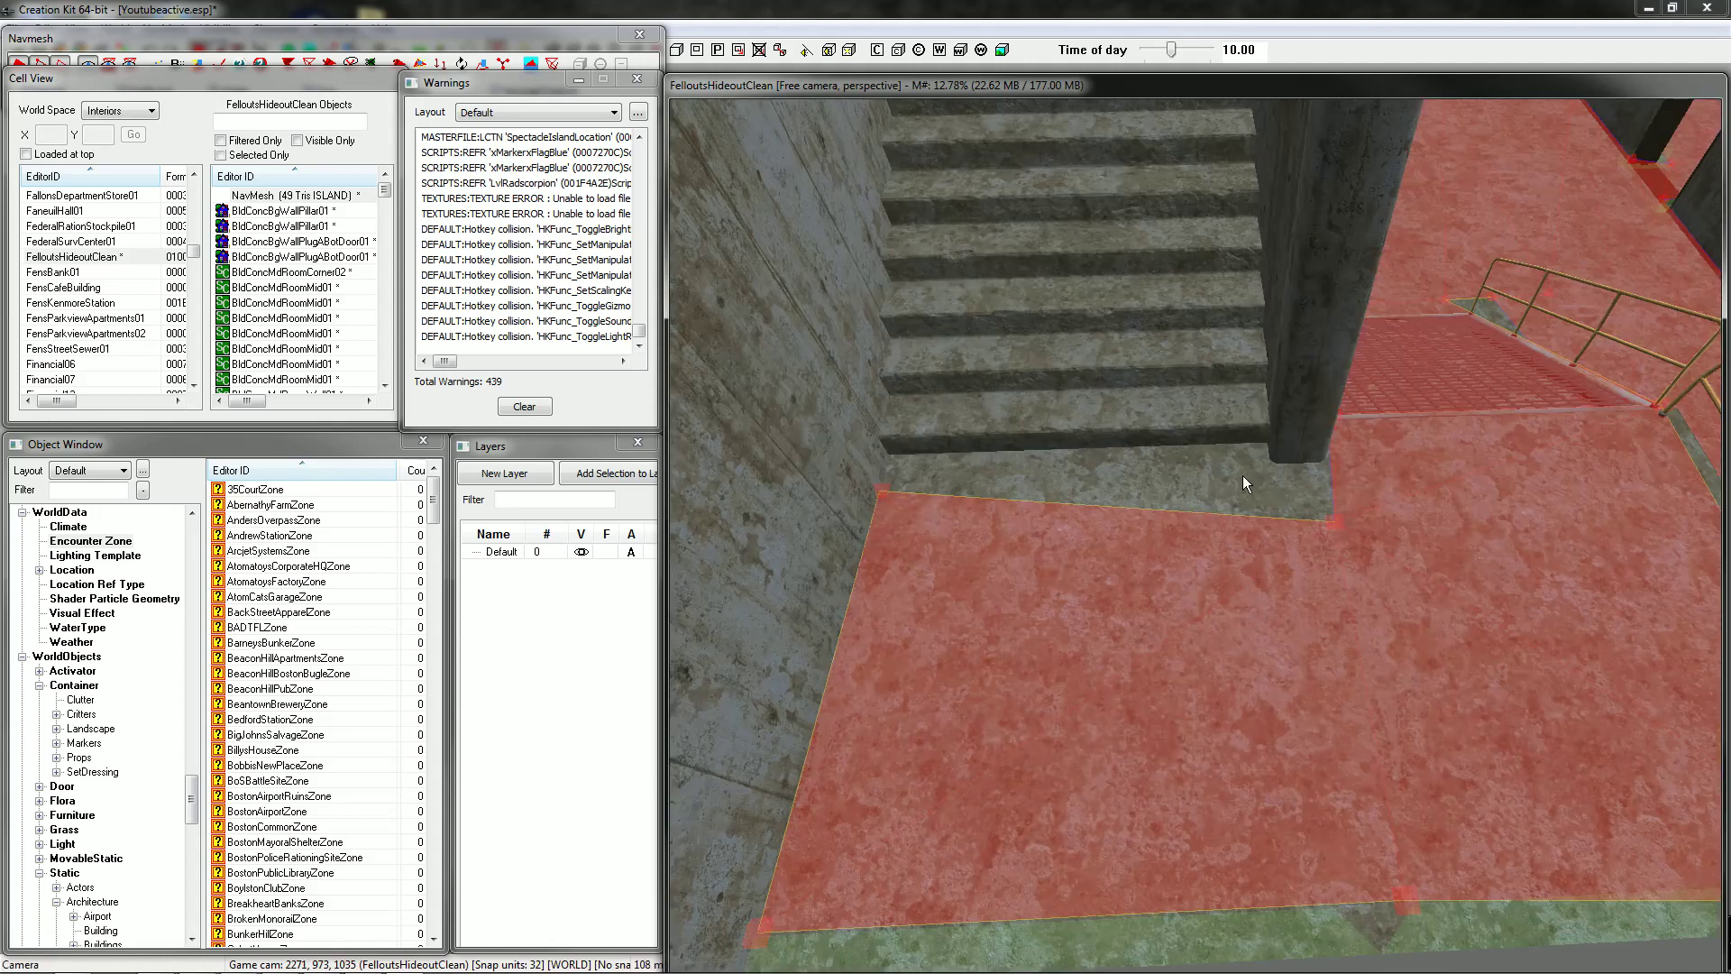
# Add vertices at the bottom step beside the pillar, drop them onto the floor and fill the gap before the stairs with triangles.
pyautogui.click(181, 40)
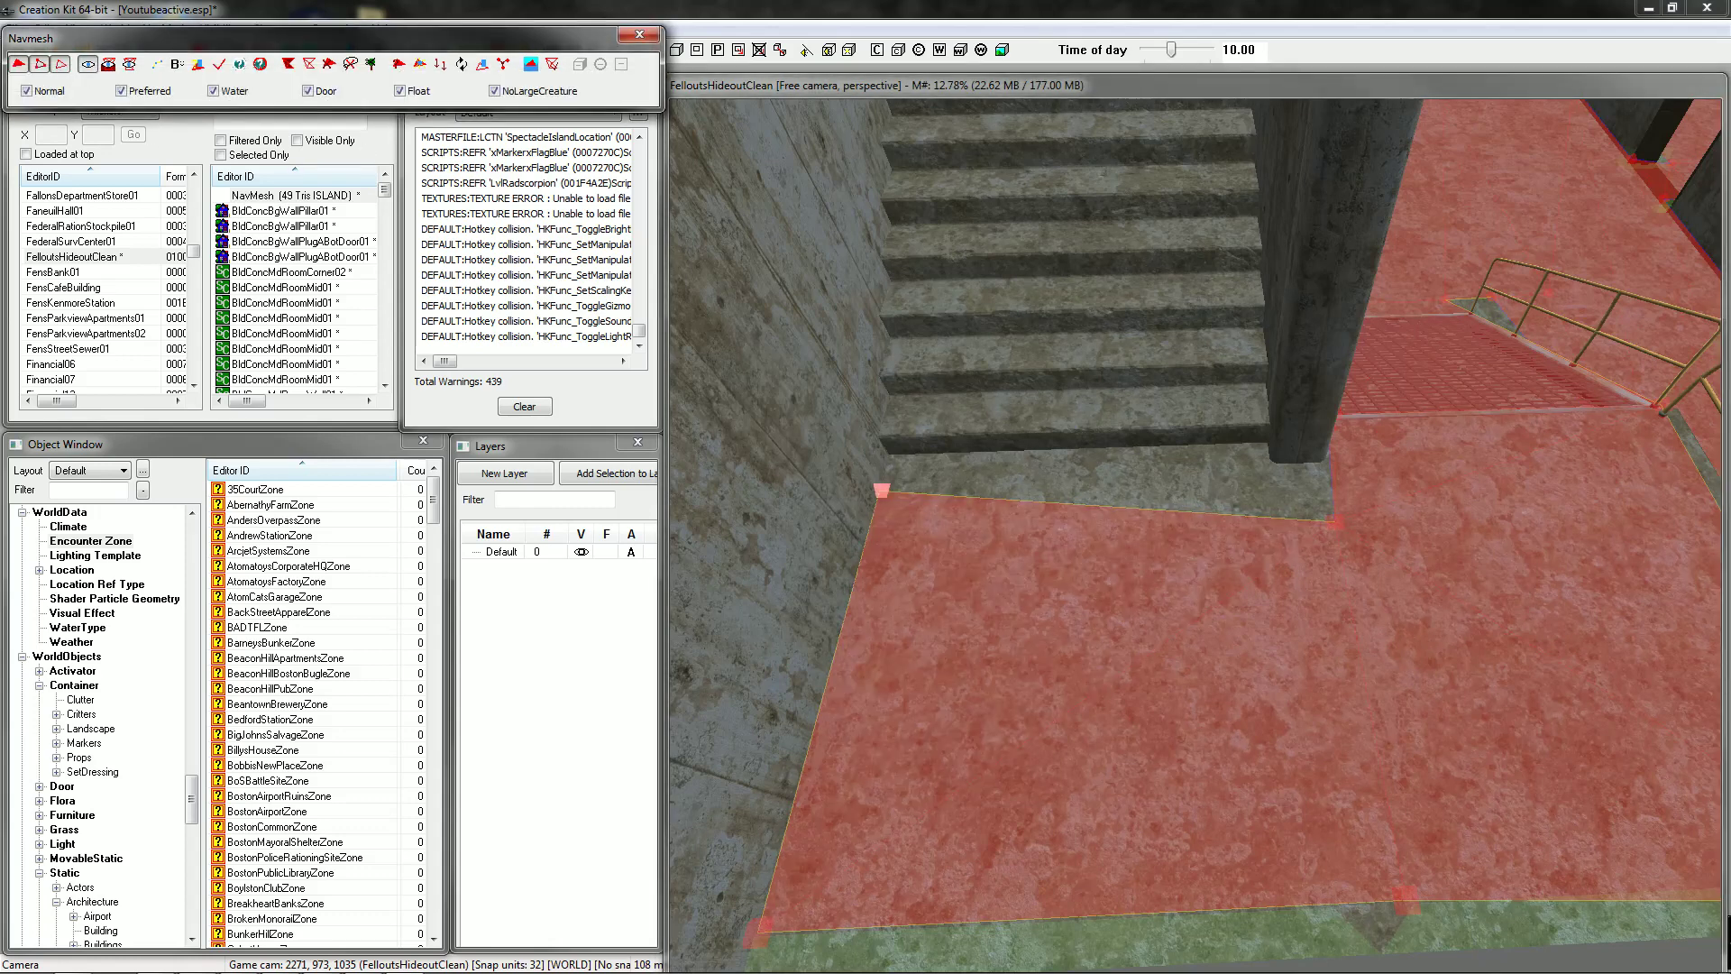
pyautogui.click(881, 489)
pyautogui.rightClick(1272, 475)
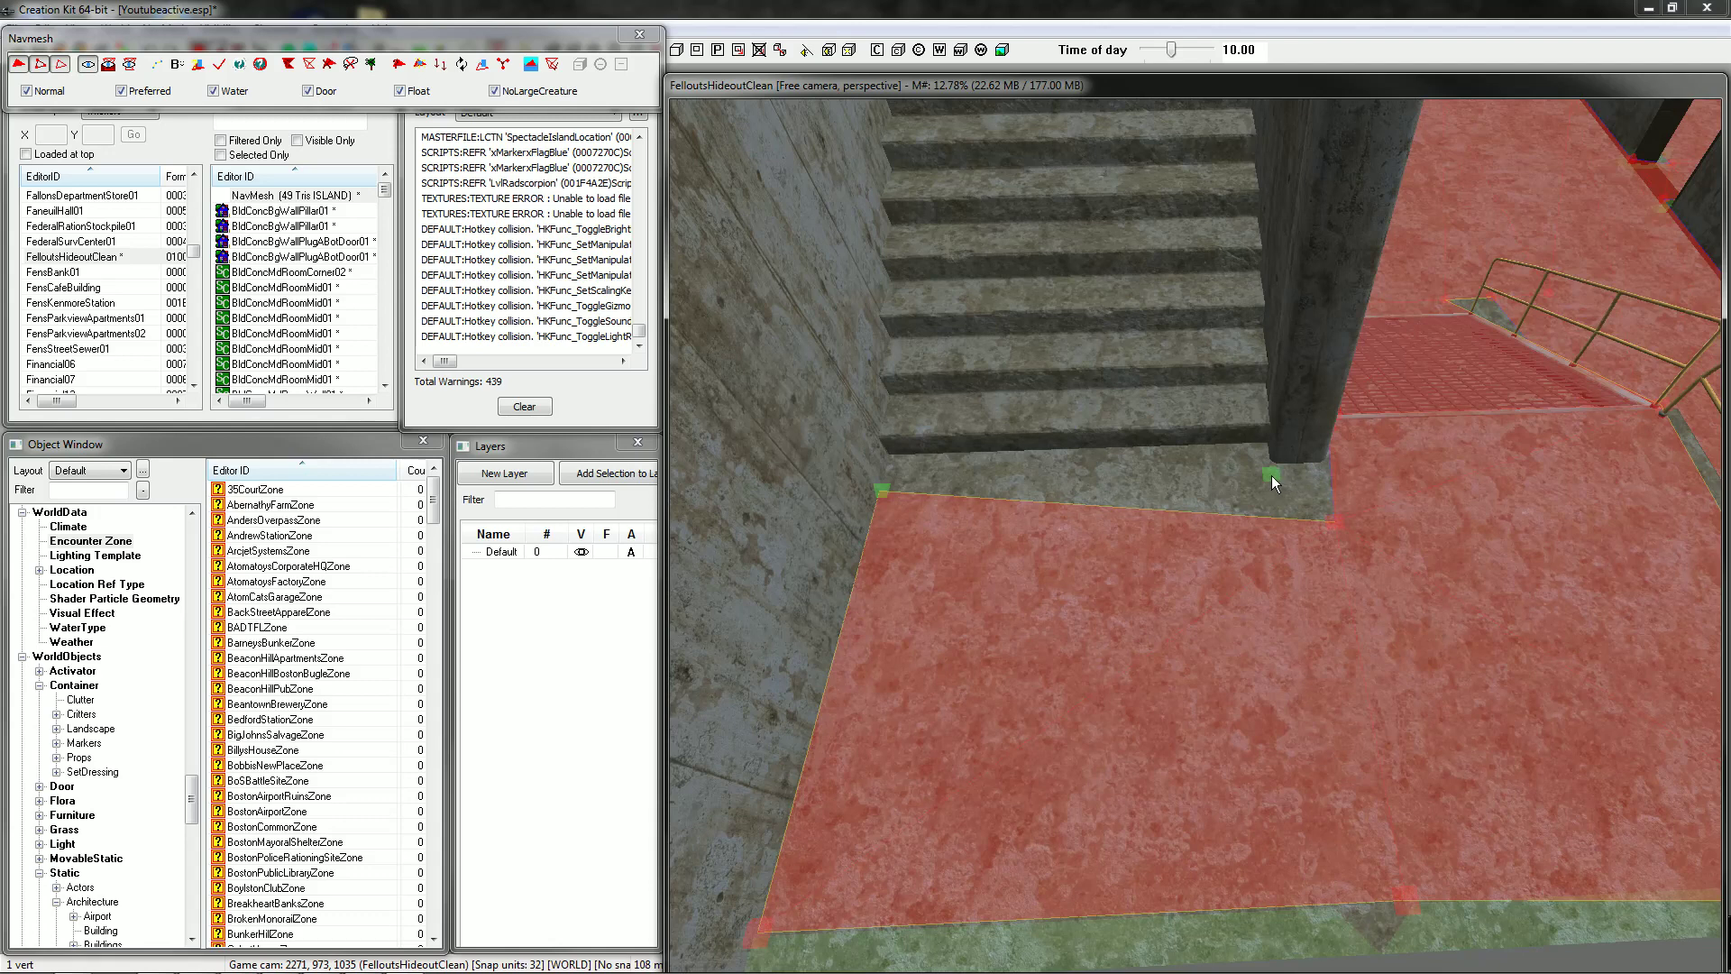
pyautogui.rightClick(1273, 518)
pyautogui.press('f')
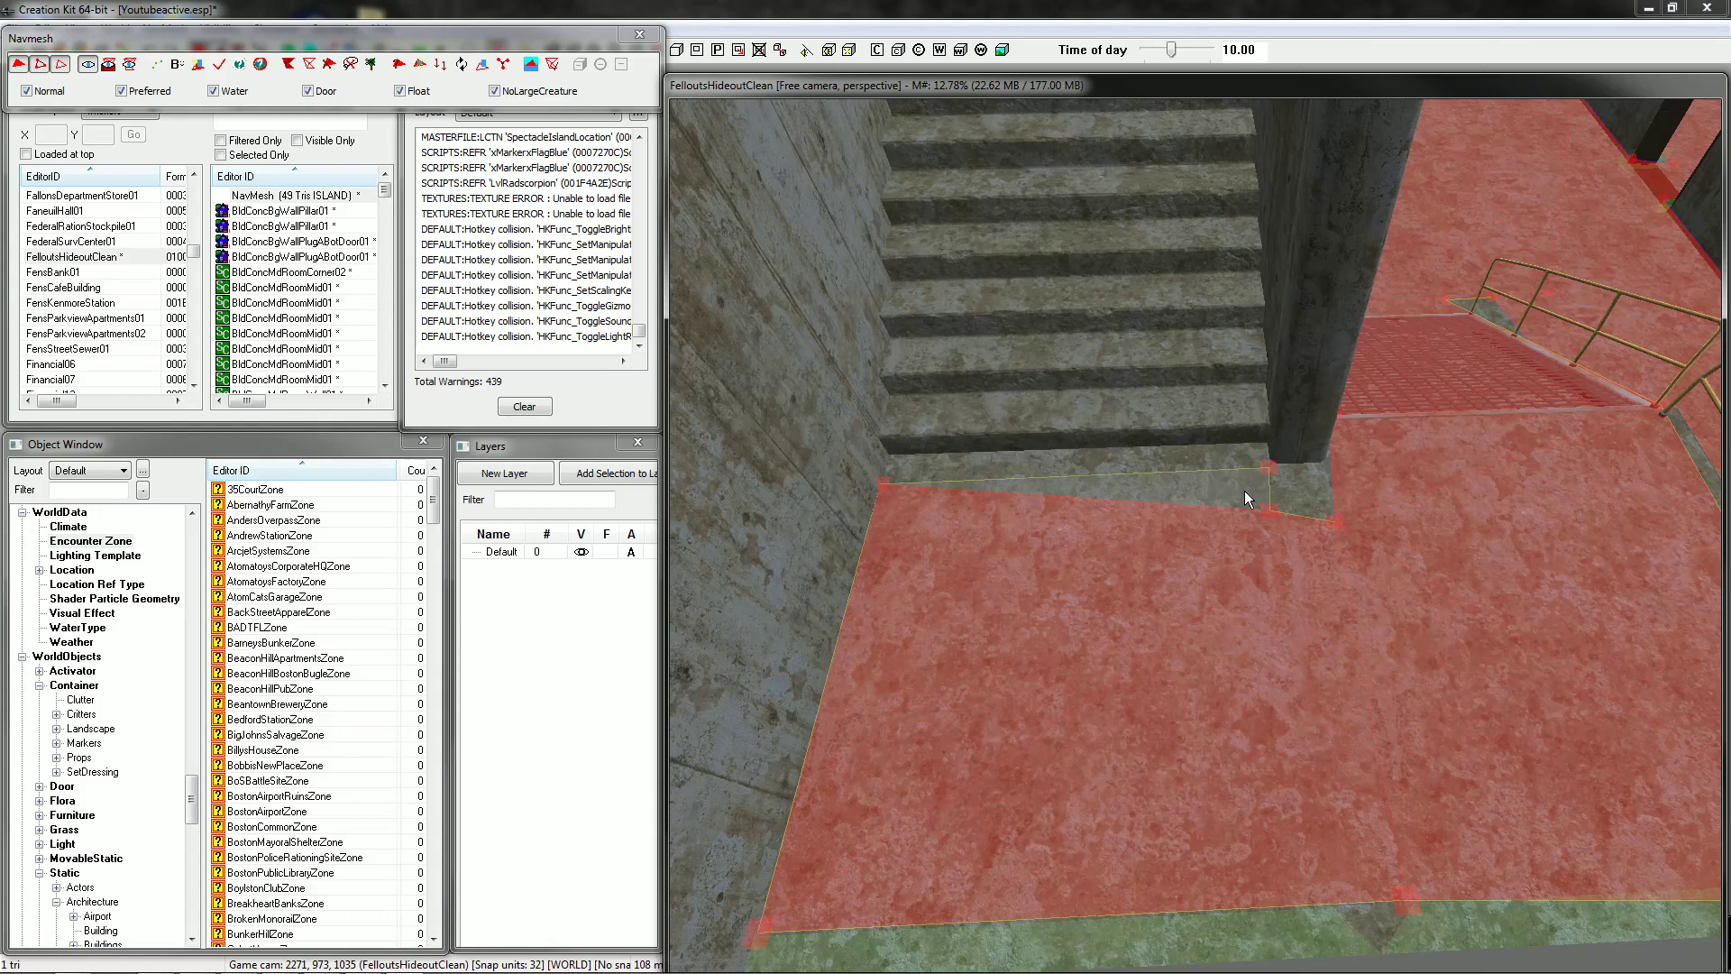
pyautogui.click(889, 467)
pyautogui.click(882, 485)
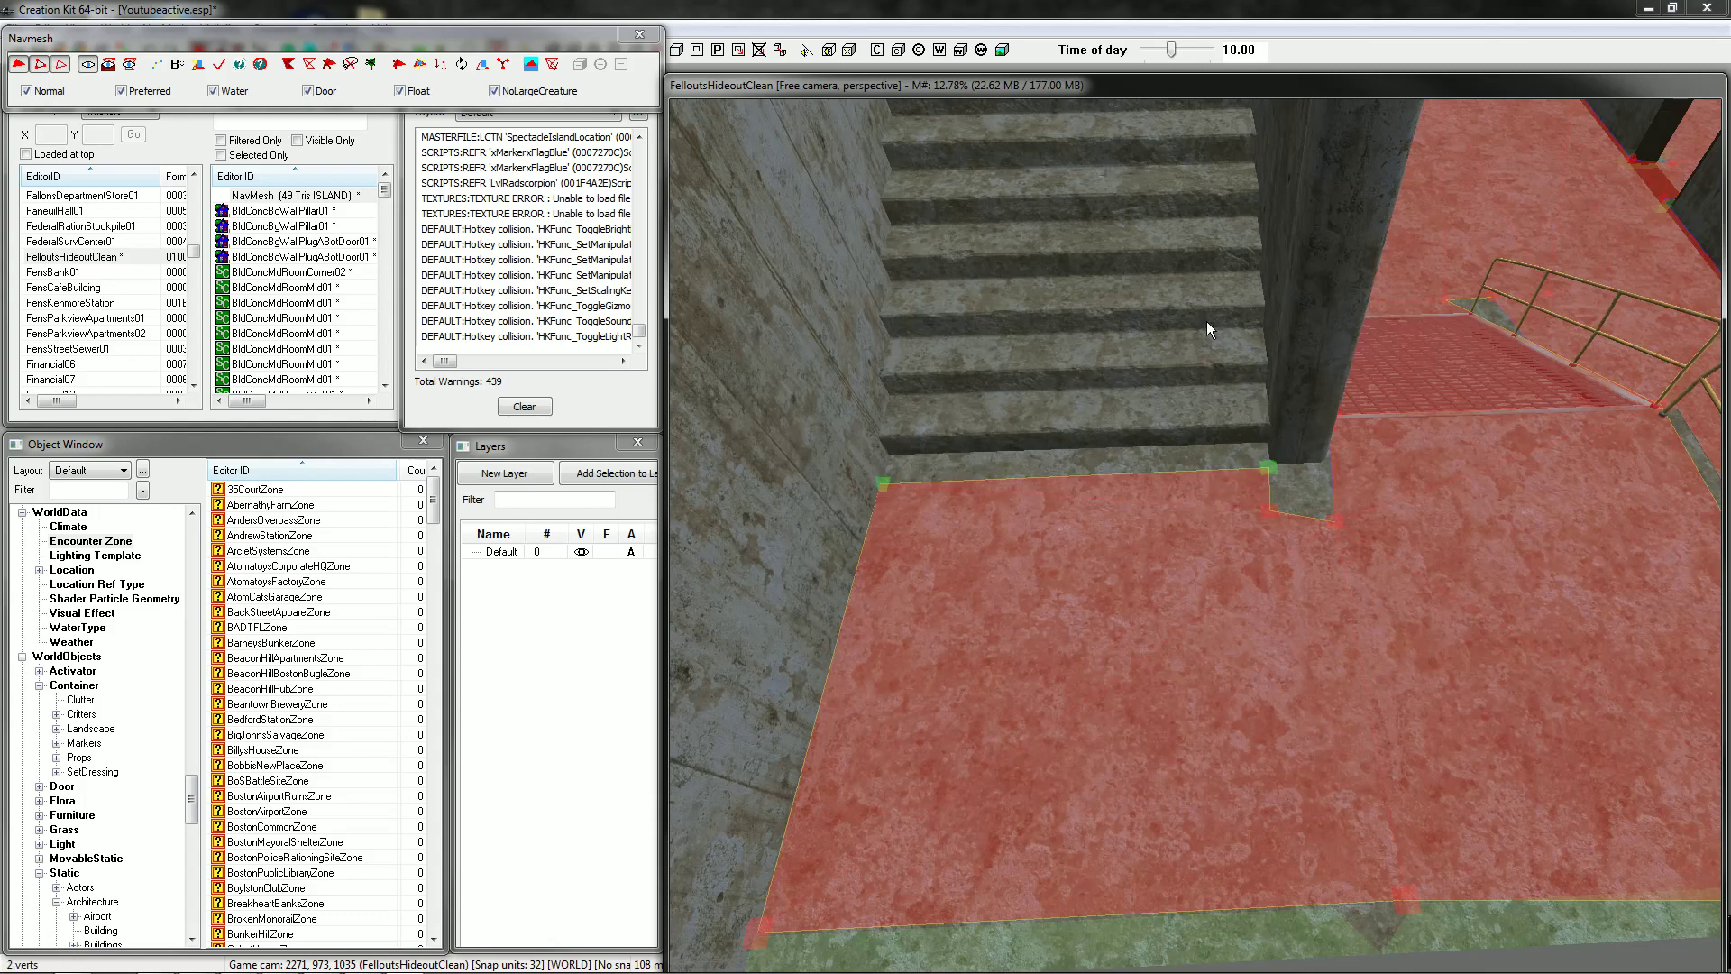
# Extend a navmesh triangle from the stair foot up to the wall side of the top step.
pyautogui.moveTo(1206, 321); pyautogui.dragTo(1208, 386, button='middle')
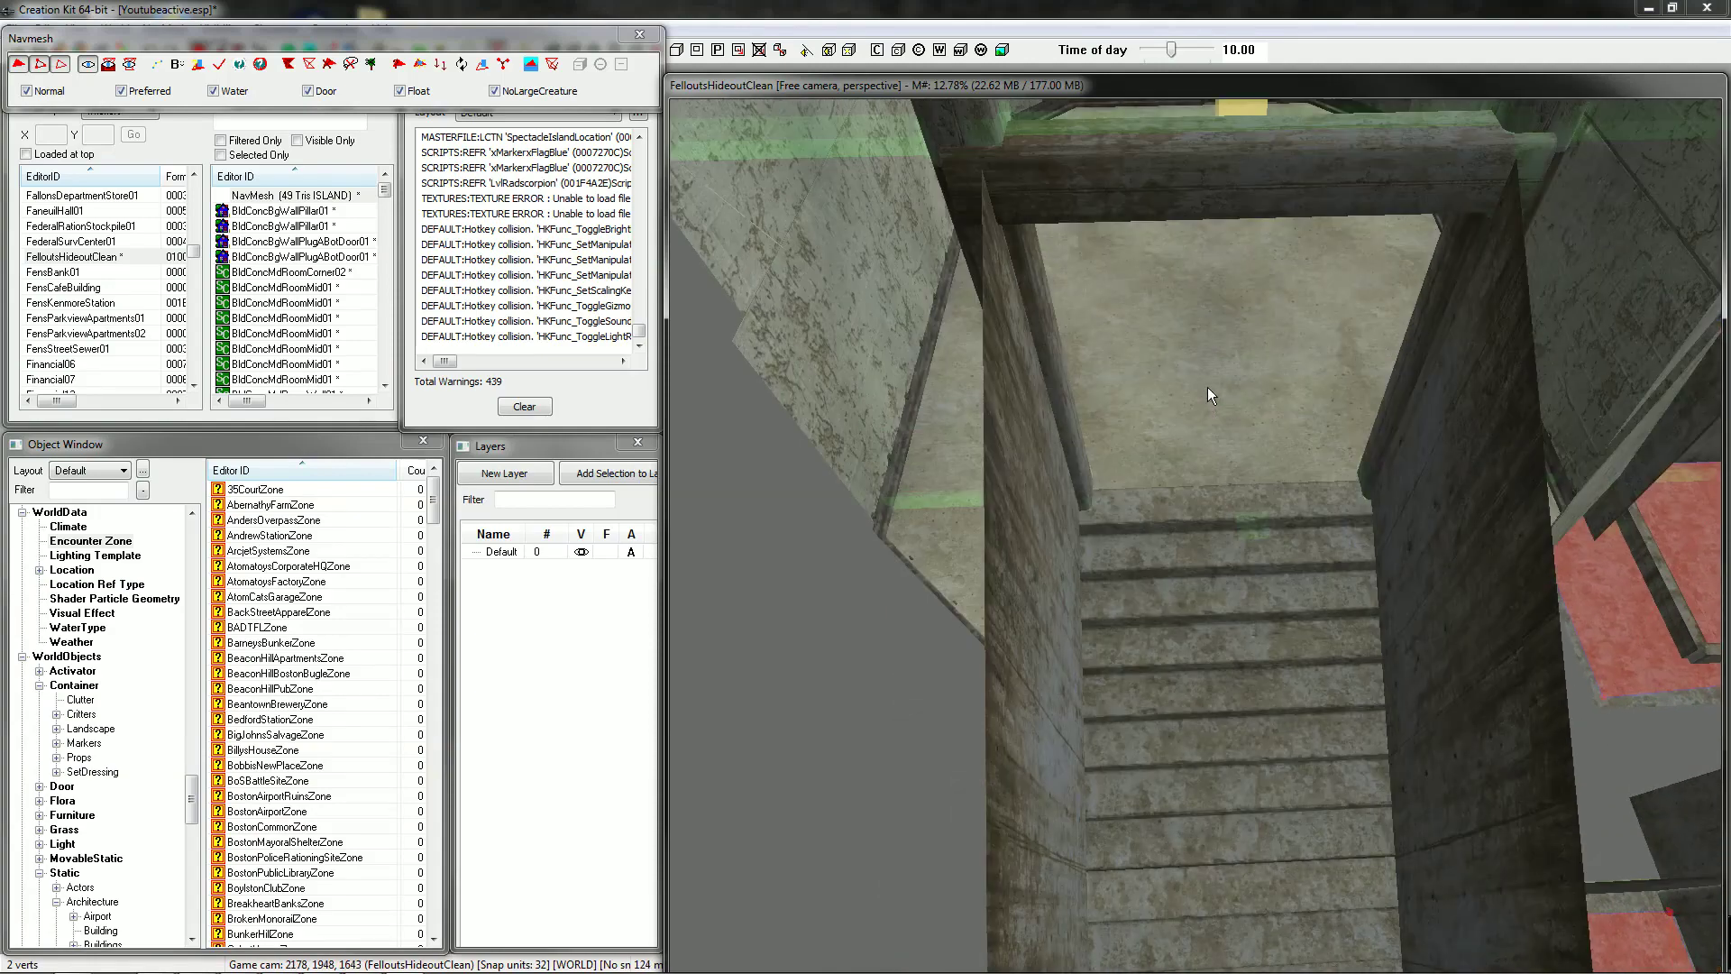
pyautogui.scroll(5, 1185, 413)
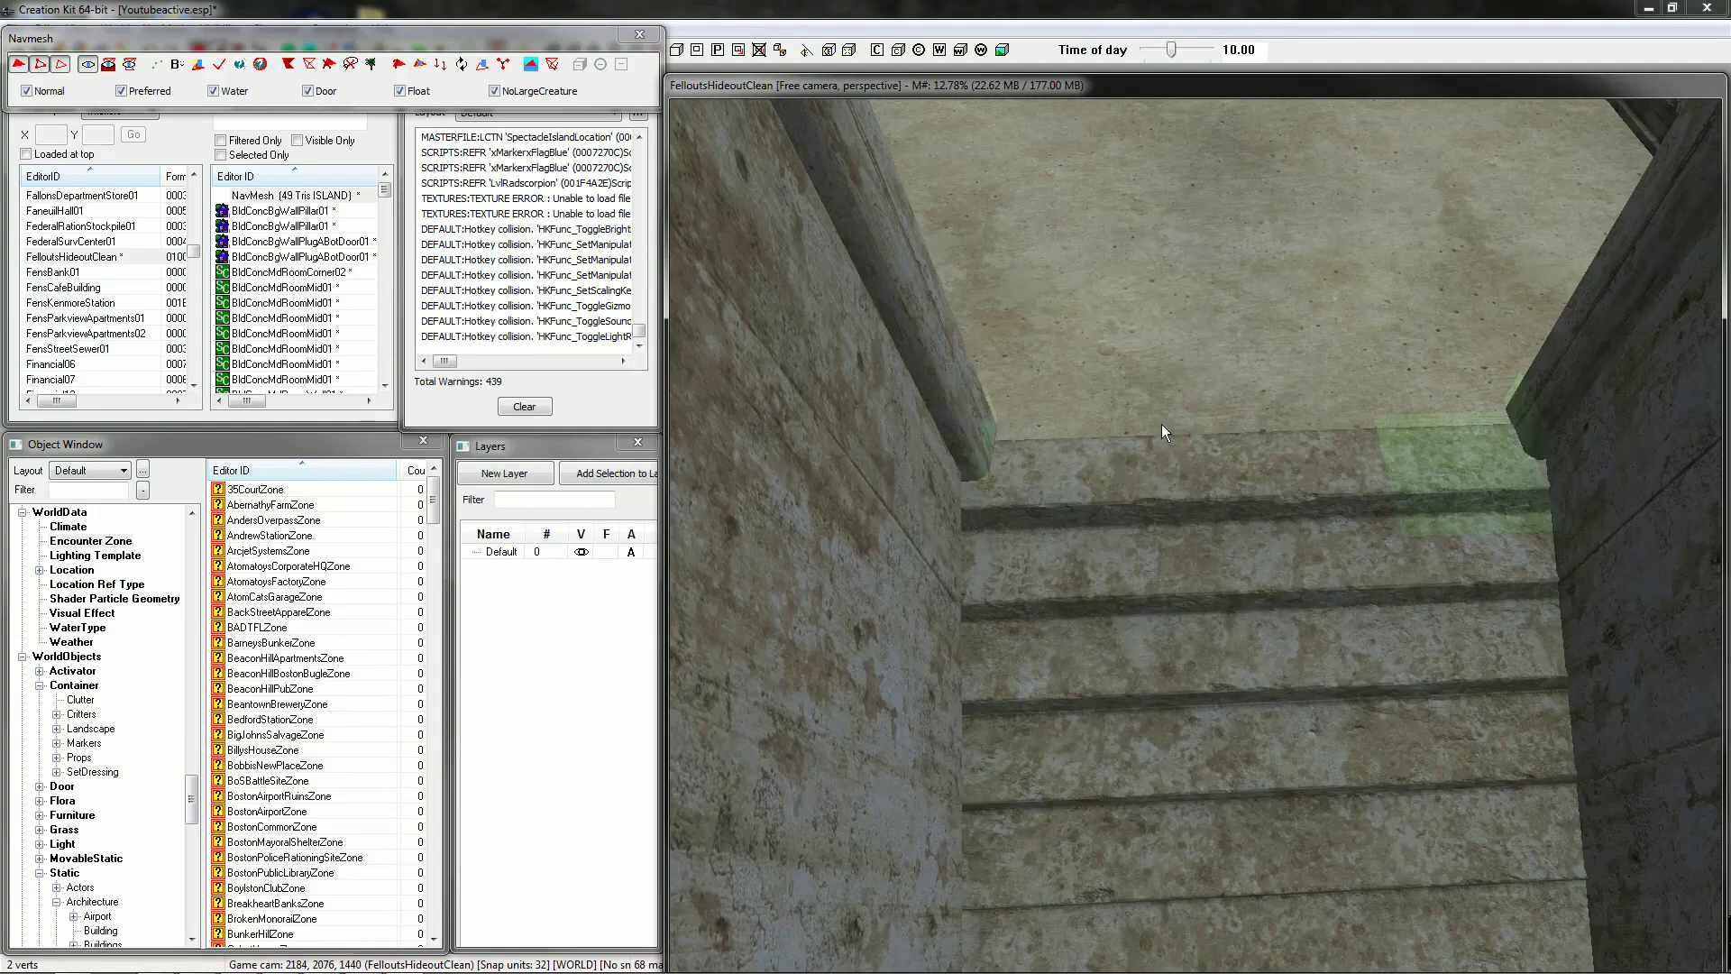
pyautogui.keyDown('ctrl'); pyautogui.rightClick(990, 500); pyautogui.keyUp('ctrl')
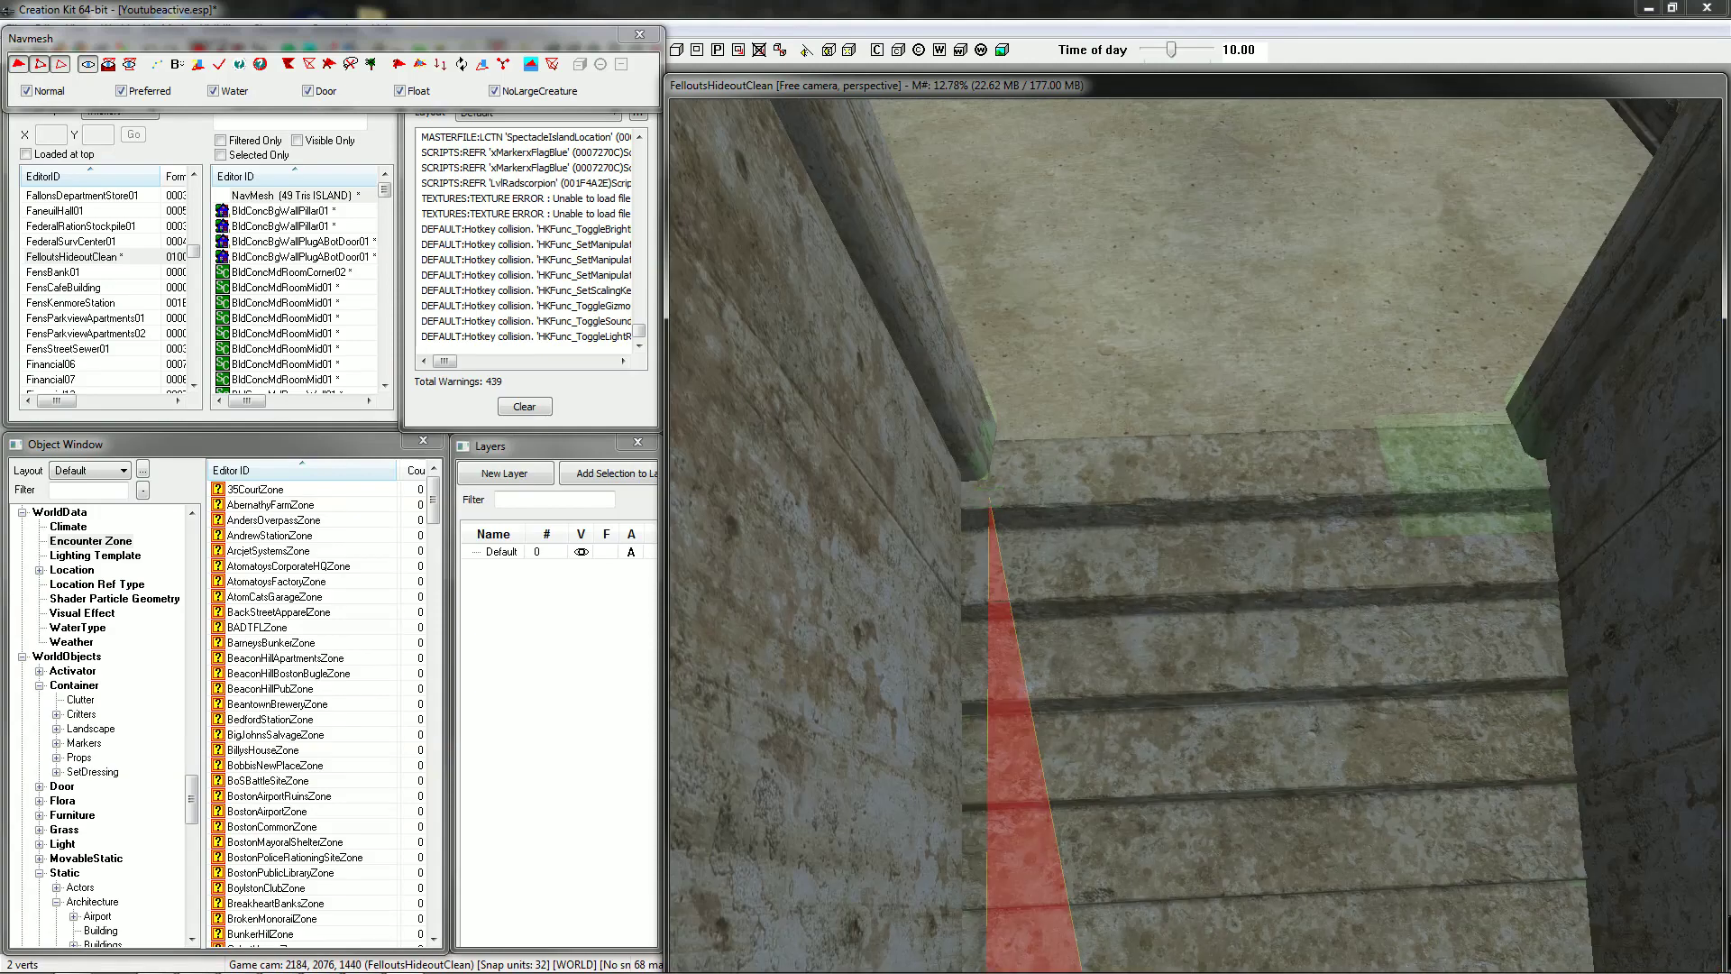
# Try to add a second stair triangle at the opposite end of the top step and shift its vertex onto the steps.
pyautogui.keyDown('ctrl'); pyautogui.rightClick(1524, 485); pyautogui.keyUp('ctrl')
pyautogui.moveTo(1525, 487)
pyautogui.mouseDown(button='middle')
pyautogui.moveTo(1495, 474)
pyautogui.moveTo(1498, 511)
pyautogui.moveTo(1492, 460)
pyautogui.mouseUp(button='middle')
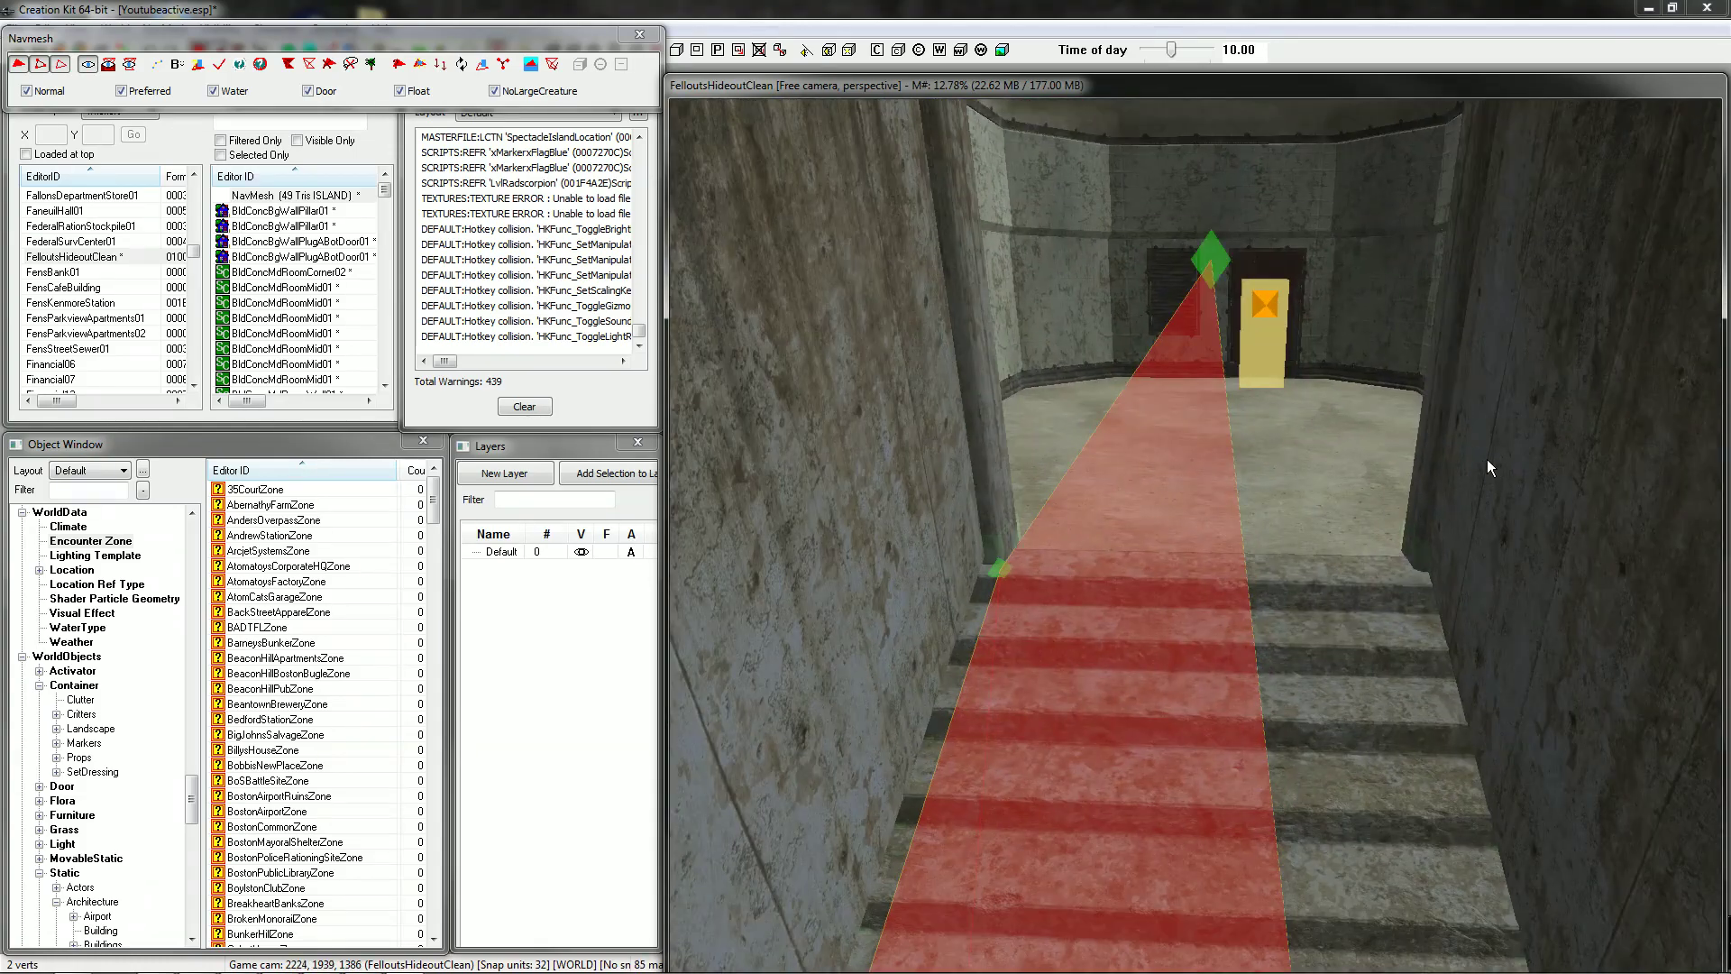
pyautogui.moveTo(1210, 264)
pyautogui.mouseDown()
pyautogui.moveTo(1268, 261)
pyautogui.moveTo(1230, 278)
pyautogui.mouseUp()
pyautogui.press('f')
pyautogui.moveTo(1238, 852); pyautogui.dragTo(1238, 893)
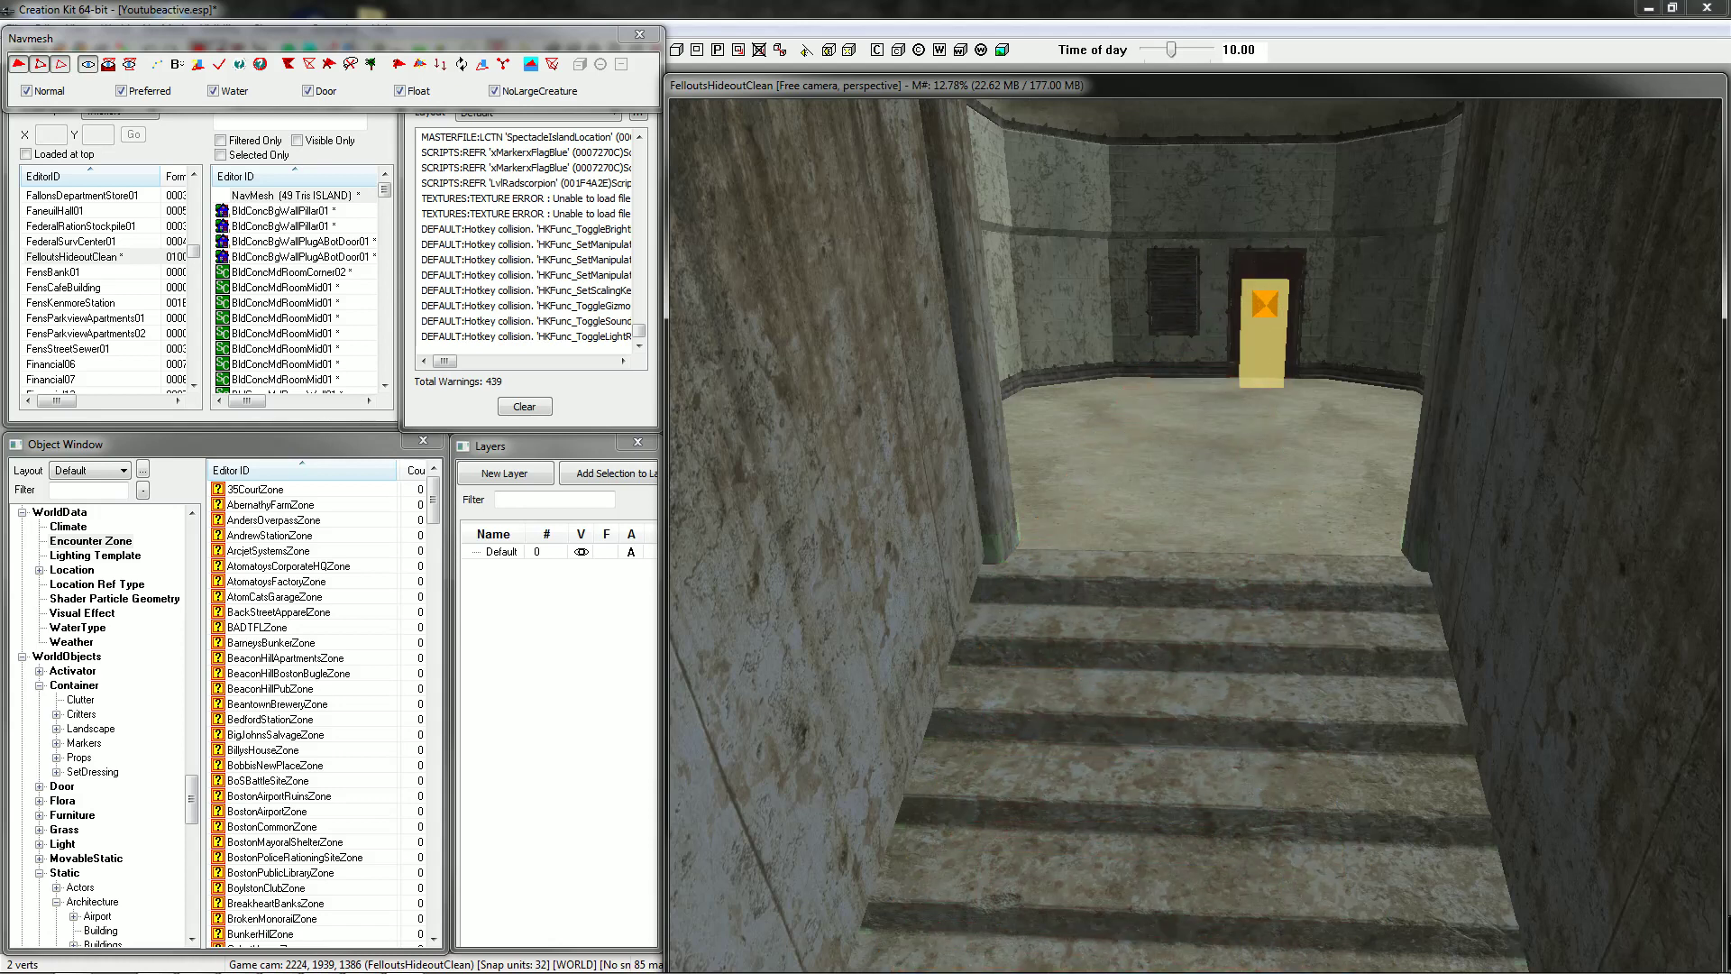
pyautogui.moveTo(1317, 538)
pyautogui.mouseDown(button='middle')
pyautogui.moveTo(1309, 442)
pyautogui.moveTo(1311, 553)
pyautogui.mouseUp(button='middle')
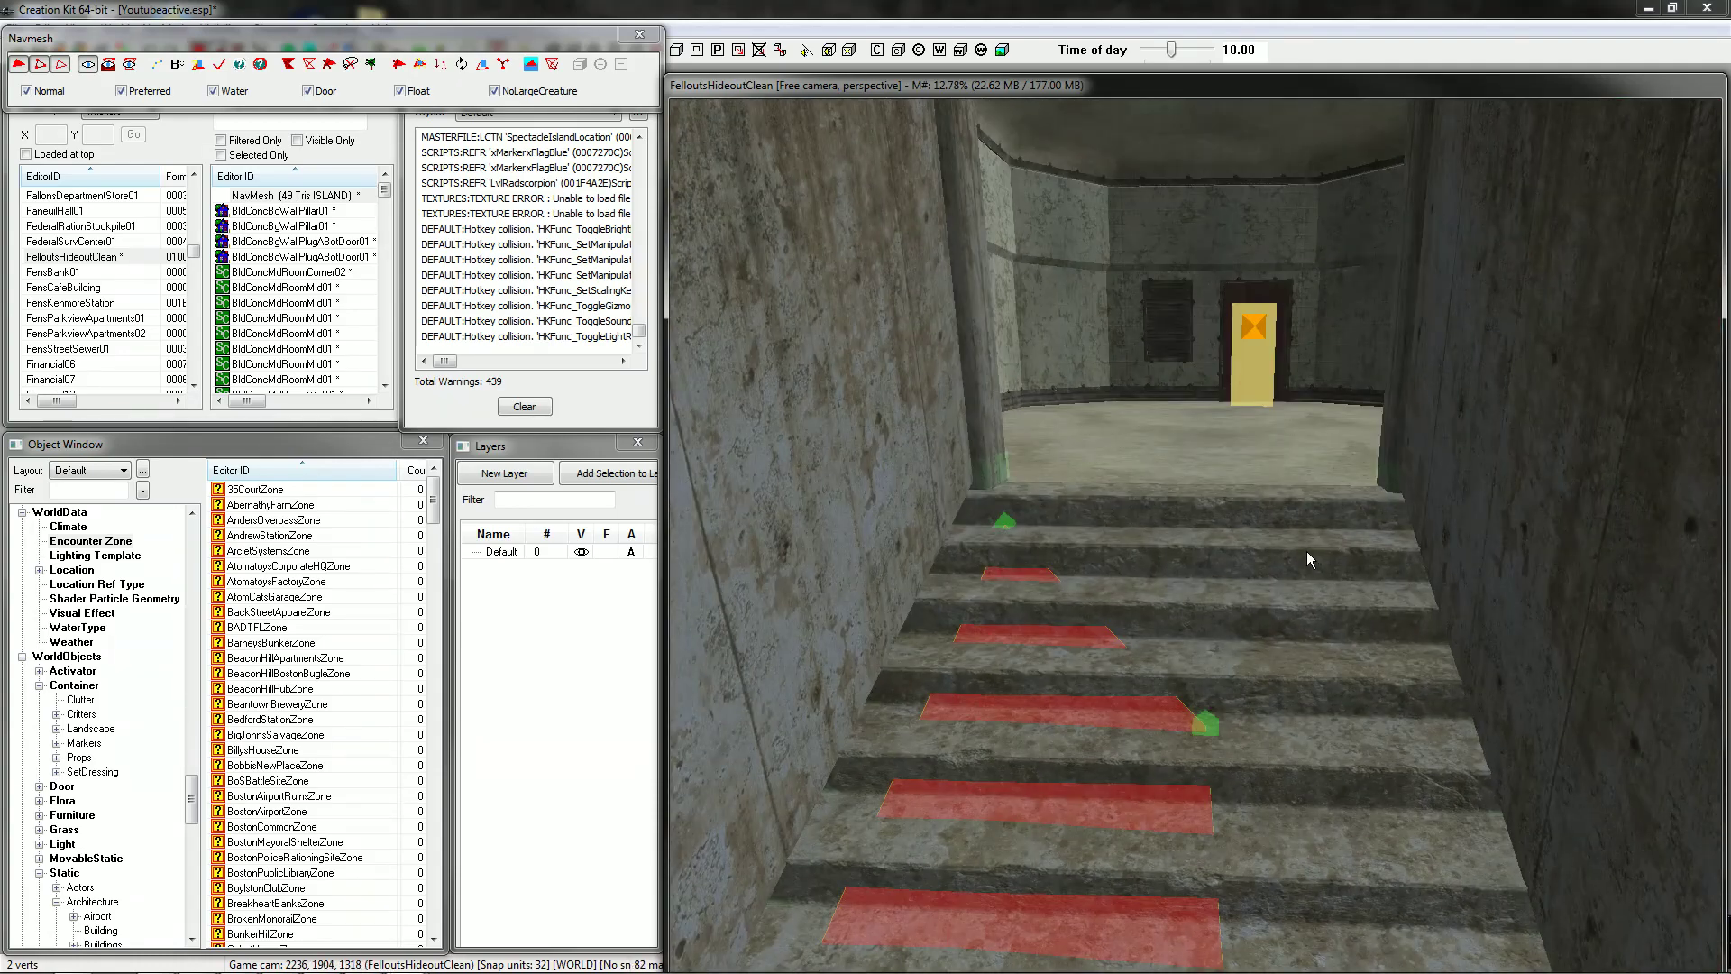
pyautogui.moveTo(1306, 525); pyautogui.dragTo(1324, 489)
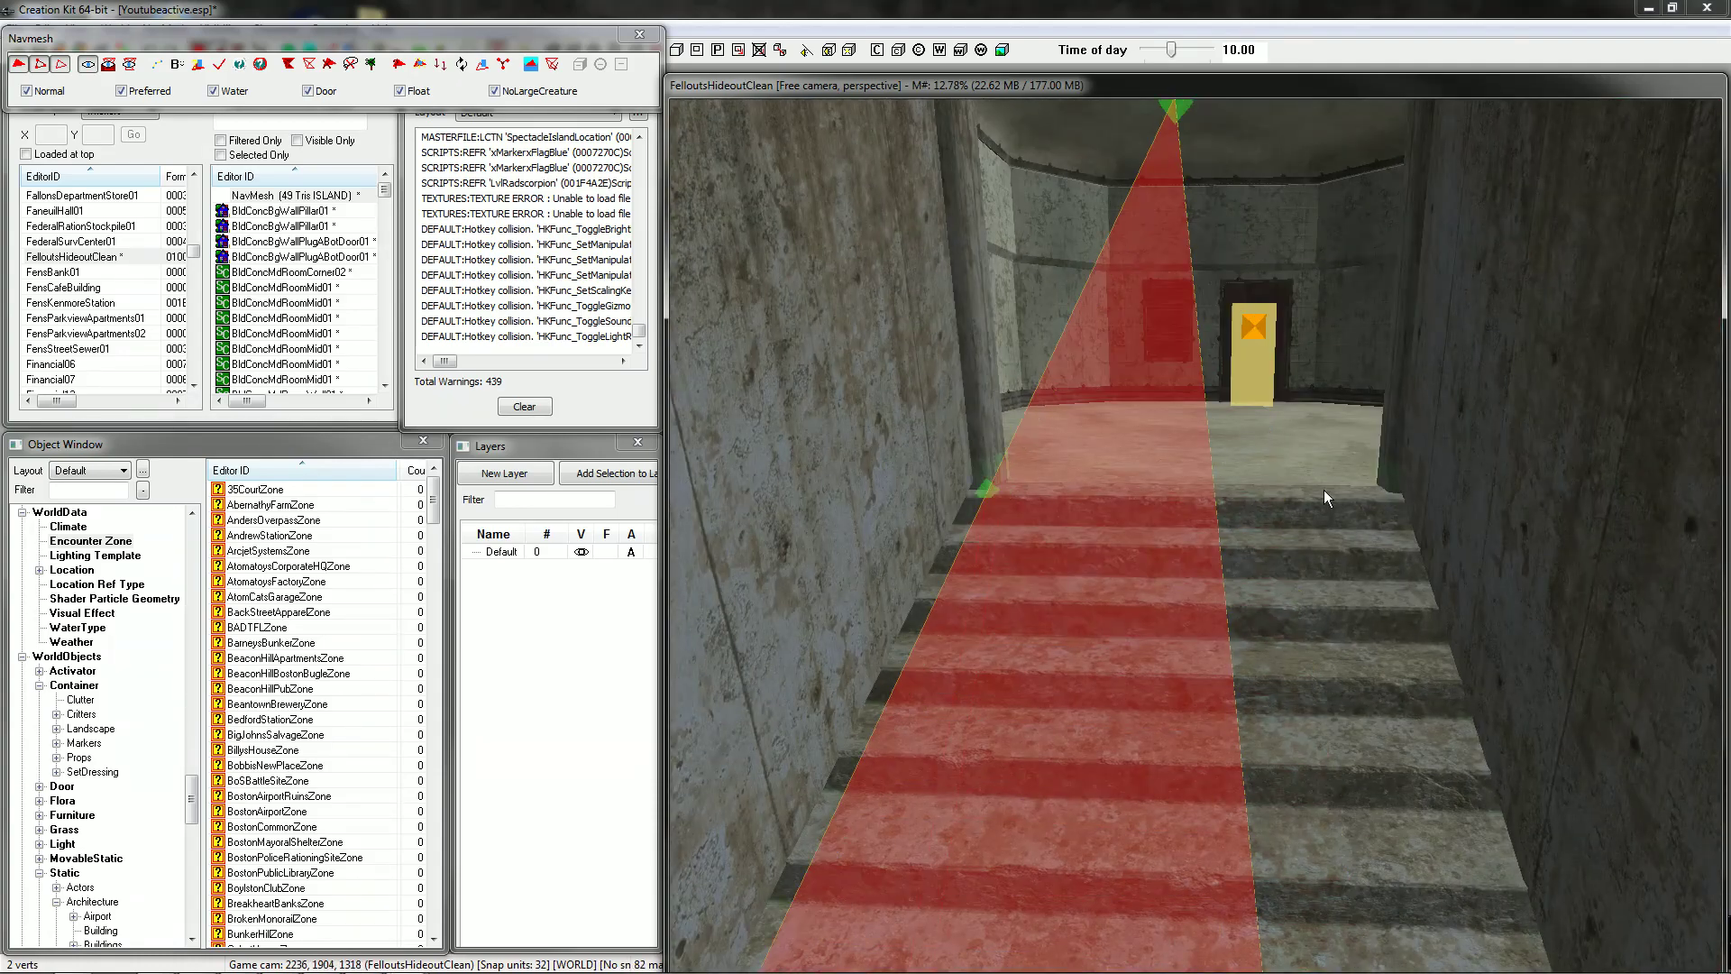
pyautogui.press('q')
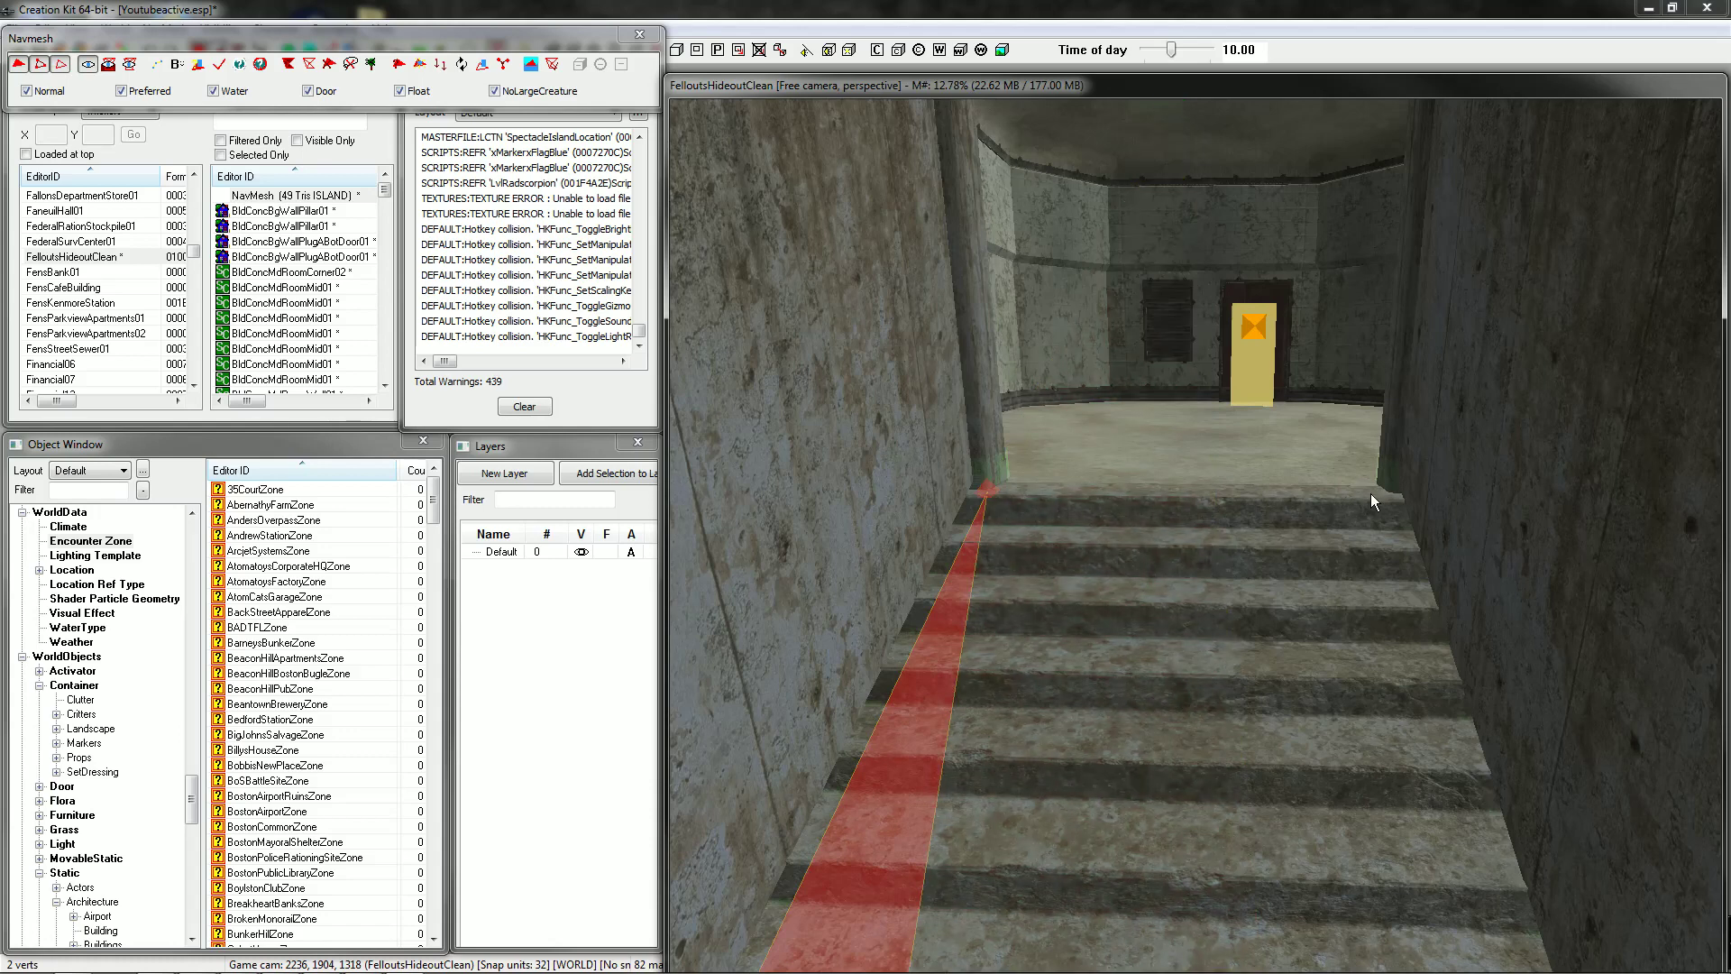
# Place a vertex at the pillar side of the top step and create a triangle joining it to the first stair triangle.
pyautogui.keyDown('shift'); pyautogui.moveTo(1370, 494); pyautogui.dragTo(1372, 490, button='middle'); pyautogui.keyUp('shift')
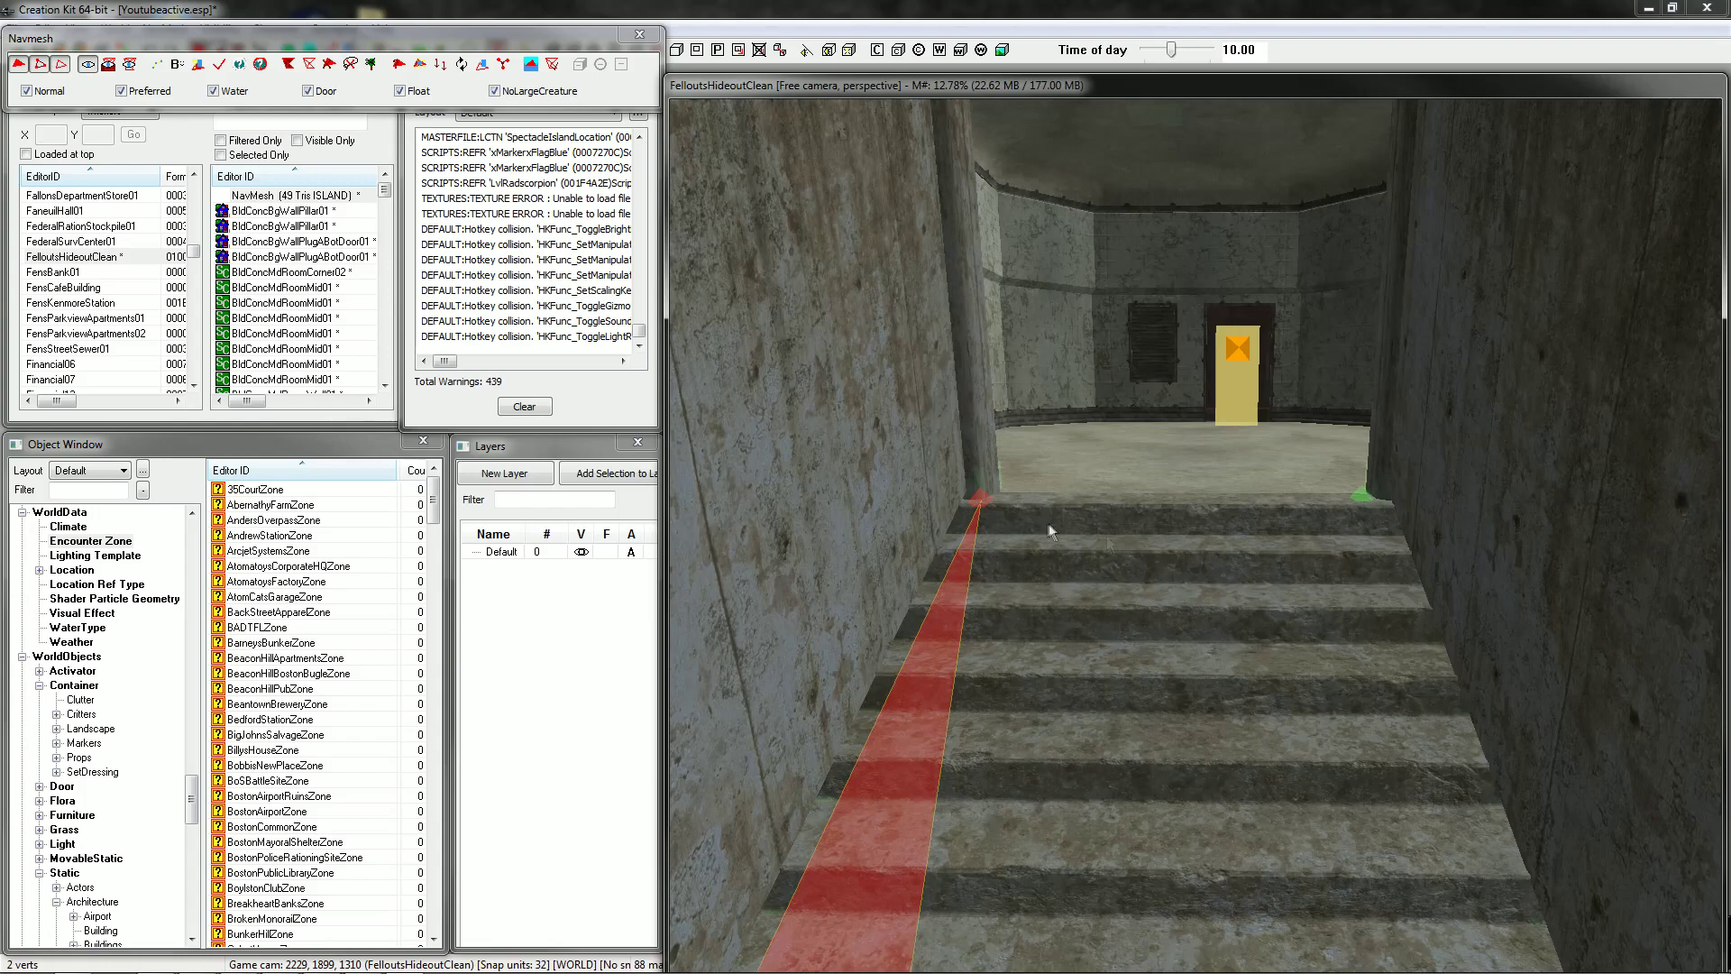
pyautogui.moveTo(1029, 597); pyautogui.dragTo(1034, 524, button='middle')
pyautogui.scroll(-5, 1035, 532)
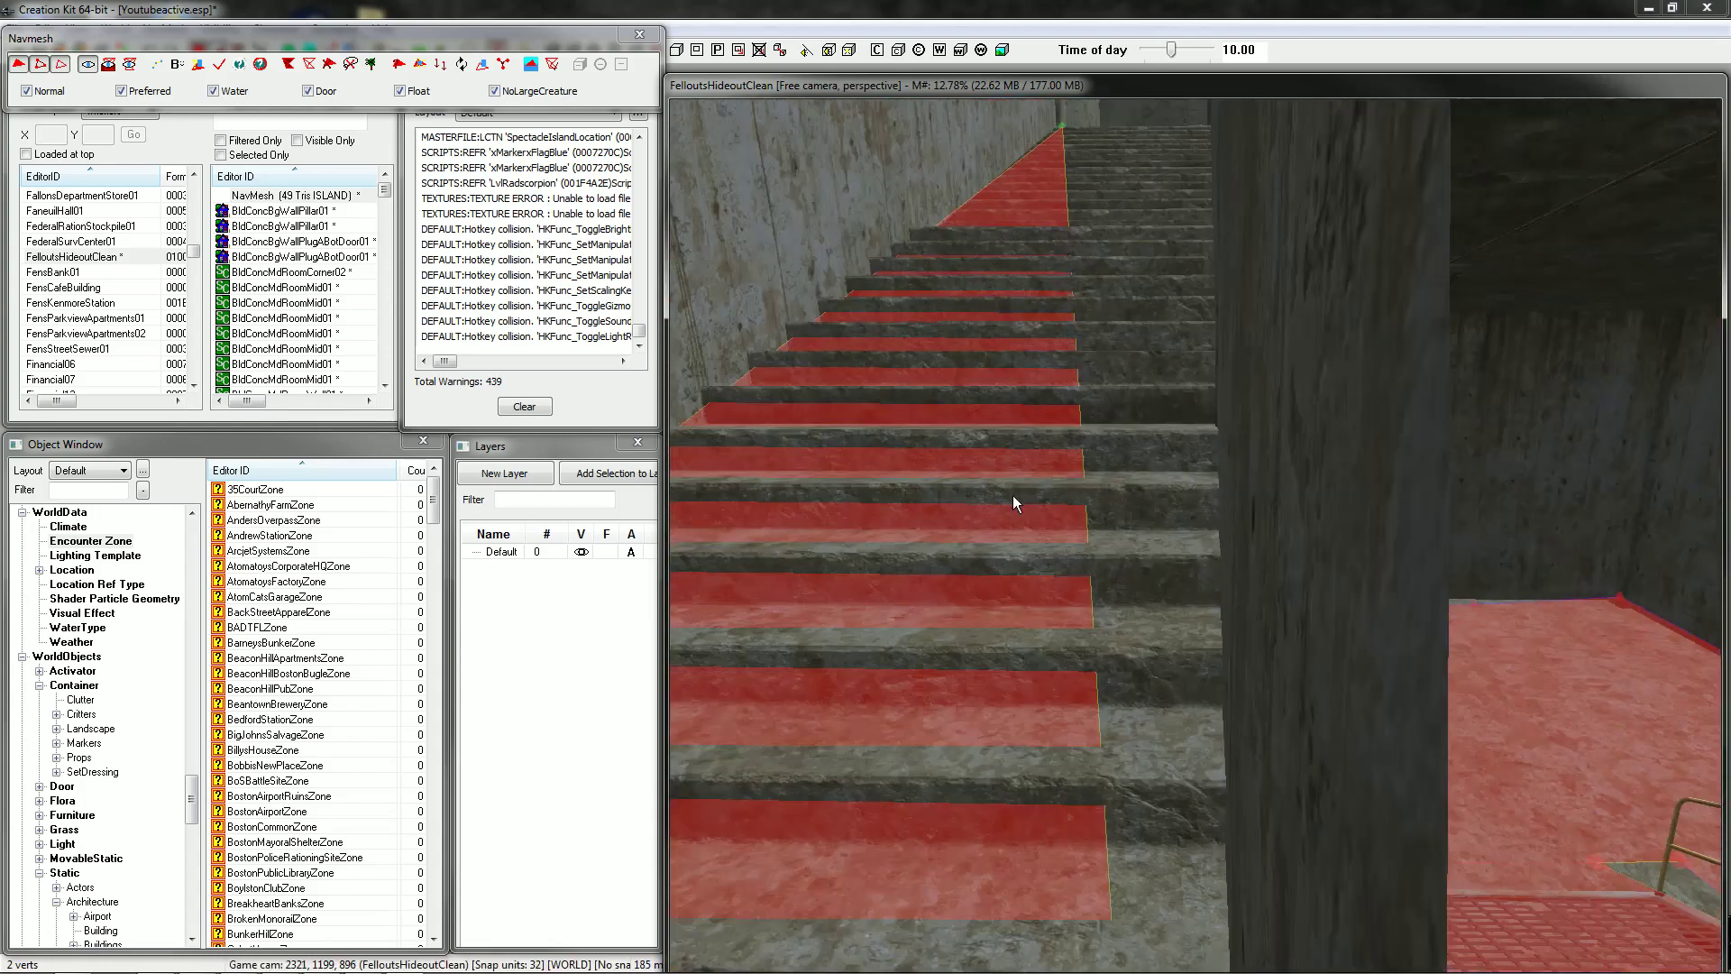
pyautogui.moveTo(1012, 496); pyautogui.dragTo(1077, 462, button='middle')
pyautogui.scroll(-4, 1078, 461)
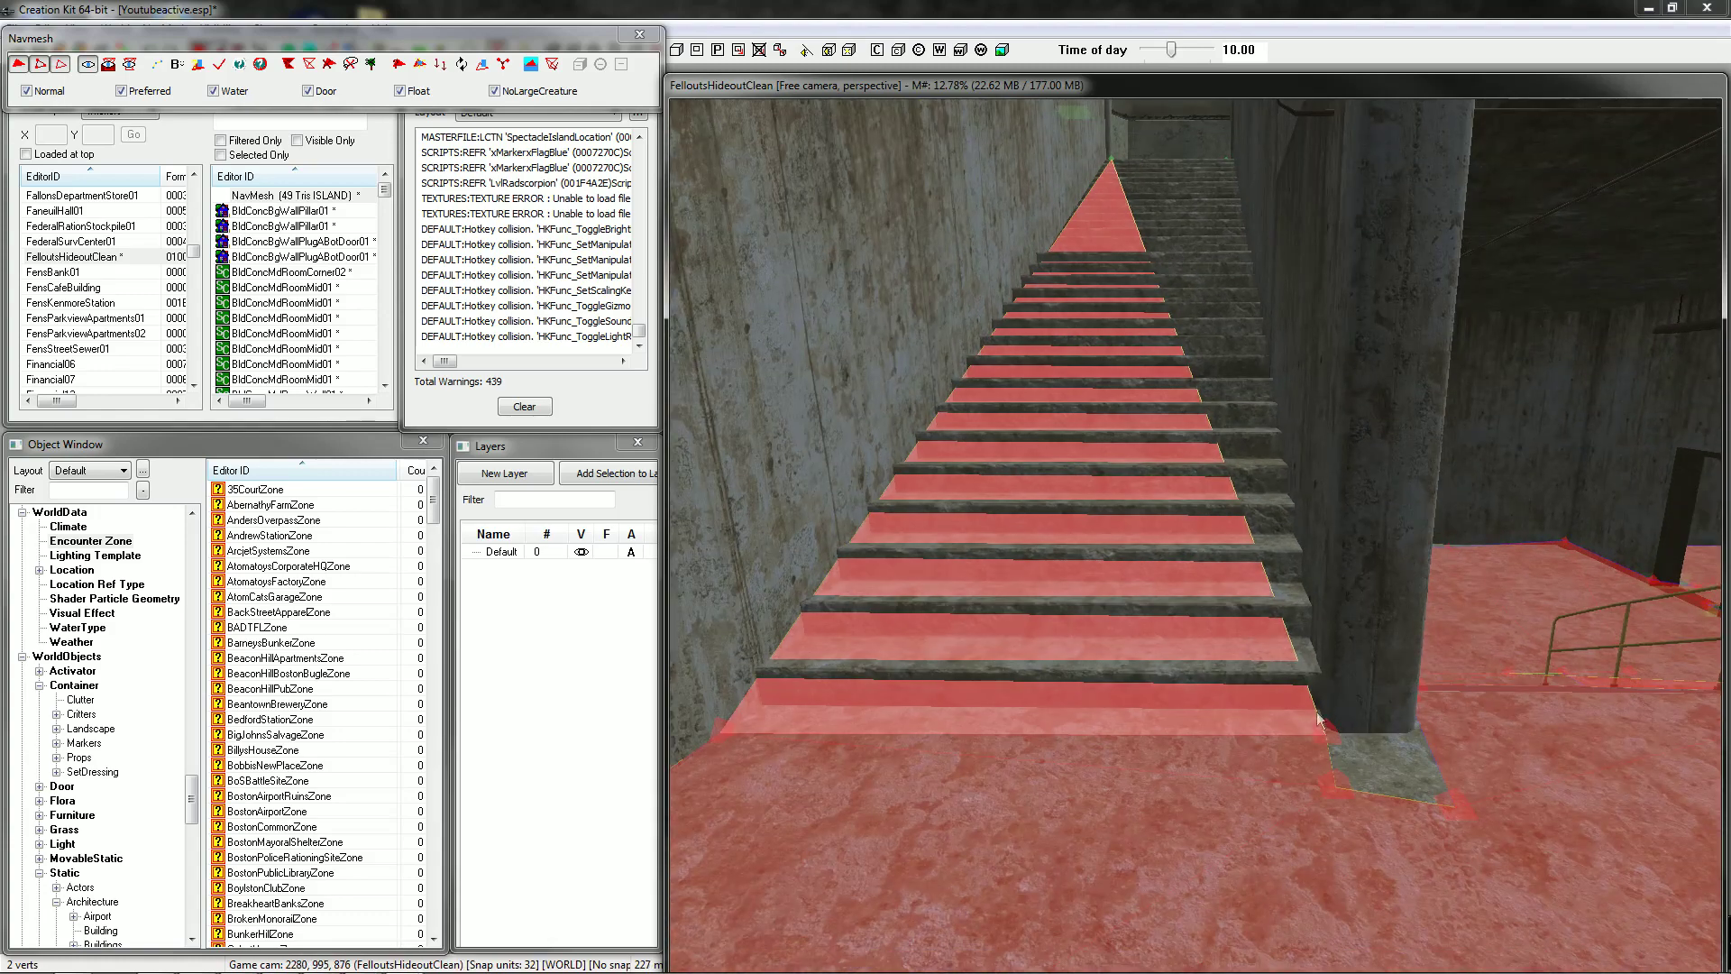
pyautogui.keyDown('ctrl'); pyautogui.click(1326, 732); pyautogui.keyUp('ctrl')
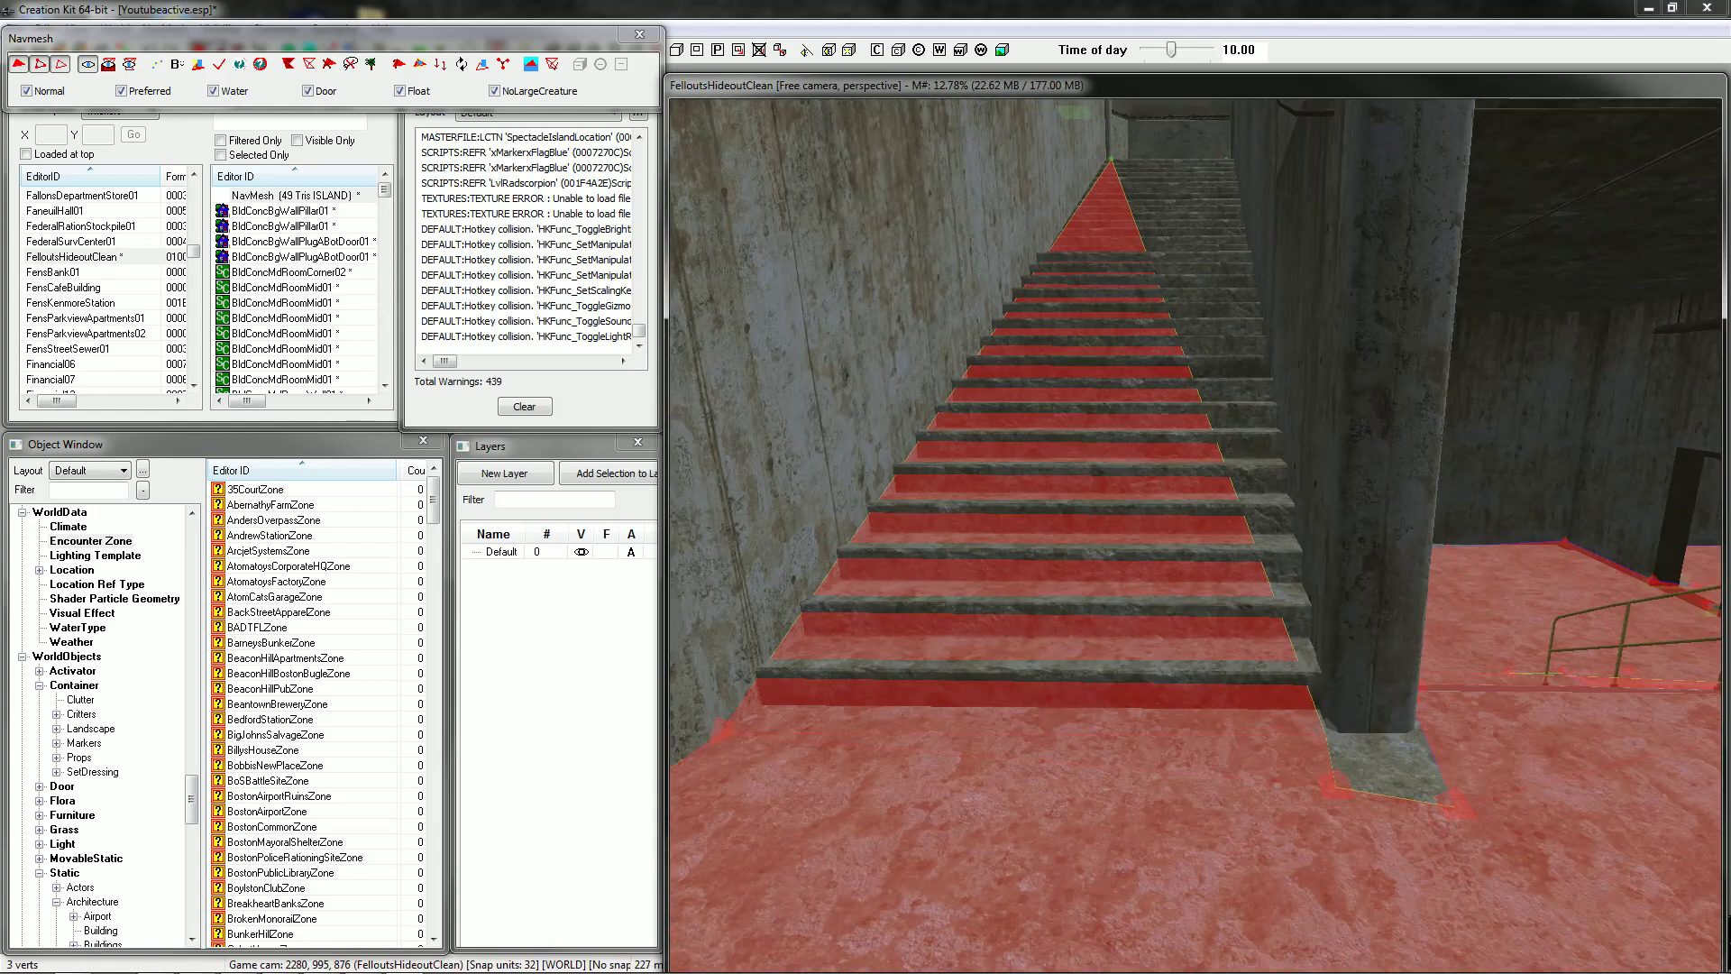
pyautogui.keyDown('ctrl'); pyautogui.click(1326, 732); pyautogui.keyUp('ctrl')
pyautogui.moveTo(1314, 541); pyautogui.dragTo(1301, 597, button='middle')
pyautogui.press('a')
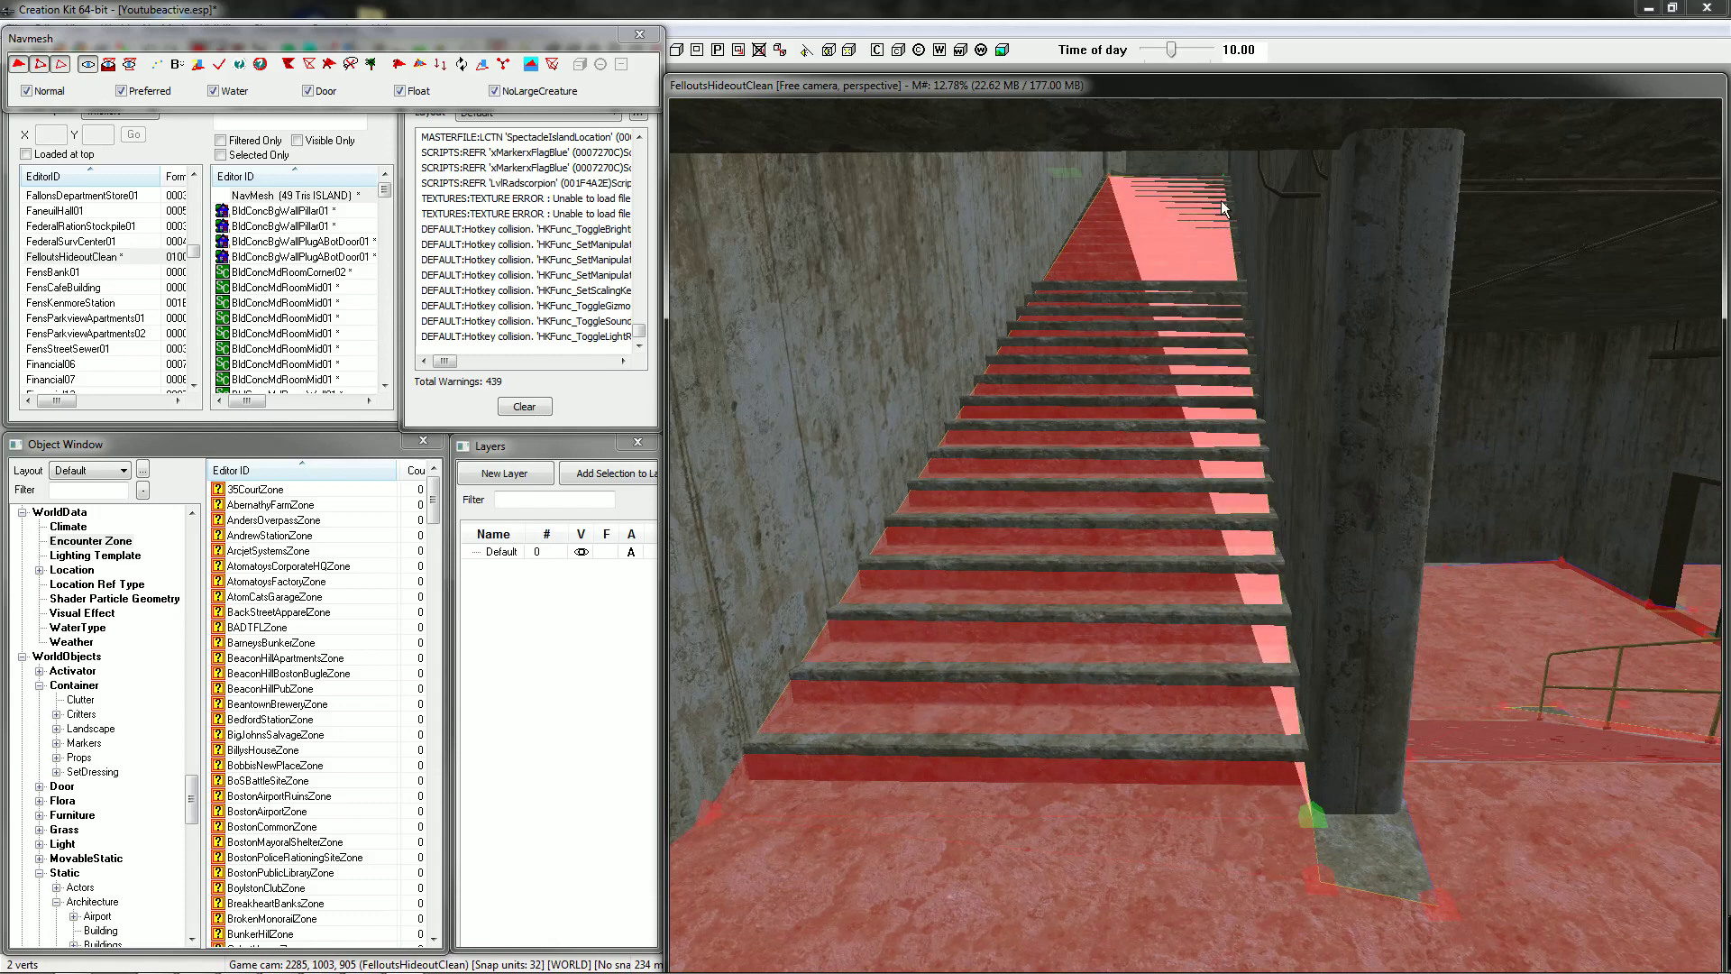
# Adjust the pillar-side vertex at the top step and clear the selection of the completed stair triangle.
pyautogui.press('d')
pyautogui.moveTo(1224, 177); pyautogui.dragTo(1223, 173)
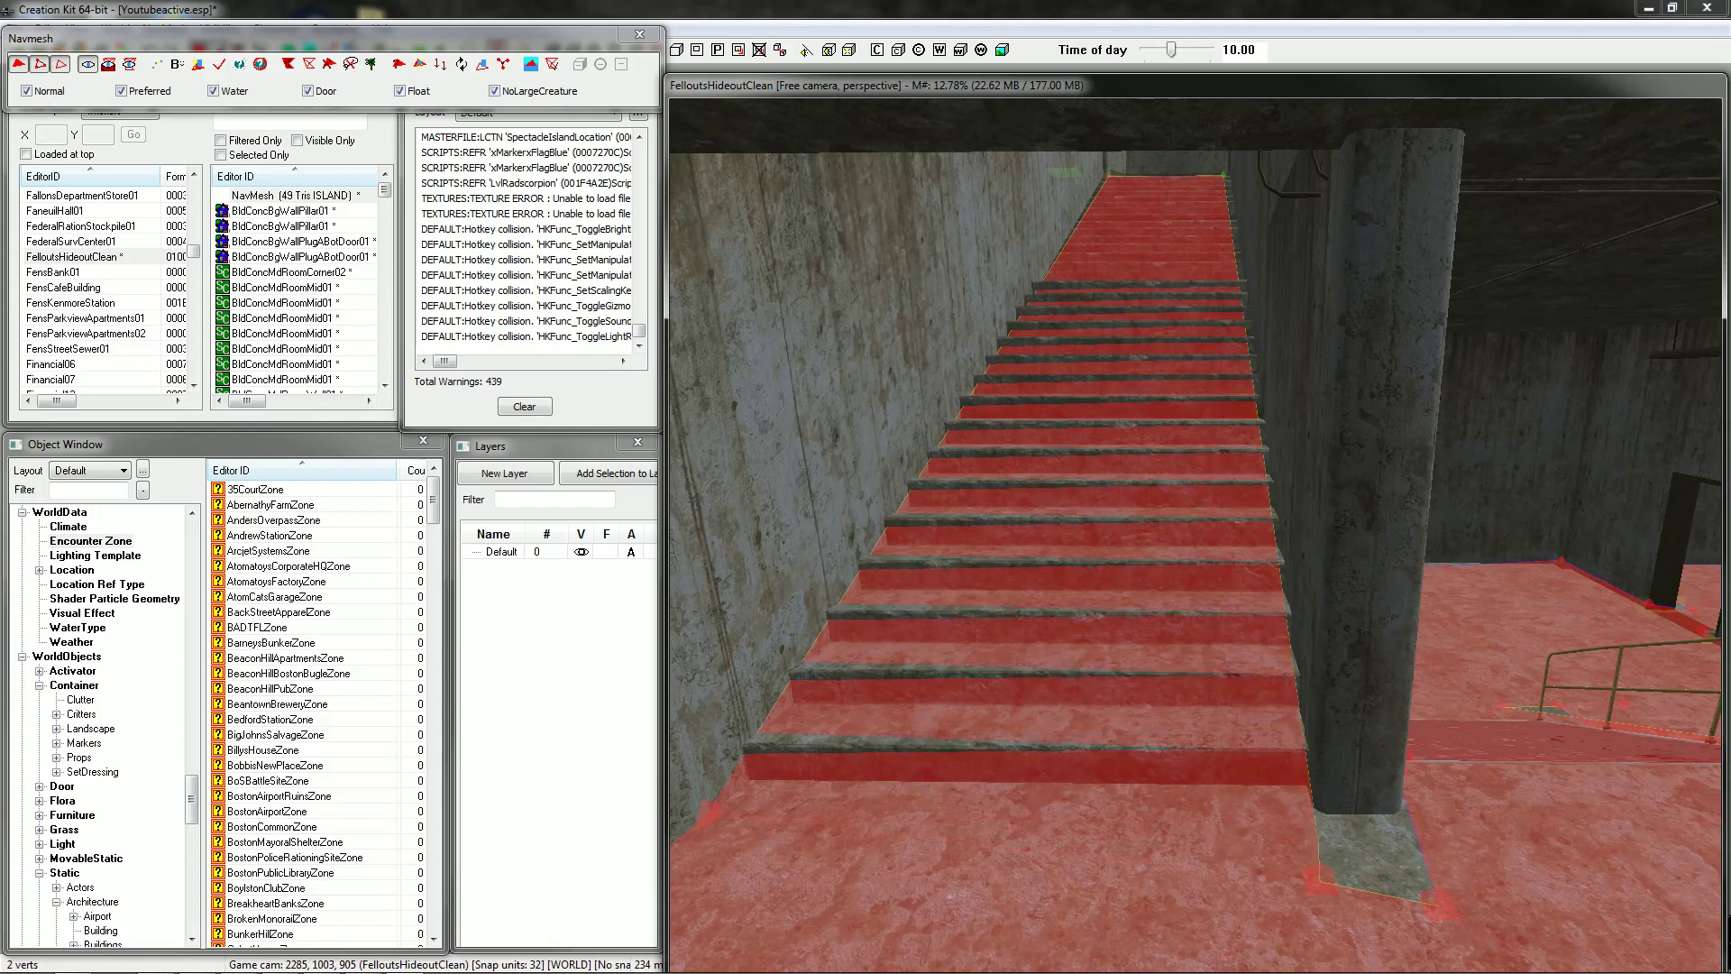
pyautogui.click(708, 814)
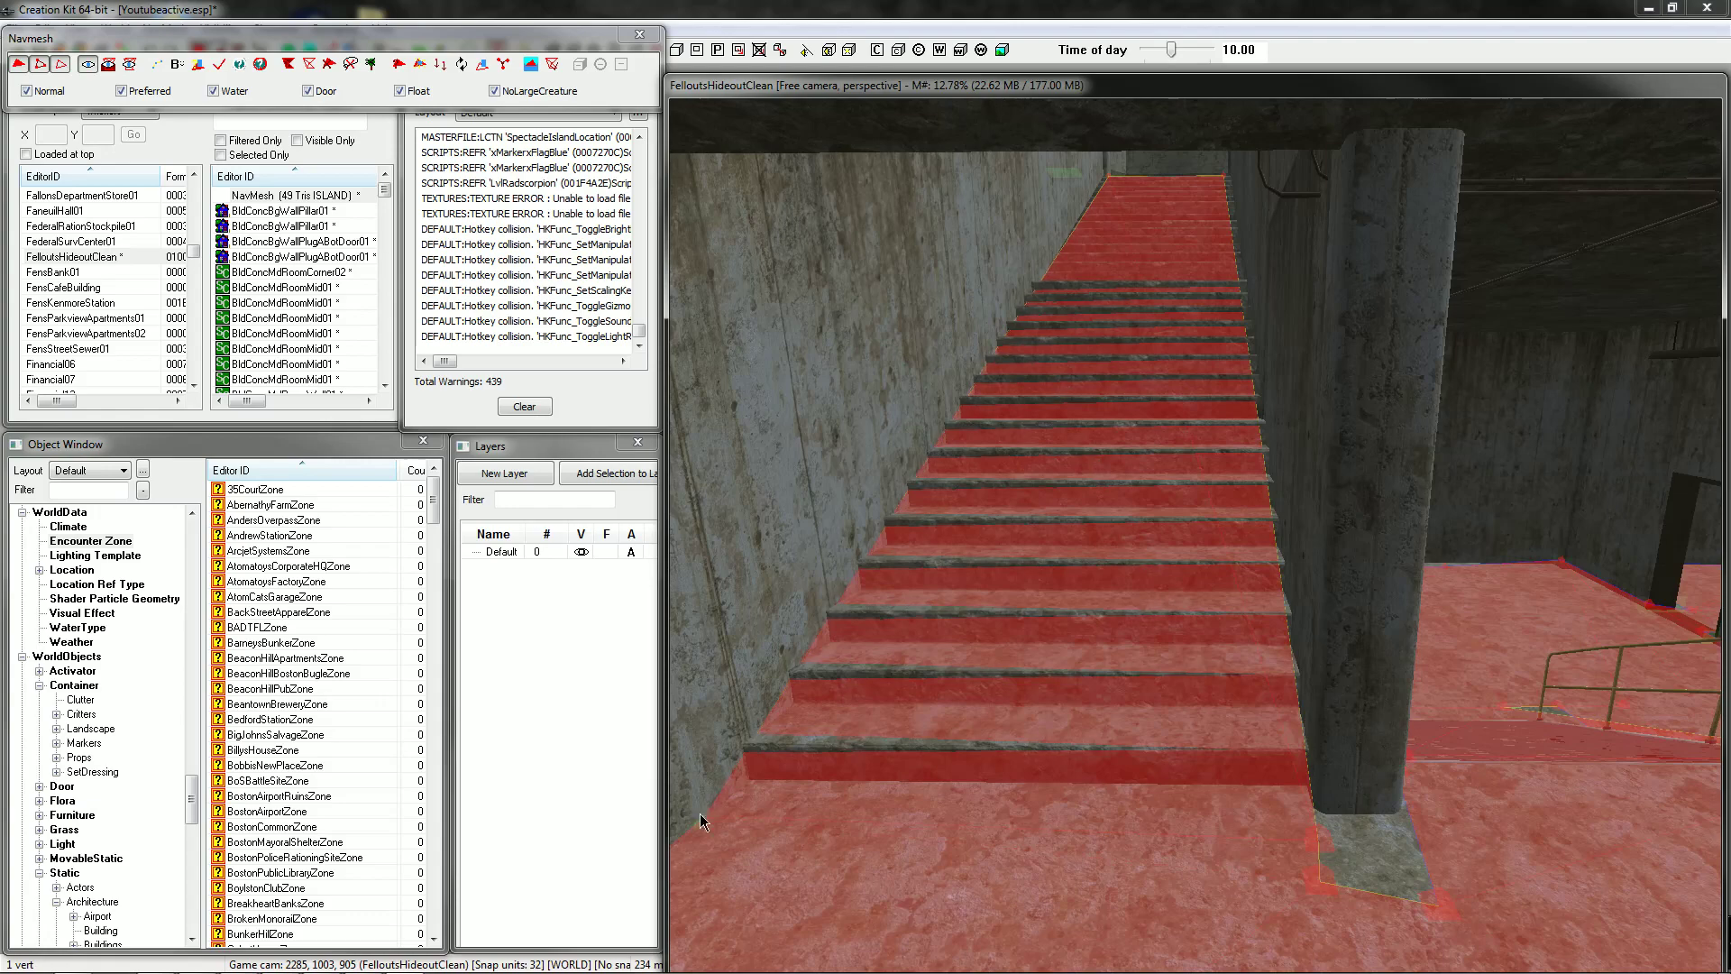
# Try to extend the navmesh from the top stair edge onto the landing floor with new vertices and triangles.
pyautogui.moveTo(775, 451); pyautogui.dragTo(840, 597, button='middle')
pyautogui.scroll(3, 840, 596)
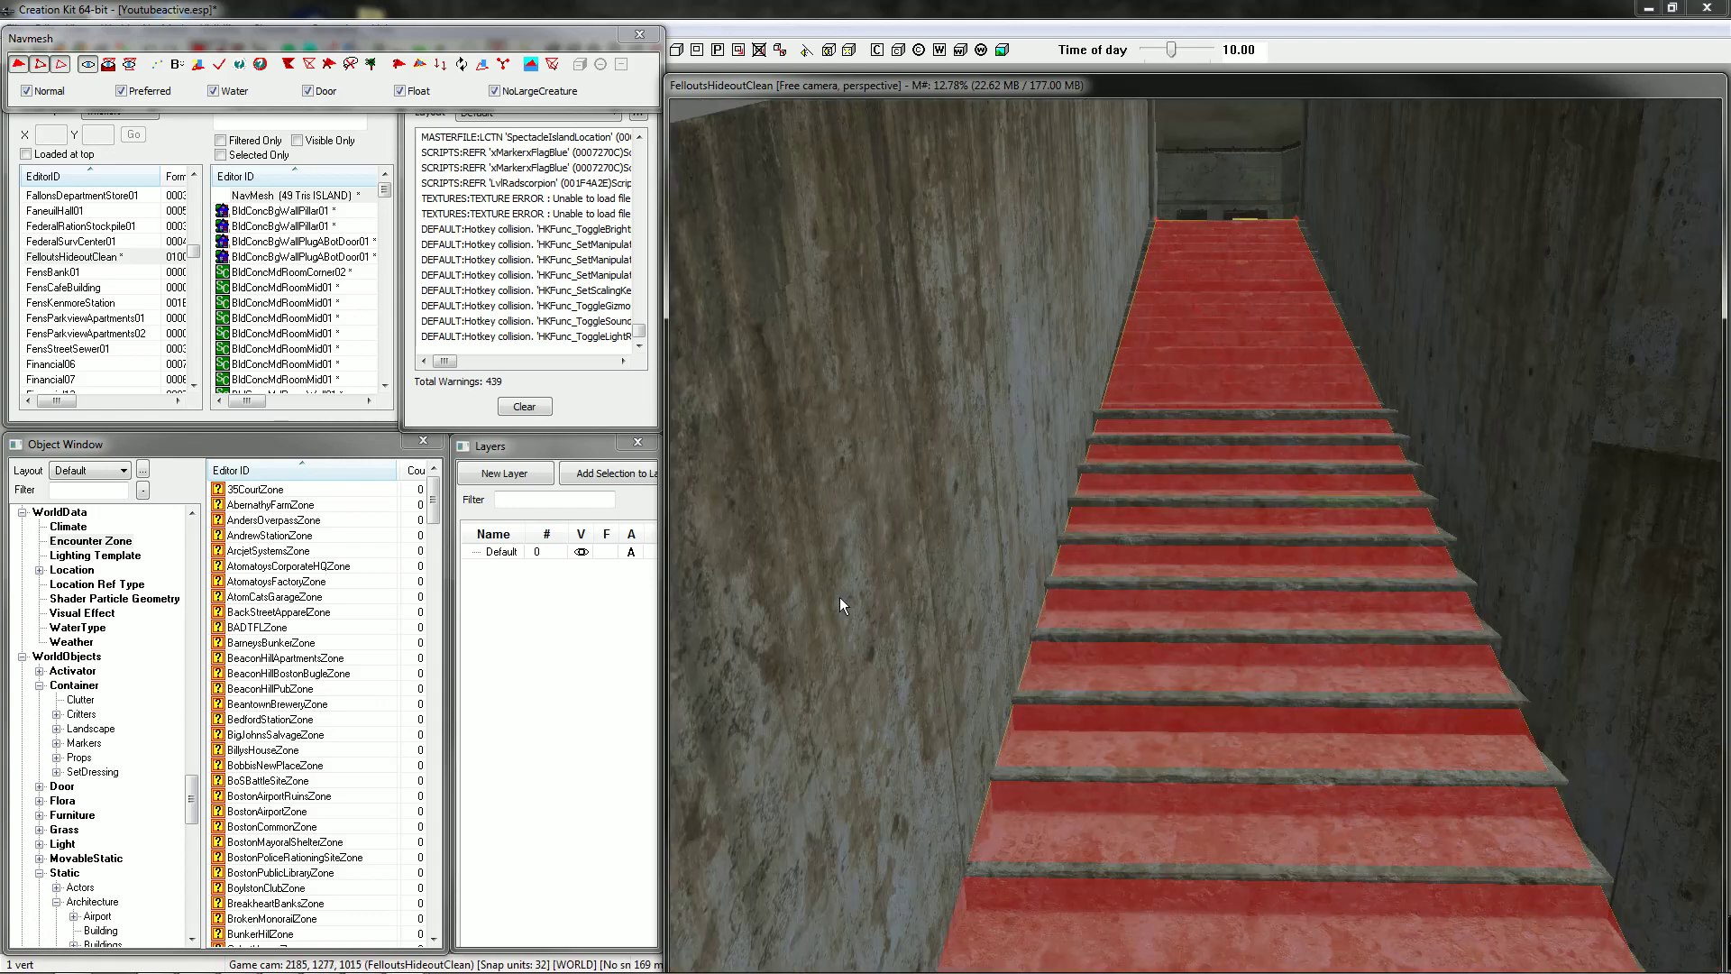
pyautogui.scroll(6, 840, 597)
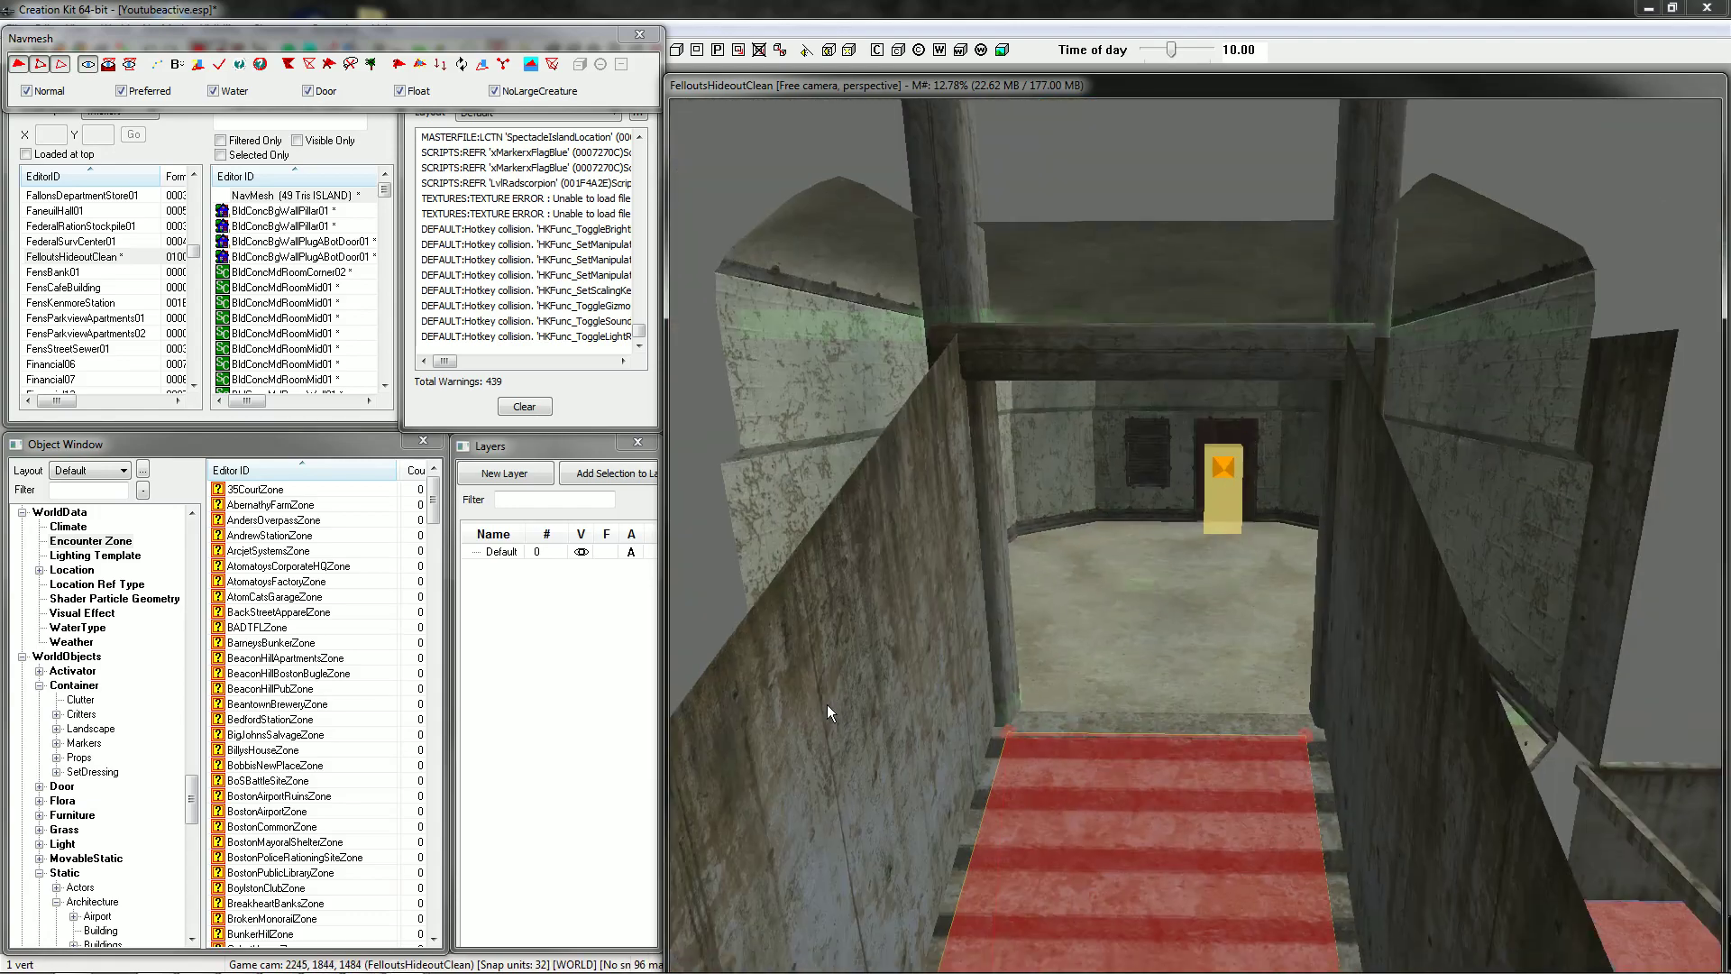
pyautogui.moveTo(826, 705); pyautogui.dragTo(1062, 593, button='middle')
pyautogui.click(1028, 733)
pyautogui.keyDown('shift'); pyautogui.moveTo(1028, 738); pyautogui.dragTo(1252, 771, button='middle'); pyautogui.keyUp('shift')
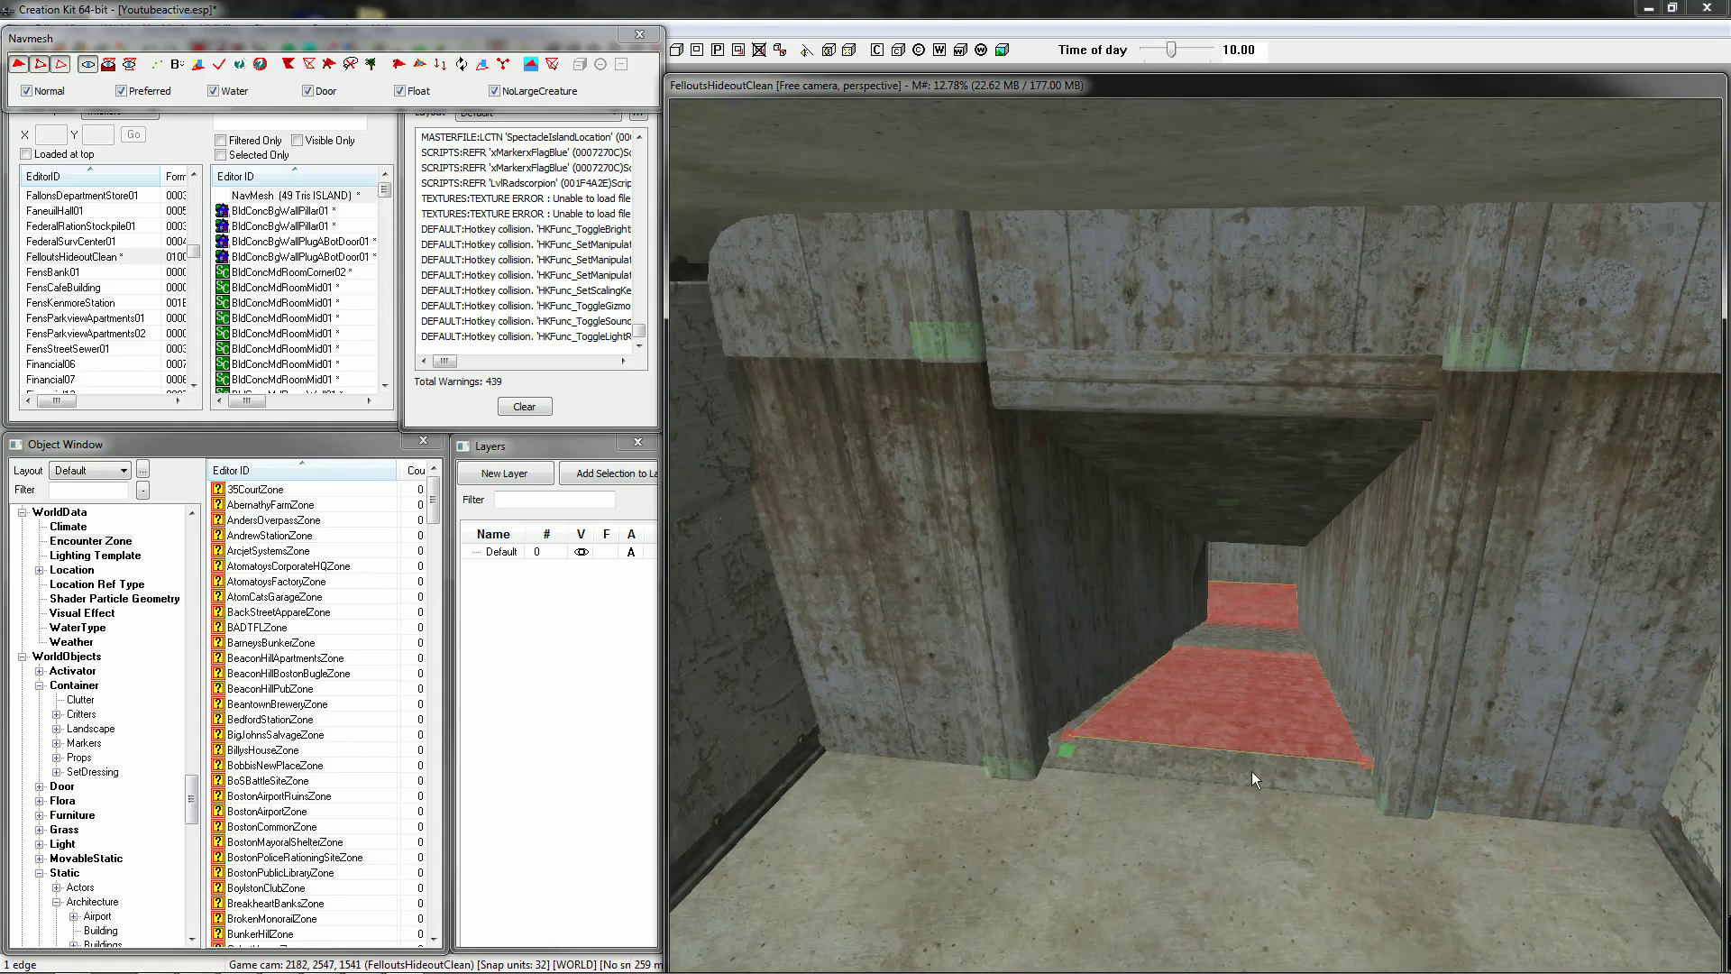
pyautogui.keyDown('ctrl'); pyautogui.rightClick(1051, 808); pyautogui.keyUp('ctrl')
pyautogui.keyDown('ctrl'); pyautogui.rightClick(1347, 842); pyautogui.keyUp('ctrl')
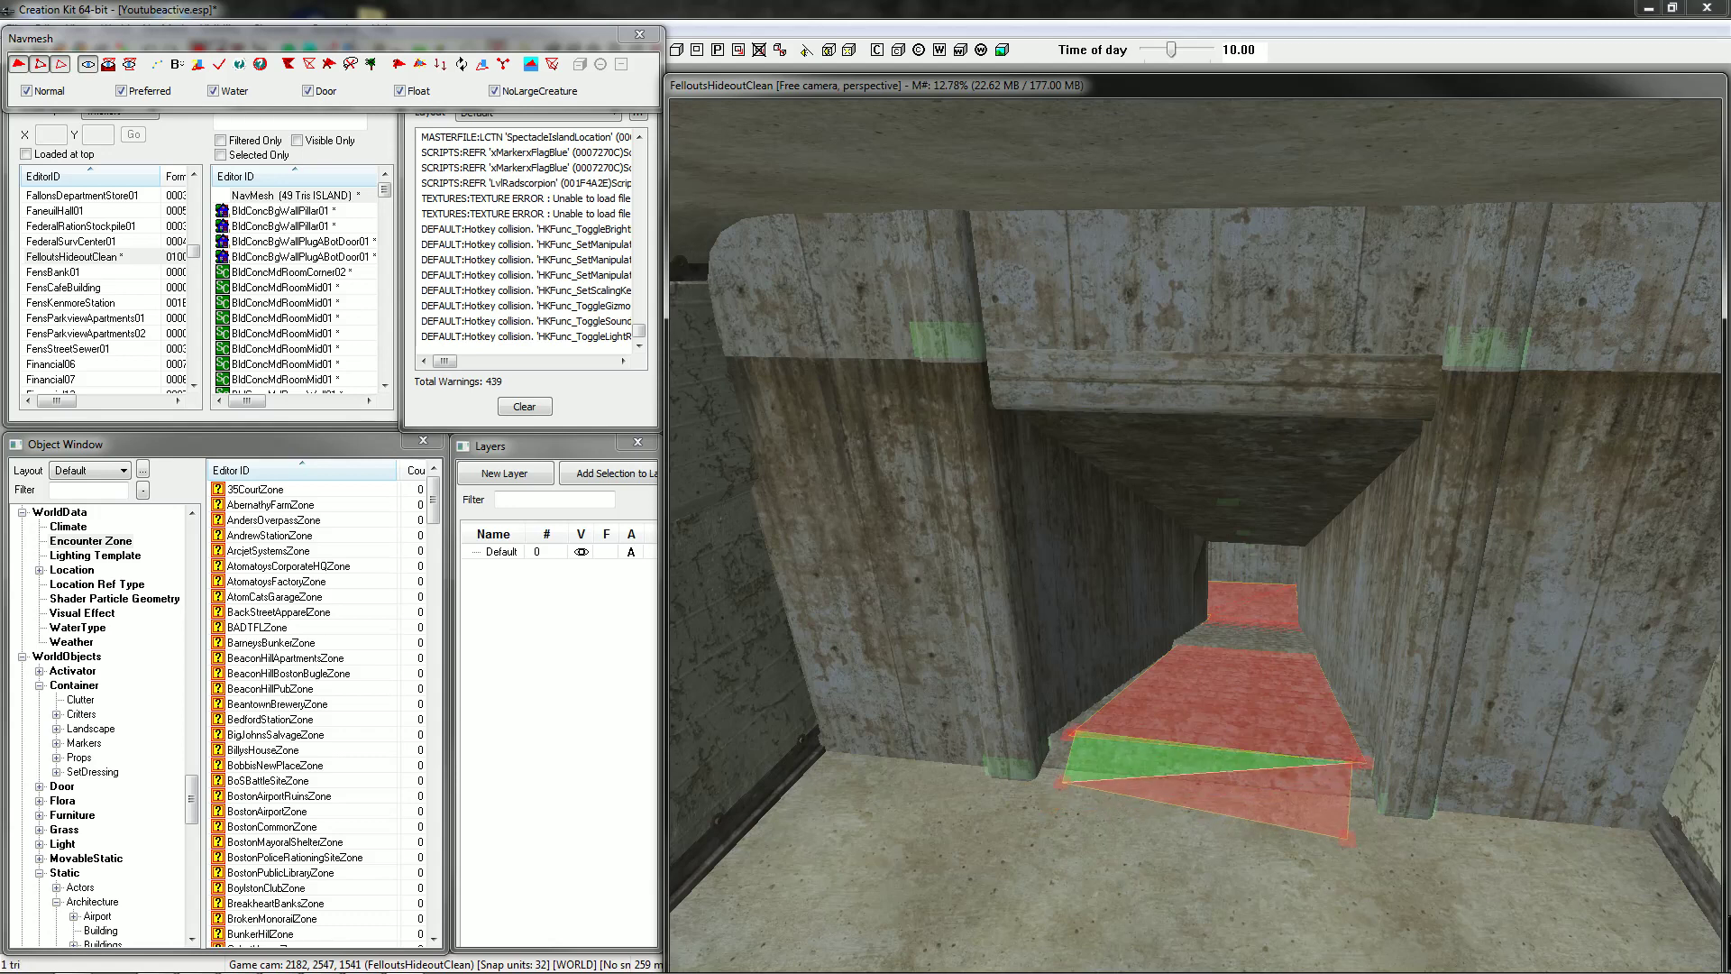
# Delete the misplaced triangles between the top stair edge and the landing floor.
pyautogui.click(1137, 777)
pyautogui.click(1172, 721)
pyautogui.click(1113, 782)
pyautogui.press('Delete')
pyautogui.click(1172, 825)
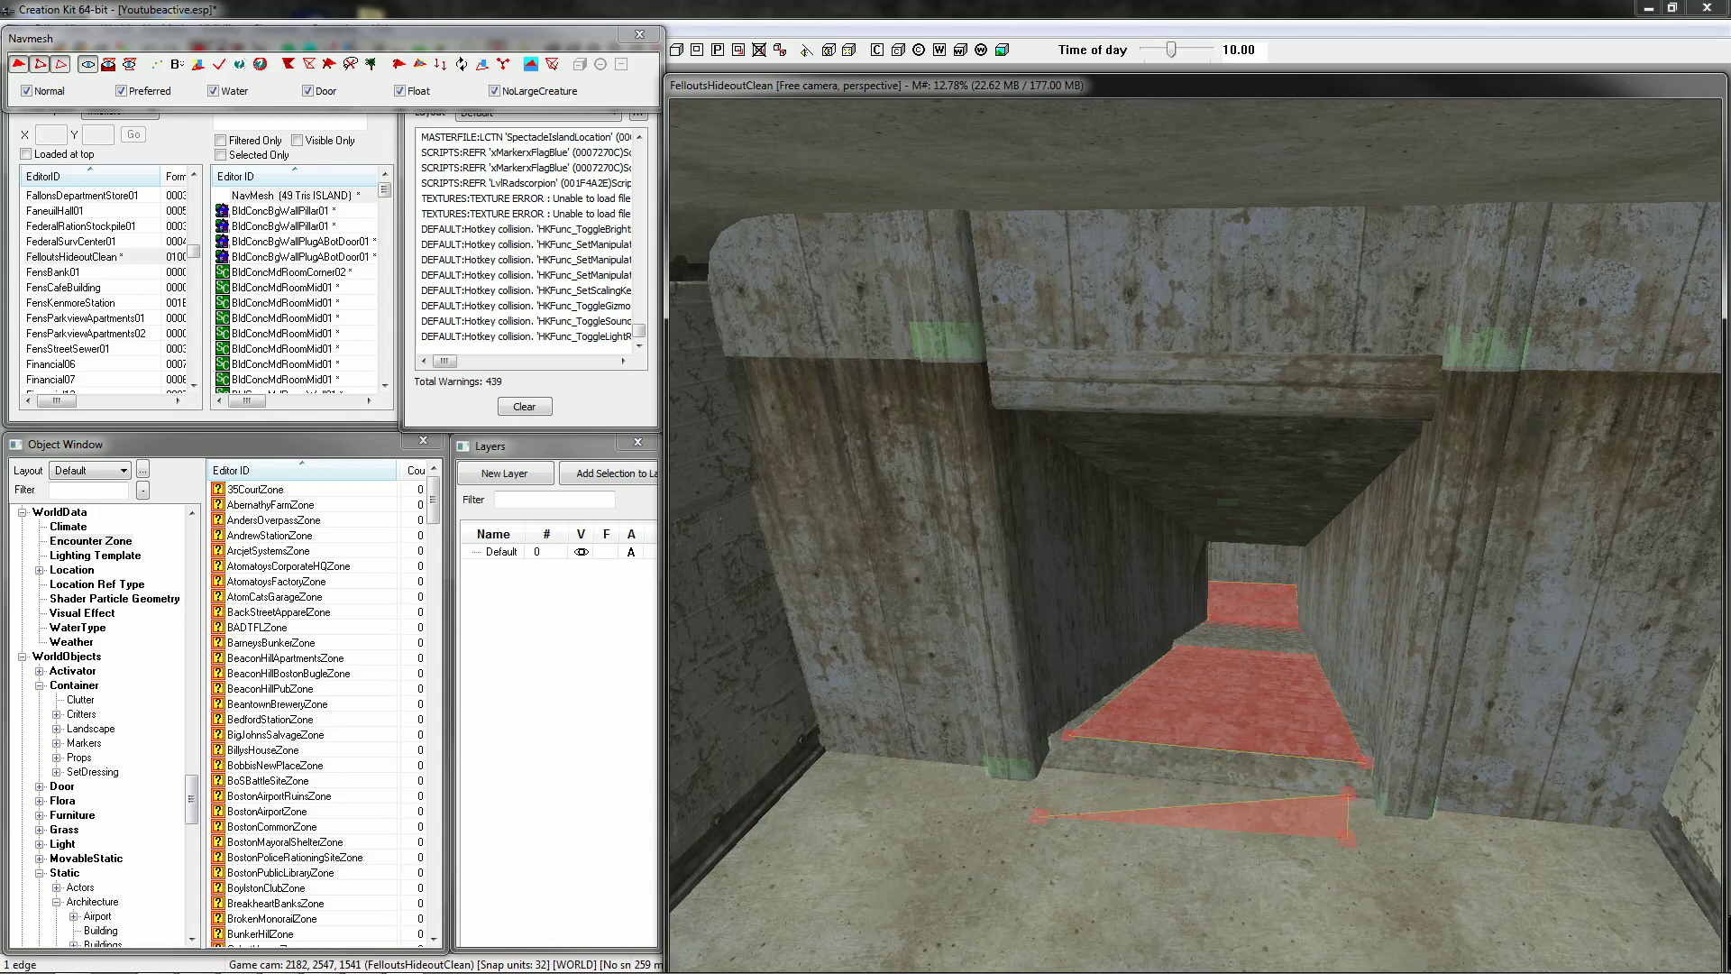
pyautogui.click(1236, 814)
pyautogui.press('Delete')
# Bring the two end vertices at the stair top down onto the landing floor, extending the navmesh across the threshold.
pyautogui.click(1065, 735)
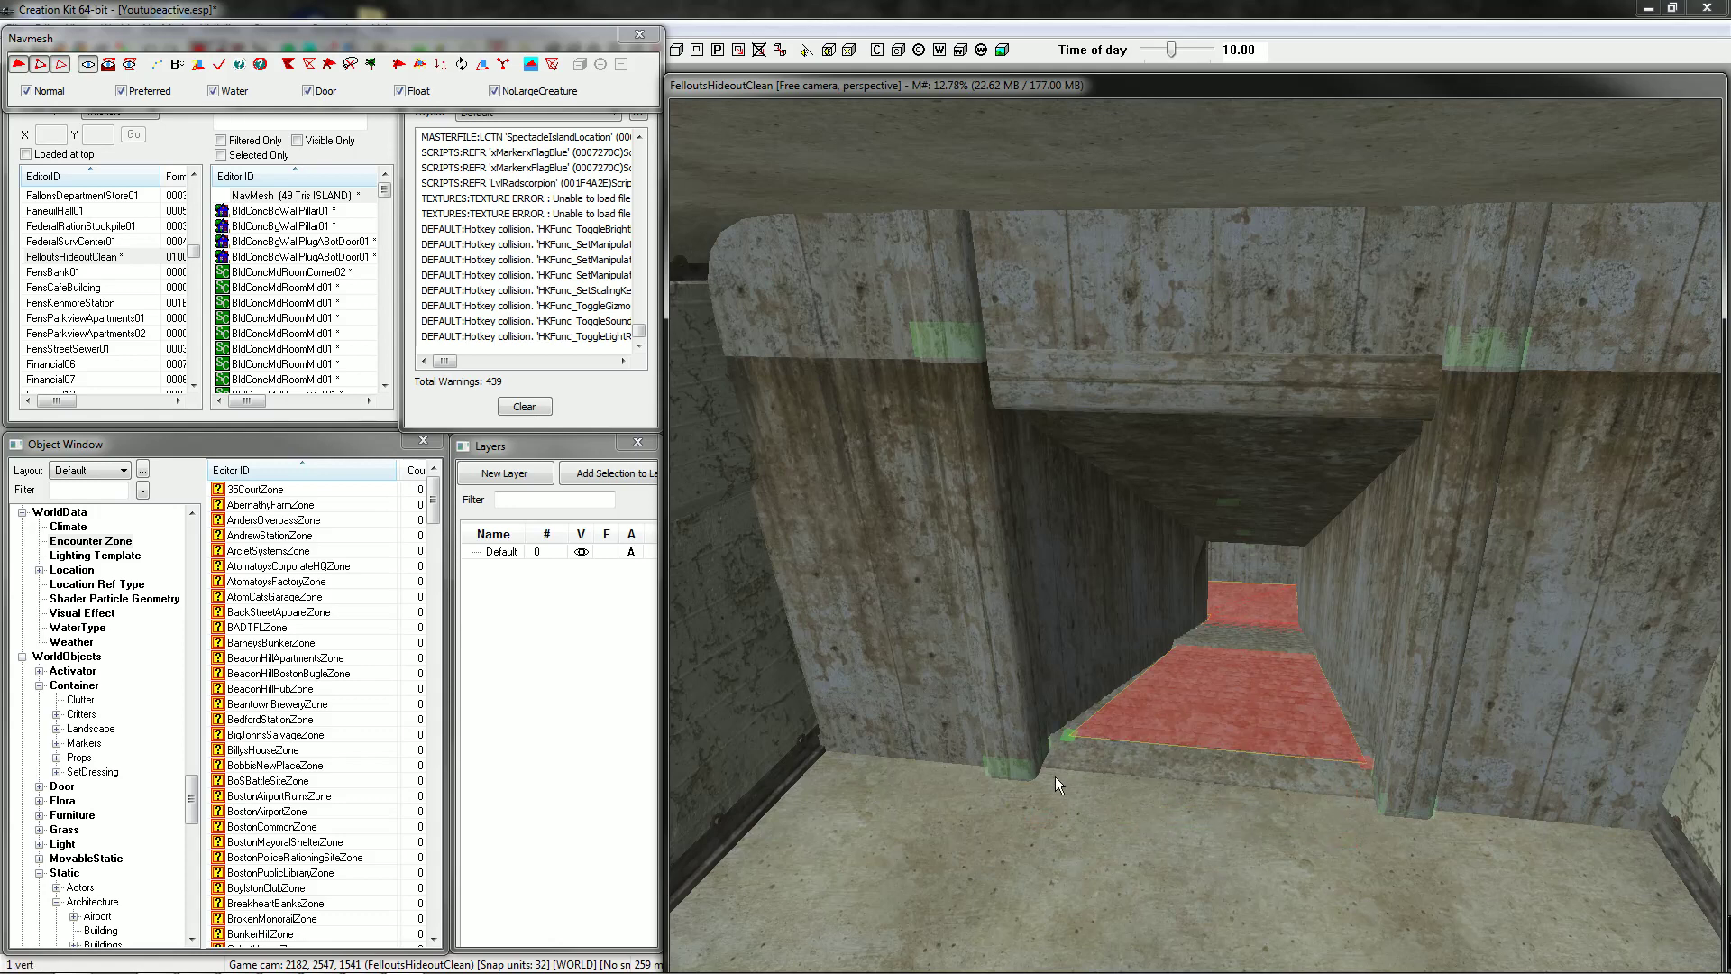
pyautogui.keyDown('ctrl'); pyautogui.click(1365, 762); pyautogui.keyUp('ctrl')
pyautogui.press('f')
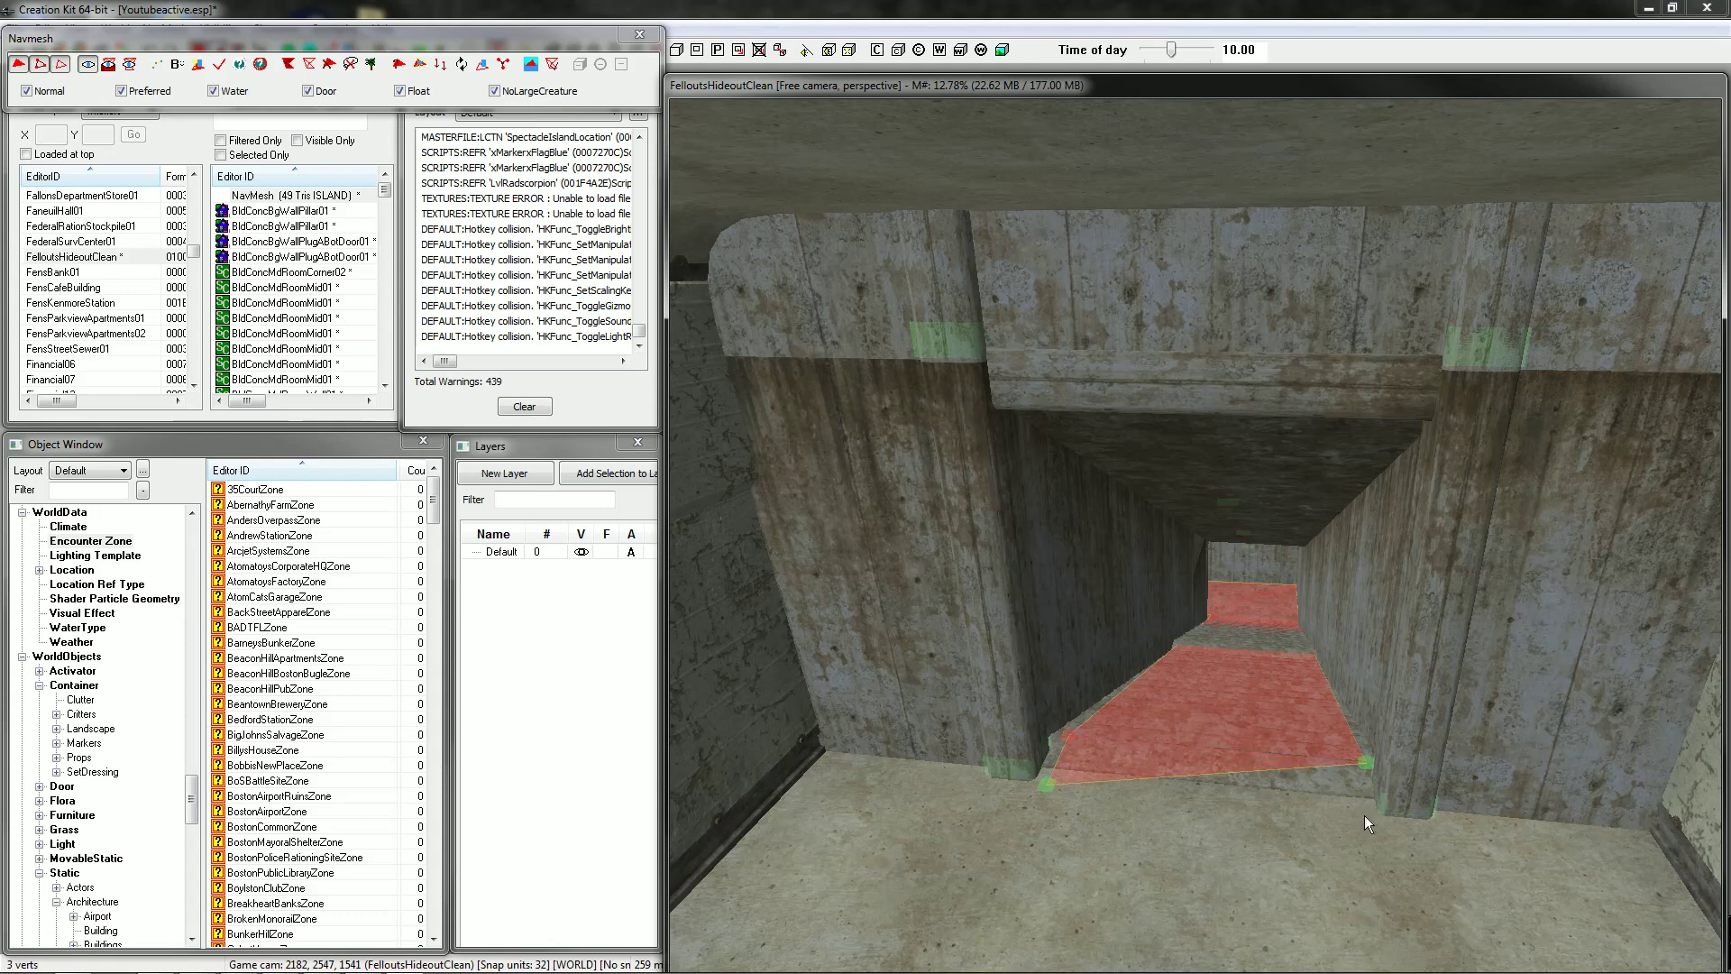
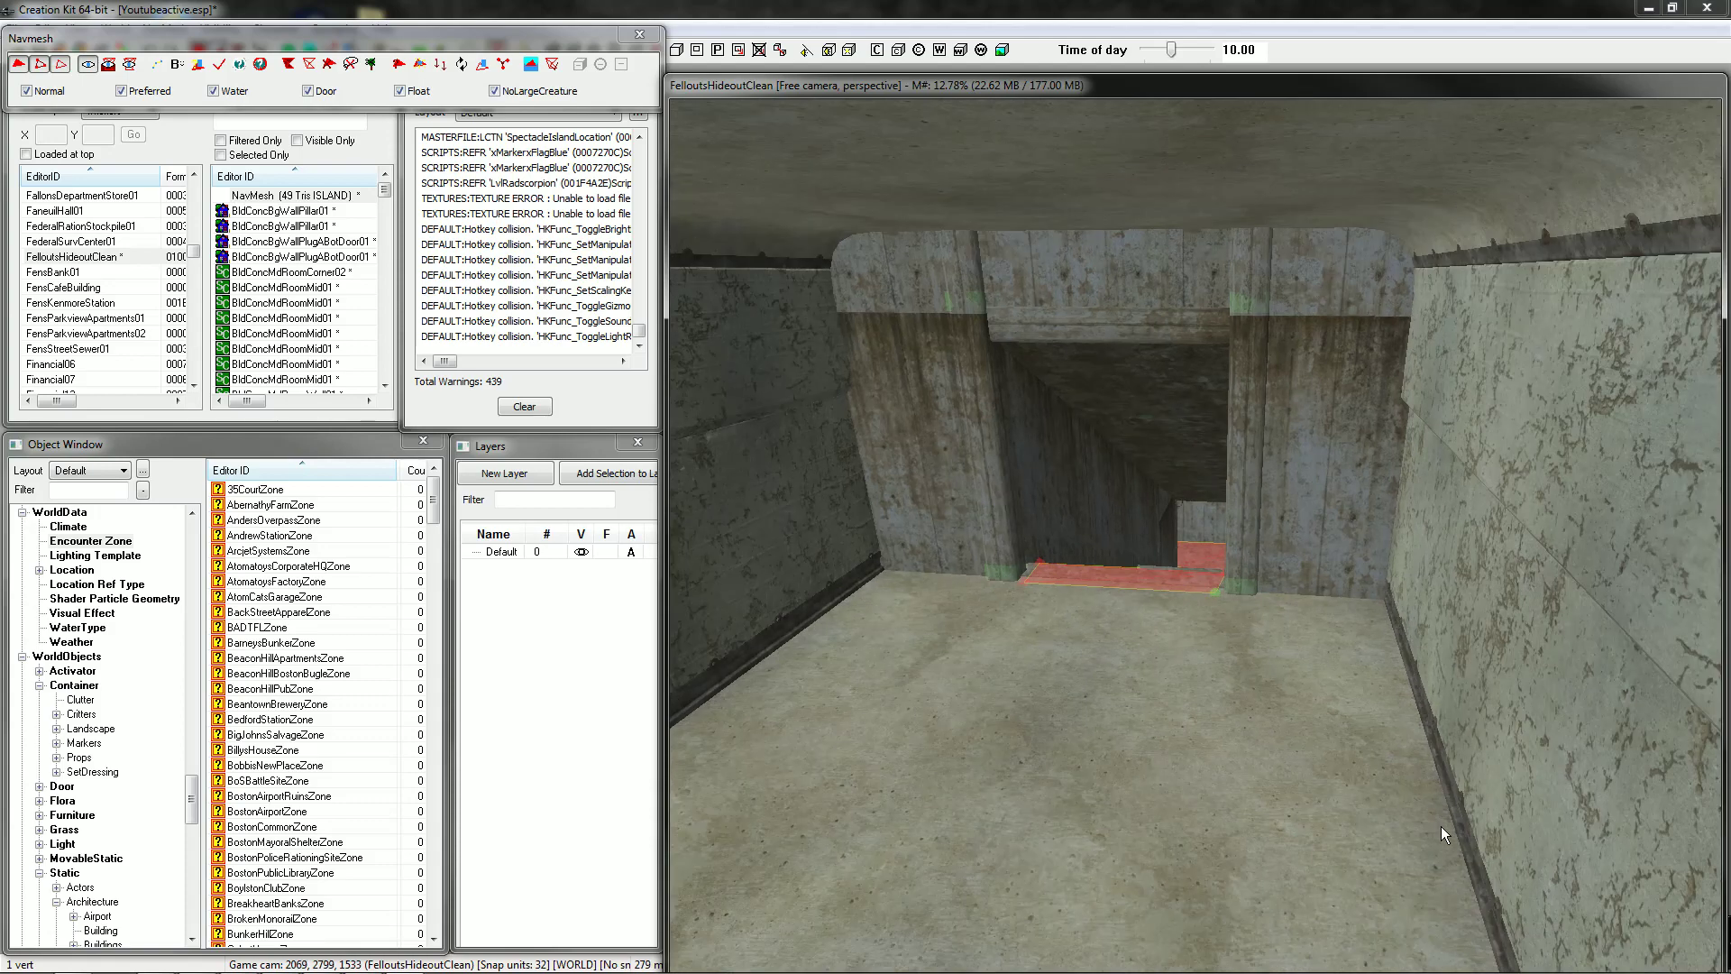
# Try to add a triangle from the doorway edge to the landing's wall corner and shift its vertices, then delete it.
pyautogui.moveTo(1441, 826)
pyautogui.keyDown('shift'); pyautogui.mouseDown(button='middle')
pyautogui.moveTo(1455, 848)
pyautogui.moveTo(1450, 793)
pyautogui.mouseUp(button='middle'); pyautogui.keyUp('shift')
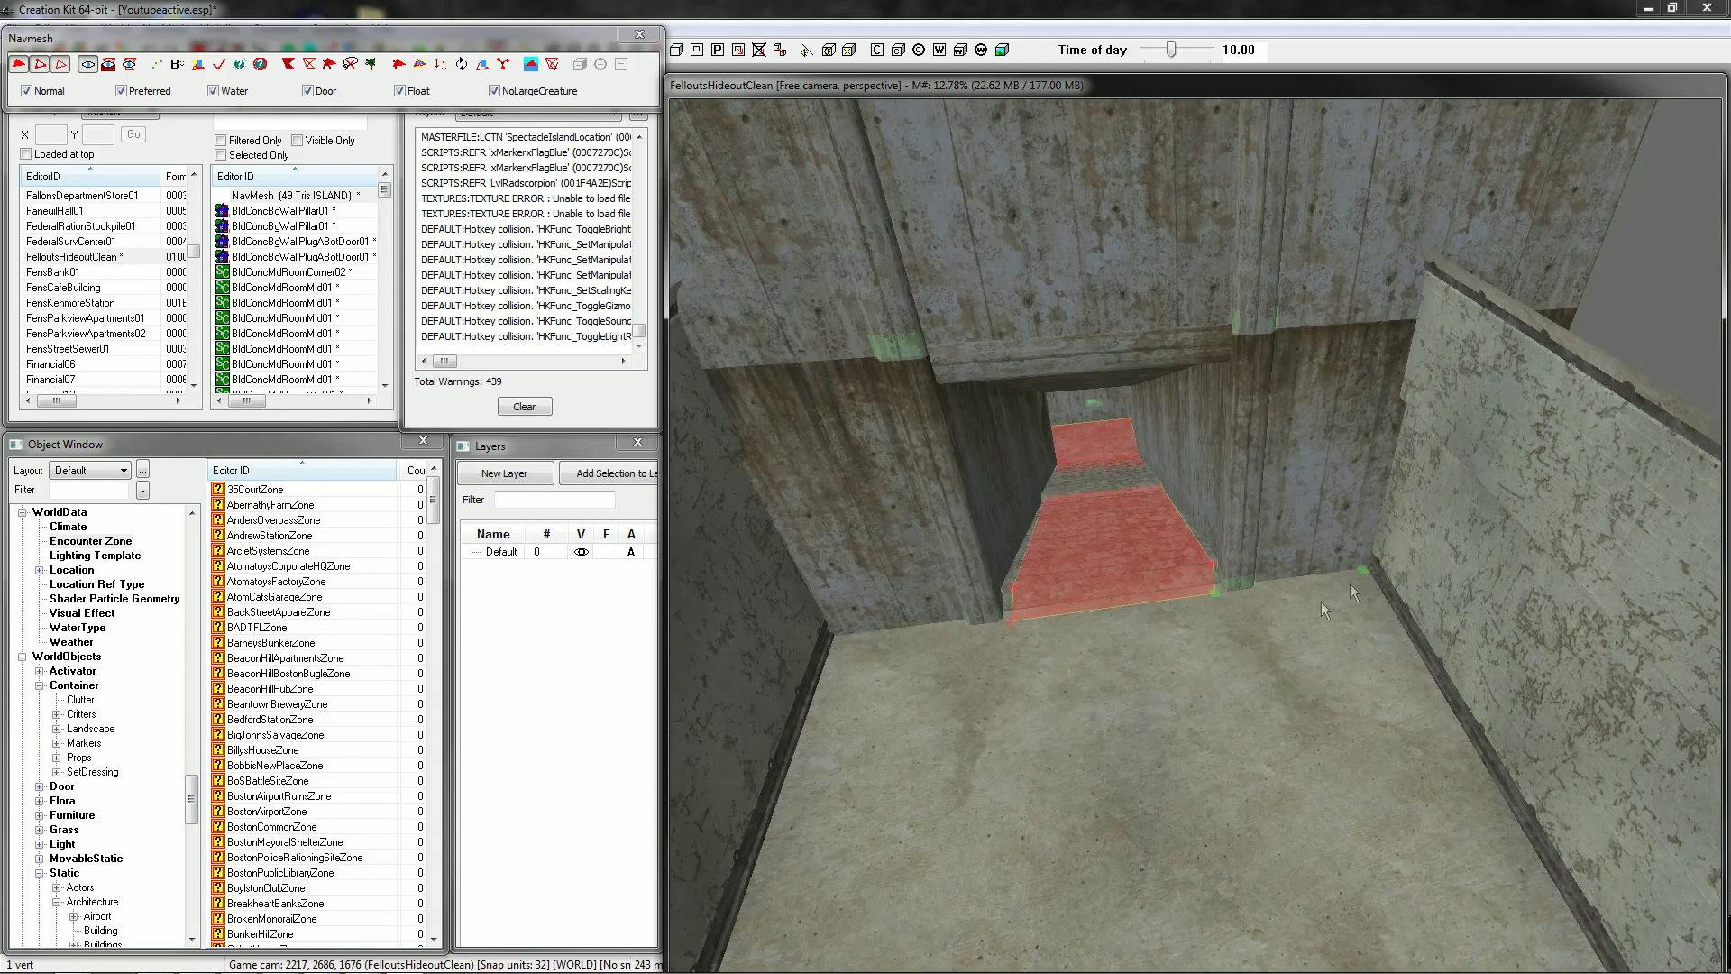
pyautogui.keyDown('ctrl'); pyautogui.rightClick(1225, 602); pyautogui.keyUp('ctrl')
pyautogui.scroll(3, 1230, 618)
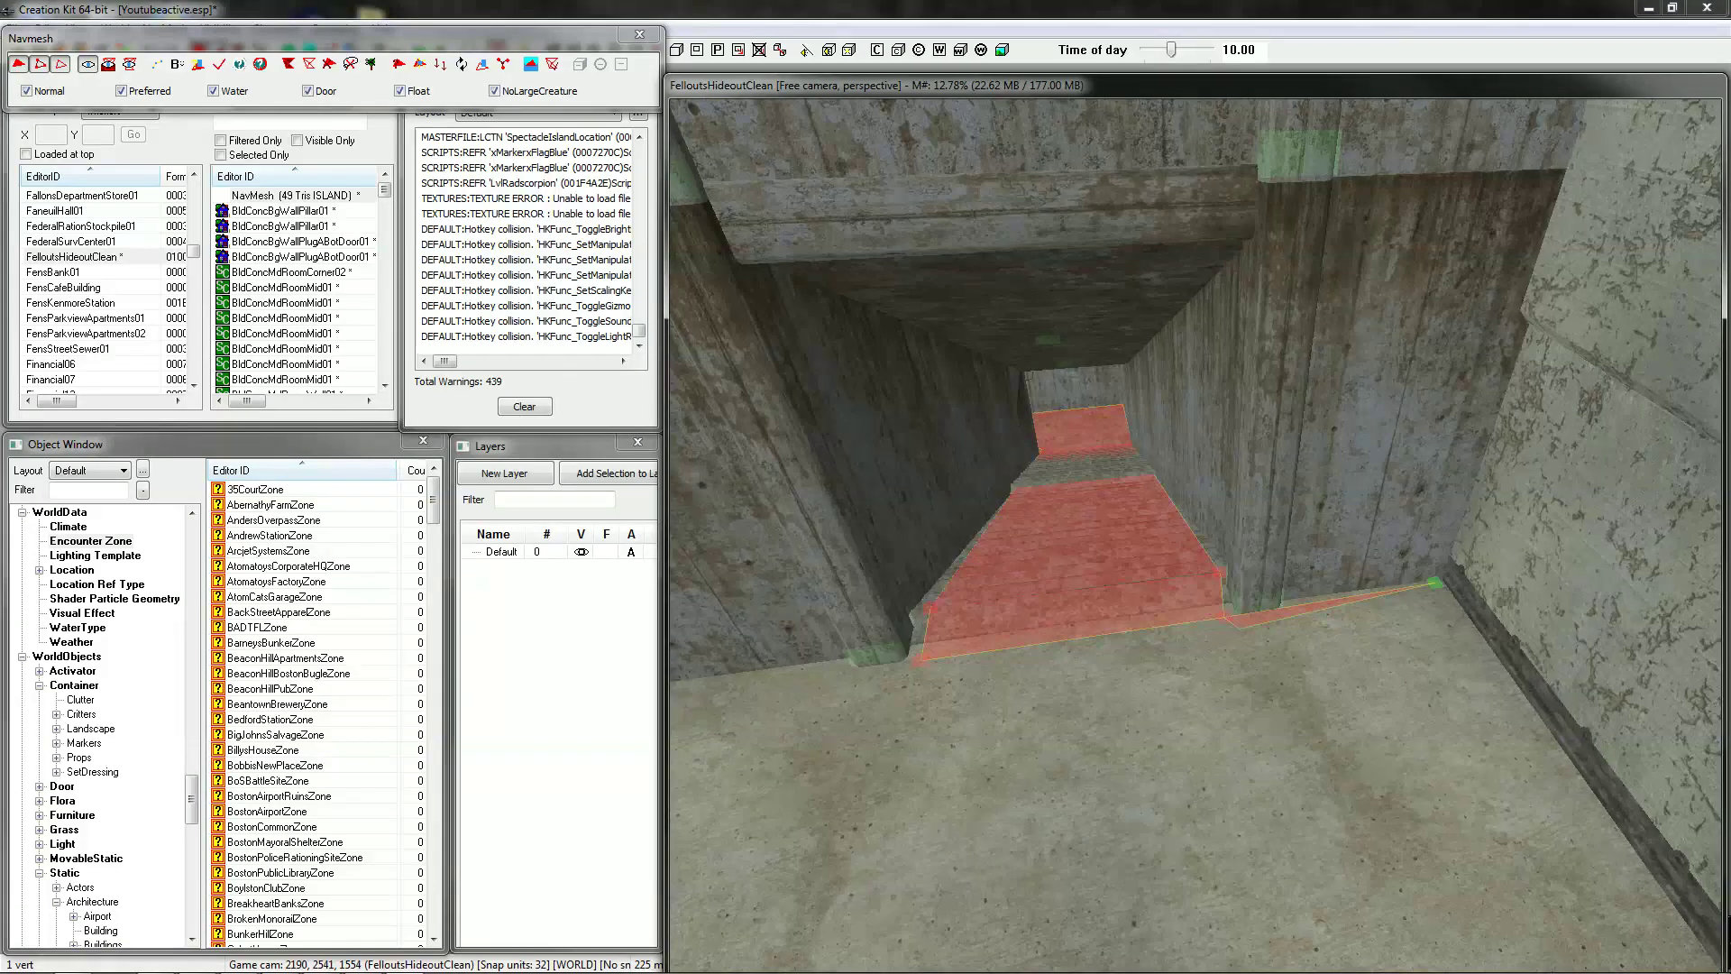
pyautogui.moveTo(1436, 582); pyautogui.dragTo(1454, 595)
pyautogui.moveTo(1242, 628); pyautogui.dragTo(1262, 641)
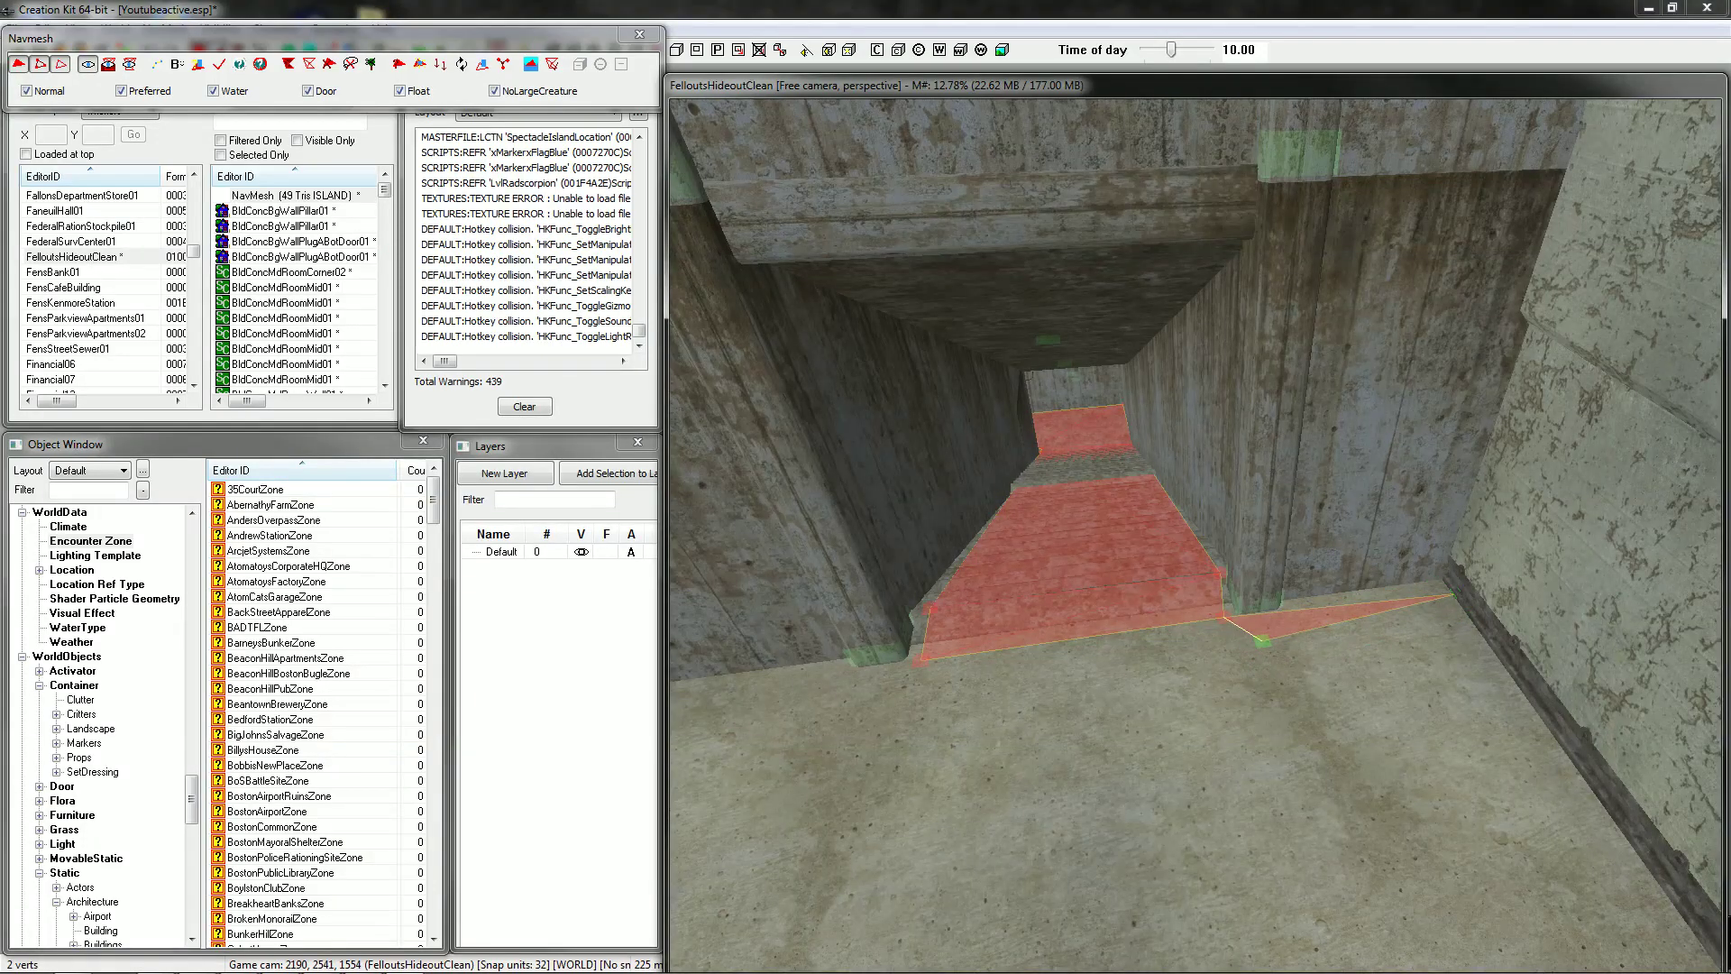
pyautogui.press('Delete')
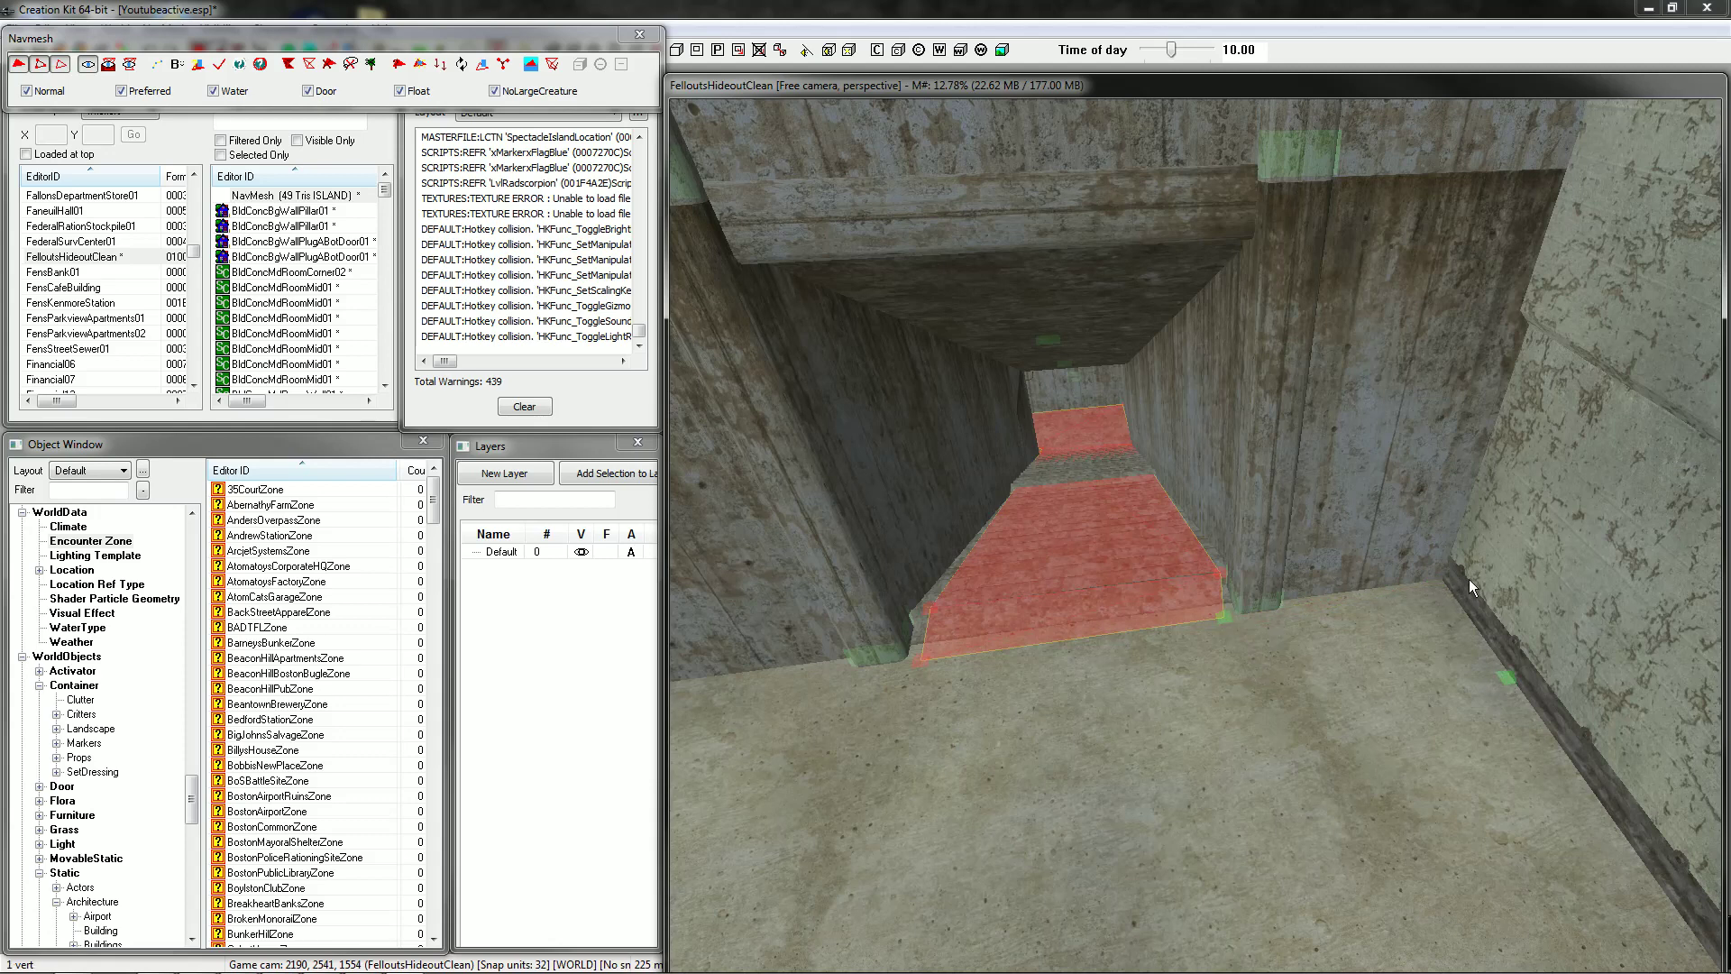
# Create one triangle in each landing corner beside the stair doorway, linking the doorway vertices to the side walls.
pyautogui.keyDown('ctrl'); pyautogui.rightClick(1441, 582); pyautogui.keyUp('ctrl')
pyautogui.moveTo(1098, 645); pyautogui.dragTo(1120, 640, button='middle')
pyautogui.click(1166, 599)
pyautogui.click(1161, 604)
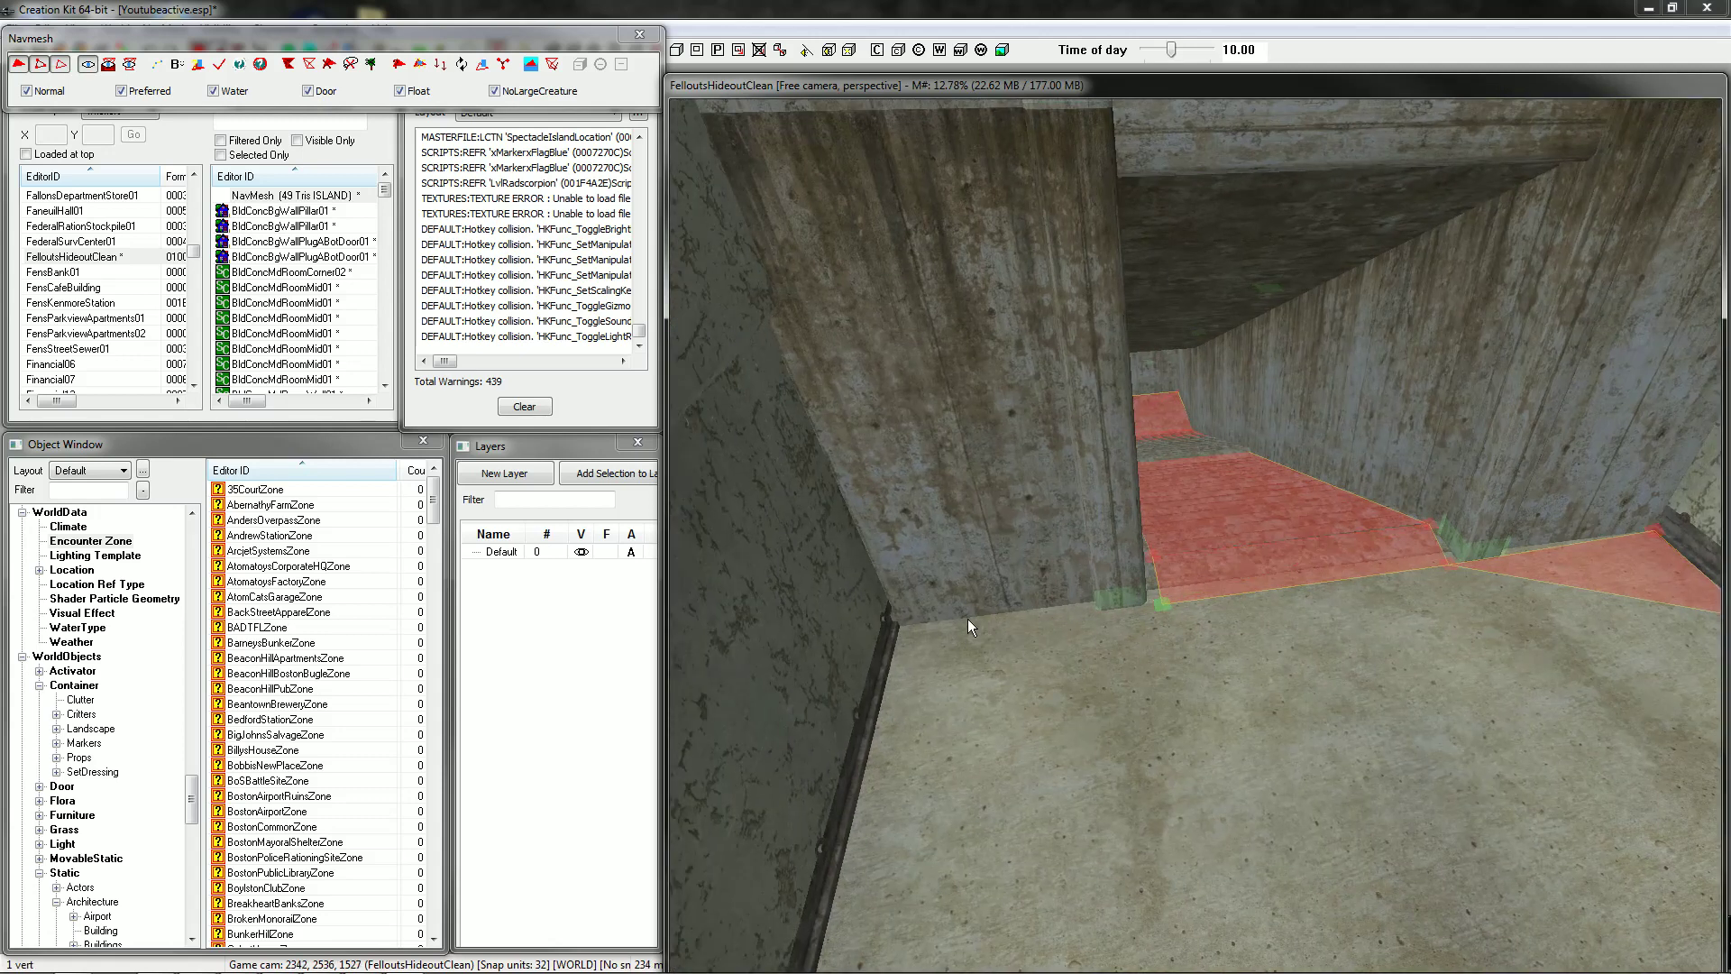
pyautogui.keyDown('ctrl'); pyautogui.rightClick(869, 760); pyautogui.keyUp('ctrl')
pyautogui.keyDown('ctrl'); pyautogui.rightClick(1156, 604); pyautogui.keyUp('ctrl')
pyautogui.keyDown('ctrl'); pyautogui.click(1157, 606); pyautogui.keyUp('ctrl')
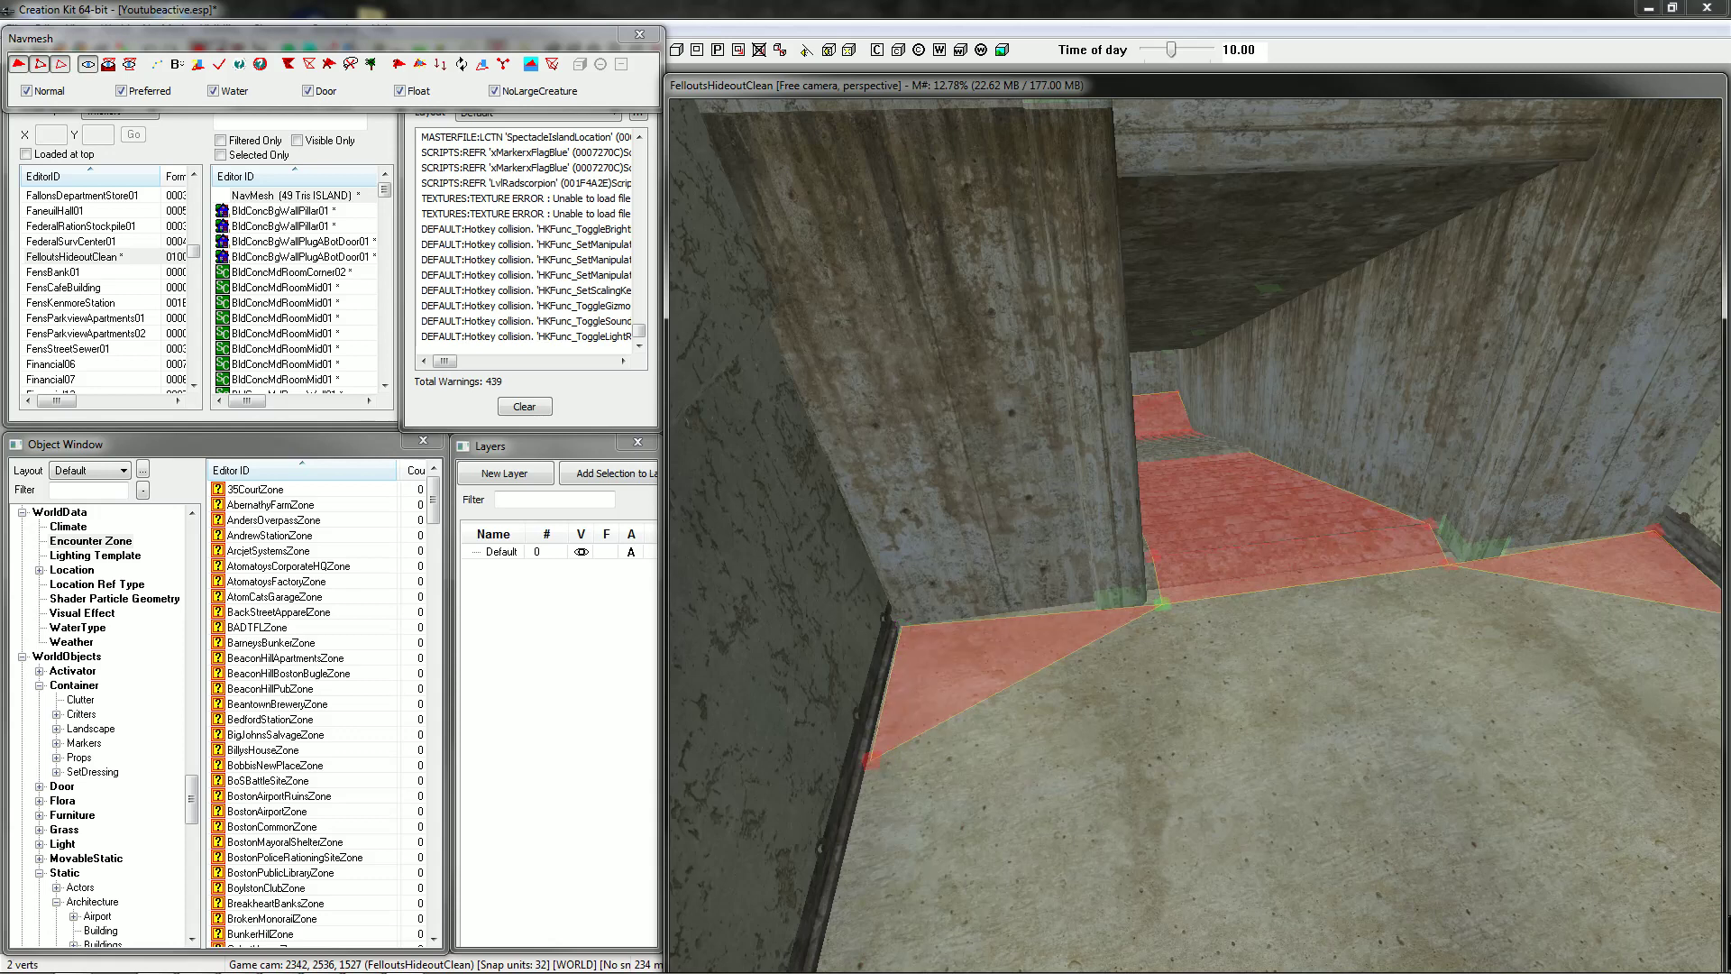
pyautogui.keyDown('ctrl'); pyautogui.click(871, 758); pyautogui.keyUp('ctrl')
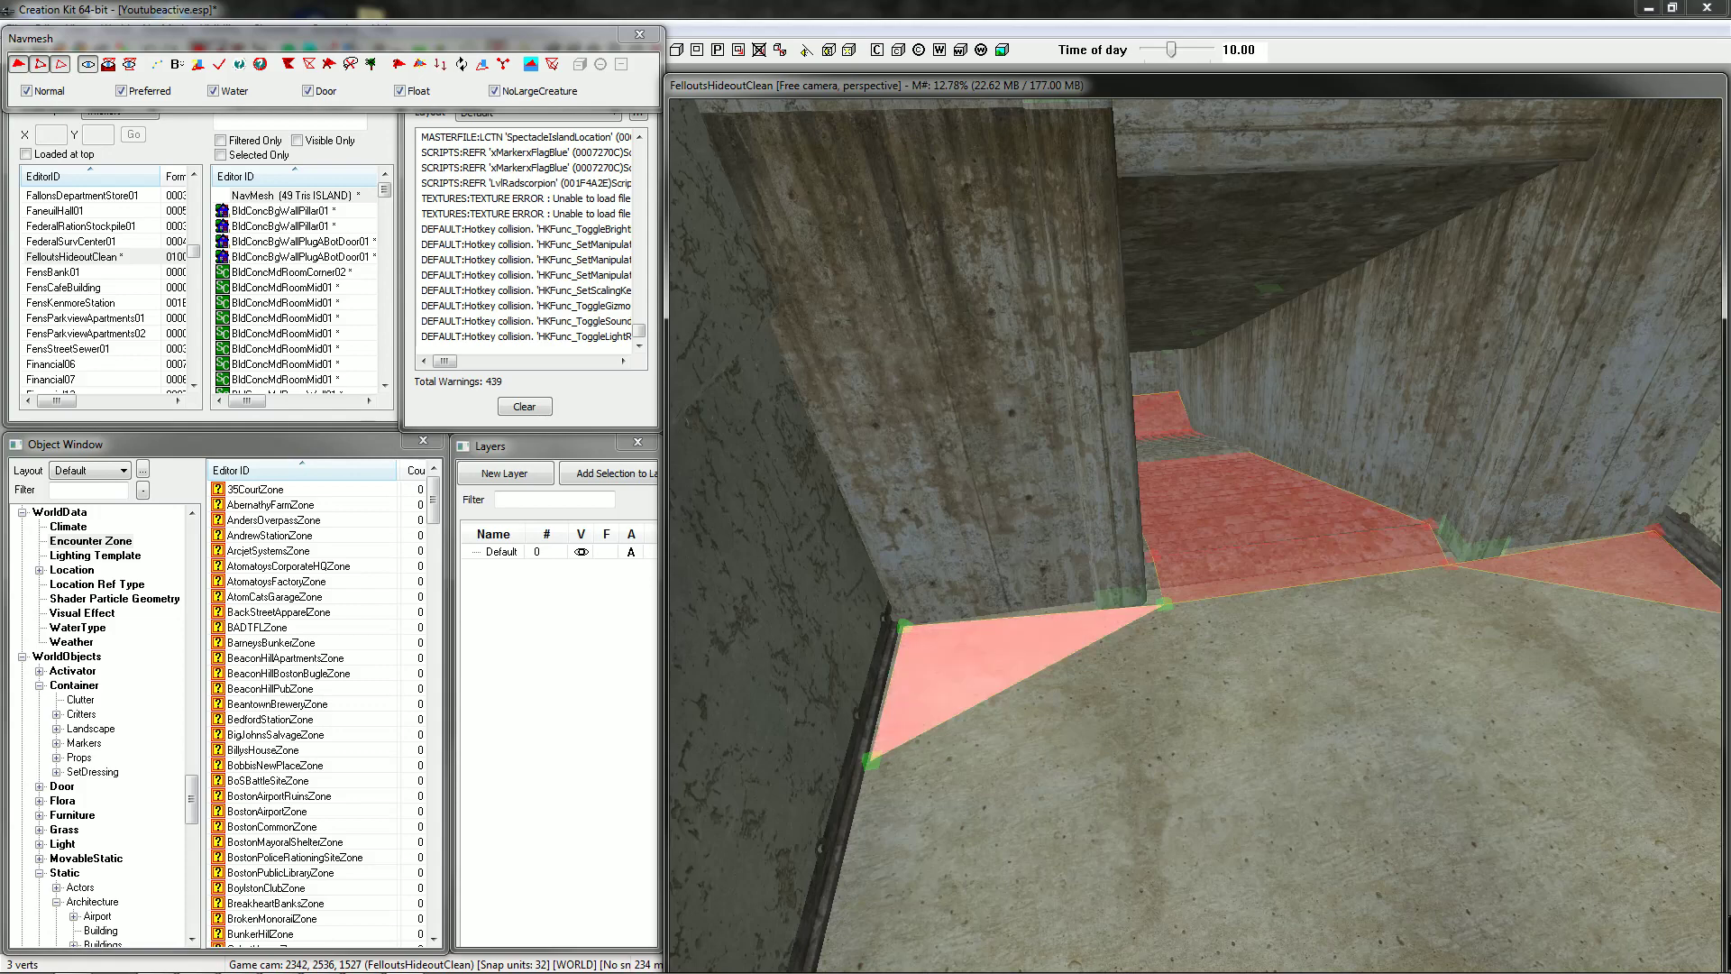
# Add a floor vertex in front of the doorway pillar and join it to the wall-side vertex with a triangle.
pyautogui.keyDown('ctrl'); pyautogui.rightClick(1164, 719); pyautogui.keyUp('ctrl')
pyautogui.click(871, 759)
pyautogui.keyDown('ctrl'); pyautogui.click(1174, 719); pyautogui.keyUp('ctrl')
# Place a matching floor vertex before the opposite doorway pillar and complete that side's strip with a triangle to the wall.
pyautogui.moveTo(1495, 628); pyautogui.dragTo(1488, 618, button='middle')
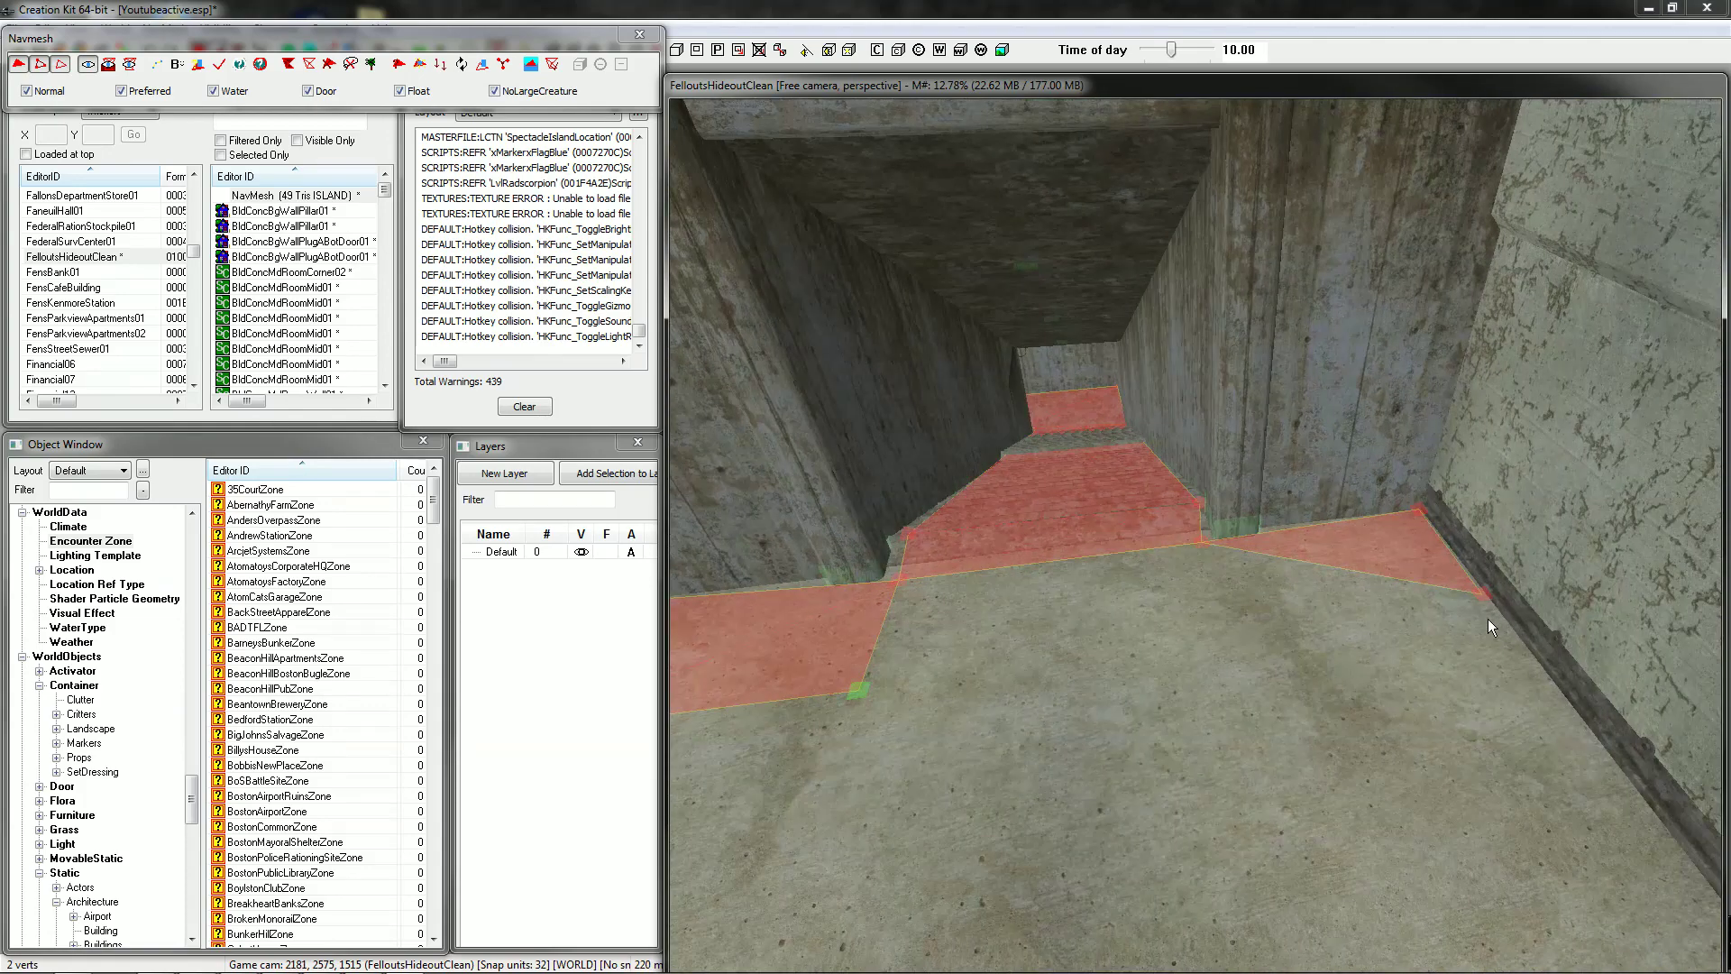
pyautogui.click(1479, 595)
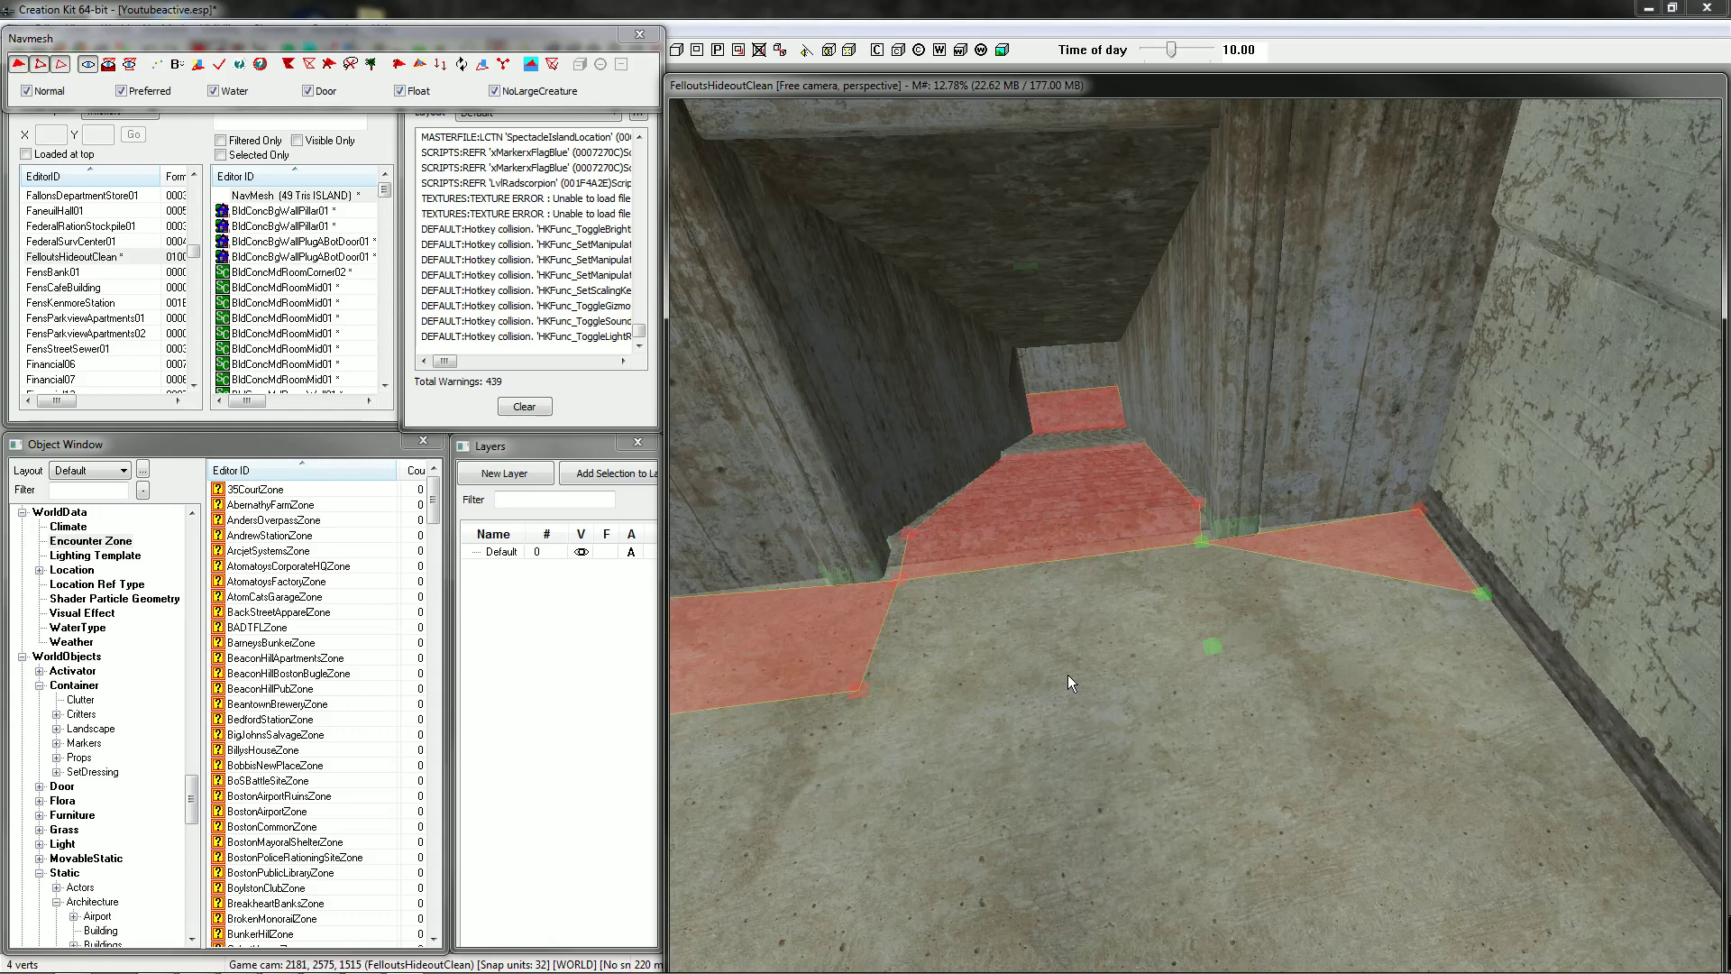
pyautogui.click(1213, 645)
pyautogui.keyDown('ctrl'); pyautogui.click(1481, 597); pyautogui.keyUp('ctrl')
pyautogui.moveTo(871, 636)
pyautogui.mouseDown(button='middle')
pyautogui.moveTo(802, 652)
pyautogui.moveTo(868, 633)
pyautogui.mouseUp(button='middle')
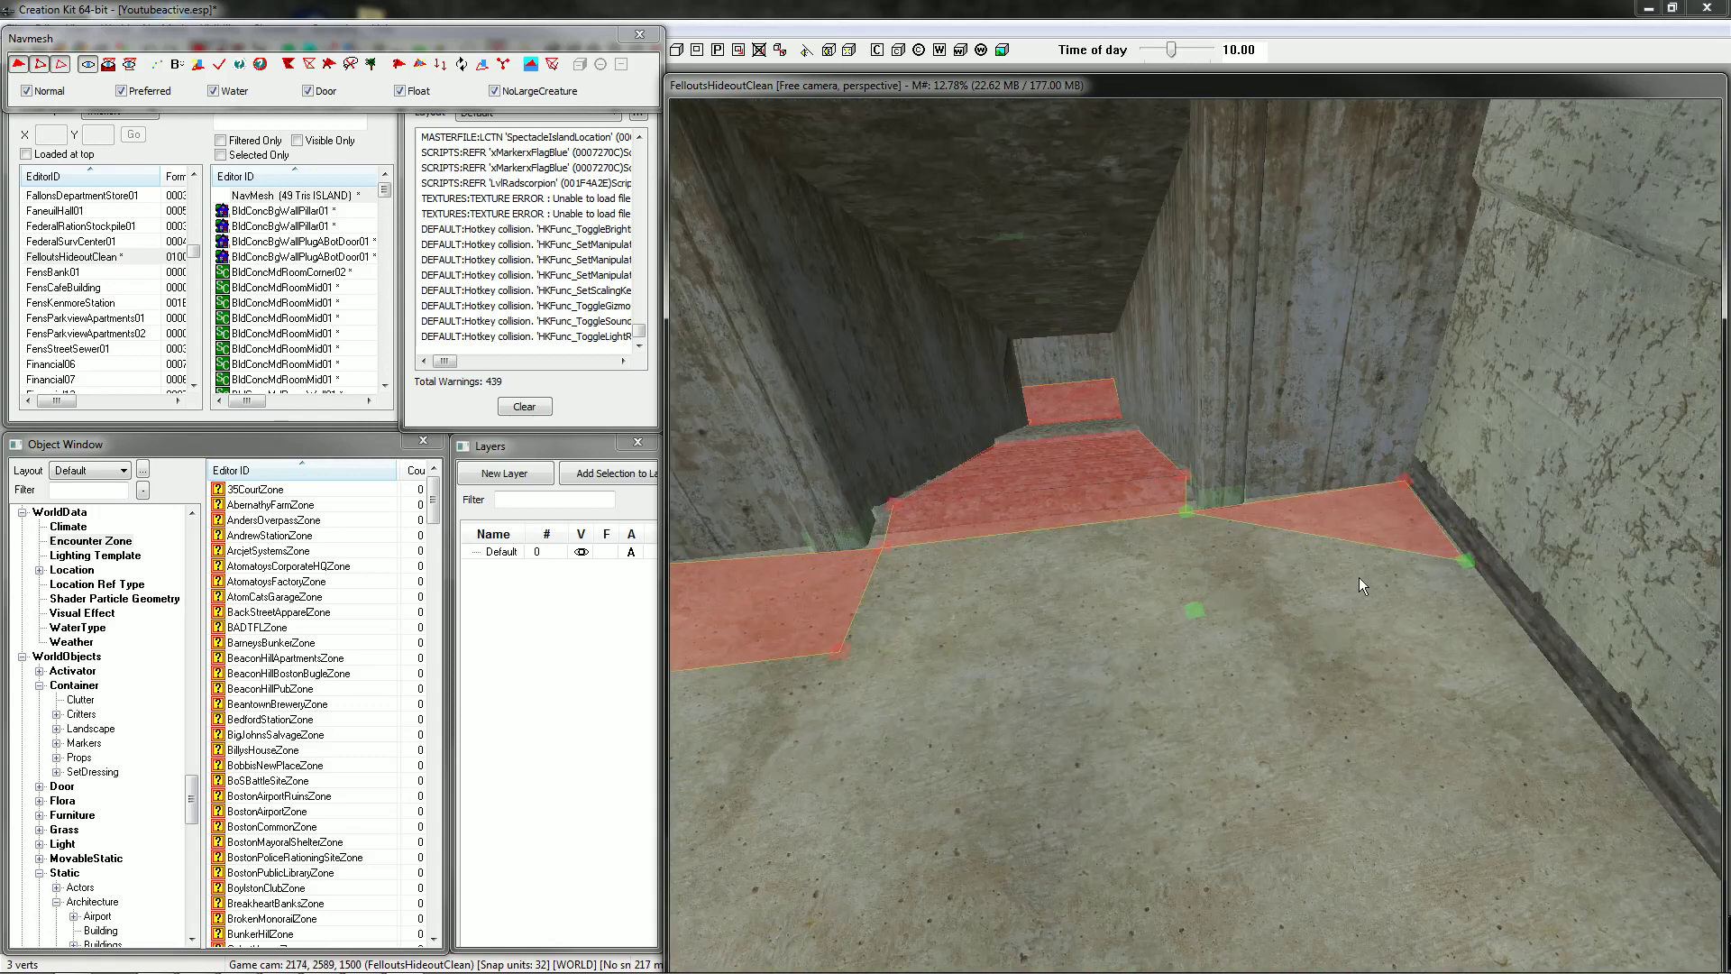
pyautogui.press('f')
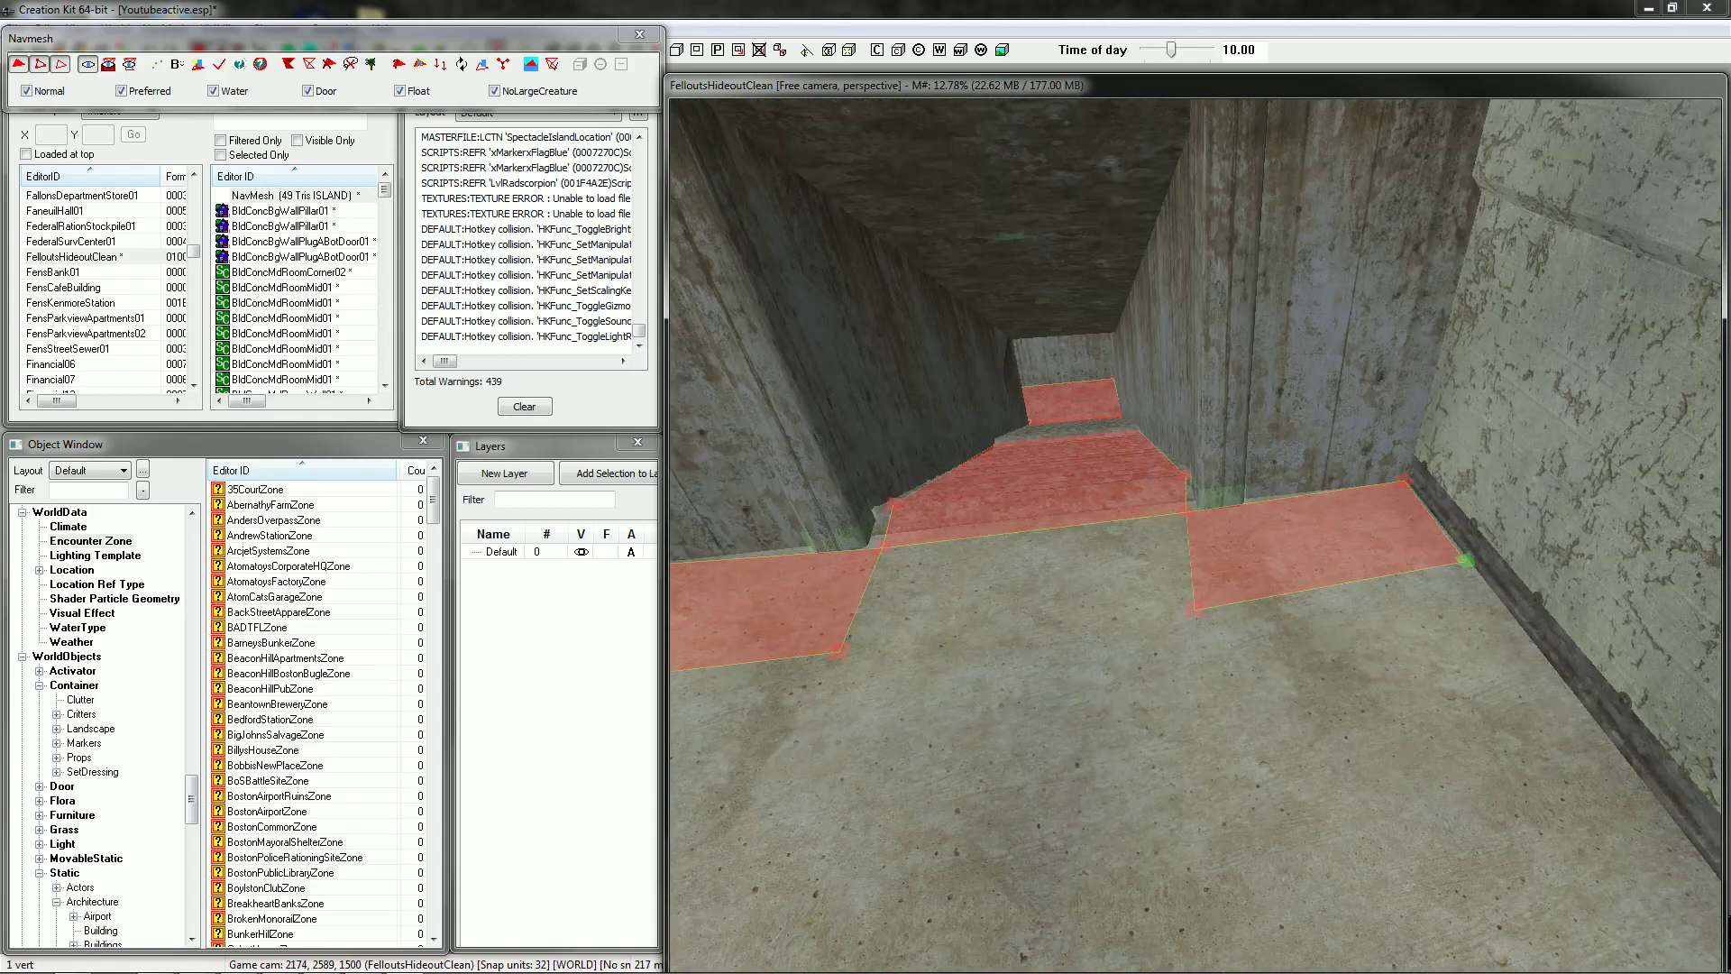
# Fill the gap in front of the stair doorway with triangles joining the two side strips.
pyautogui.click(1194, 610)
pyautogui.press('a')
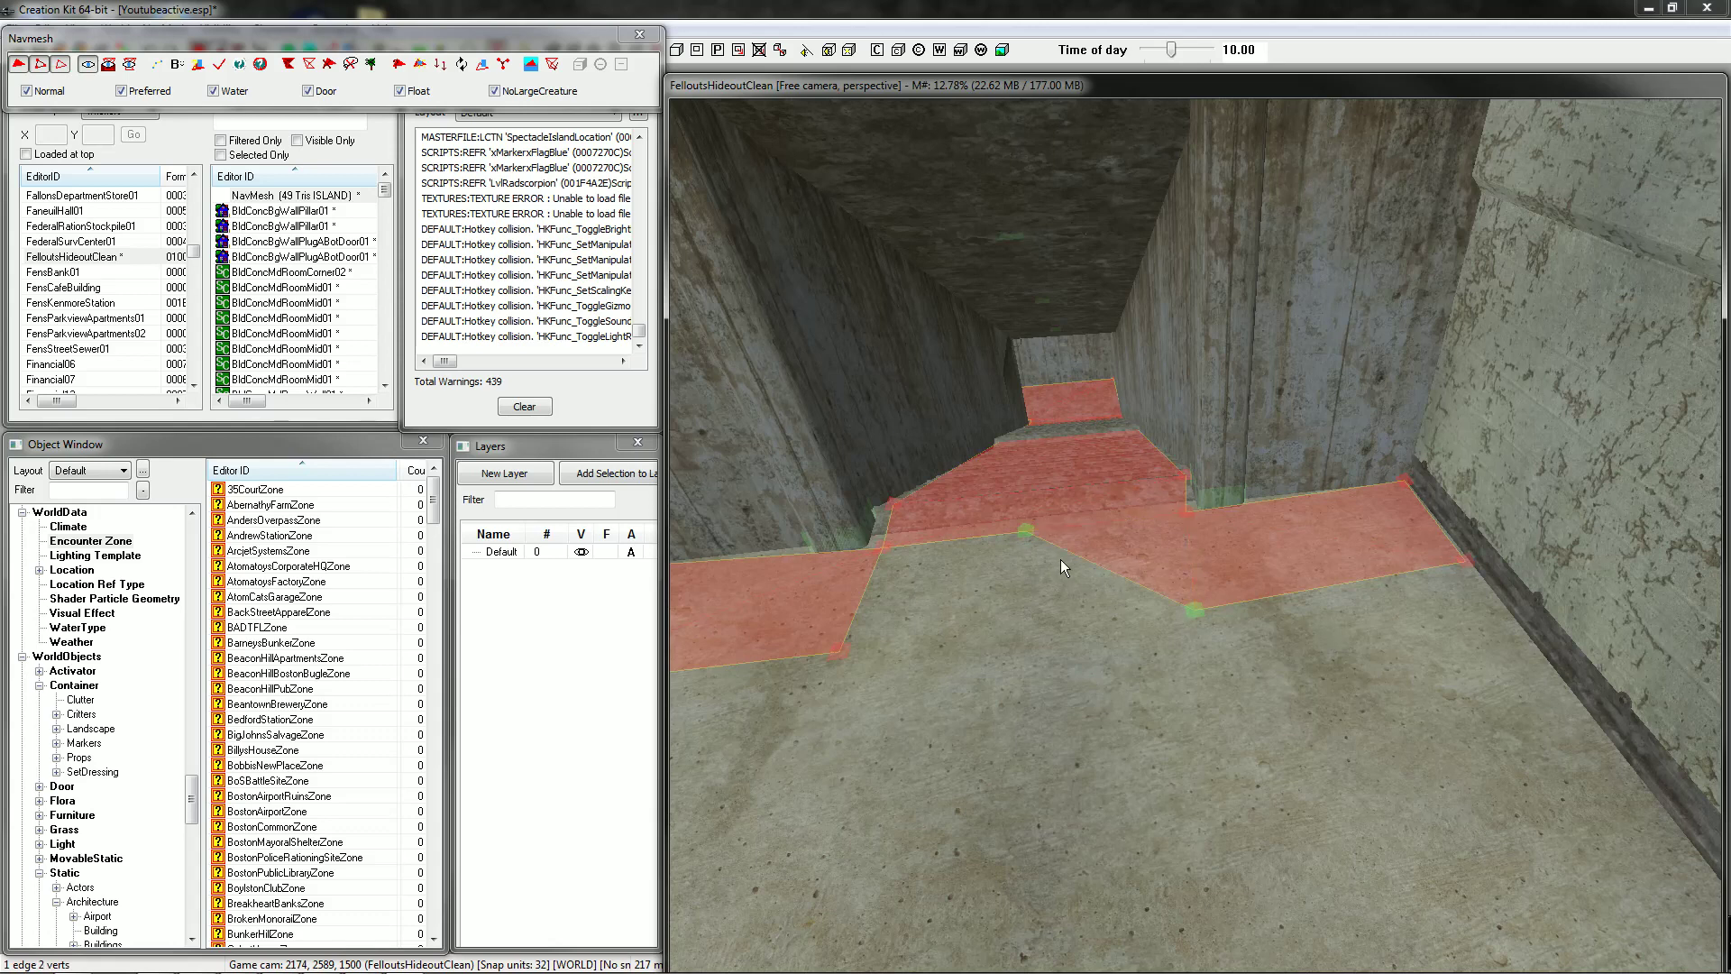
pyautogui.keyDown('ctrl'); pyautogui.click(842, 648); pyautogui.keyUp('ctrl')
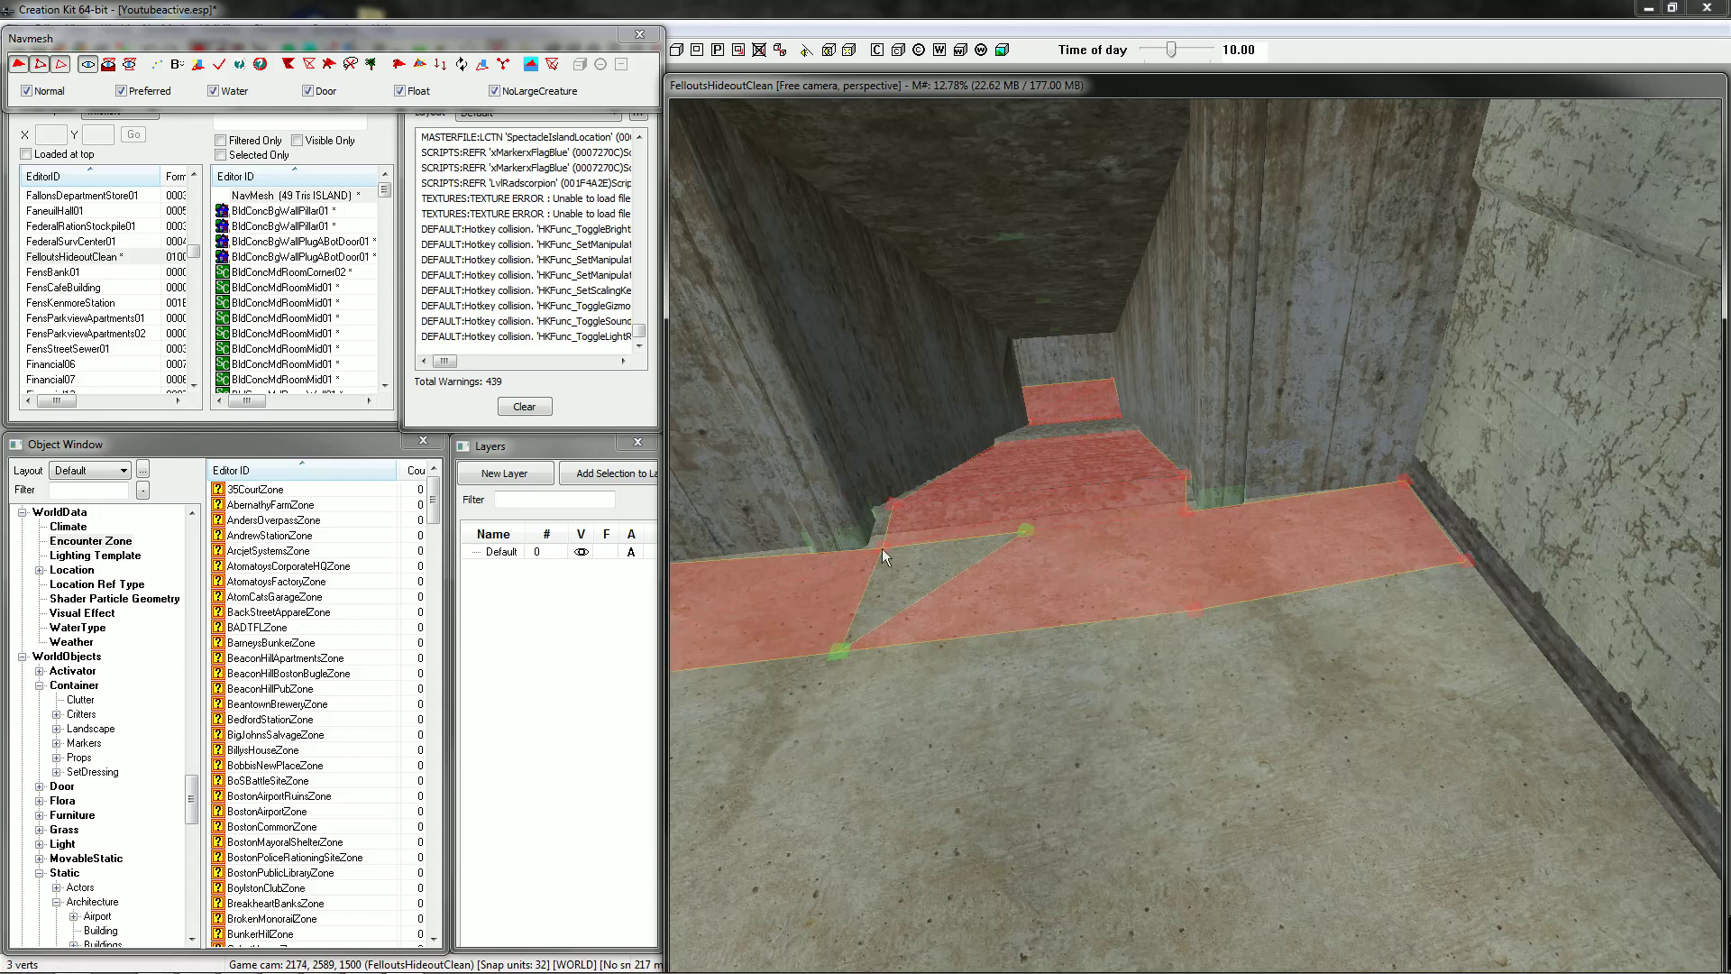
pyautogui.press('a')
pyautogui.scroll(-3, 896, 570)
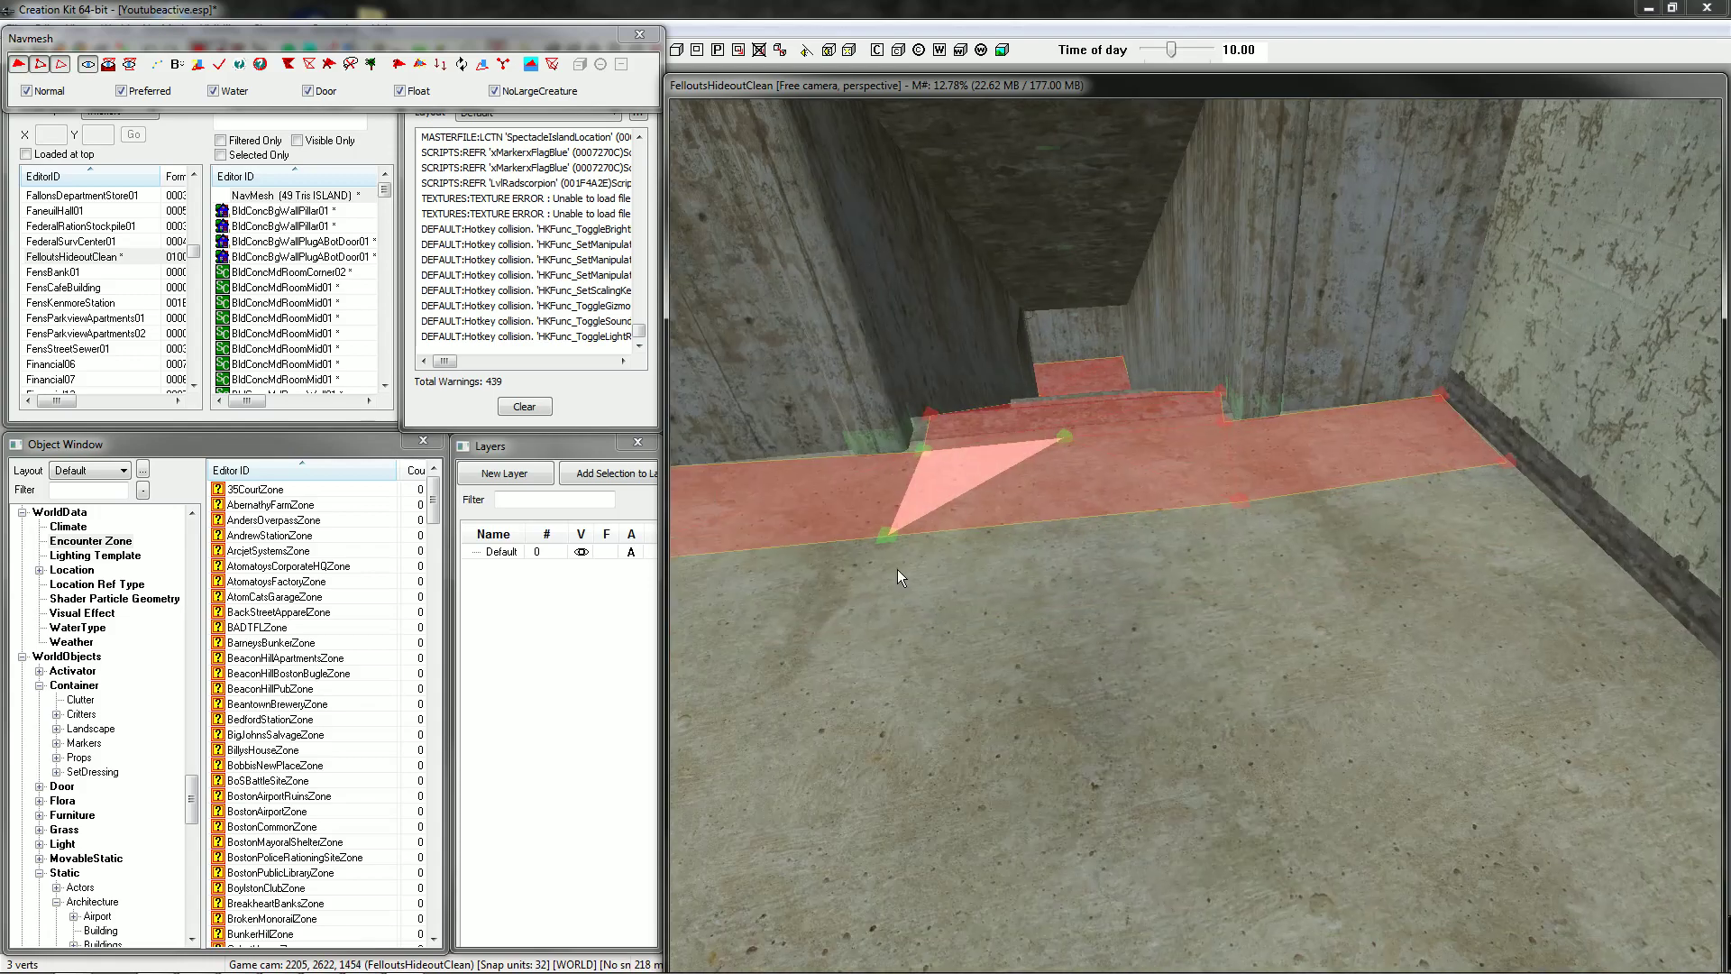
# Create a large triangle across the upper room floor from the doorway strip to the far wall corner.
pyautogui.click(933, 616)
pyautogui.moveTo(934, 608); pyautogui.dragTo(938, 588, button='middle')
pyautogui.scroll(-4, 939, 588)
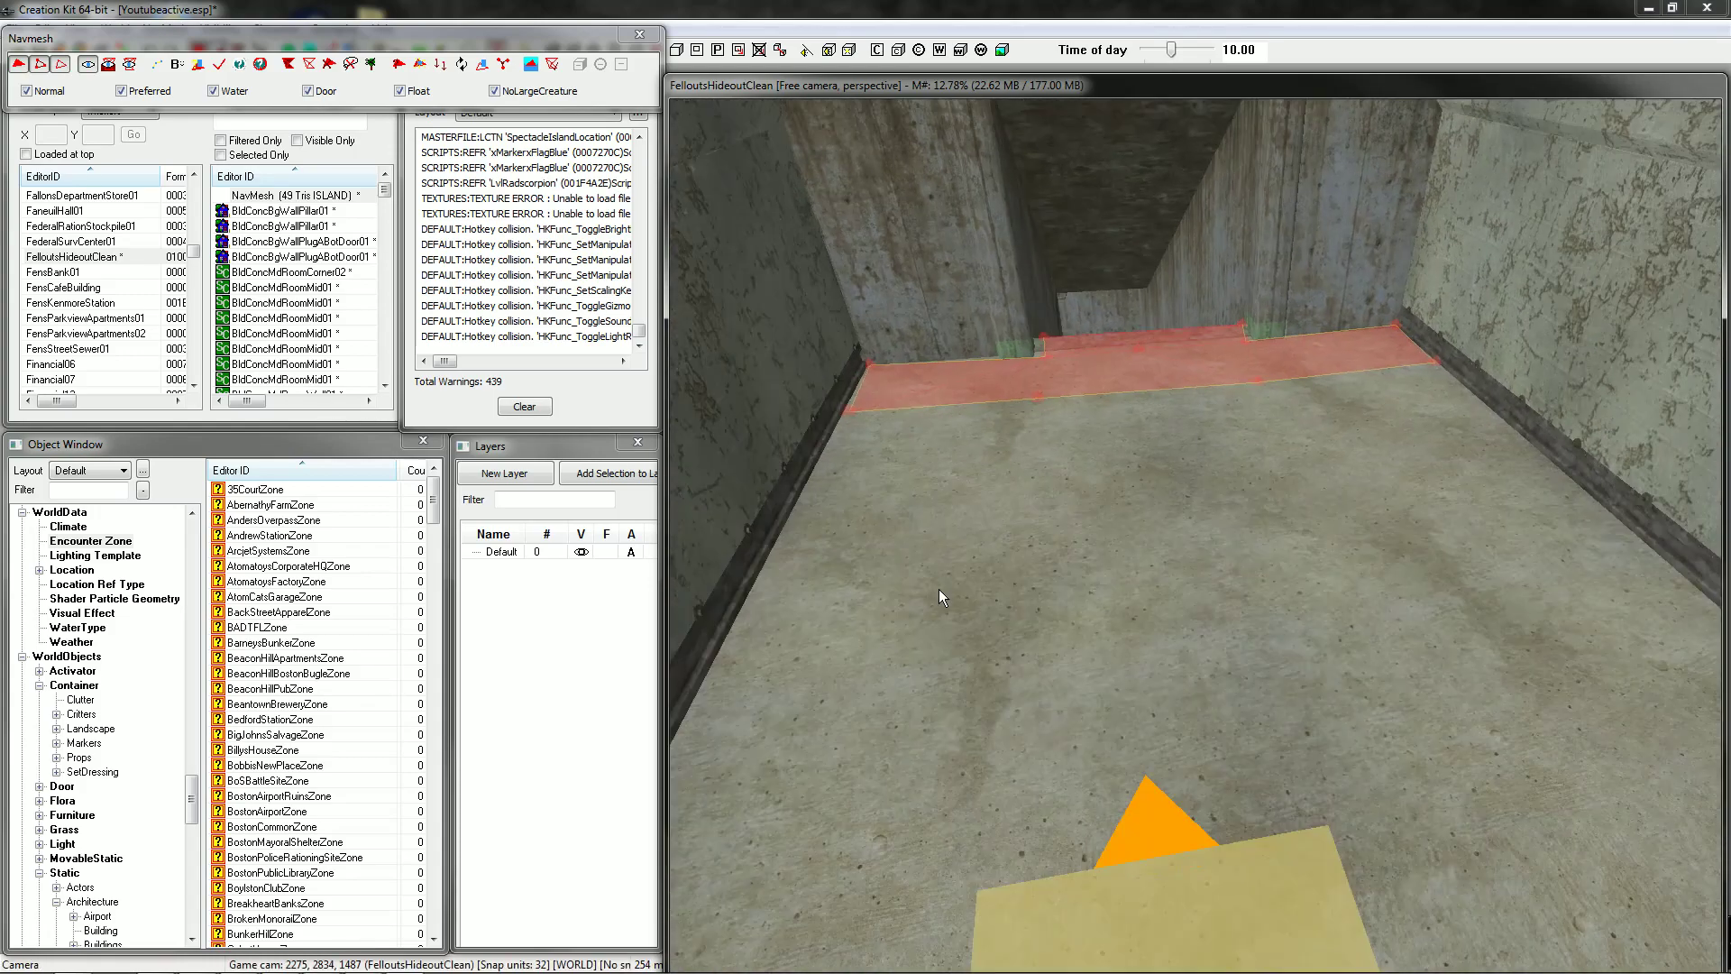
pyautogui.click(956, 446)
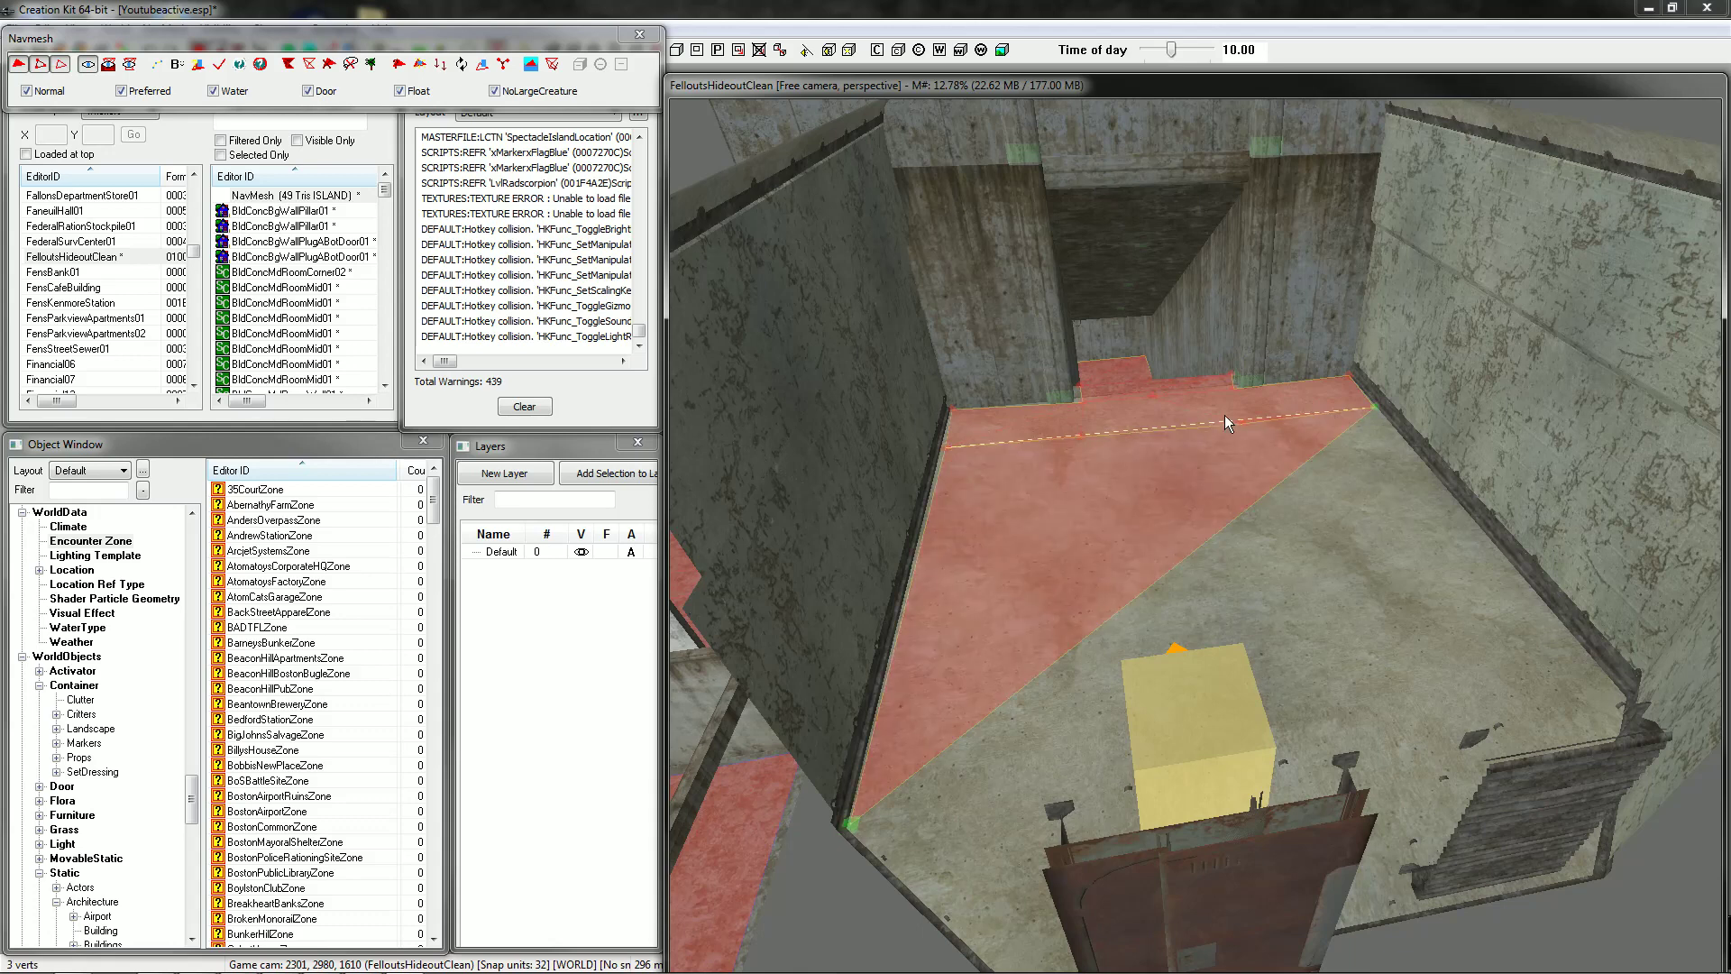
pyautogui.press('f')
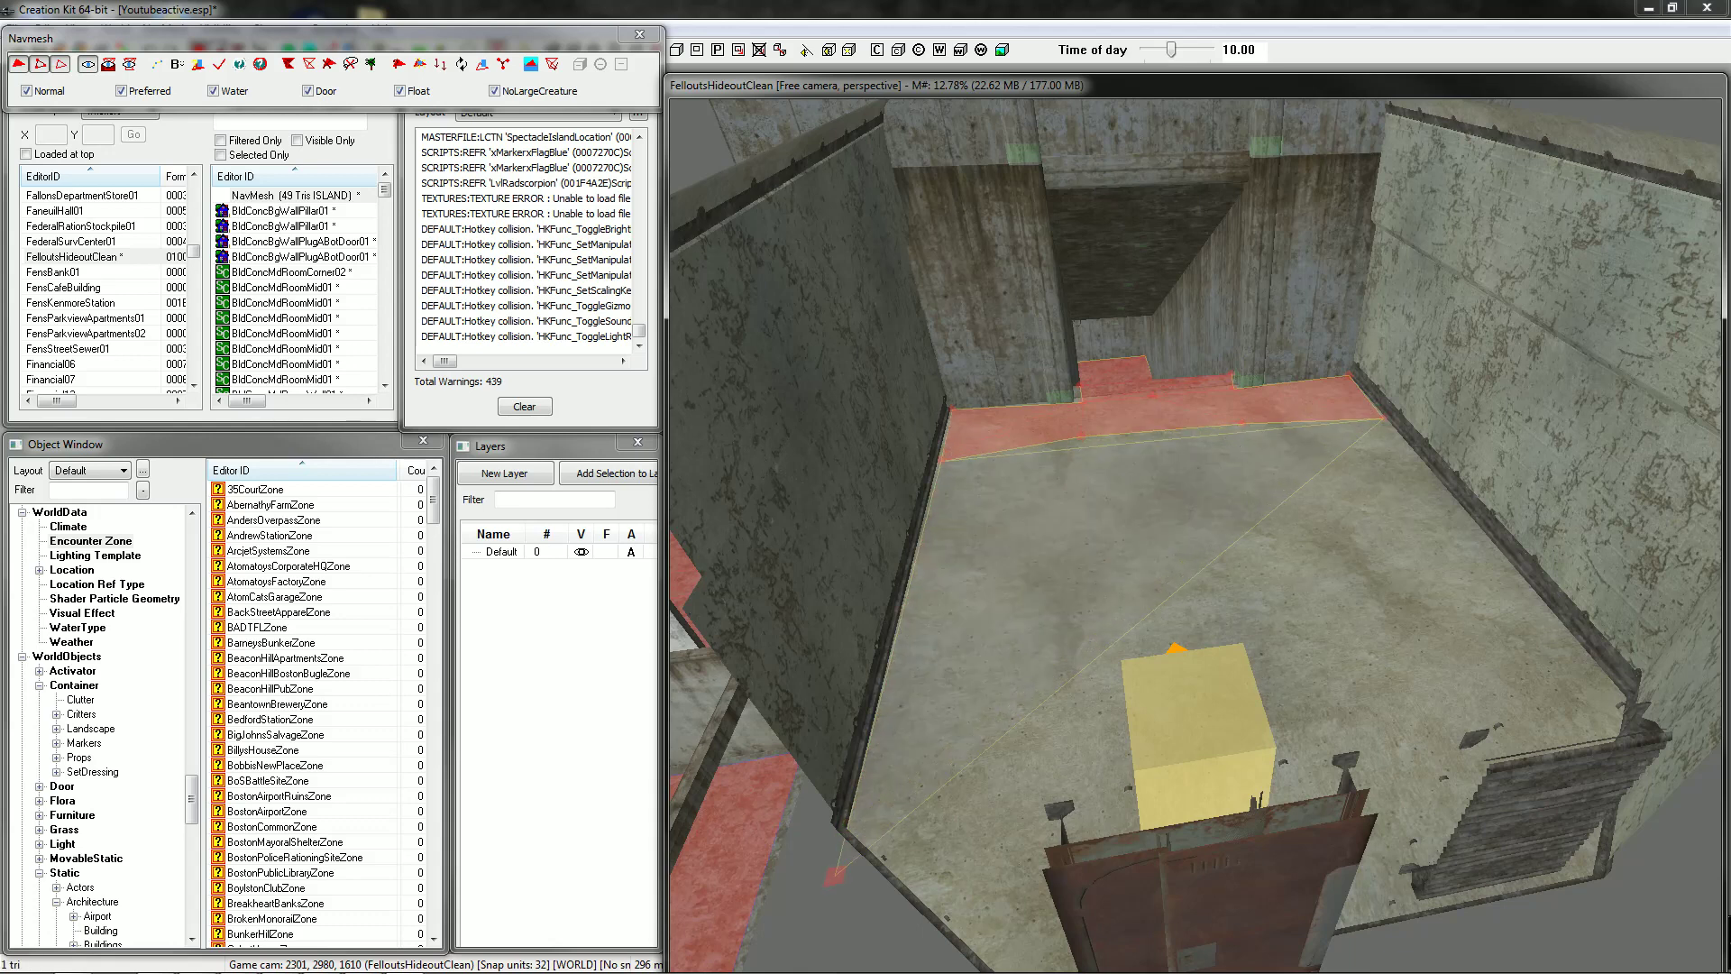
# Close the gap along the doorway strip with a fan of triangles linking its edge vertices to the large floor area.
pyautogui.scroll(5, 1237, 442)
pyautogui.scroll(4, 1237, 442)
pyautogui.moveTo(1237, 442); pyautogui.dragTo(1229, 495, button='middle')
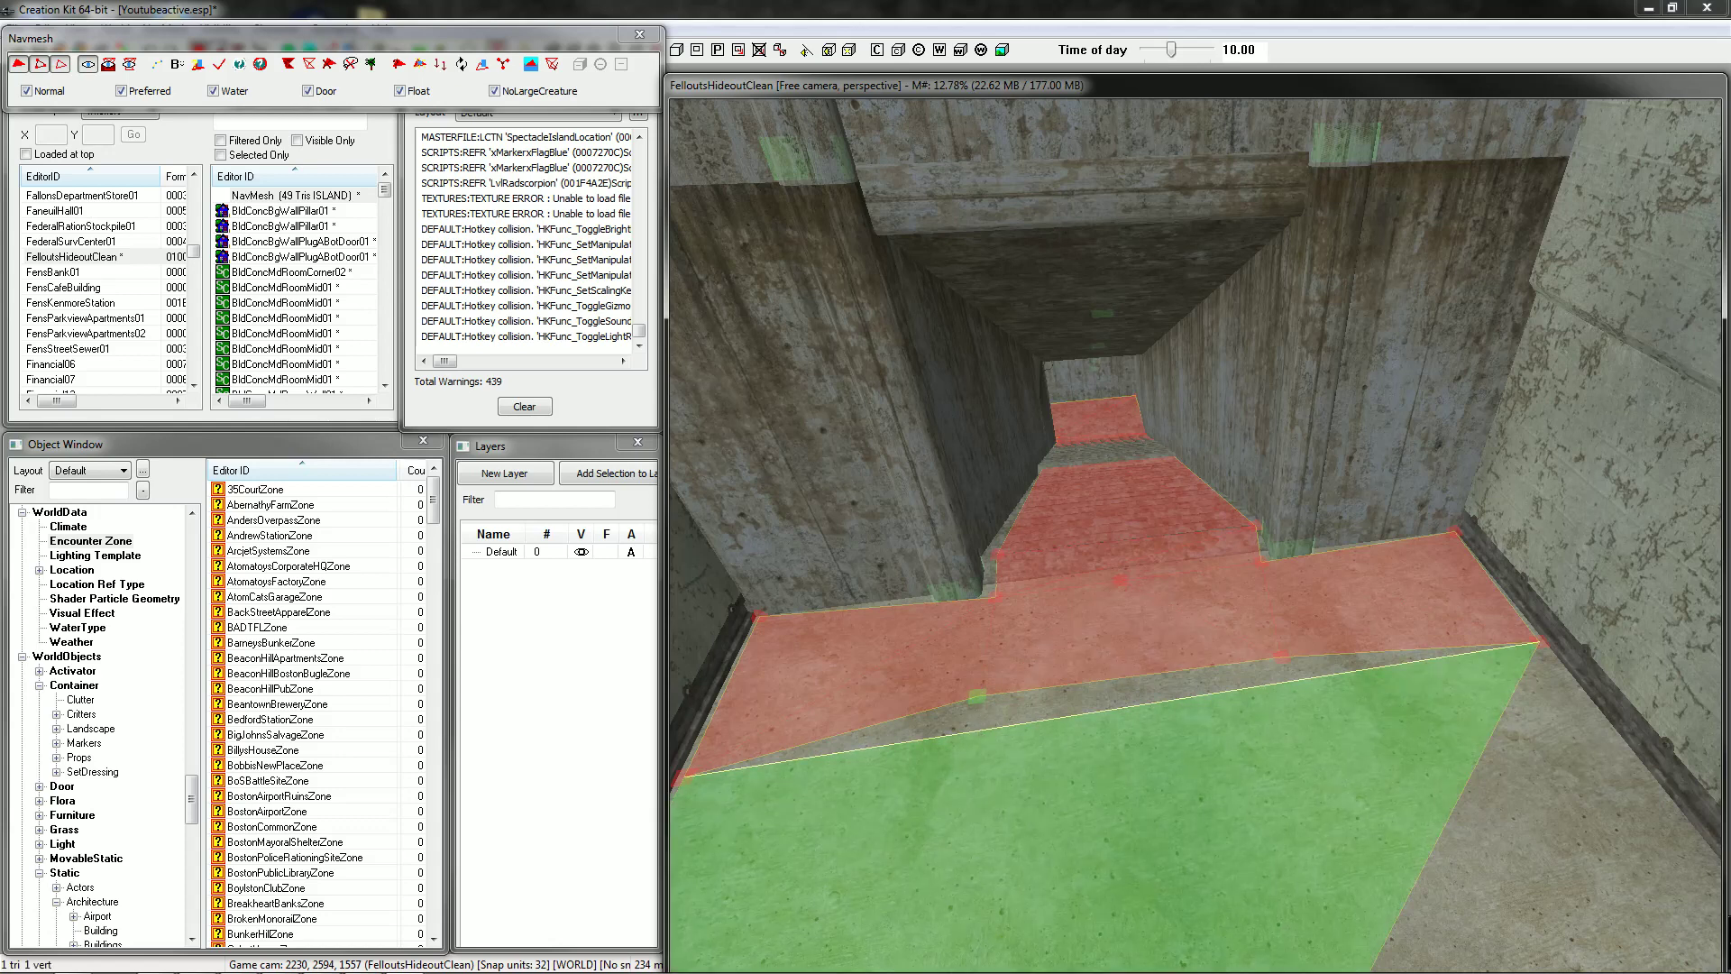
pyautogui.rightClick(978, 731)
pyautogui.keyDown('ctrl'); pyautogui.click(687, 778); pyautogui.keyUp('ctrl')
pyautogui.press('a')
pyautogui.keyDown('ctrl'); pyautogui.click(1281, 657); pyautogui.keyUp('ctrl')
pyautogui.press('a')
pyautogui.rightClick(1287, 682)
pyautogui.press('a')
pyautogui.keyDown('ctrl'); pyautogui.click(1540, 642); pyautogui.keyUp('ctrl')
pyautogui.press('a')
pyautogui.moveTo(1254, 728); pyautogui.dragTo(1266, 728)
# Add a vertex at the opposite far wall corner and create a triangle over the uncovered half of the room floor.
pyautogui.press('shift')
pyautogui.scroll(-5, 1195, 535)
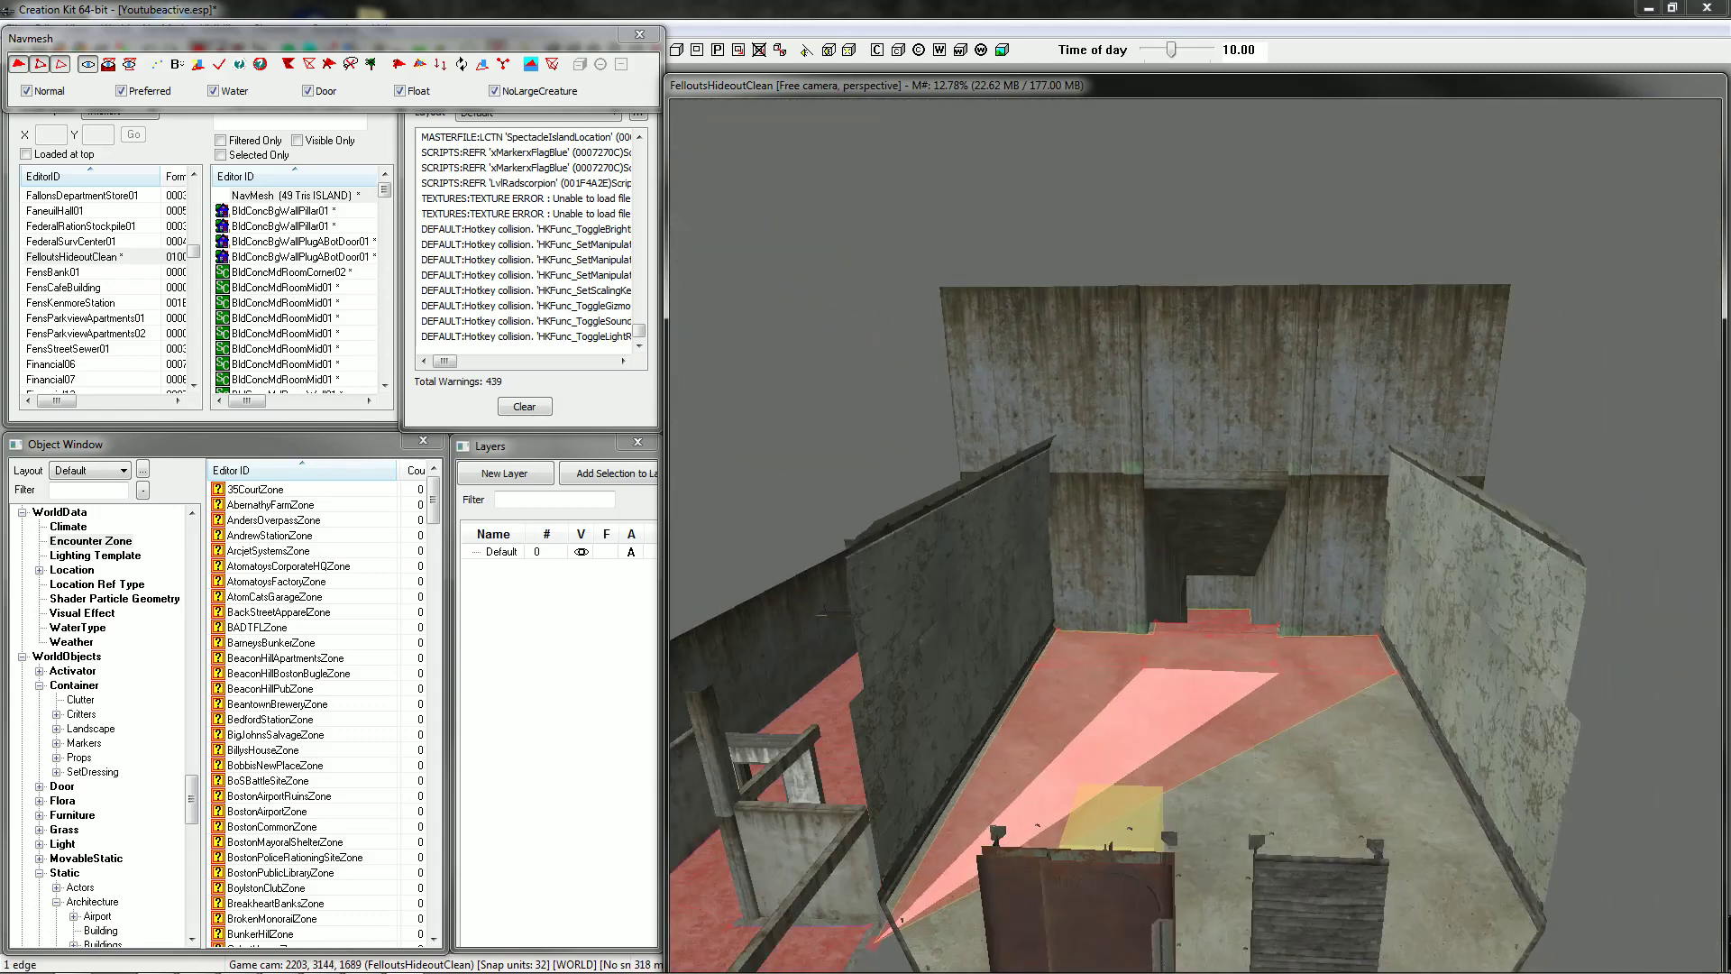
pyautogui.scroll(1, 1196, 535)
pyautogui.press('shift')
pyautogui.click(1340, 614)
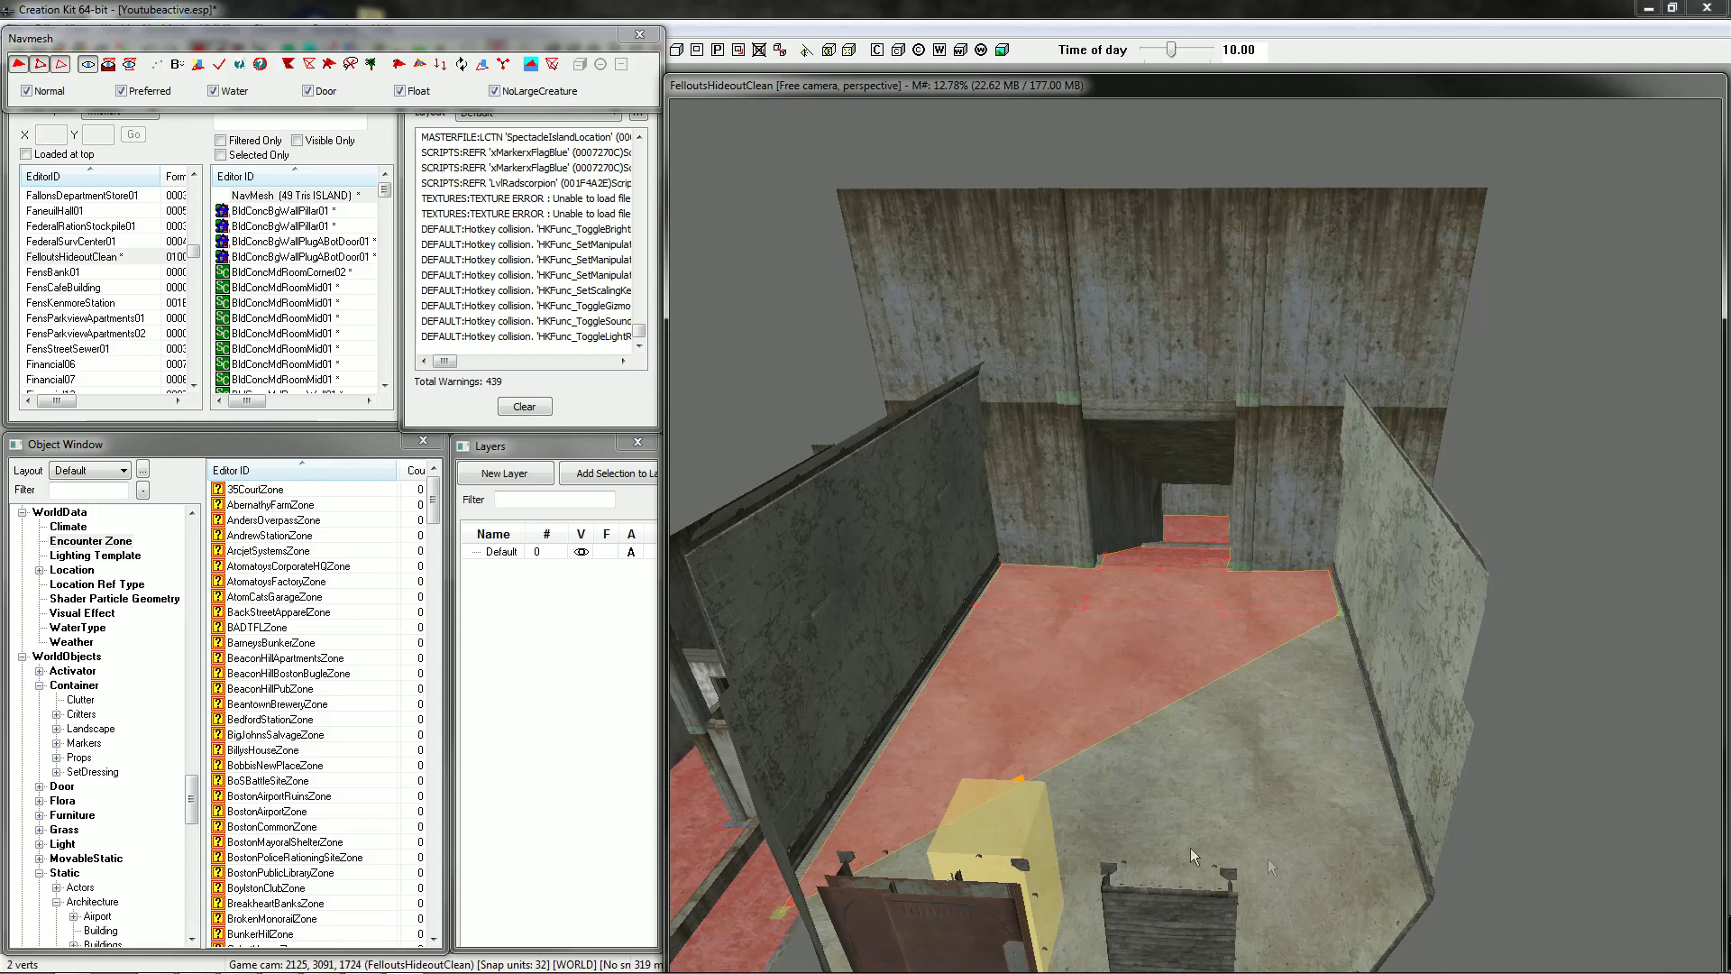
pyautogui.scroll(1, 1280, 886)
pyautogui.keyDown('ctrl'); pyautogui.rightClick(1370, 847); pyautogui.keyUp('ctrl')
pyautogui.press('shift')
pyautogui.keyDown('shift'); pyautogui.moveTo(1211, 895); pyautogui.dragTo(949, 894, button='middle'); pyautogui.keyUp('shift')
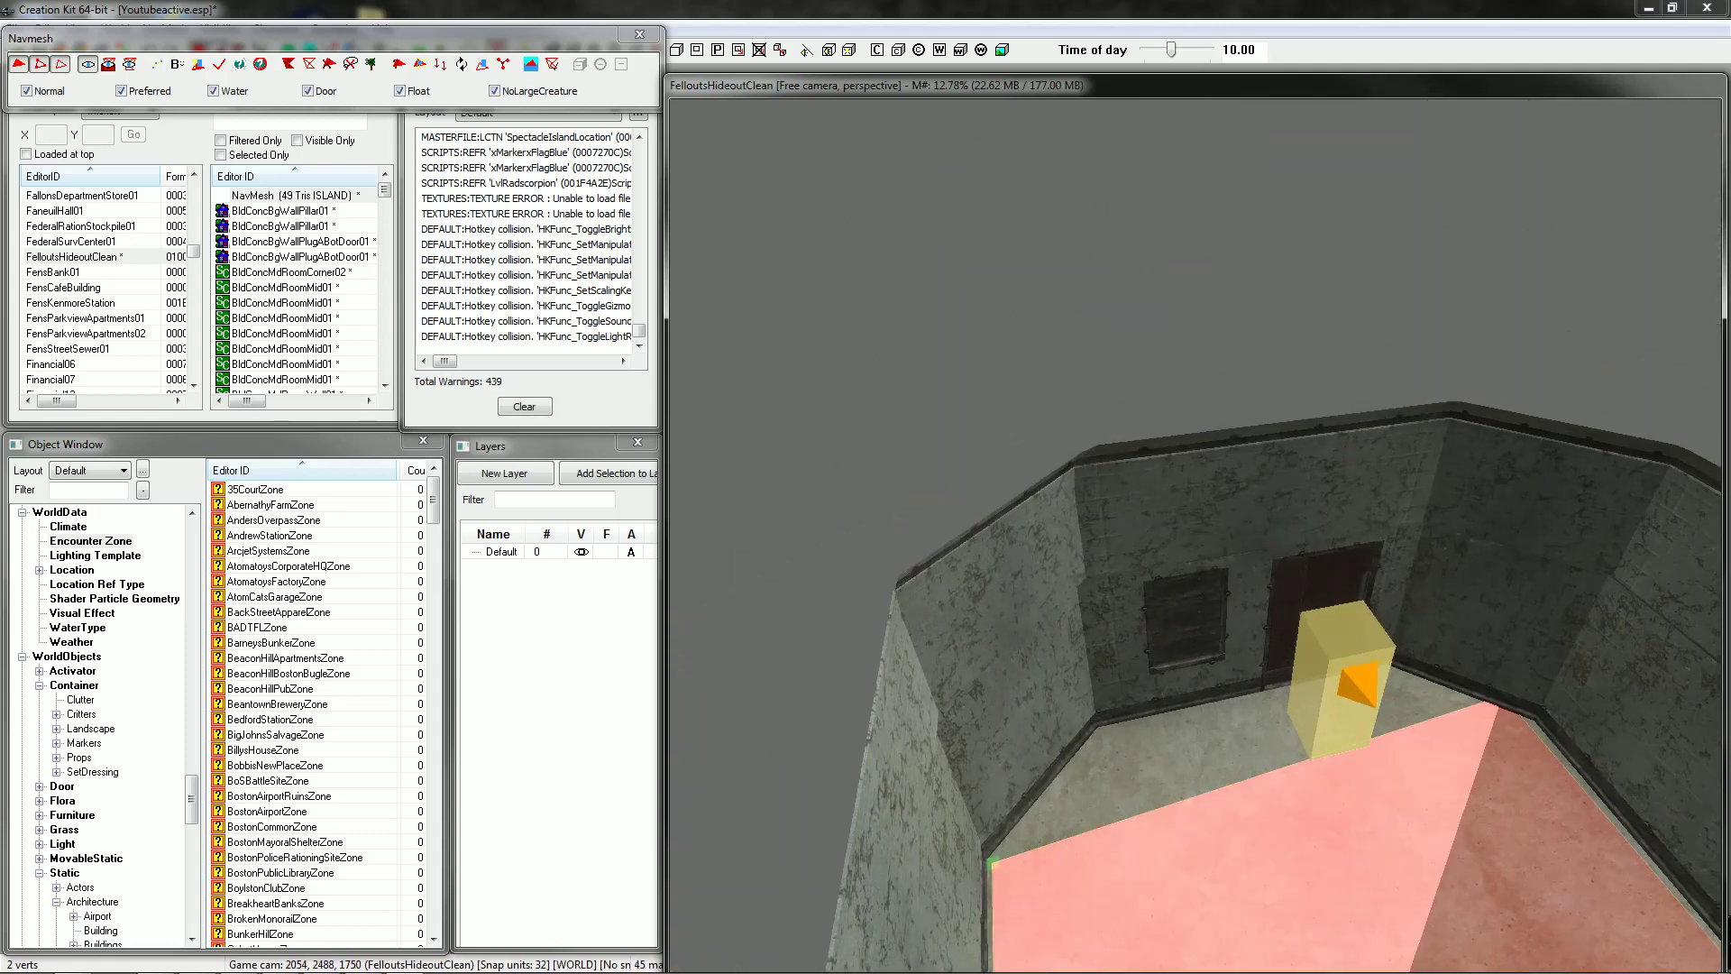
# Move the far vertex of the large floor triangle into the wall corner.
pyautogui.click(1501, 721)
pyautogui.moveTo(1501, 719); pyautogui.dragTo(1538, 739)
pyautogui.click(1535, 723)
pyautogui.keyDown('shift'); pyautogui.moveTo(1532, 725); pyautogui.dragTo(1479, 719, button='middle'); pyautogui.keyUp('shift')
# Add two vertices along the base of the door wall and fill the floor around the door marker with triangles.
pyautogui.rightClick(1411, 631)
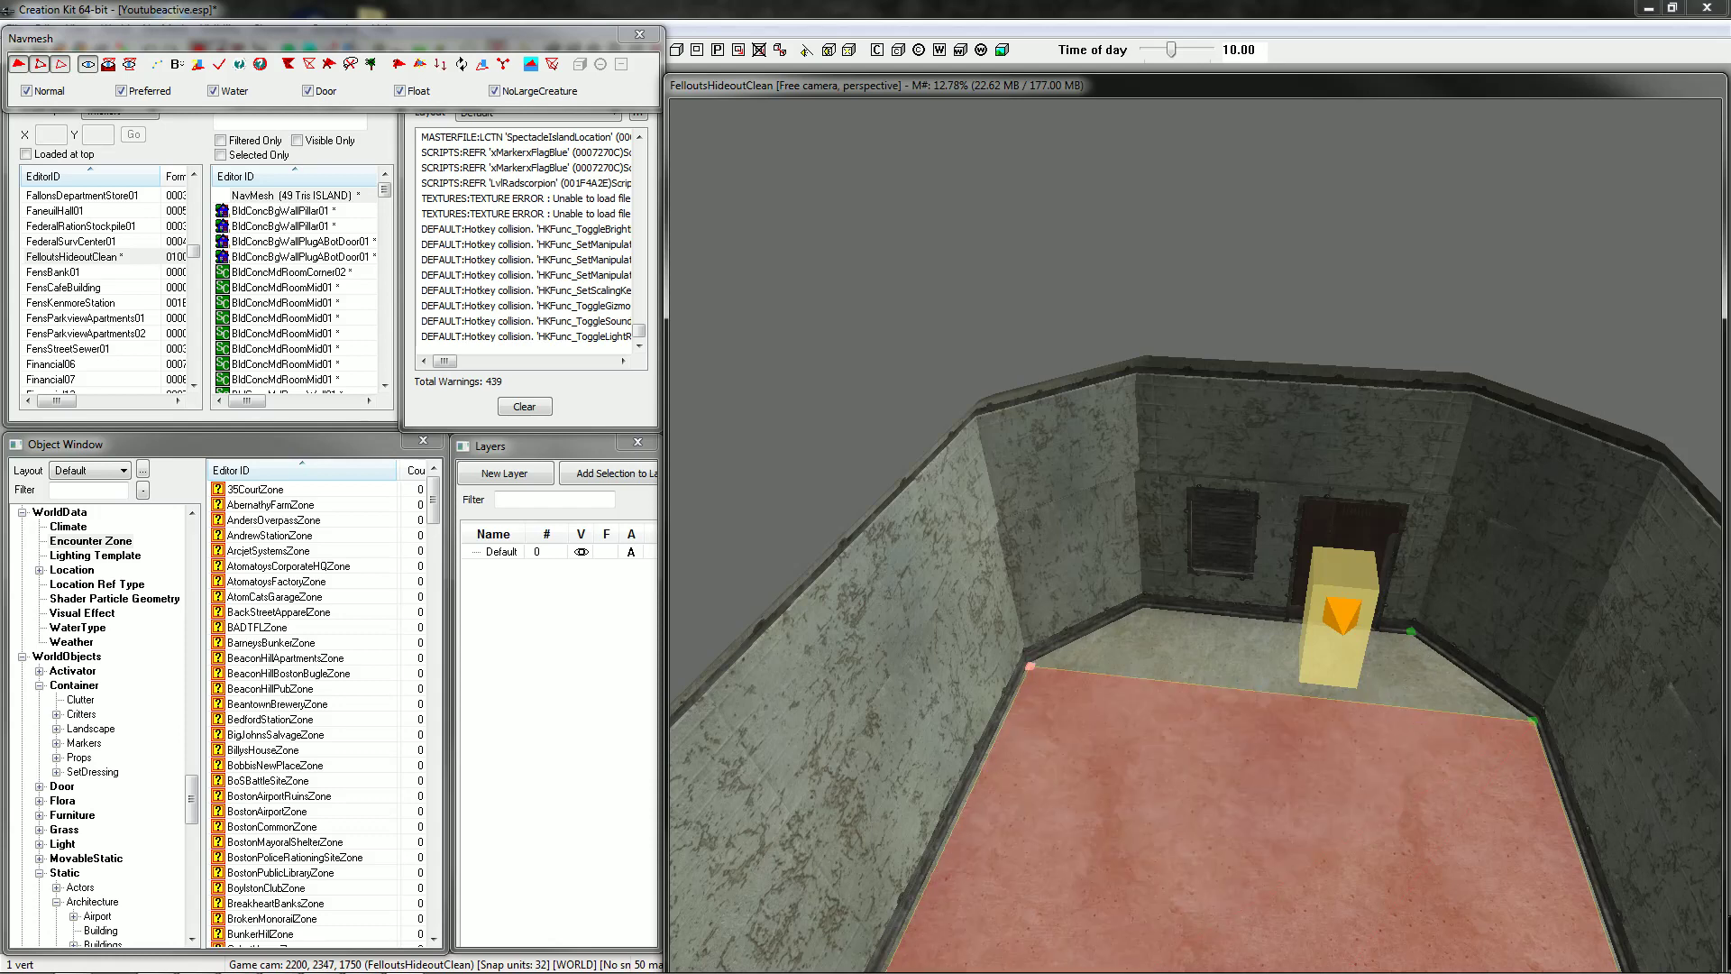
pyautogui.keyDown('ctrl'); pyautogui.click(1030, 668); pyautogui.keyUp('ctrl')
pyautogui.press('a')
pyautogui.keyDown('ctrl'); pyautogui.rightClick(1143, 606); pyautogui.keyUp('ctrl')
pyautogui.keyDown('shift'); pyautogui.moveTo(1143, 606); pyautogui.dragTo(1029, 607, button='middle'); pyautogui.keyUp('shift')
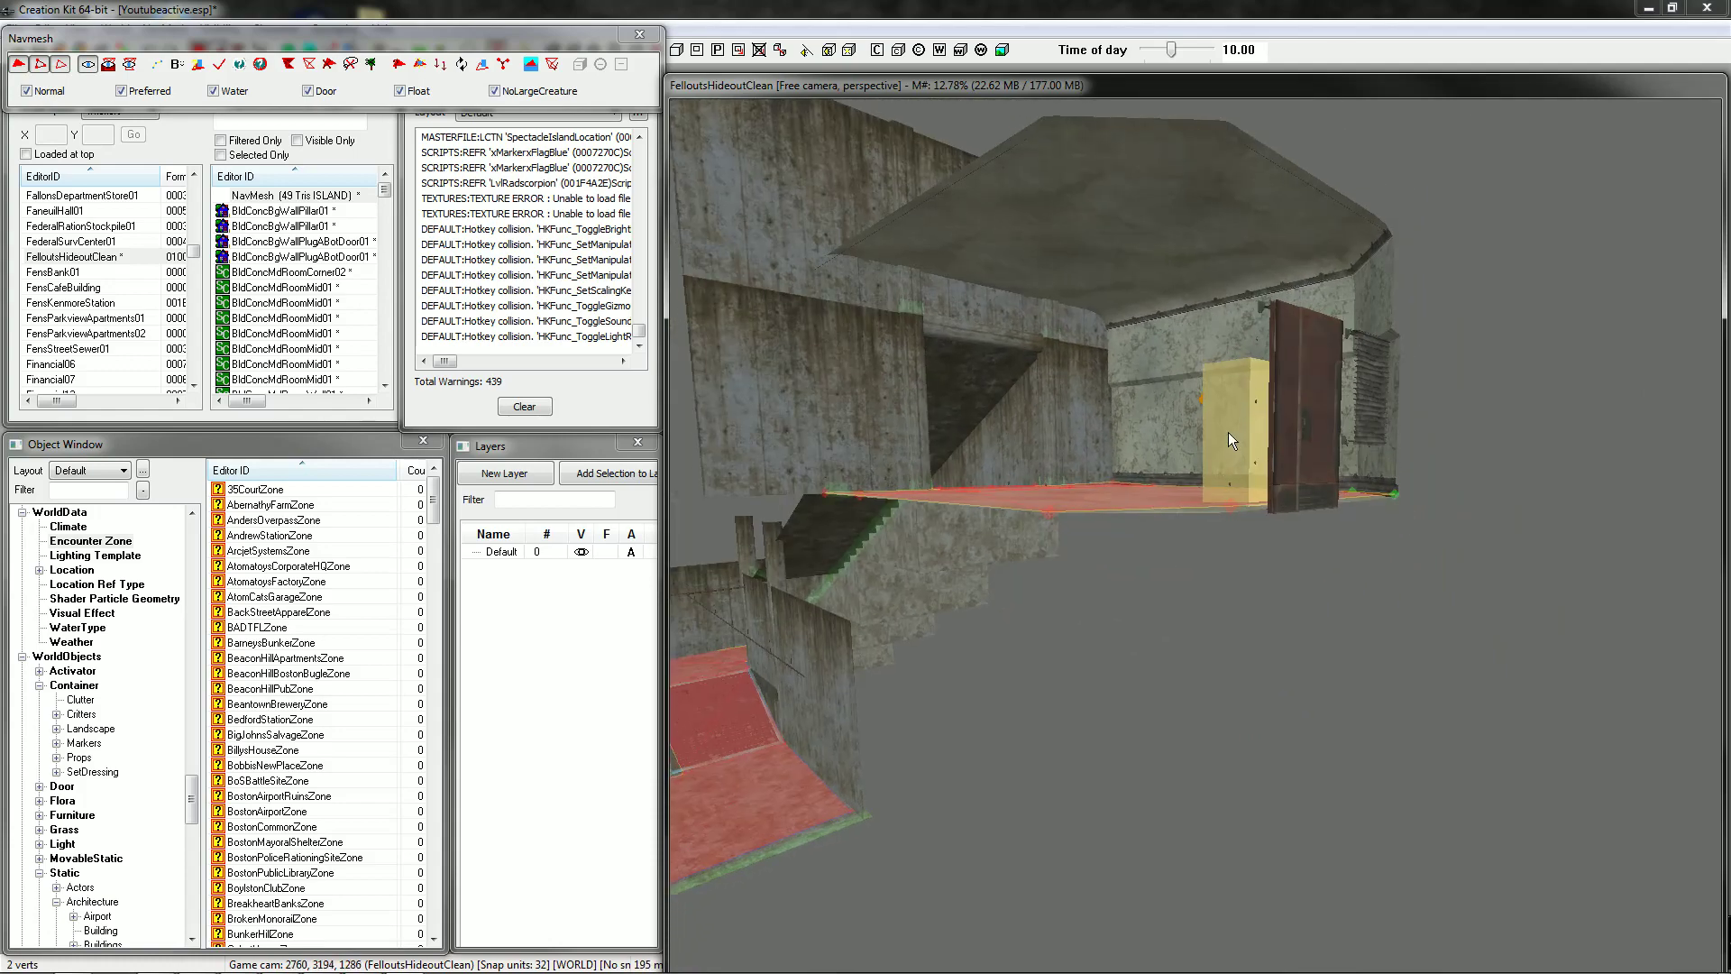
# Open the pathing test attributes and load a test radius of 41 and height of 86 by choosing an actor from the form list.
pyautogui.moveTo(1223, 435); pyautogui.dragTo(1039, 494, button='middle')
pyautogui.moveTo(1230, 479); pyautogui.dragTo(1001, 649, button='middle')
pyautogui.moveTo(1130, 323)
pyautogui.mouseDown(button='middle')
pyautogui.moveTo(1127, 350)
pyautogui.moveTo(1124, 321)
pyautogui.mouseUp(button='middle')
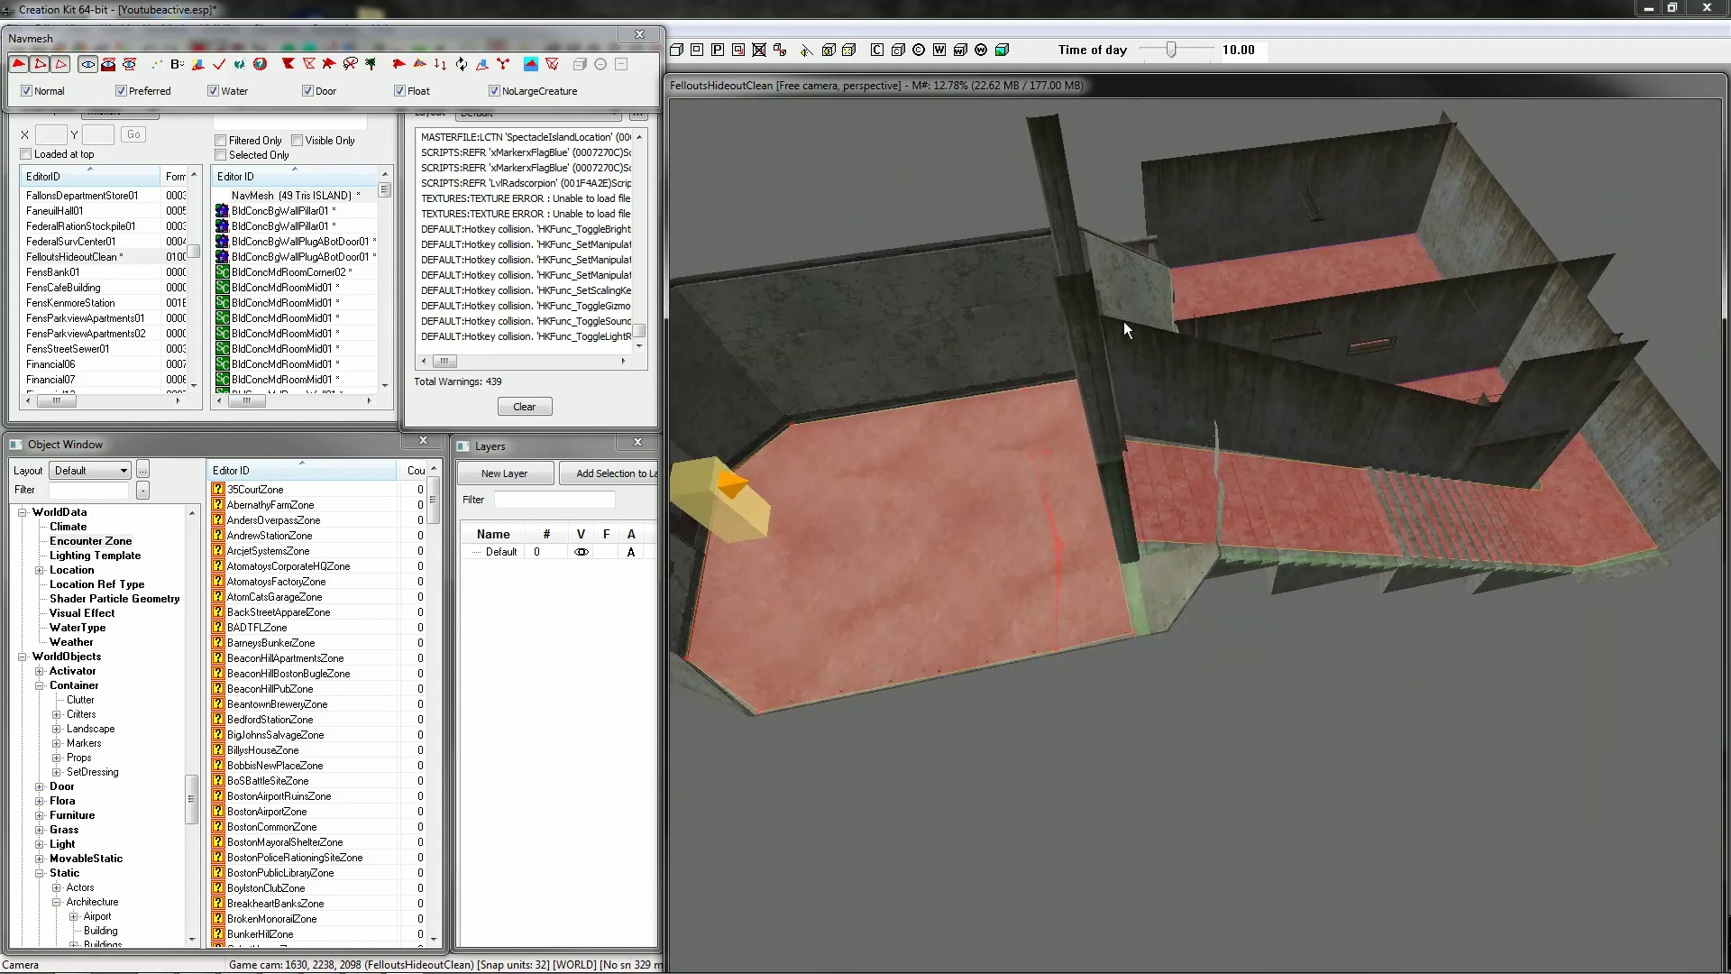
pyautogui.click(1059, 545)
pyautogui.click(160, 65)
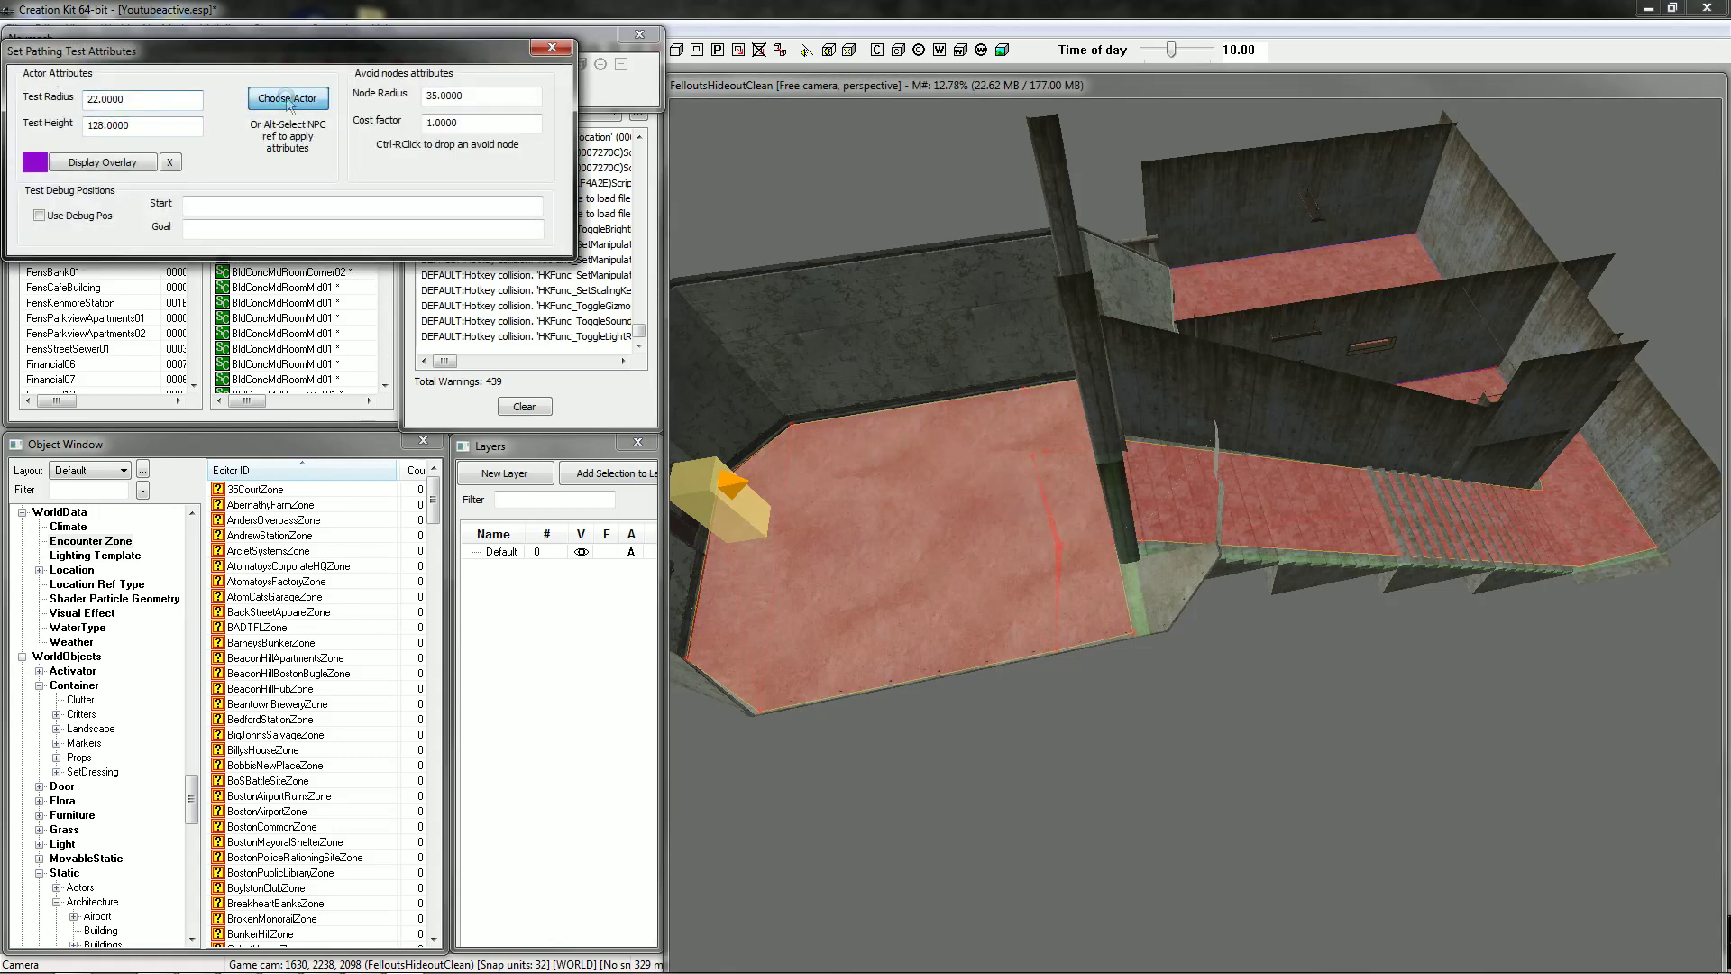
pyautogui.click(300, 100)
pyautogui.click(148, 251)
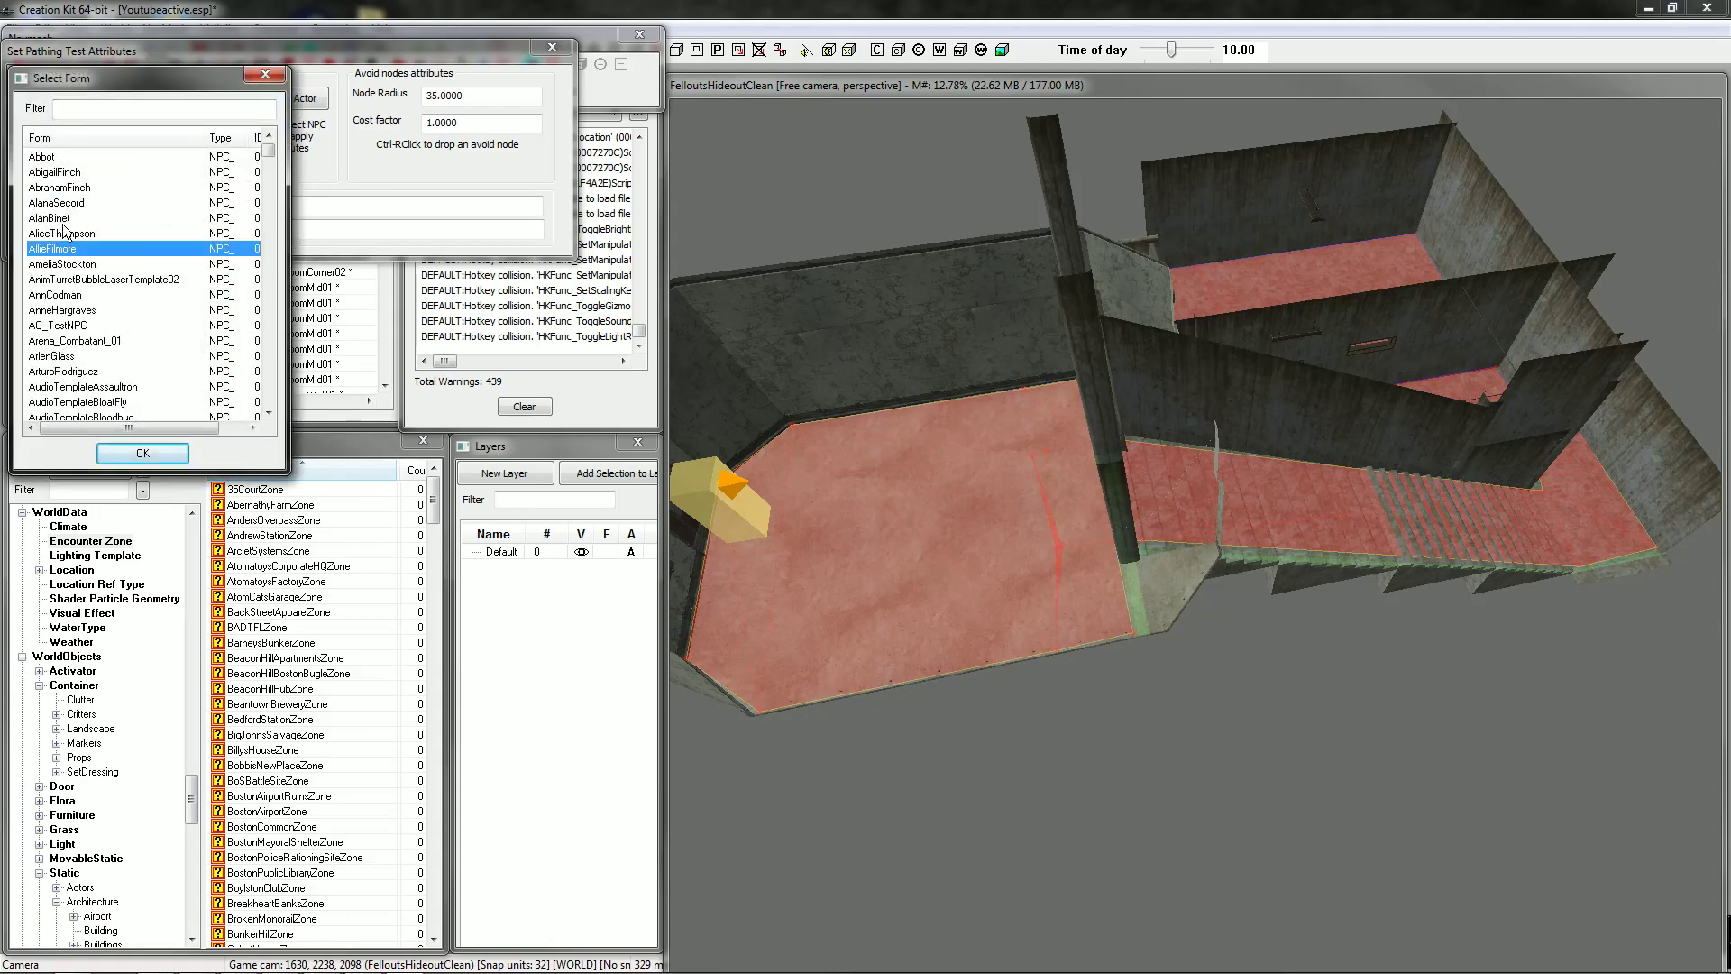
pyautogui.scroll(-15, 81, 360)
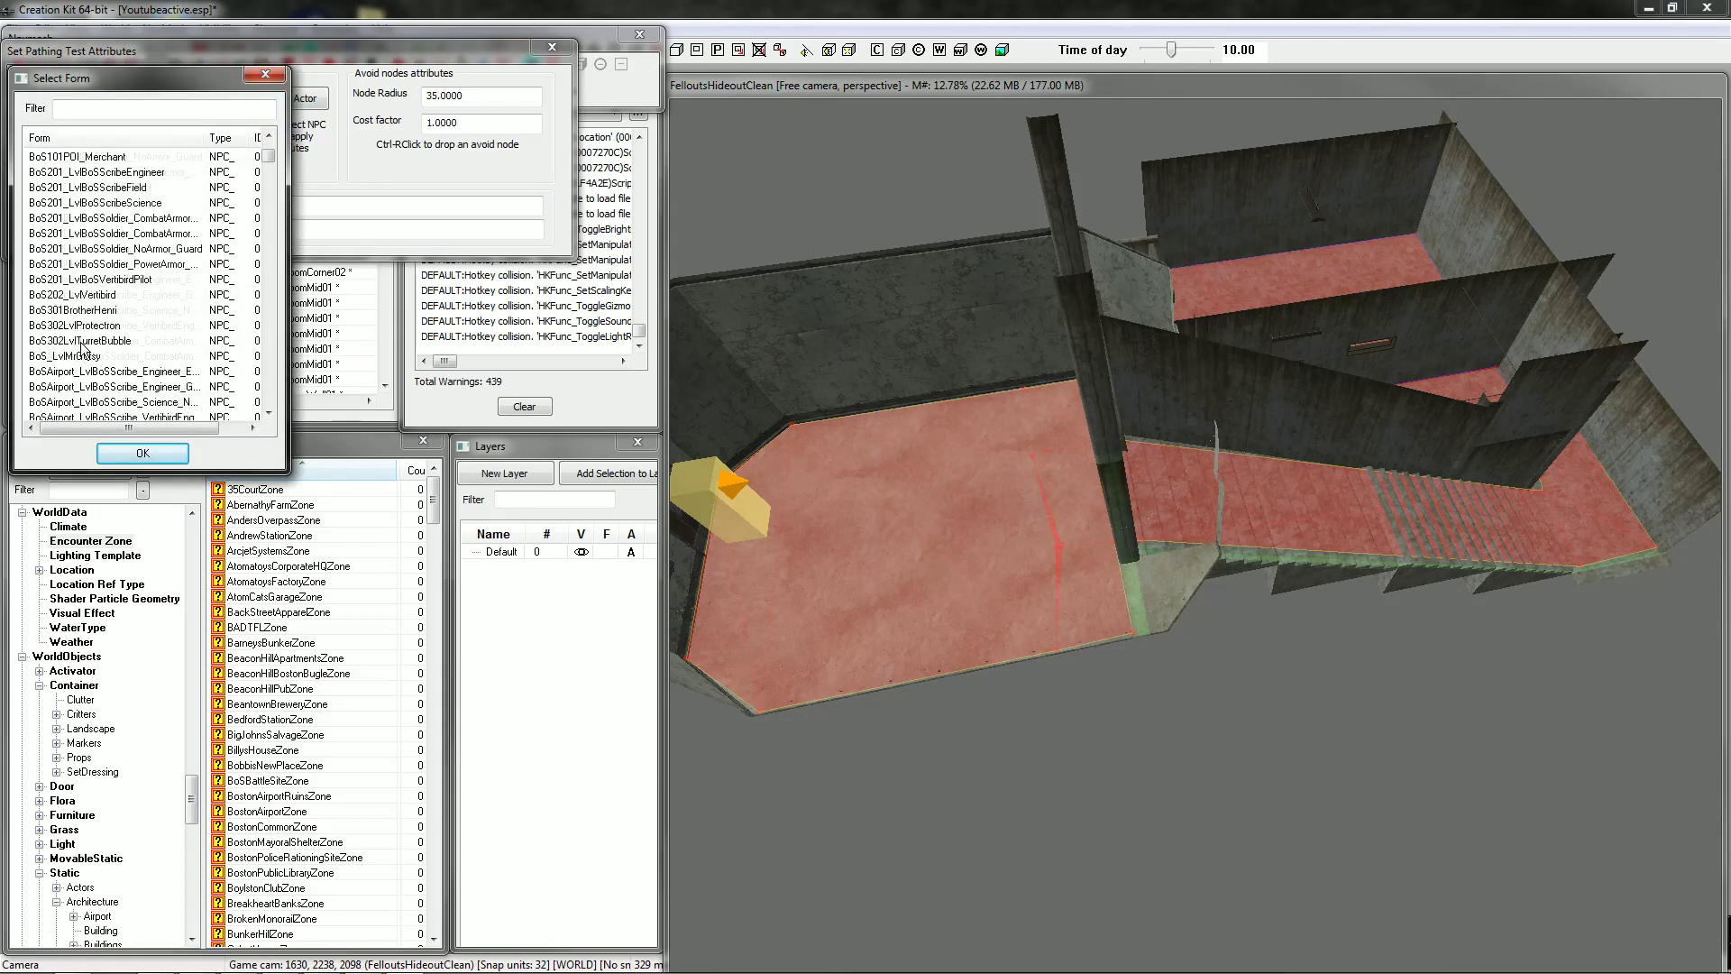
pyautogui.scroll(-4, 131, 296)
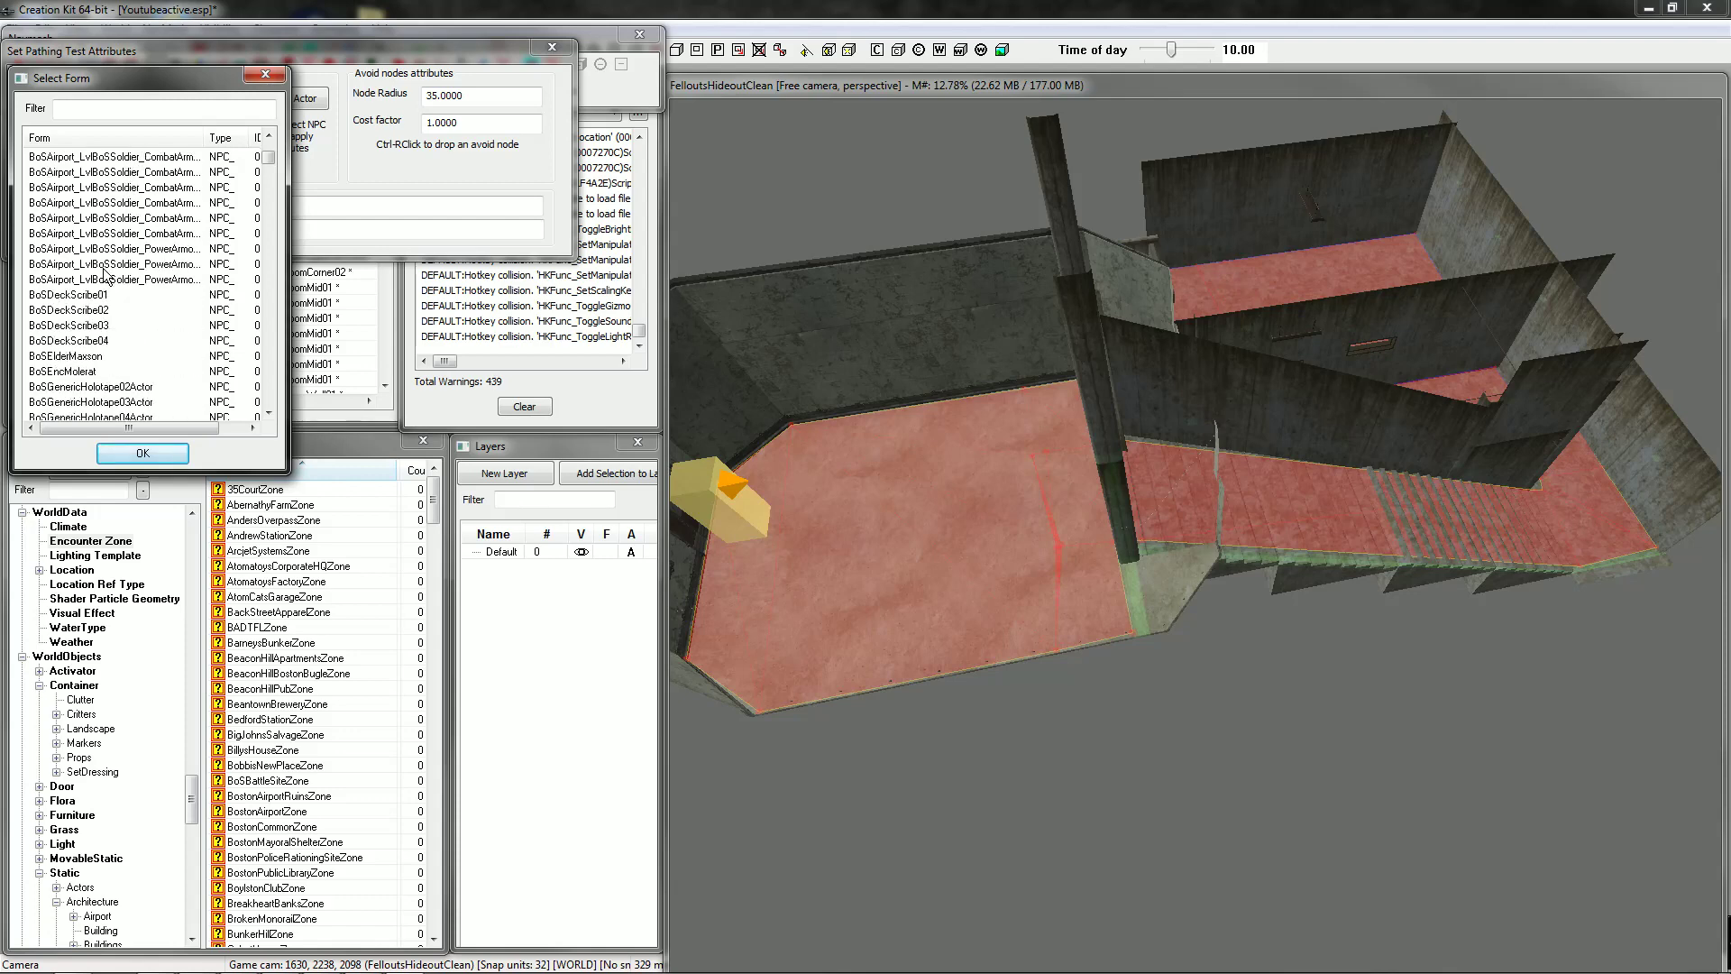
pyautogui.click(127, 356)
pyautogui.click(142, 452)
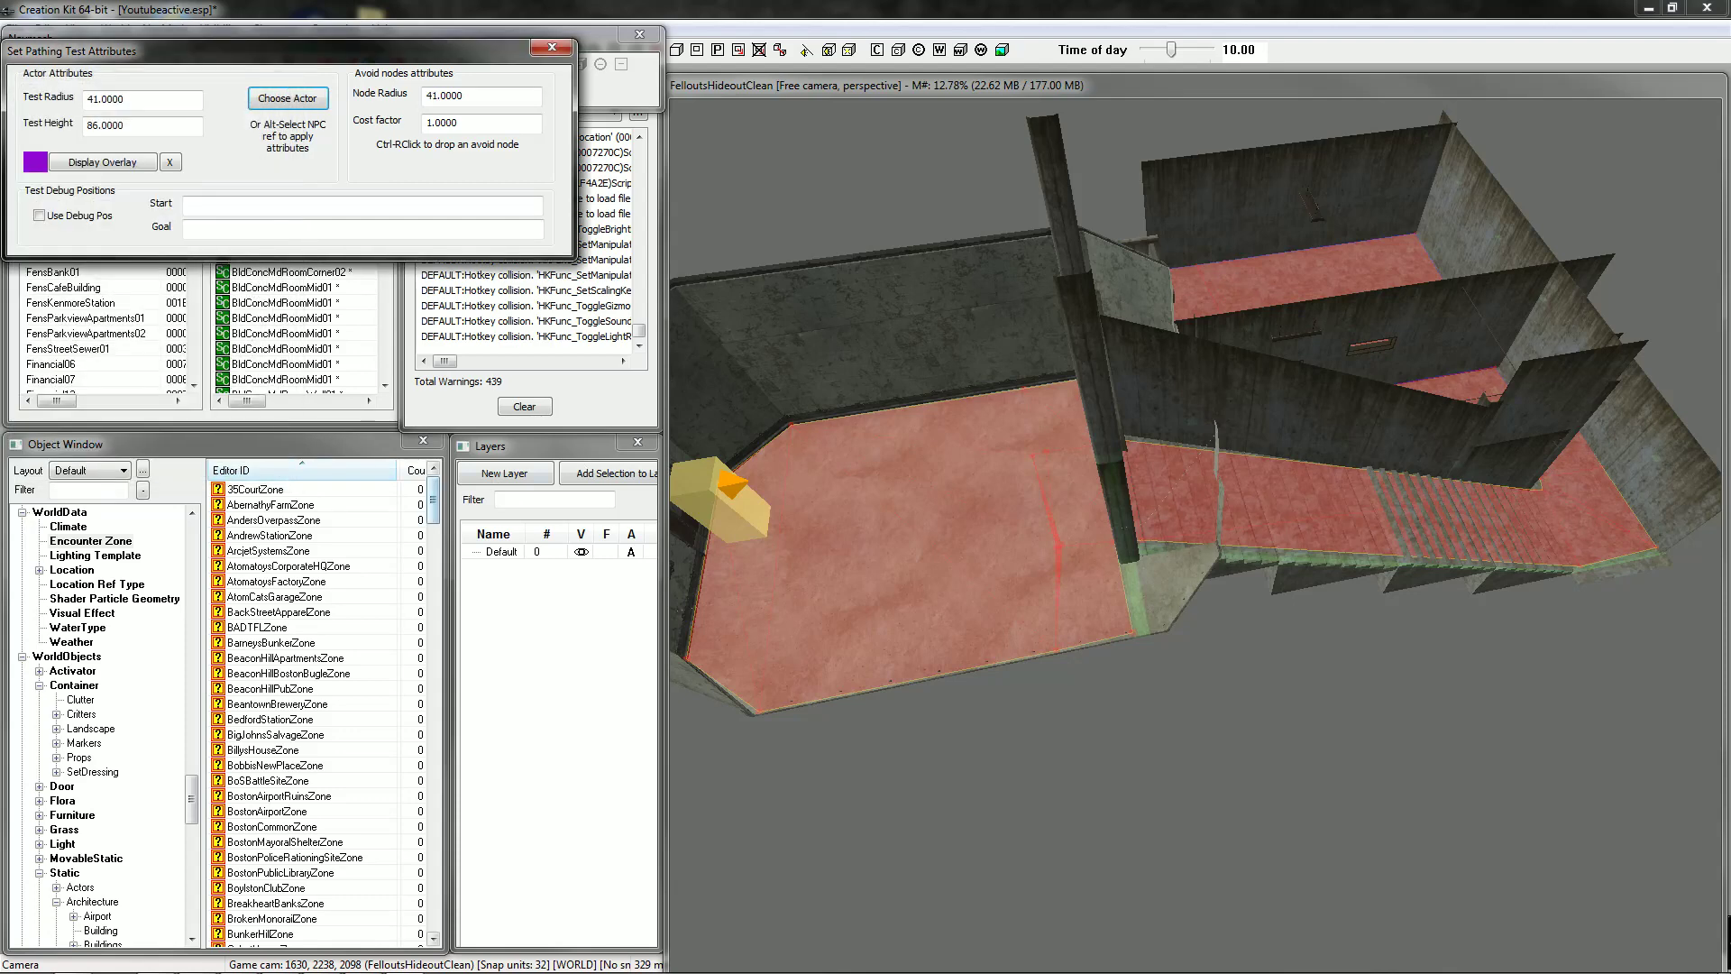
# Test a path between the upper room's floor by the door marker and the enclosed concrete room on the lower level.
pyautogui.click(1275, 318)
pyautogui.moveTo(1275, 318); pyautogui.dragTo(1349, 393, button='middle')
pyautogui.click(1085, 487)
pyautogui.moveTo(1085, 487)
pyautogui.keyDown('shift'); pyautogui.mouseDown(button='middle')
pyautogui.moveTo(1230, 491)
pyautogui.moveTo(1219, 462)
pyautogui.moveTo(1334, 411)
pyautogui.mouseUp(button='middle'); pyautogui.keyUp('shift')
pyautogui.keyDown('shift'); pyautogui.moveTo(903, 546); pyautogui.dragTo(1050, 525, button='middle'); pyautogui.keyUp('shift')
pyautogui.keyDown('shift'); pyautogui.moveTo(1233, 523); pyautogui.dragTo(1328, 501, button='middle'); pyautogui.keyUp('shift')
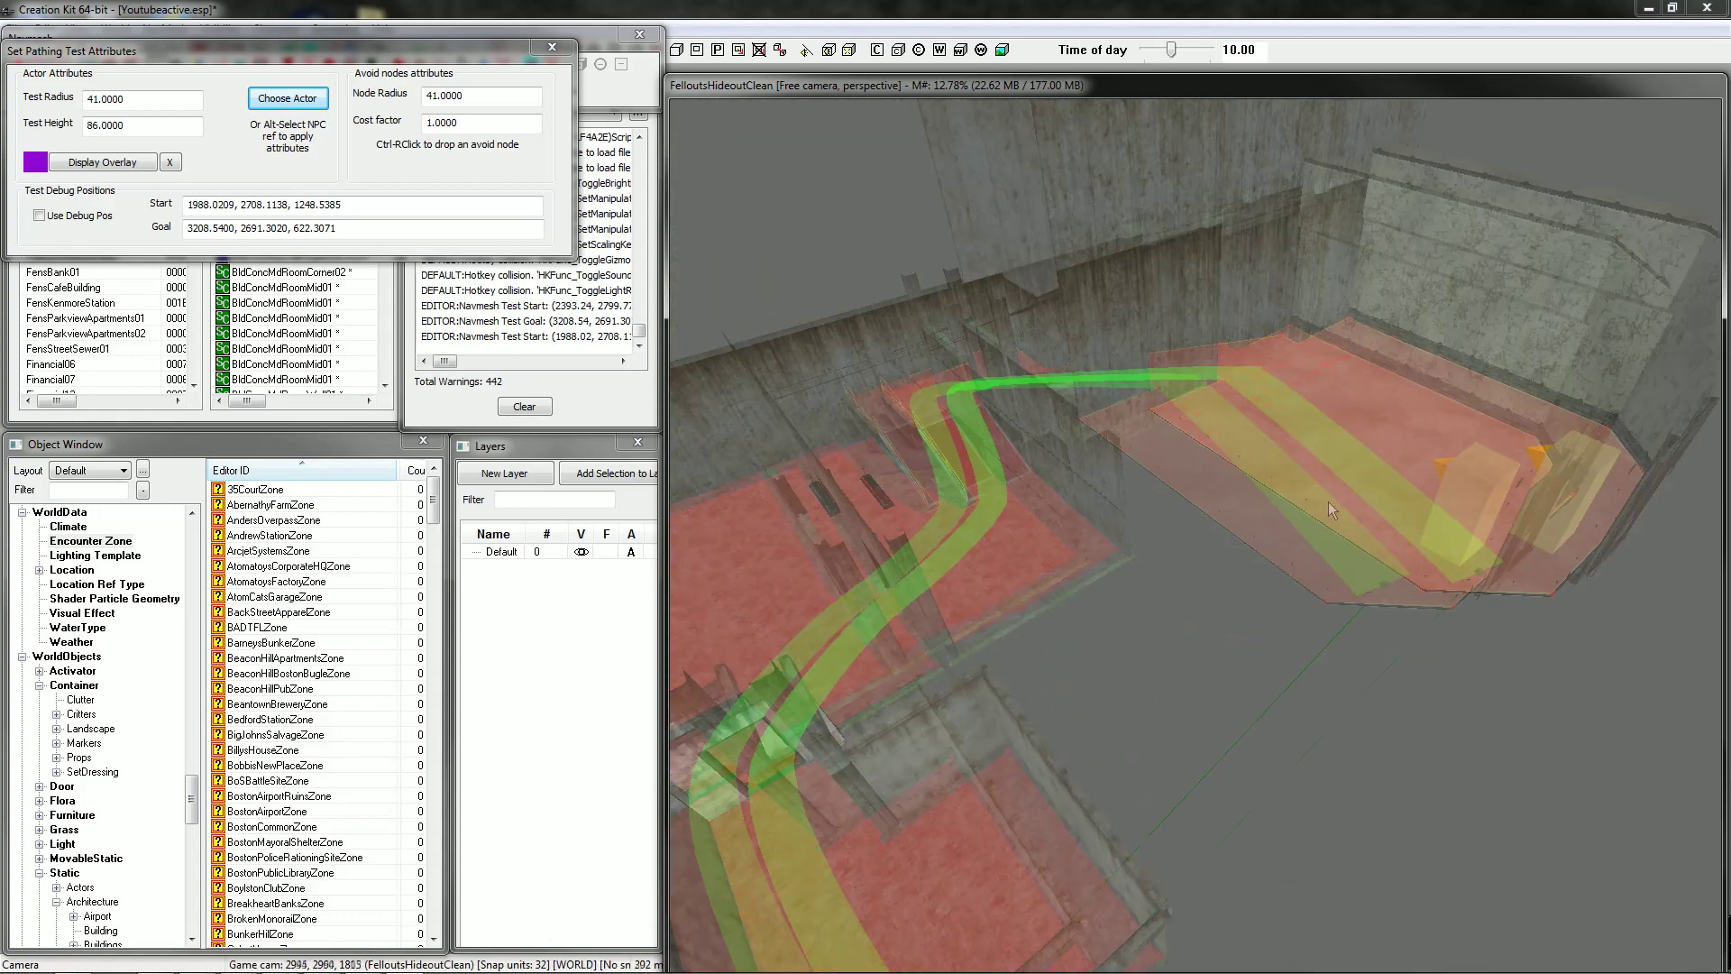
pyautogui.keyDown('shift'); pyautogui.moveTo(1328, 502); pyautogui.dragTo(1371, 445, button='middle'); pyautogui.keyUp('shift')
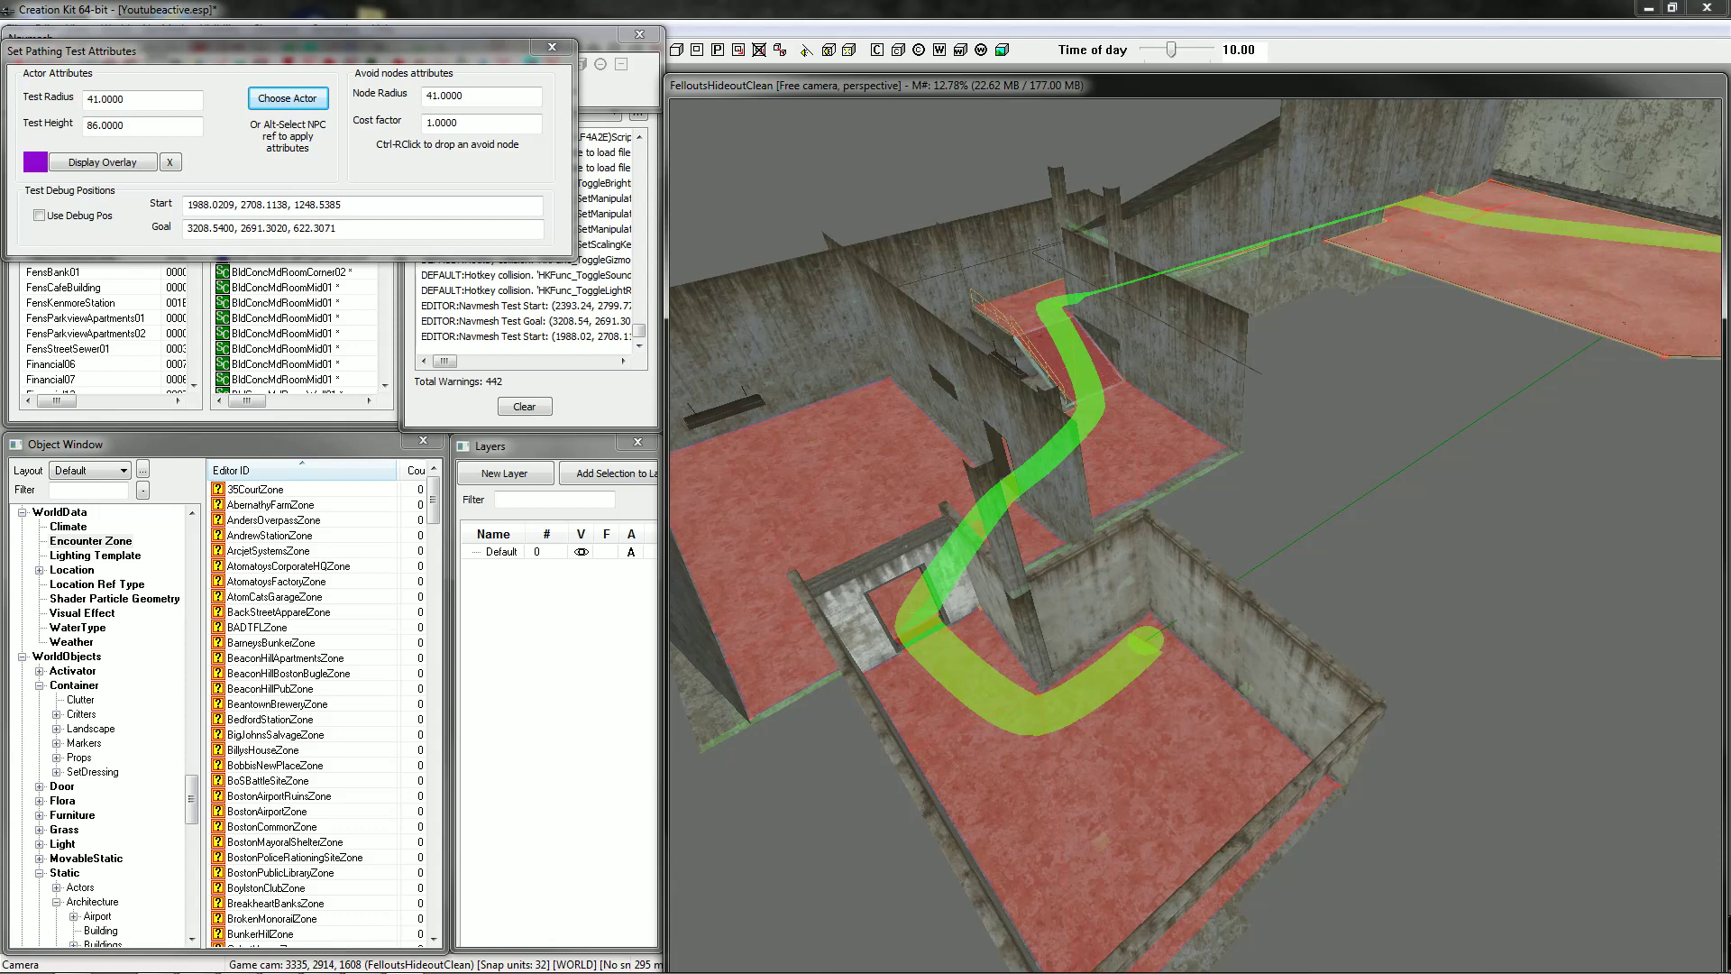
# Test paths between the lower rooms, from the concrete room and the large room's far corner to the floor beside the stairs.
pyautogui.click(1064, 934)
pyautogui.rightClick(1171, 433)
pyautogui.moveTo(1171, 433); pyautogui.dragTo(1201, 514, button='middle')
pyautogui.click(712, 560)
pyautogui.moveTo(713, 561); pyautogui.dragTo(672, 577, button='middle')
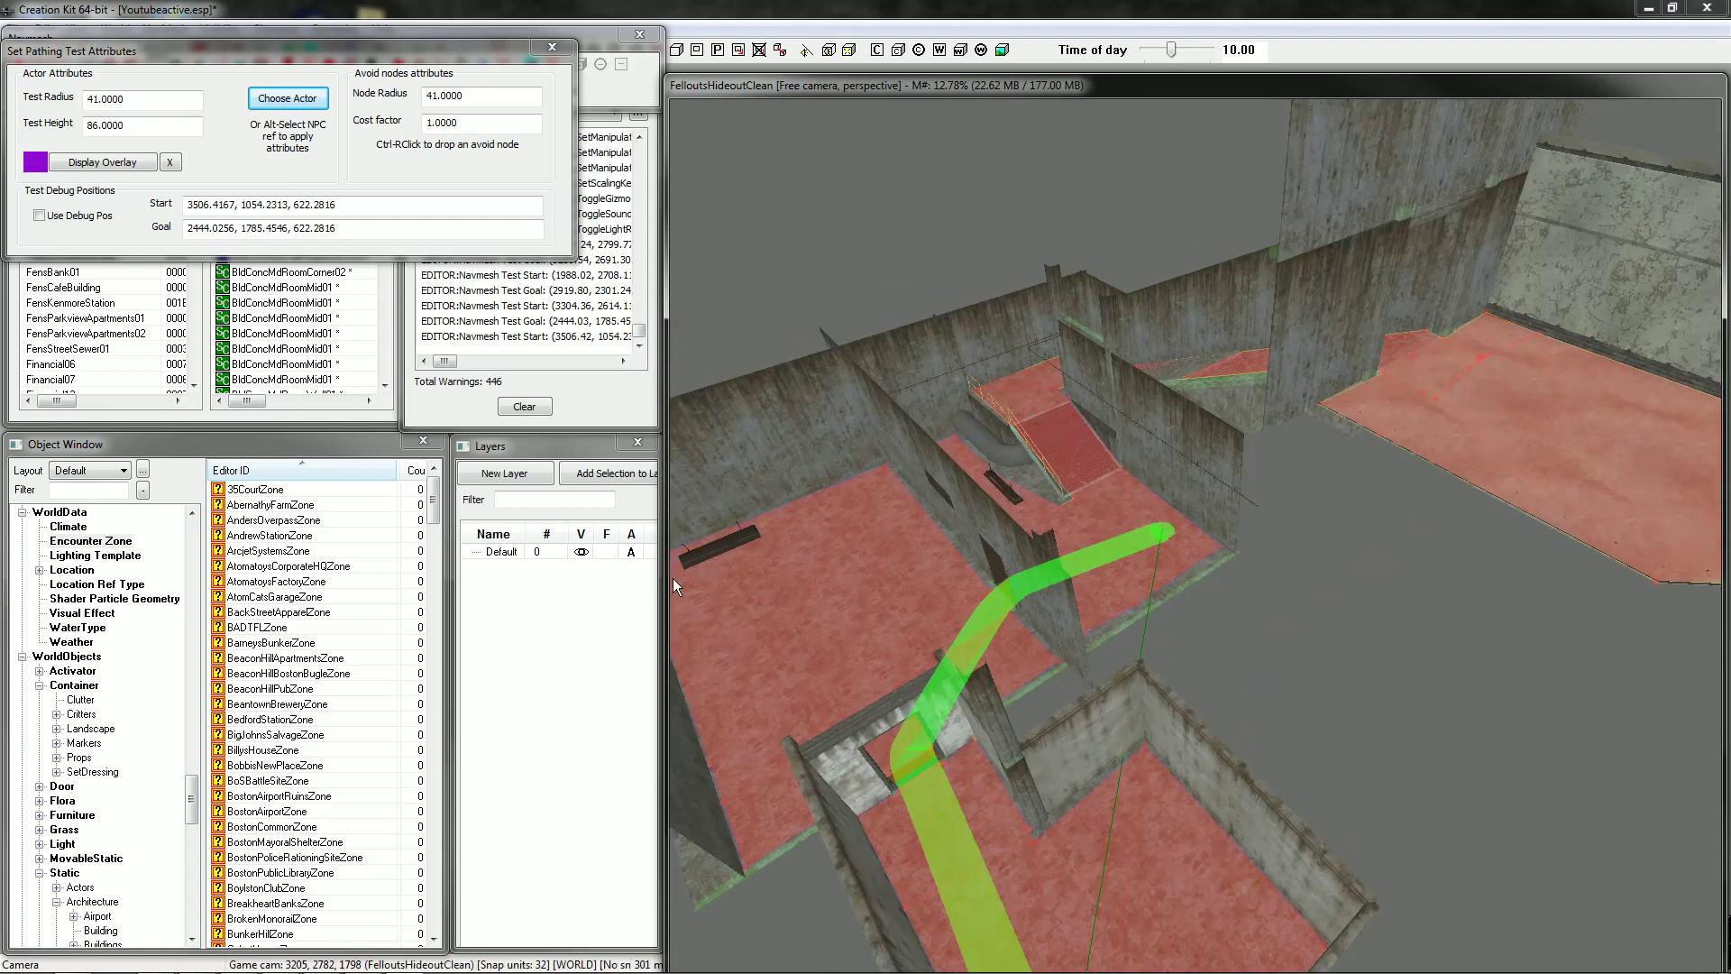
pyautogui.rightClick(952, 443)
pyautogui.keyDown('shift'); pyautogui.moveTo(1047, 461); pyautogui.dragTo(1043, 410, button='middle'); pyautogui.keyUp('shift')
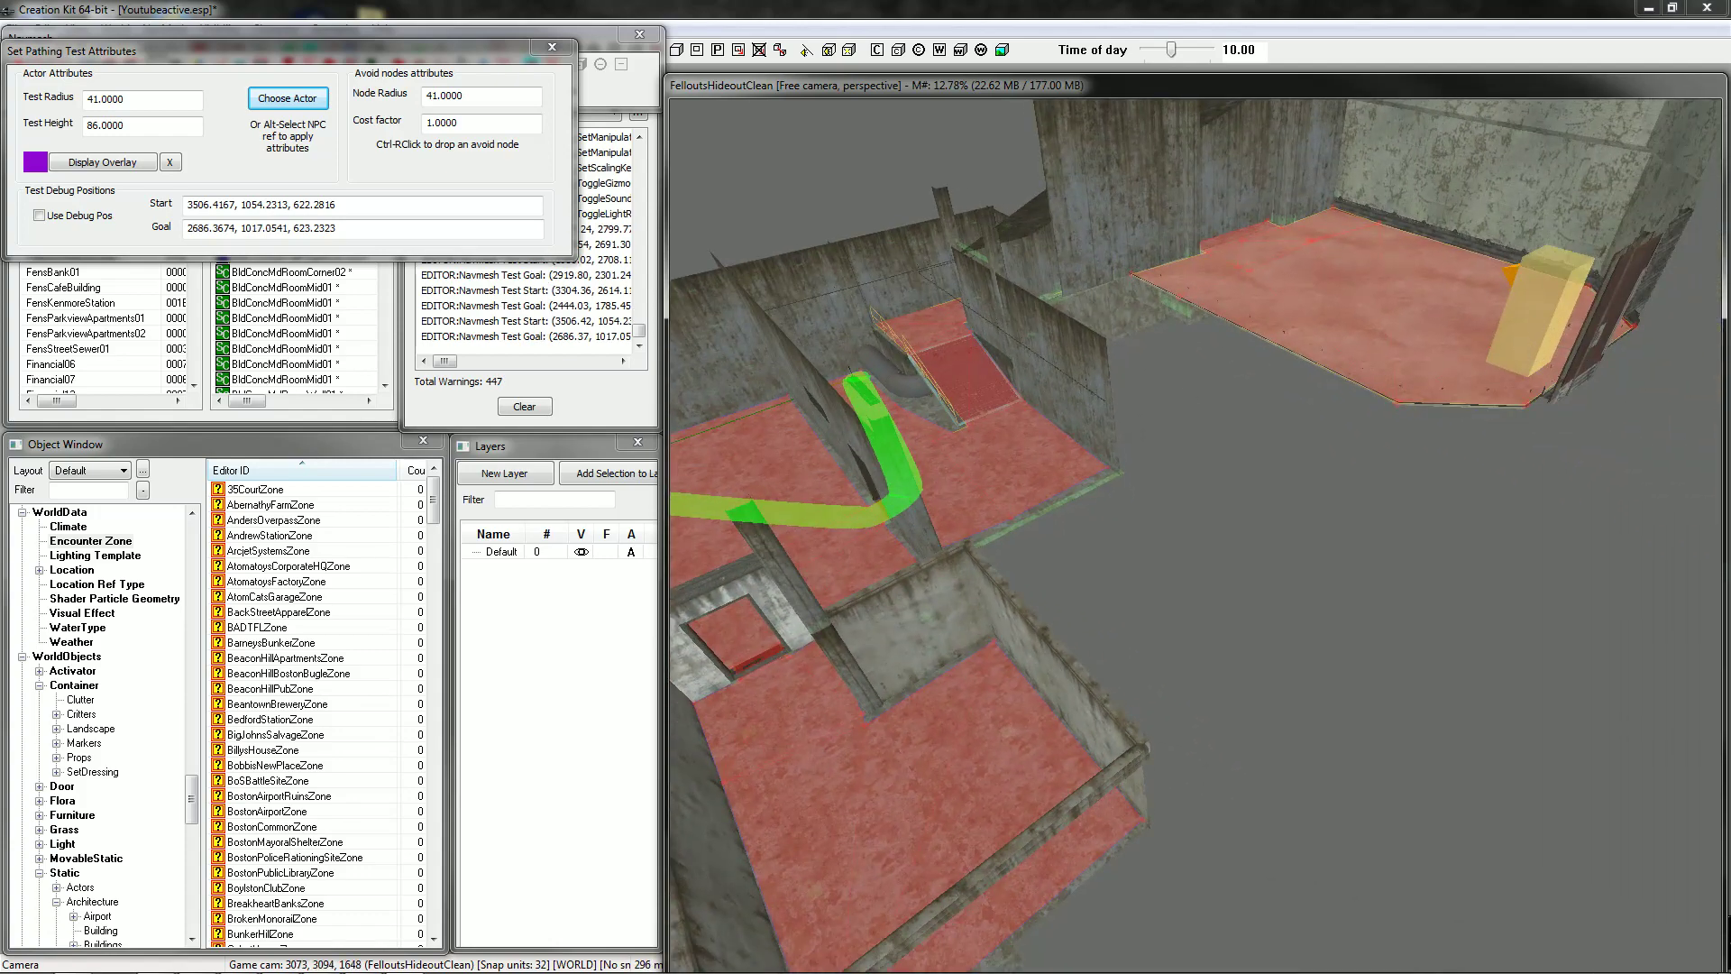
# Test several short paths across the upper room's floor with different start and goal points.
pyautogui.click(1576, 359)
pyautogui.rightClick(1314, 285)
pyautogui.moveTo(1314, 286); pyautogui.dragTo(1321, 342, button='middle')
pyautogui.click(1449, 364)
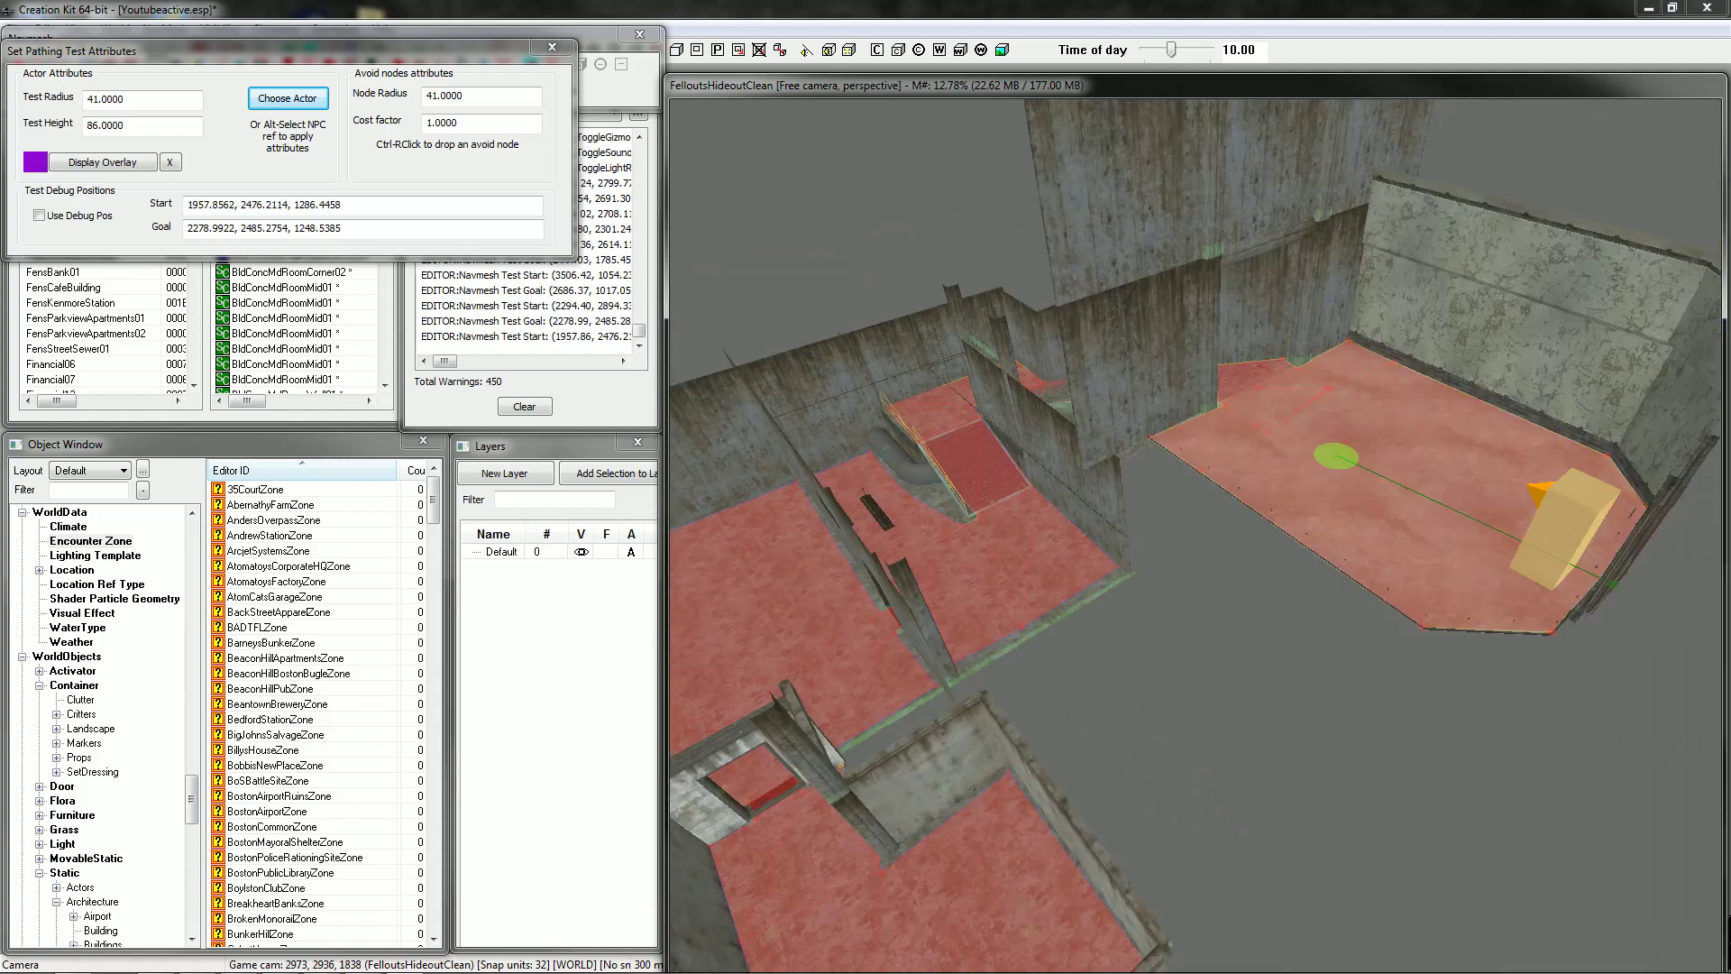
pyautogui.rightClick(1444, 387)
pyautogui.click(1383, 497)
pyautogui.rightClick(1349, 484)
pyautogui.keyDown('ctrl'); pyautogui.keyDown('alt'); pyautogui.click(1458, 516); pyautogui.keyUp('alt'); pyautogui.keyUp('ctrl')
pyautogui.rightClick(1454, 510)
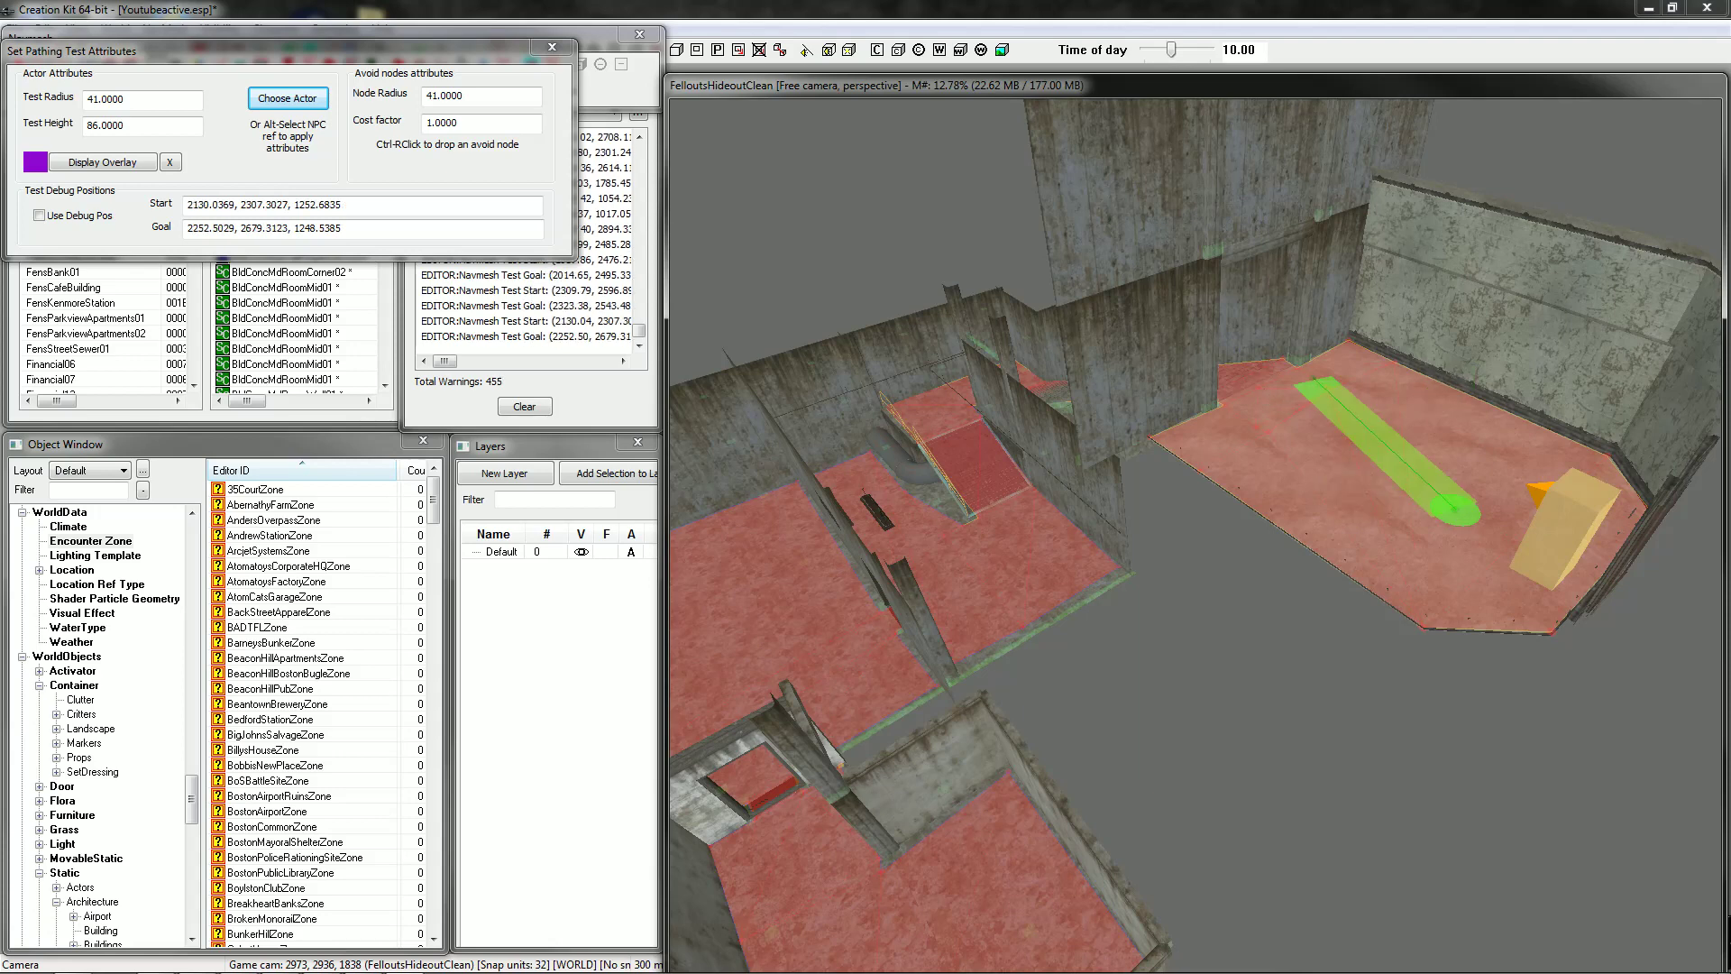
# Test a path from the upper room down the stairs to the far corner of the large lower room.
pyautogui.moveTo(1486, 575); pyautogui.dragTo(1718, 507, button='middle')
pyautogui.click(1580, 552)
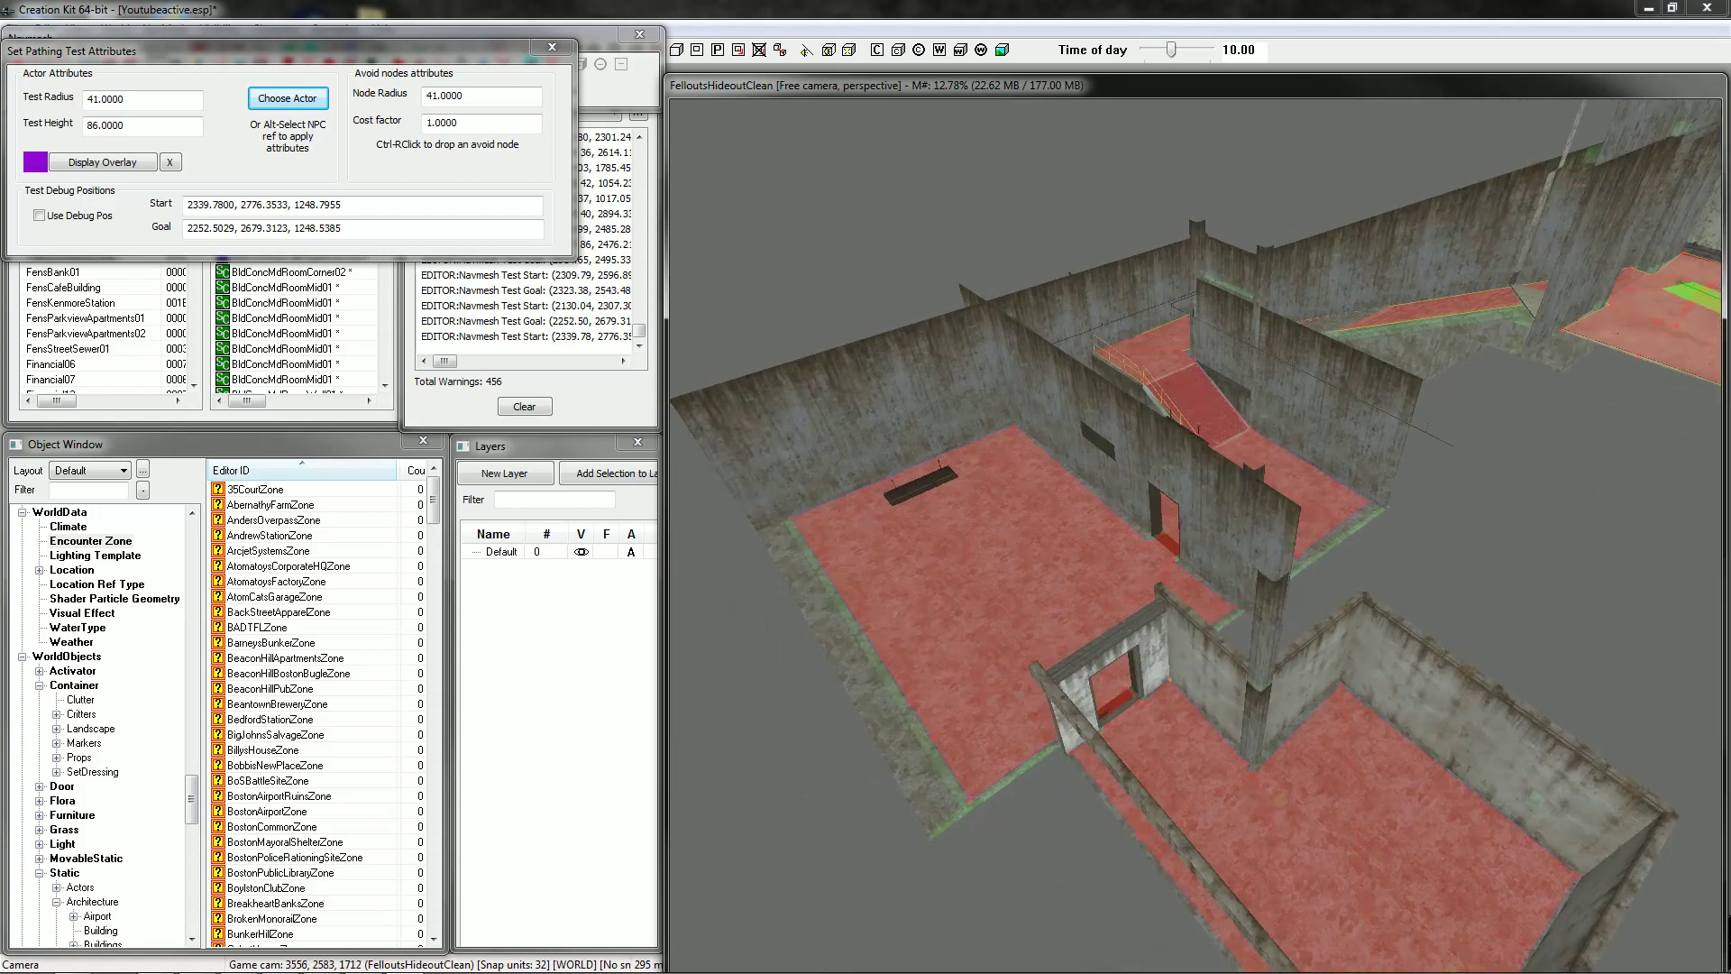
pyautogui.keyDown('ctrl'); pyautogui.keyDown('alt'); pyautogui.click(1199, 541); pyautogui.keyUp('alt'); pyautogui.keyUp('ctrl')
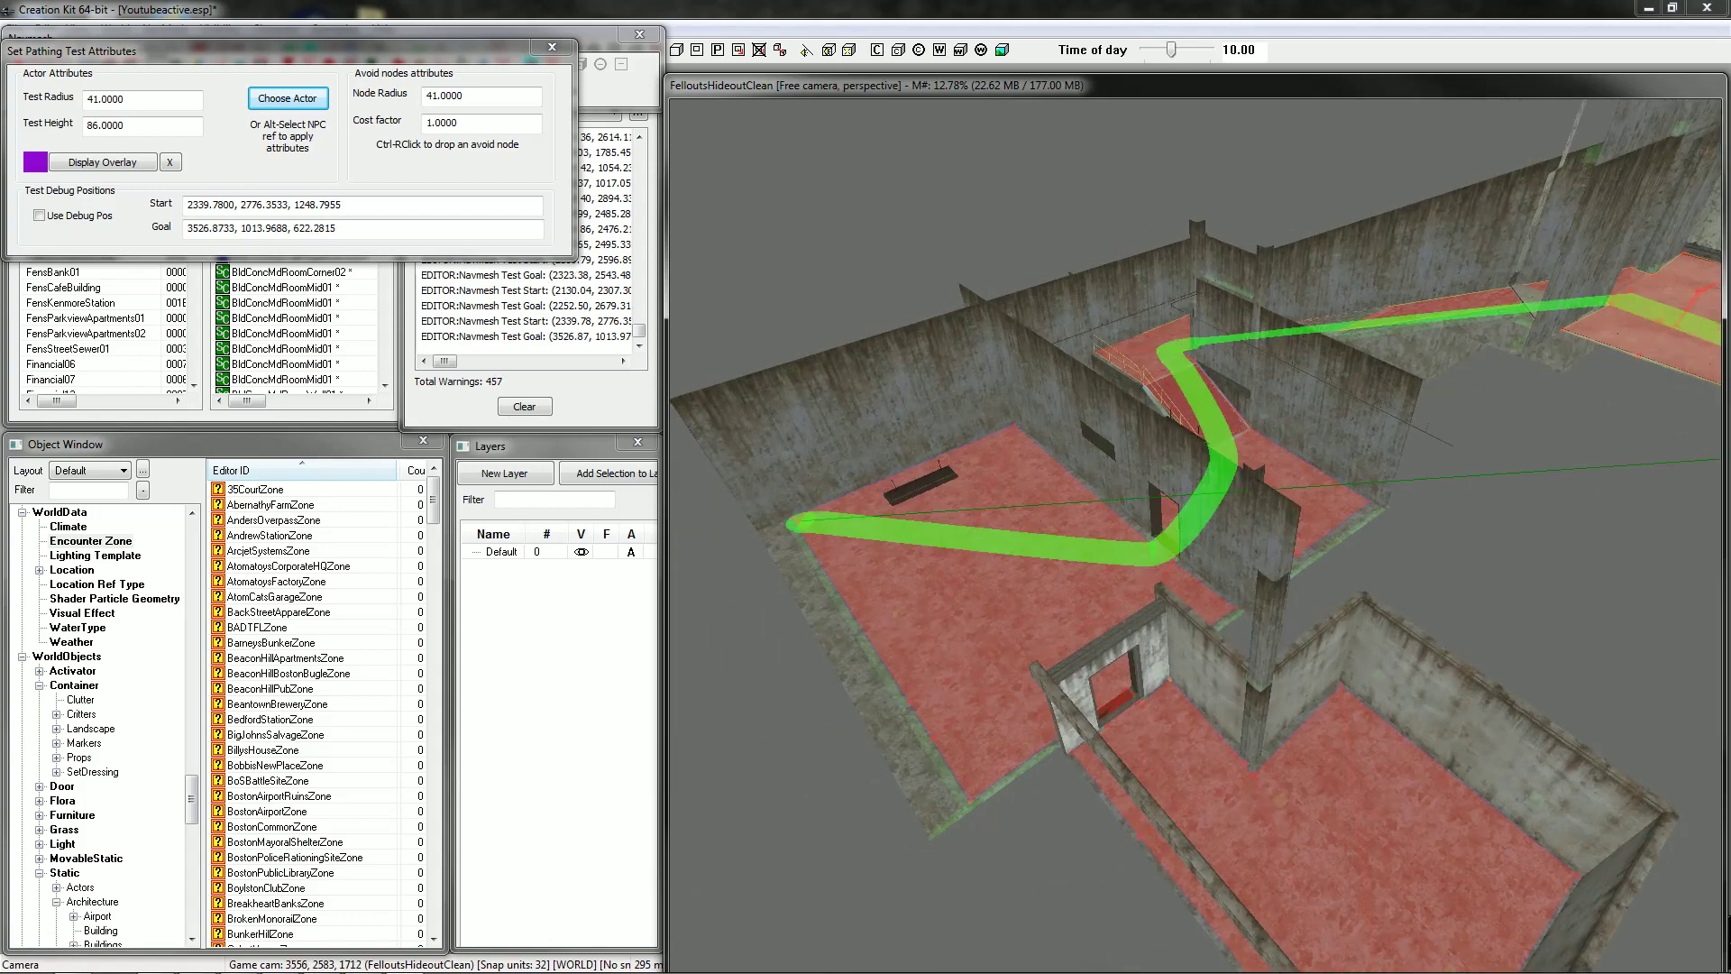
# Test paths from the enclosed concrete room through the doorways onto the staircase.
pyautogui.keyDown('ctrl'); pyautogui.keyDown('alt'); pyautogui.click(1059, 341); pyautogui.keyUp('alt'); pyautogui.keyUp('ctrl')
pyautogui.keyDown('ctrl'); pyautogui.keyDown('alt'); pyautogui.click(1179, 334); pyautogui.keyUp('alt'); pyautogui.keyUp('ctrl')
pyautogui.scroll(-3, 1172, 343)
pyautogui.keyDown('shift'); pyautogui.moveTo(1179, 335); pyautogui.dragTo(1109, 360, button='middle'); pyautogui.keyUp('shift')
pyautogui.keyDown('ctrl'); pyautogui.keyDown('alt'); pyautogui.click(1365, 633); pyautogui.keyUp('alt'); pyautogui.keyUp('ctrl')
pyautogui.keyDown('ctrl'); pyautogui.keyDown('alt'); pyautogui.click(1325, 242); pyautogui.keyUp('alt'); pyautogui.keyUp('ctrl')
pyautogui.keyDown('shift'); pyautogui.moveTo(1325, 242); pyautogui.dragTo(1164, 297, button='middle'); pyautogui.keyUp('shift')
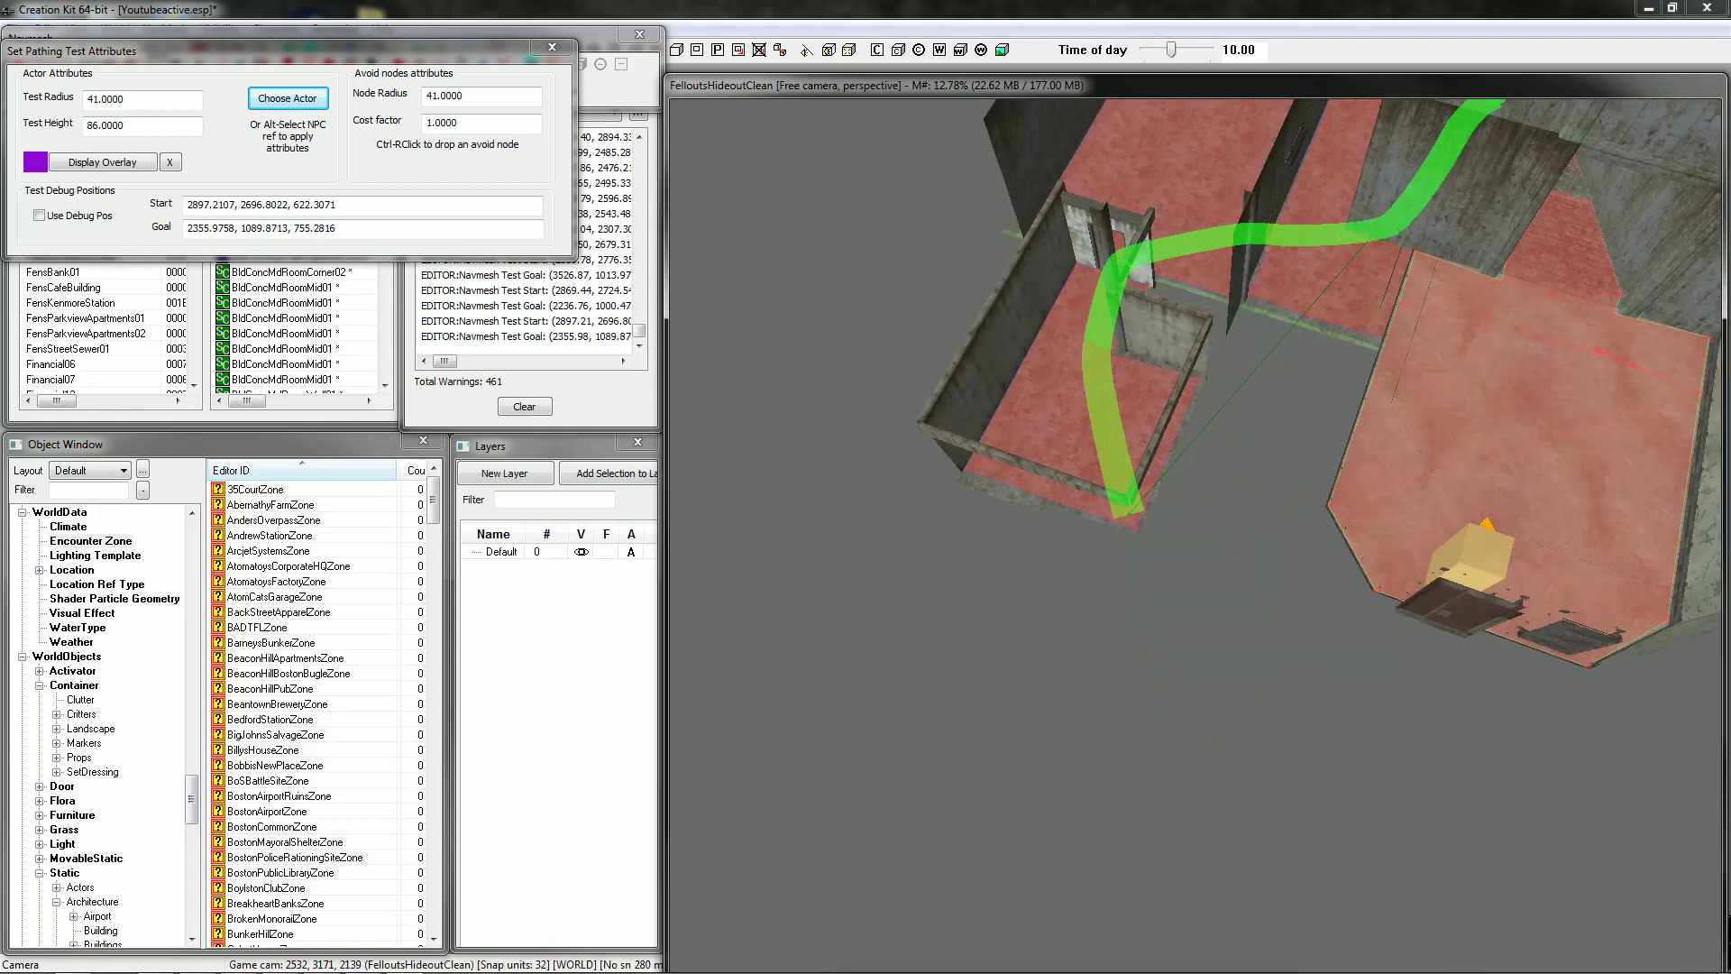
# Test a path from the concrete room up to the upper room's entrance, and close the pathing test and navmesh tools.
pyautogui.keyDown('ctrl'); pyautogui.keyDown('alt'); pyautogui.click(1124, 473); pyautogui.keyUp('alt'); pyautogui.keyUp('ctrl')
pyautogui.keyDown('ctrl'); pyautogui.keyDown('alt'); pyautogui.click(1591, 274); pyautogui.keyUp('alt'); pyautogui.keyUp('ctrl')
pyautogui.keyDown('shift'); pyautogui.moveTo(1590, 274); pyautogui.dragTo(1623, 243, button='middle'); pyautogui.keyUp('shift')
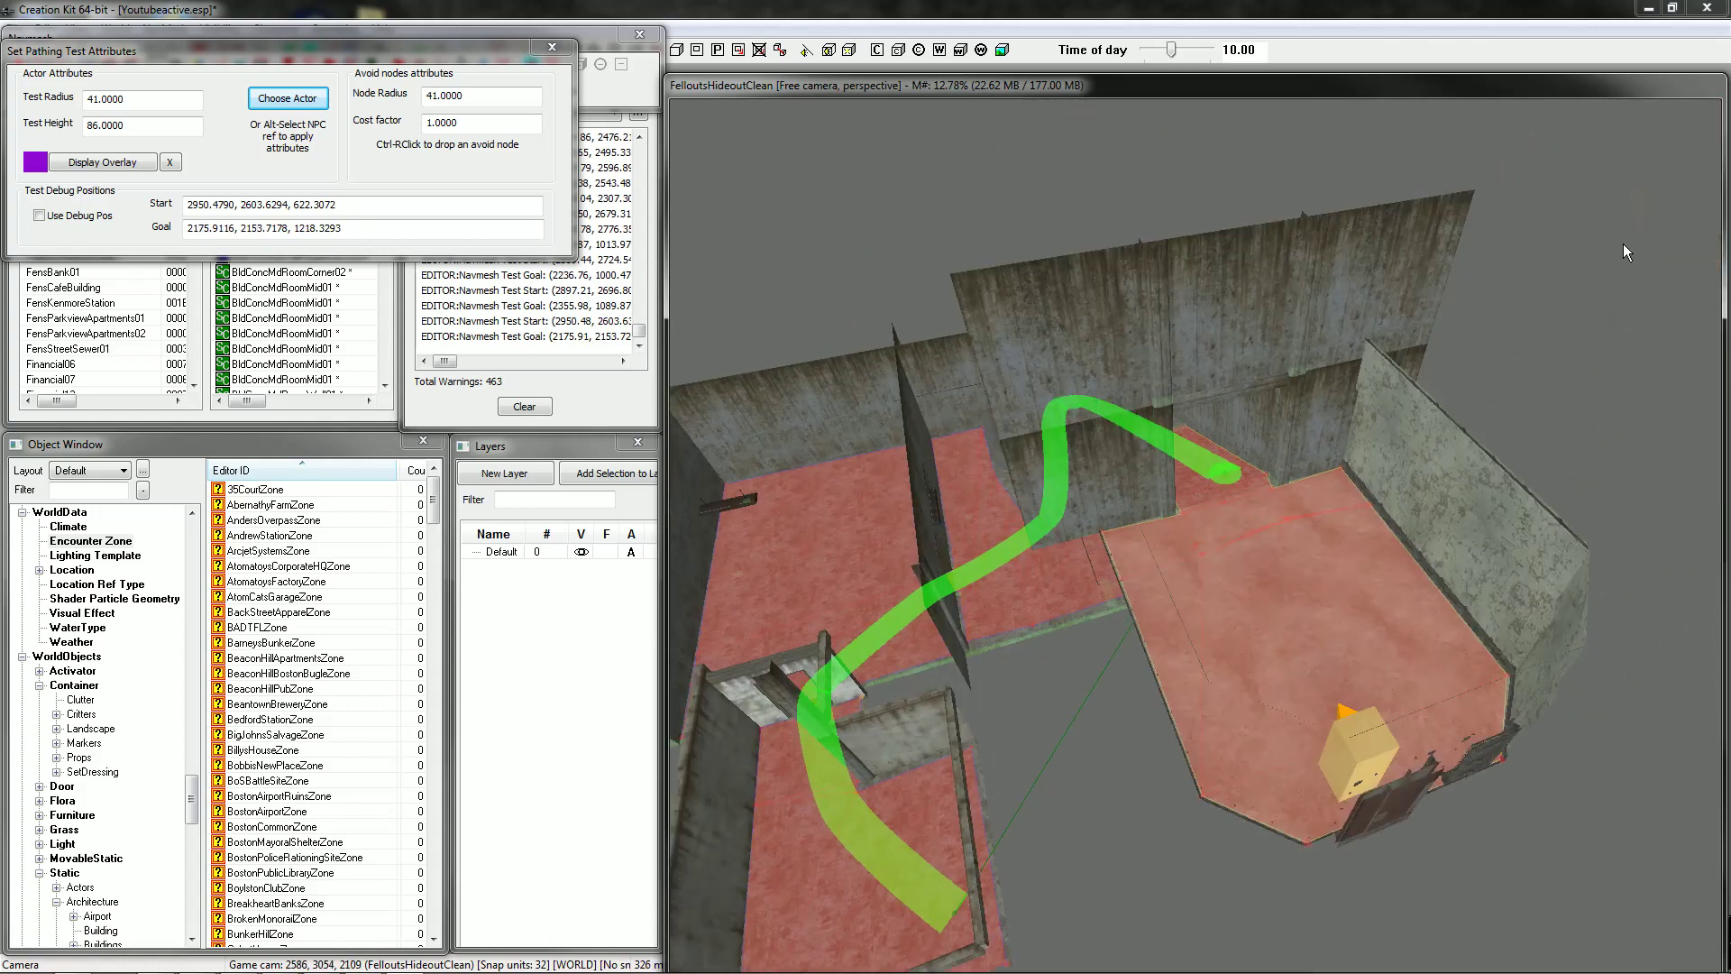
pyautogui.click(557, 51)
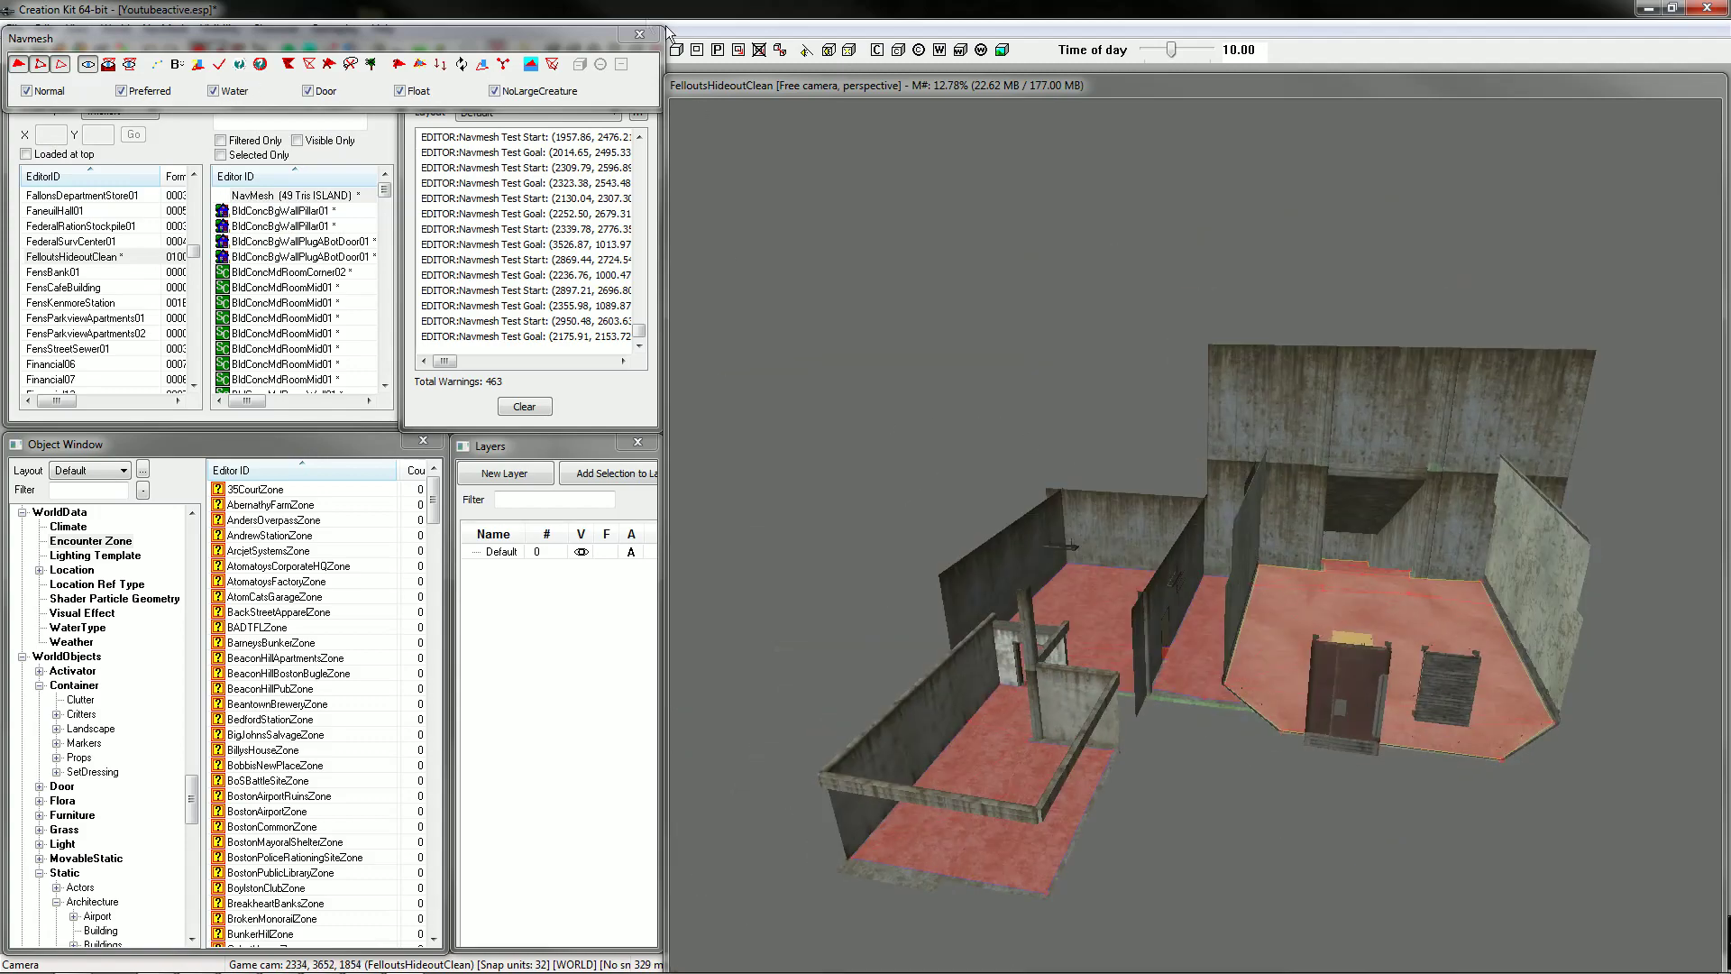
pyautogui.click(639, 34)
# Follow the upper room's door marker to its linked exterior door in SpectacleIslandExt13 and view the bunker entrance.
pyautogui.moveTo(1163, 494)
pyautogui.mouseDown(button='middle')
pyautogui.moveTo(1166, 511)
pyautogui.moveTo(1181, 487)
pyautogui.moveTo(1421, 552)
pyautogui.moveTo(1450, 522)
pyautogui.moveTo(1262, 460)
pyautogui.mouseUp(button='middle')
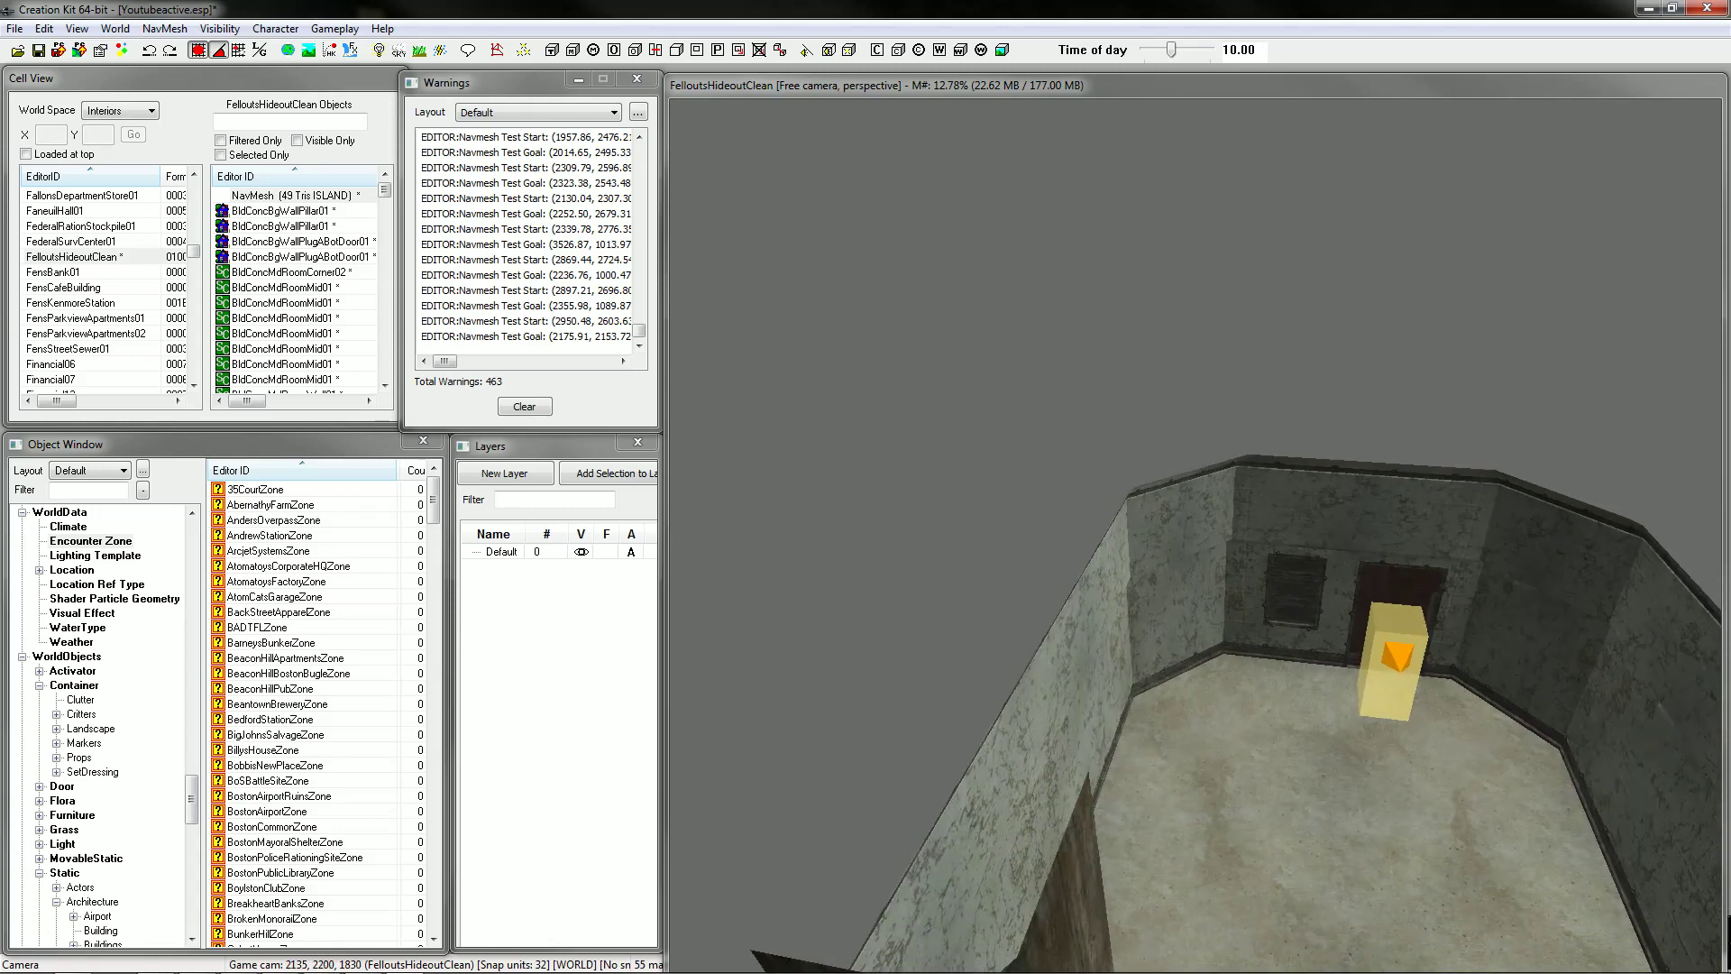
pyautogui.doubleClick(1389, 672)
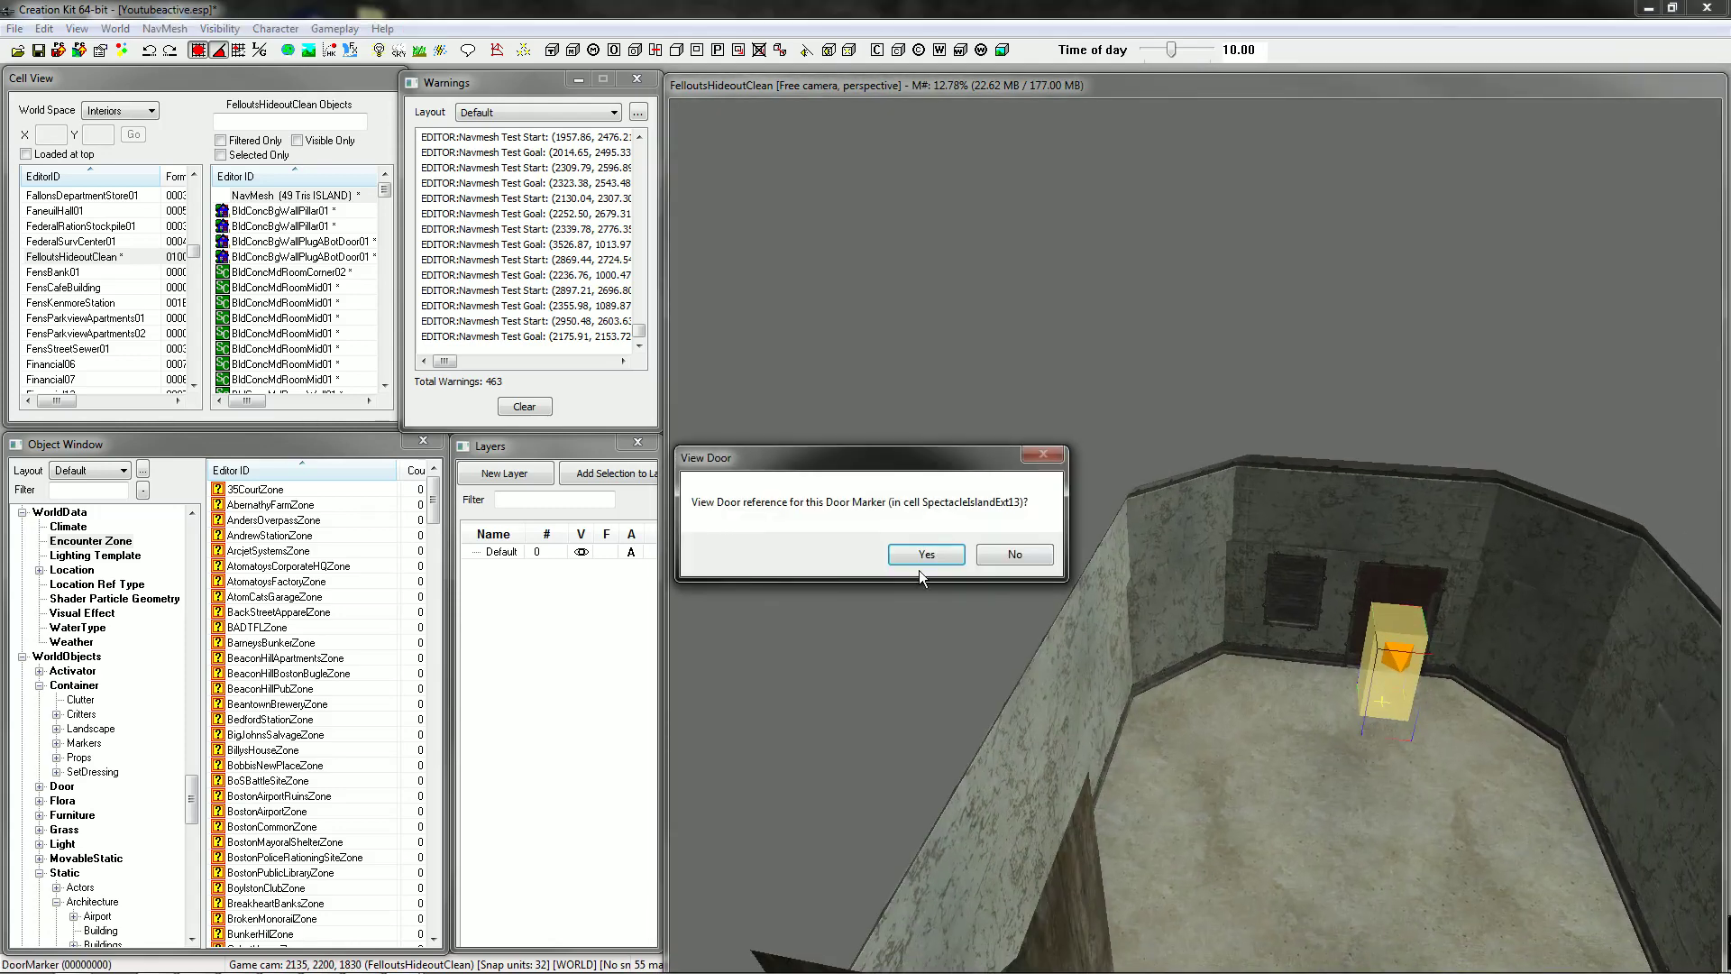
pyautogui.click(924, 553)
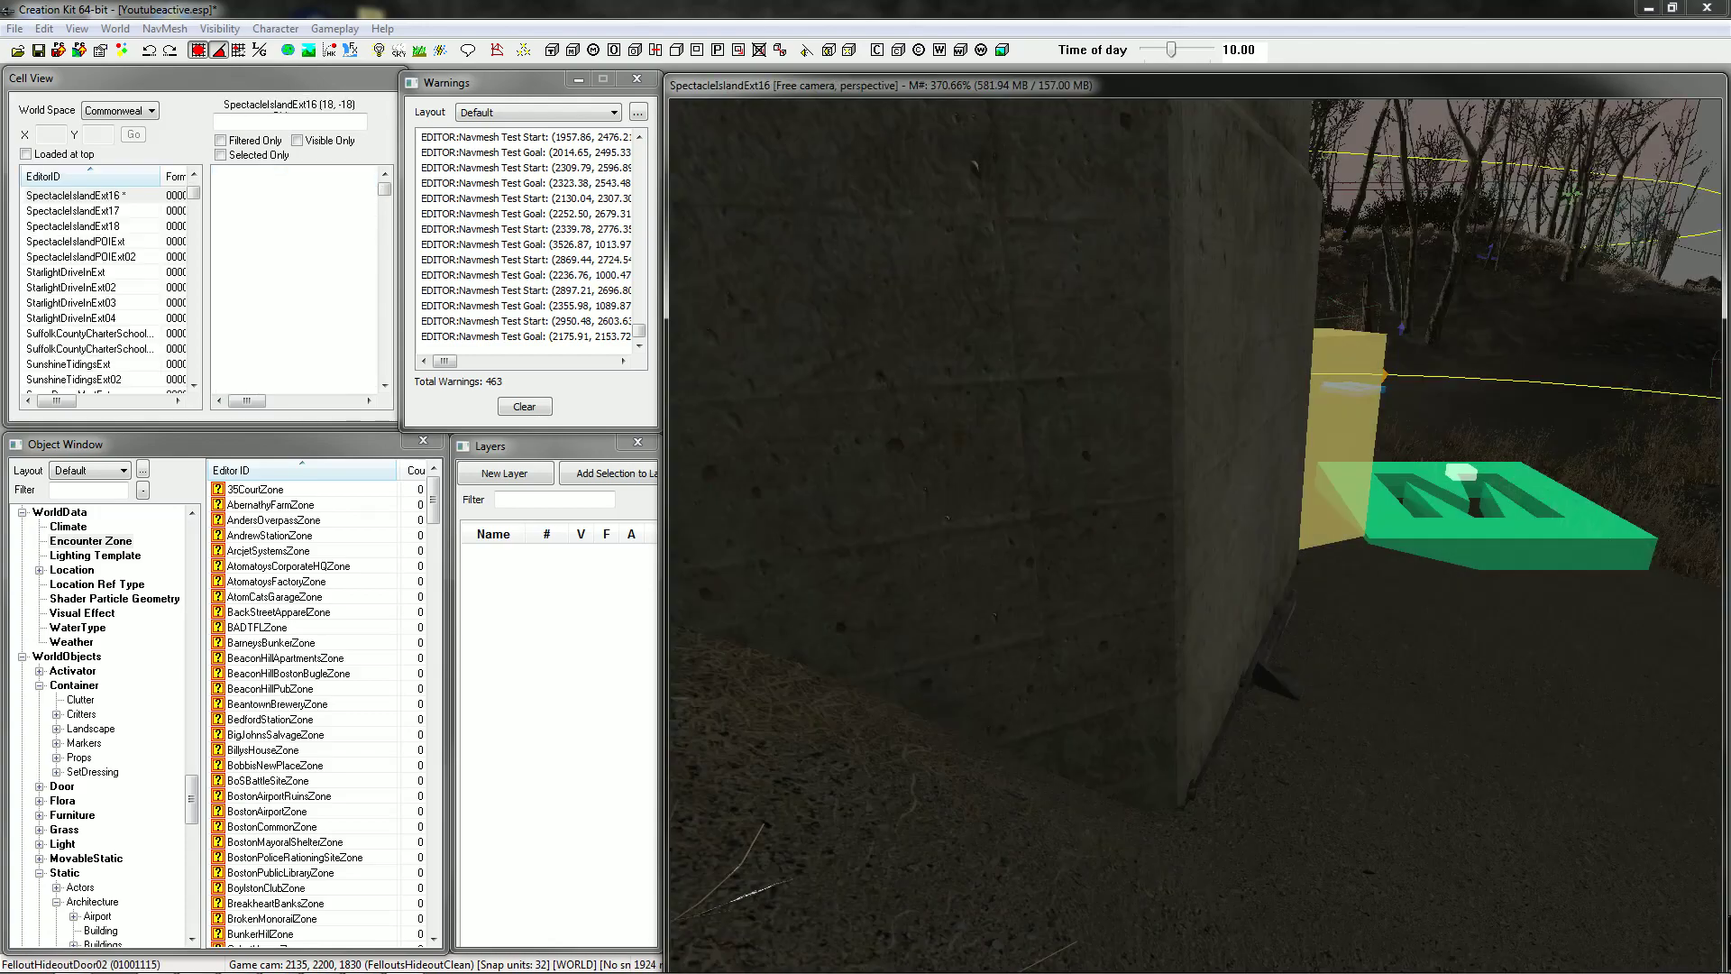
pyautogui.scroll(-6, 1195, 535)
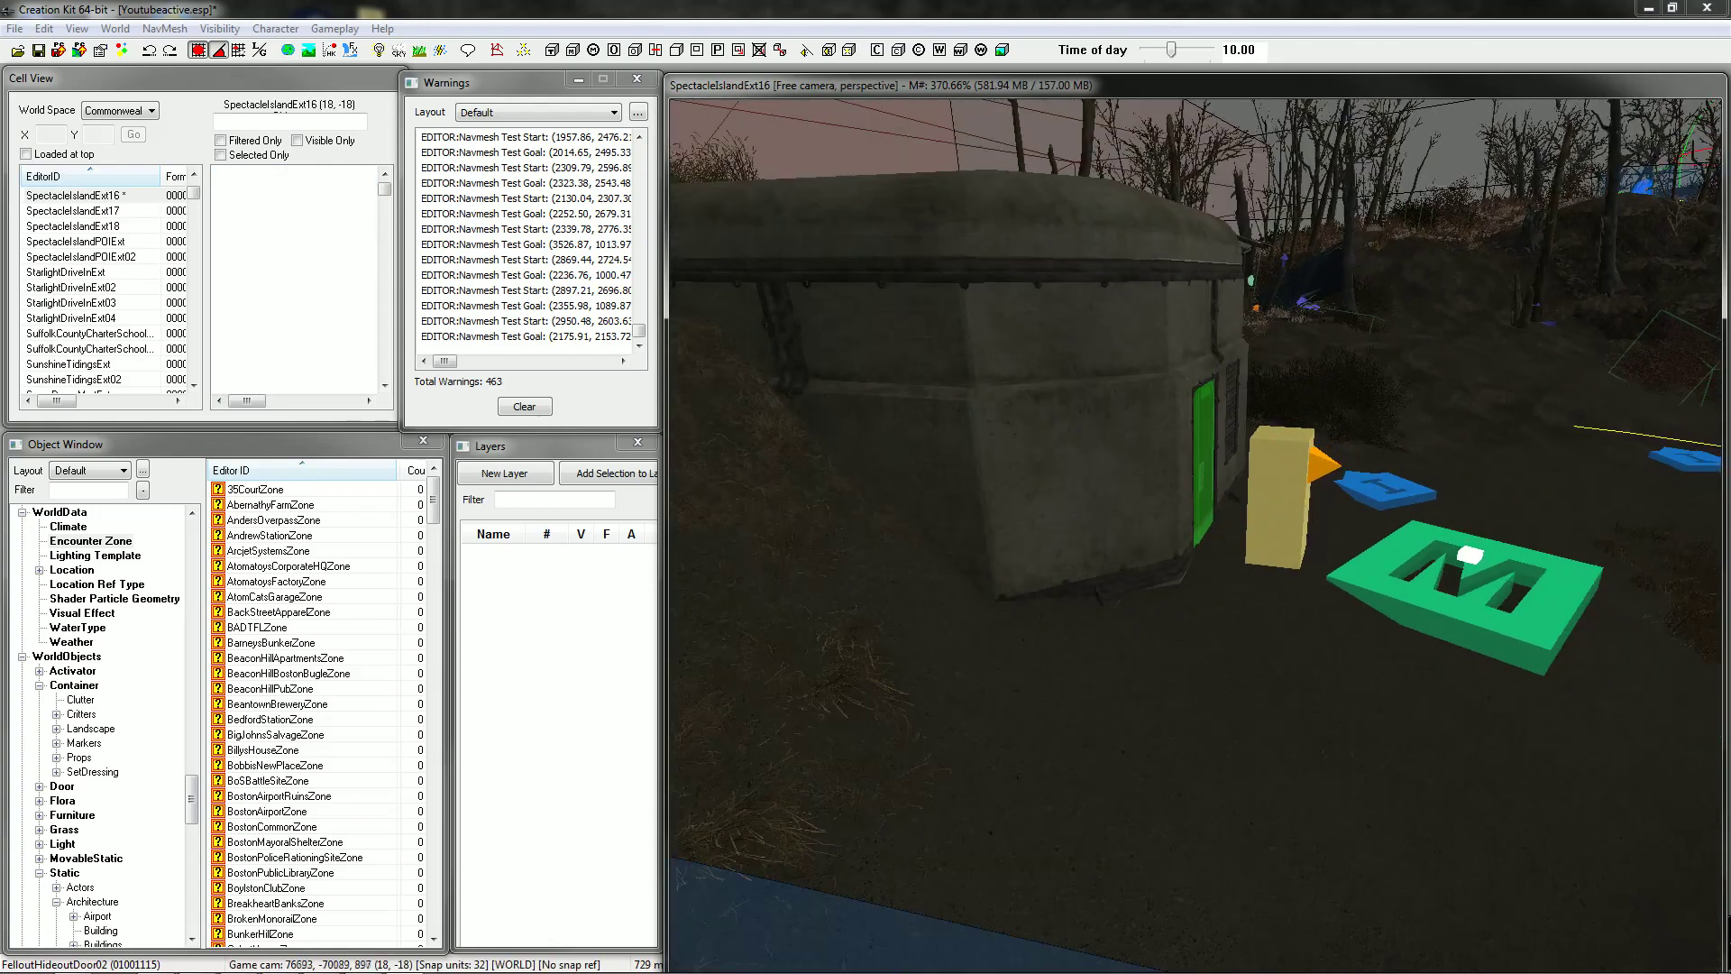
pyautogui.press('shift')
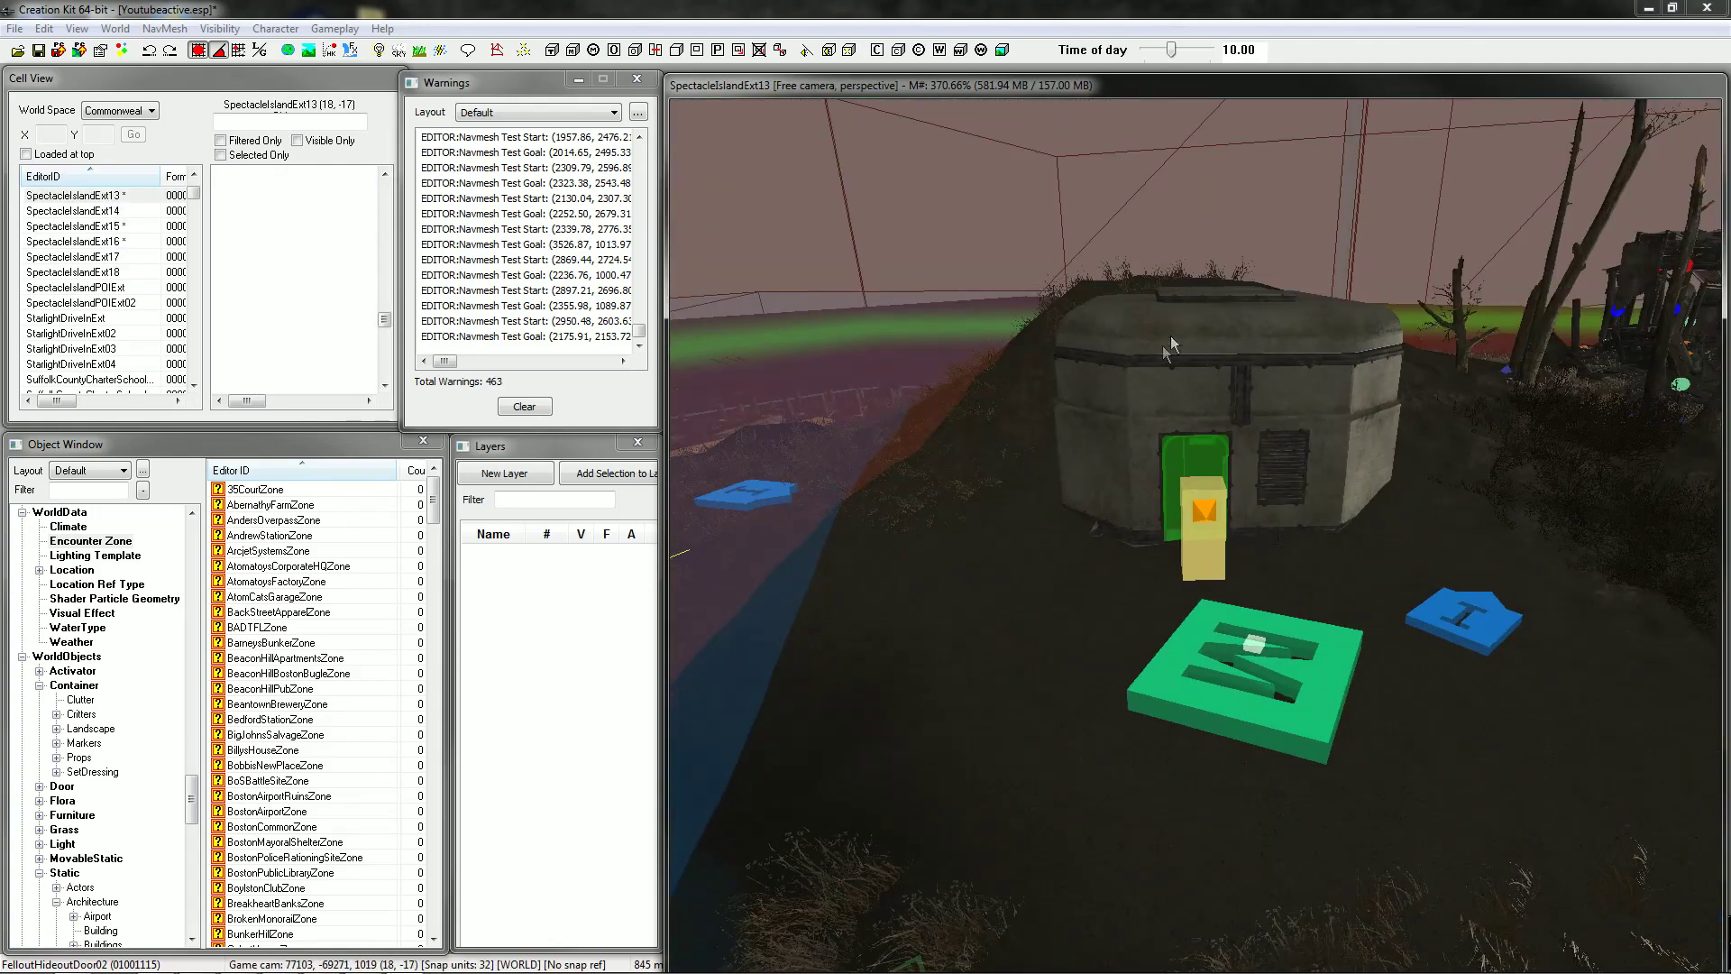
pyautogui.press('shift')
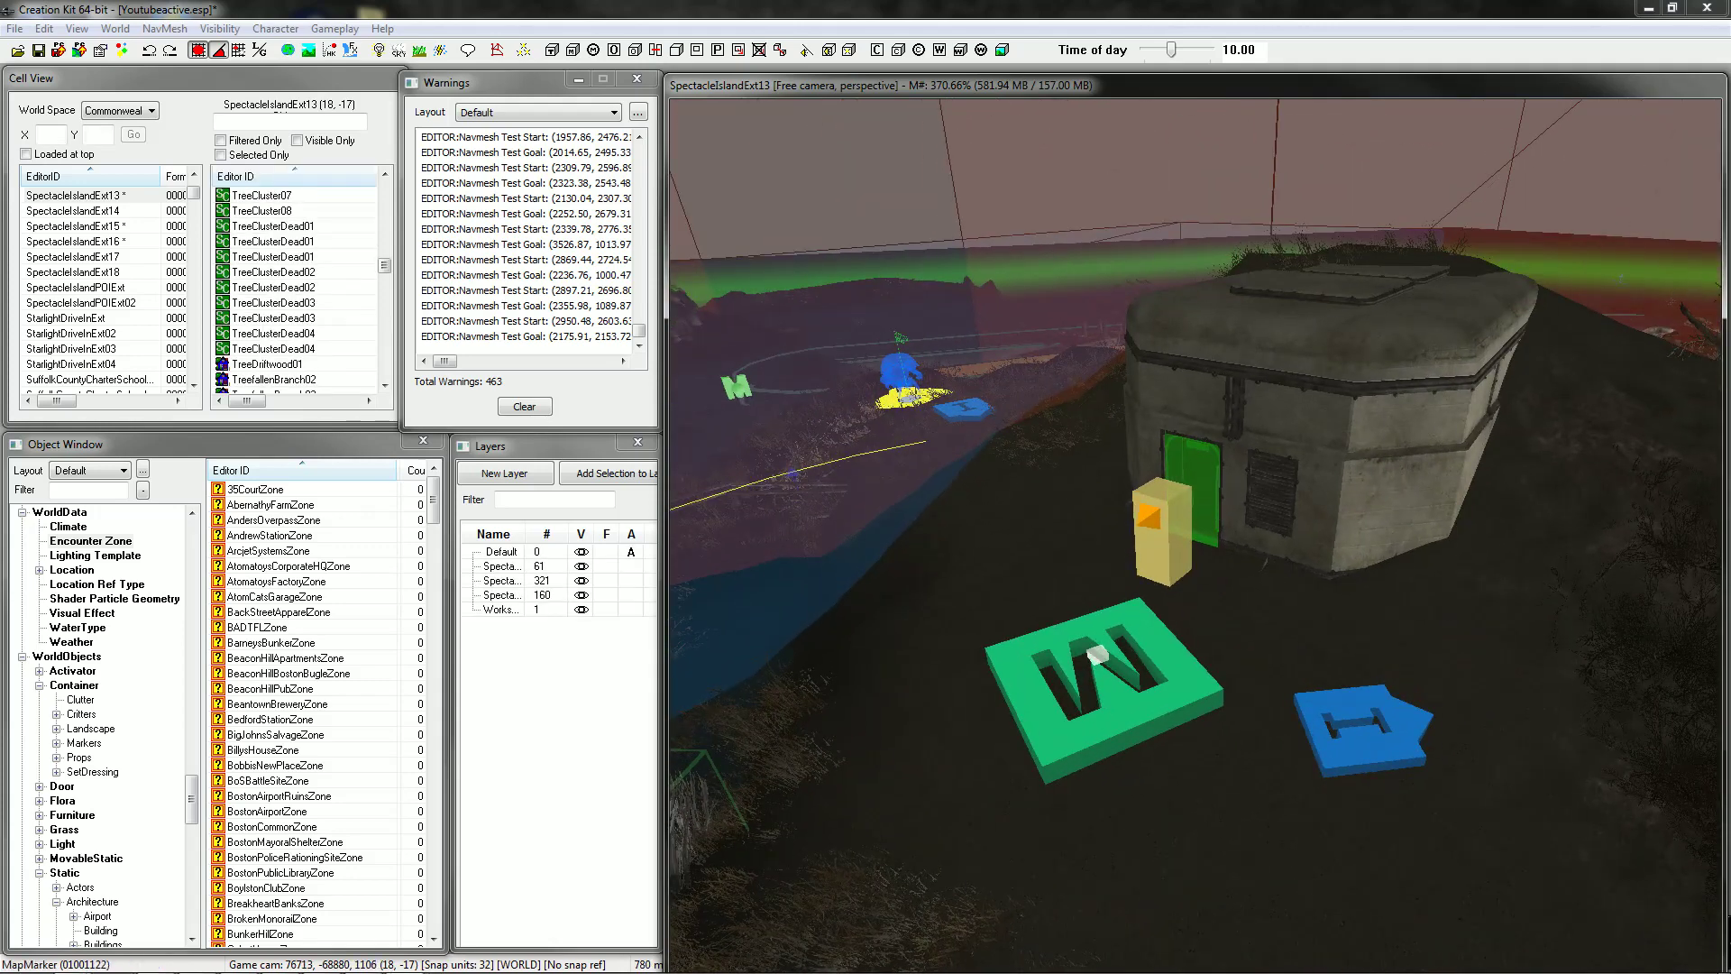
# Shift the green map marker in front of the bunker slightly farther from the door and deselect it.
pyautogui.click(1103, 688)
pyautogui.moveTo(1103, 688); pyautogui.dragTo(1148, 706)
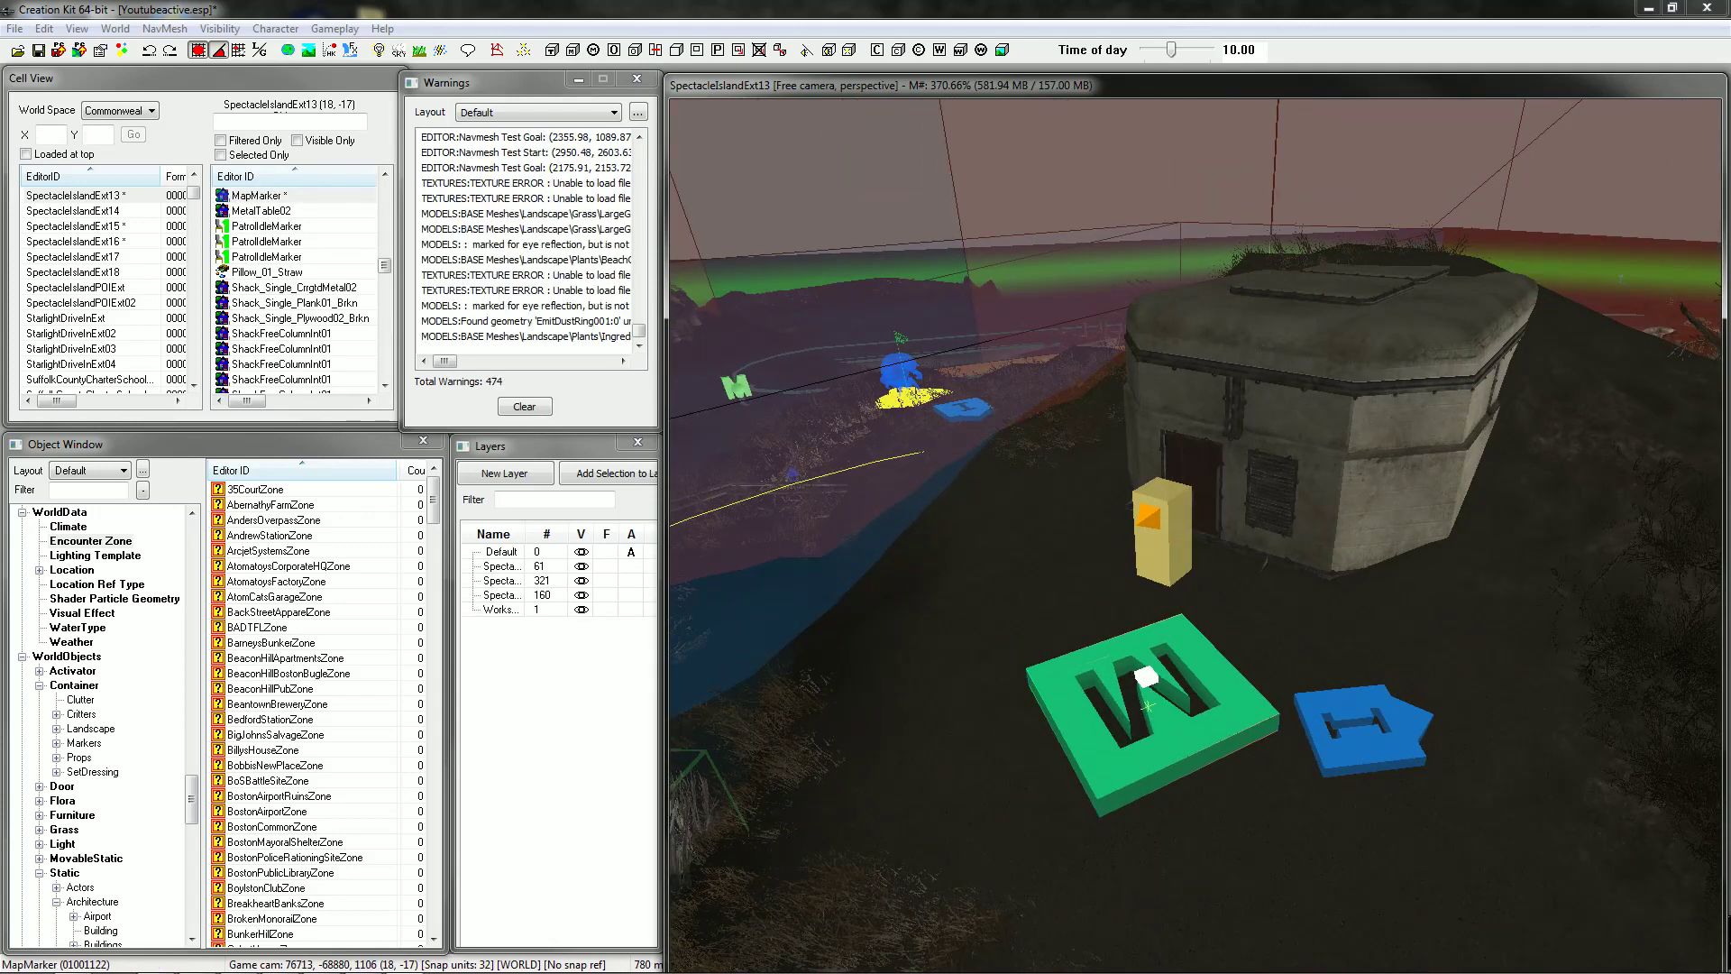
pyautogui.press('d')
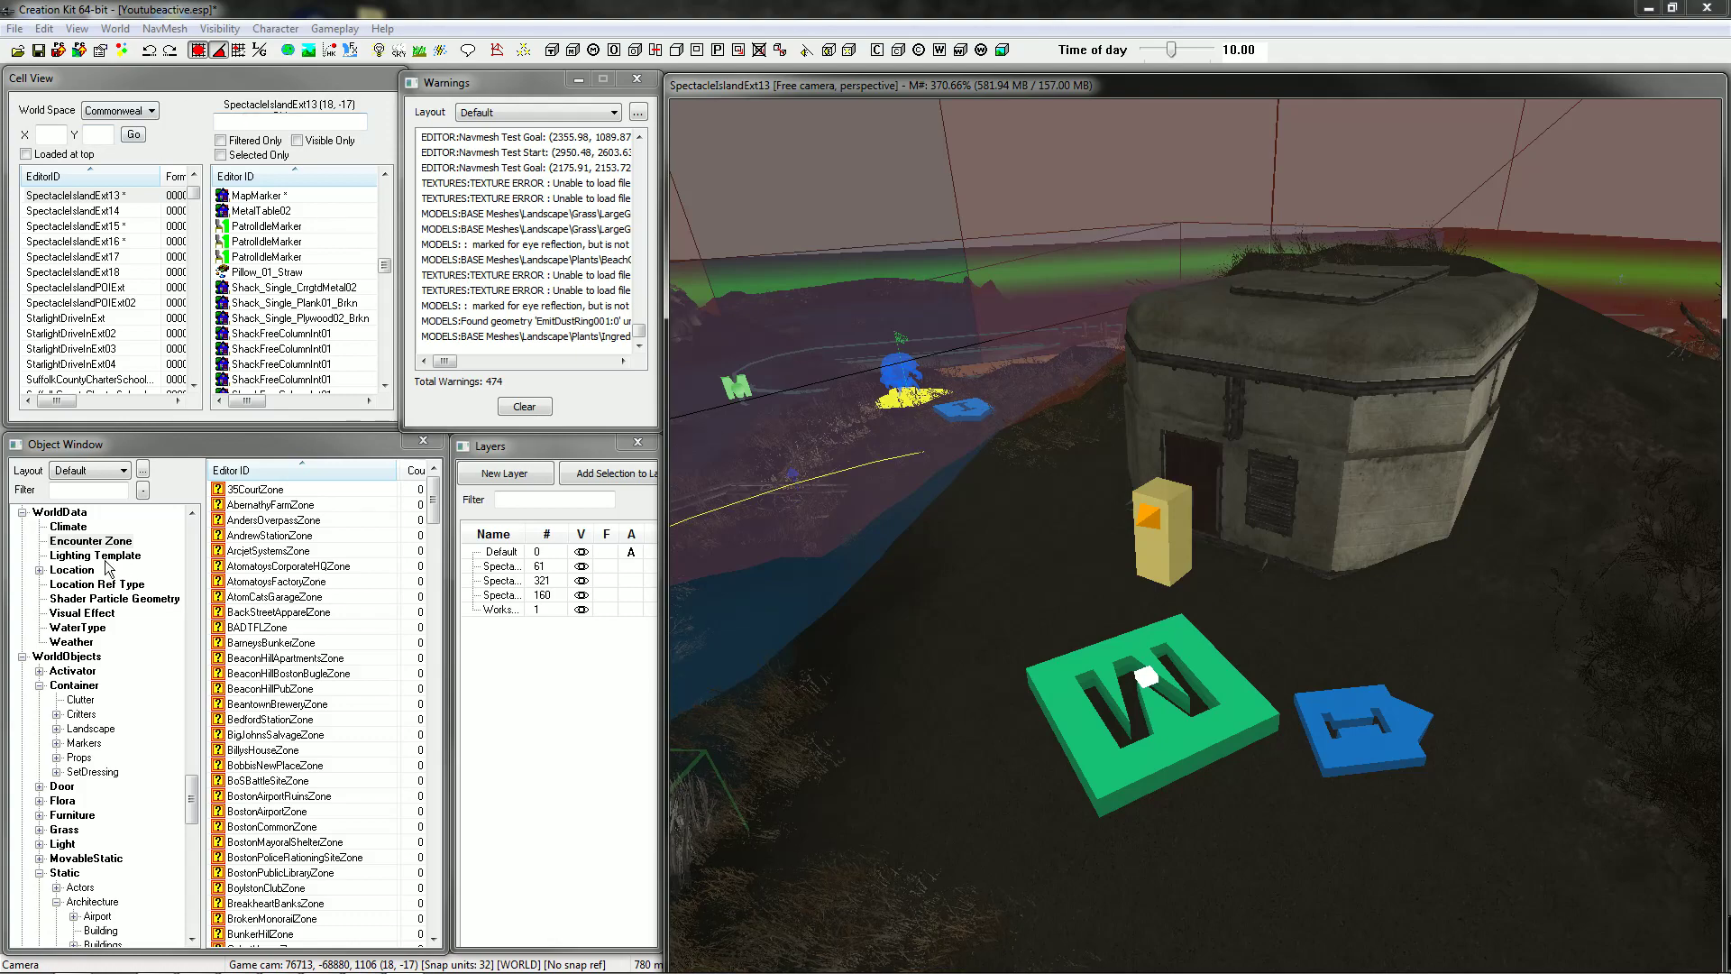
# Filter the objects of all categories by "mapmarker" with open wooded ground in view for placement.
pyautogui.scroll(-2, 1196, 536)
pyautogui.keyDown('shift'); pyautogui.moveTo(1196, 535); pyautogui.dragTo(1064, 559, button='middle'); pyautogui.keyUp('shift')
pyautogui.scroll(-3, 1012, 680)
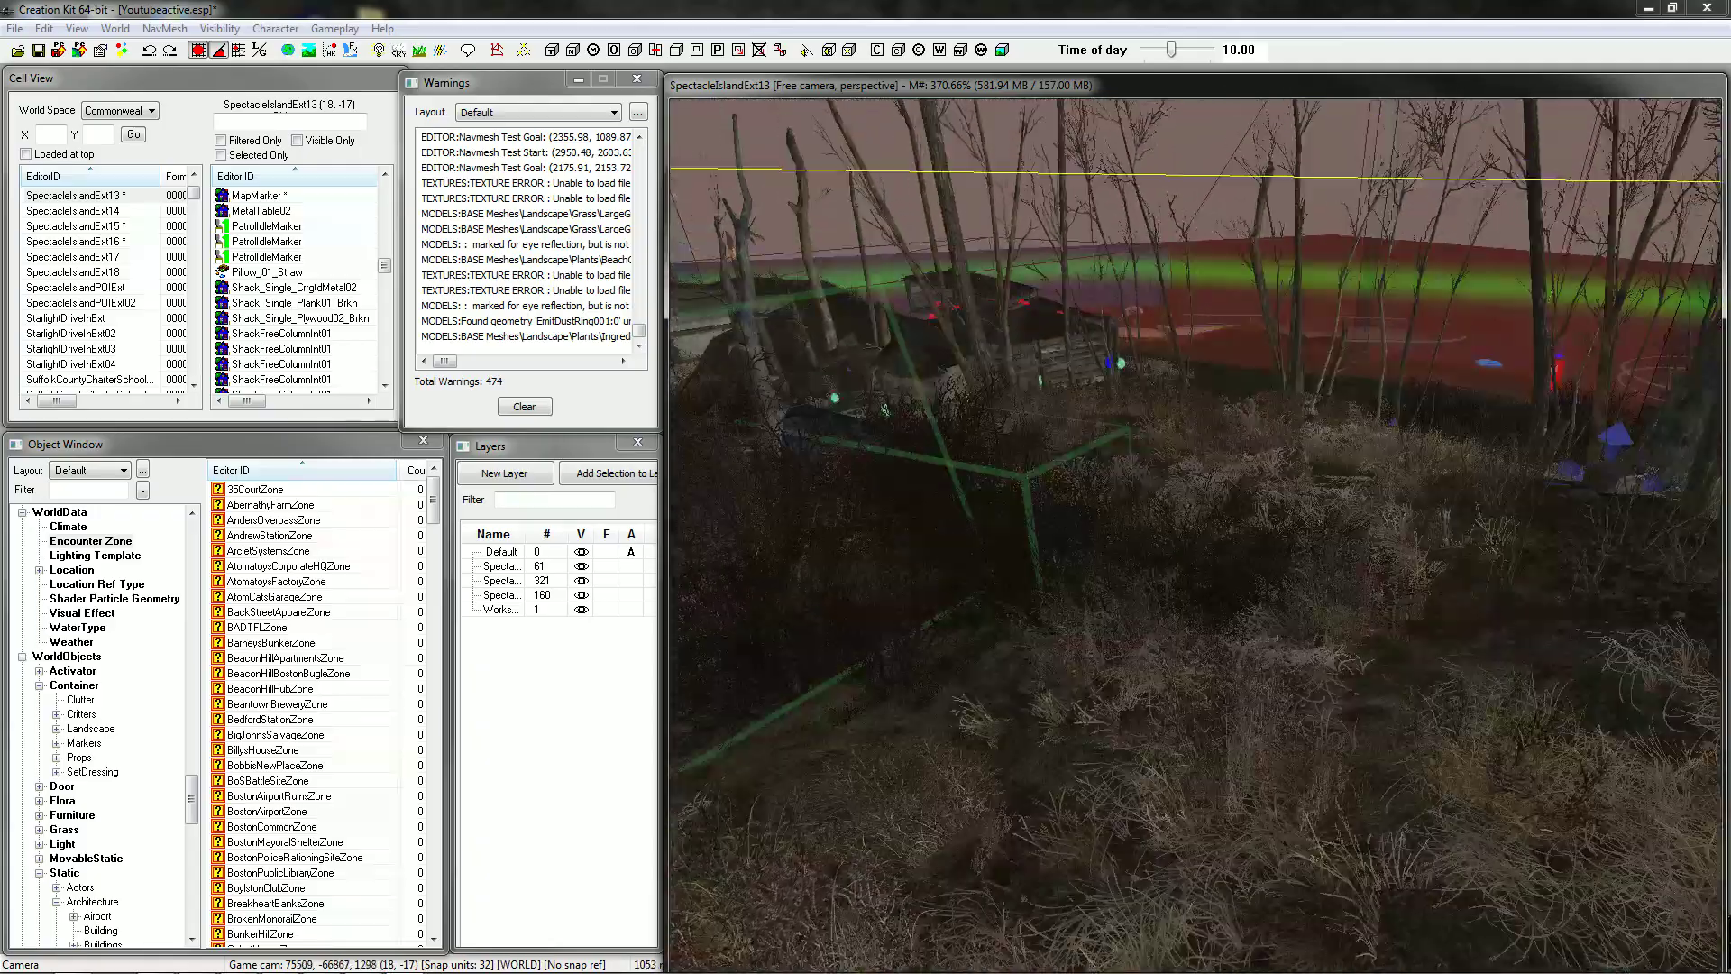
pyautogui.click(72, 492)
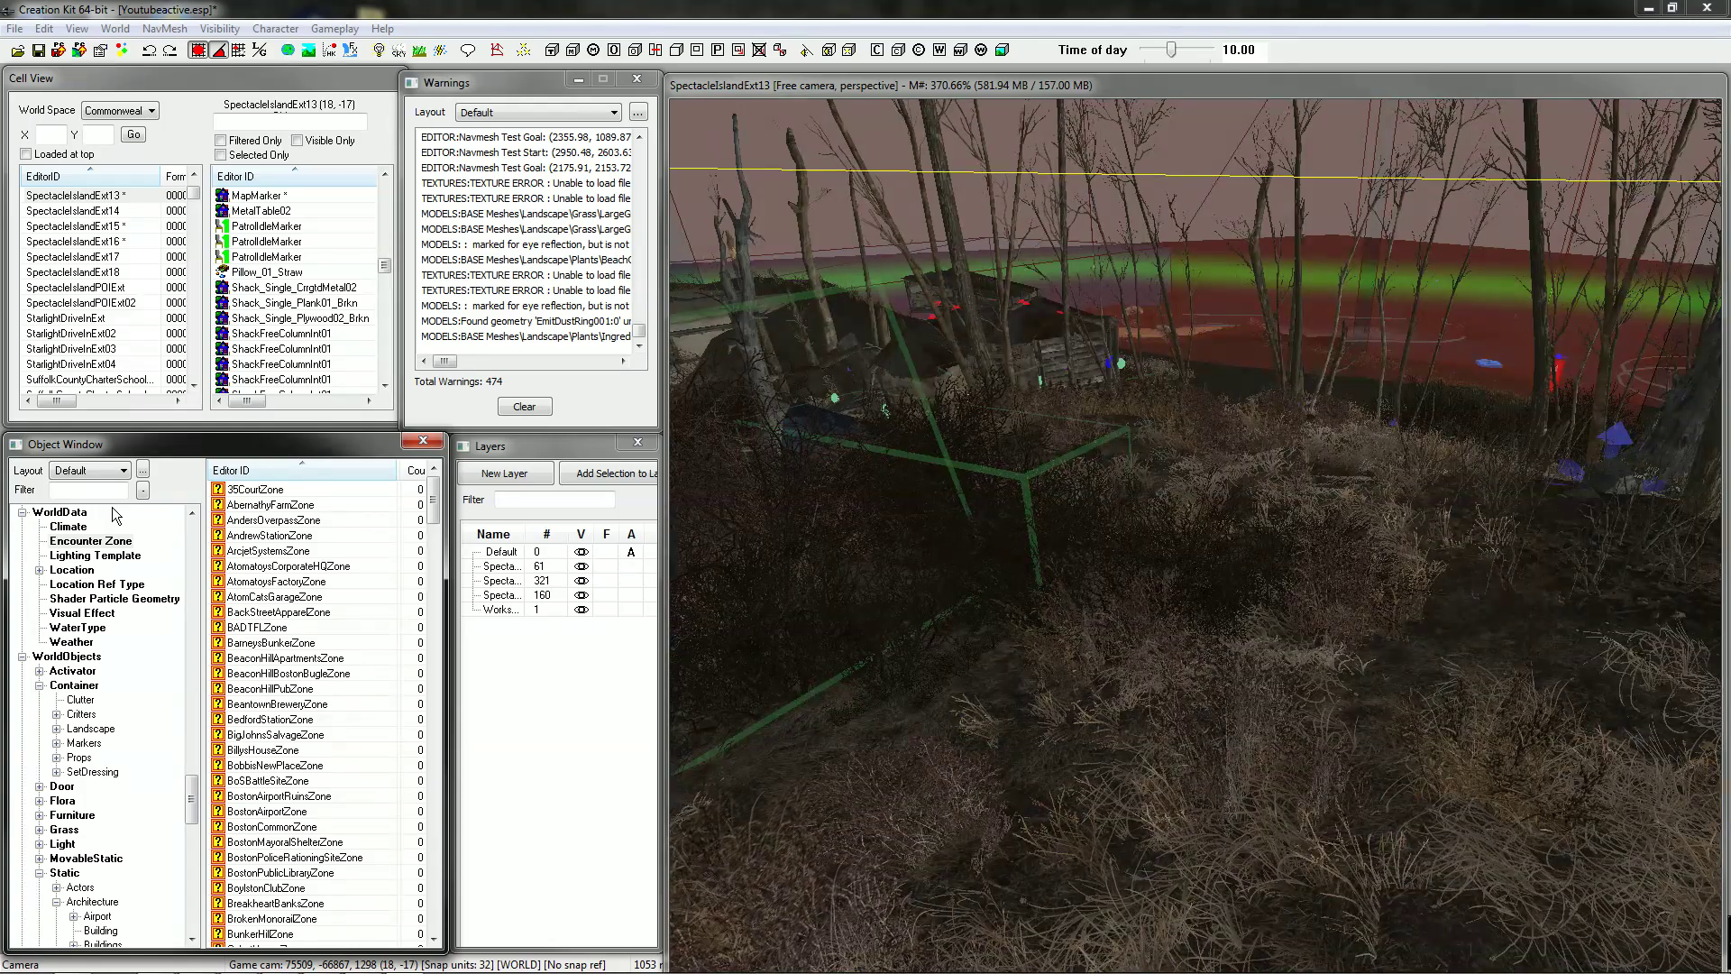
pyautogui.write('mapmarker')
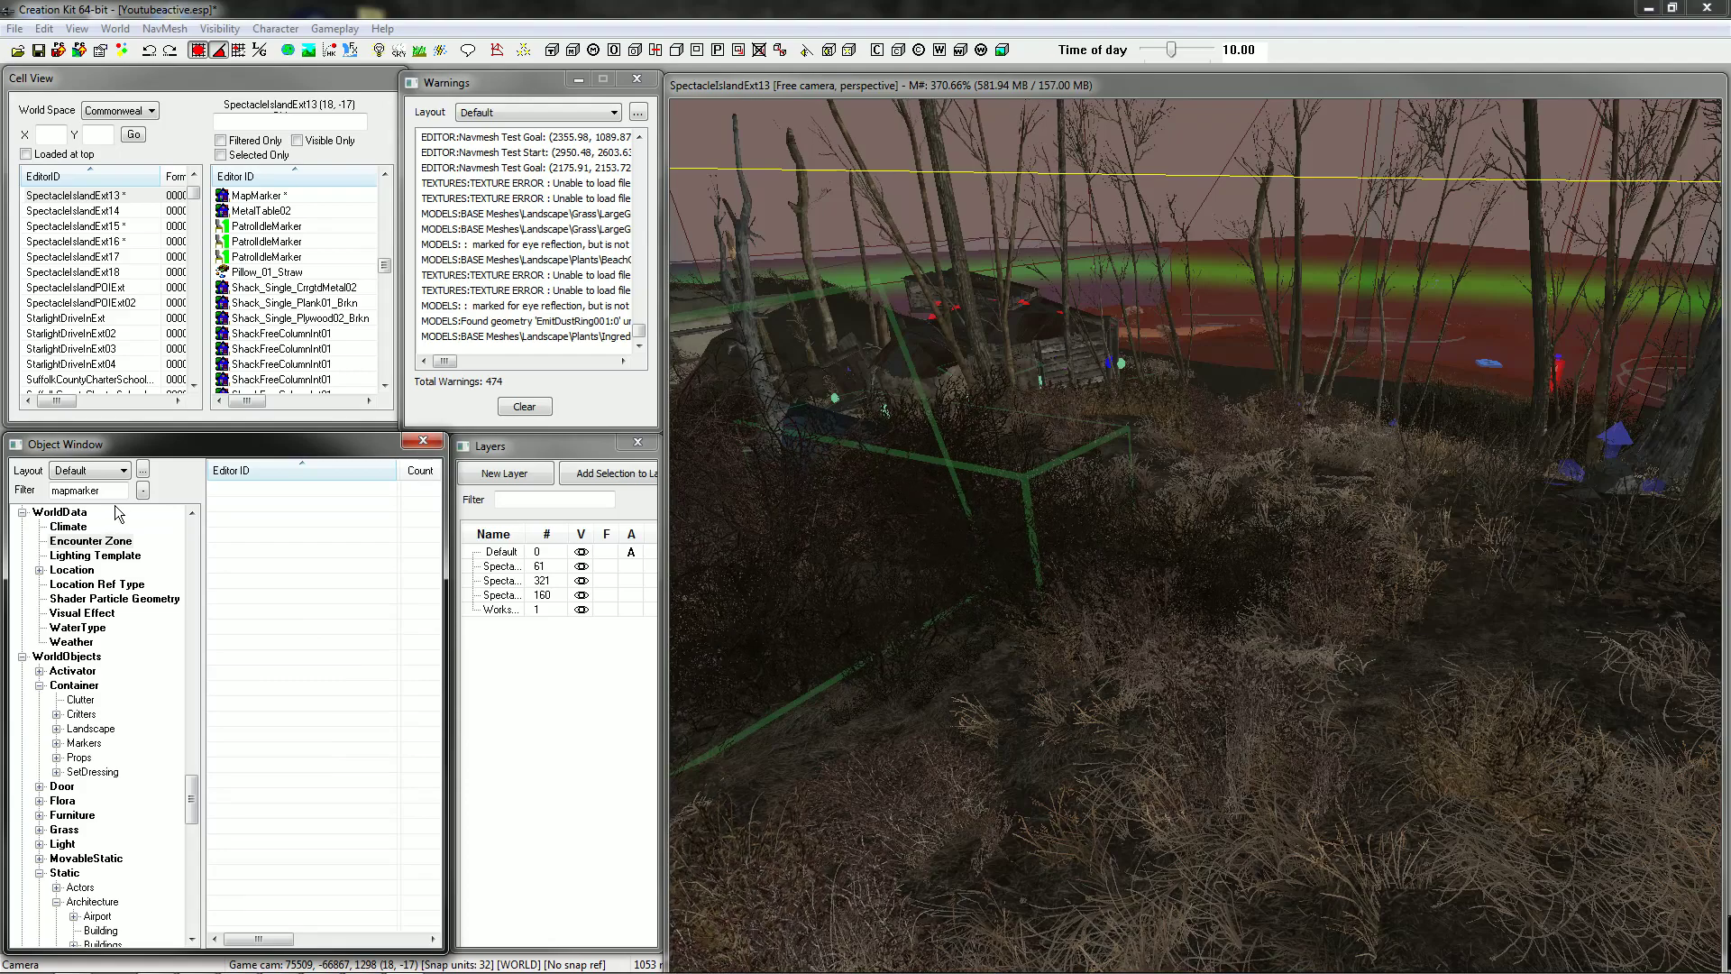
pyautogui.moveTo(190, 818); pyautogui.dragTo(191, 923)
pyautogui.click(40, 933)
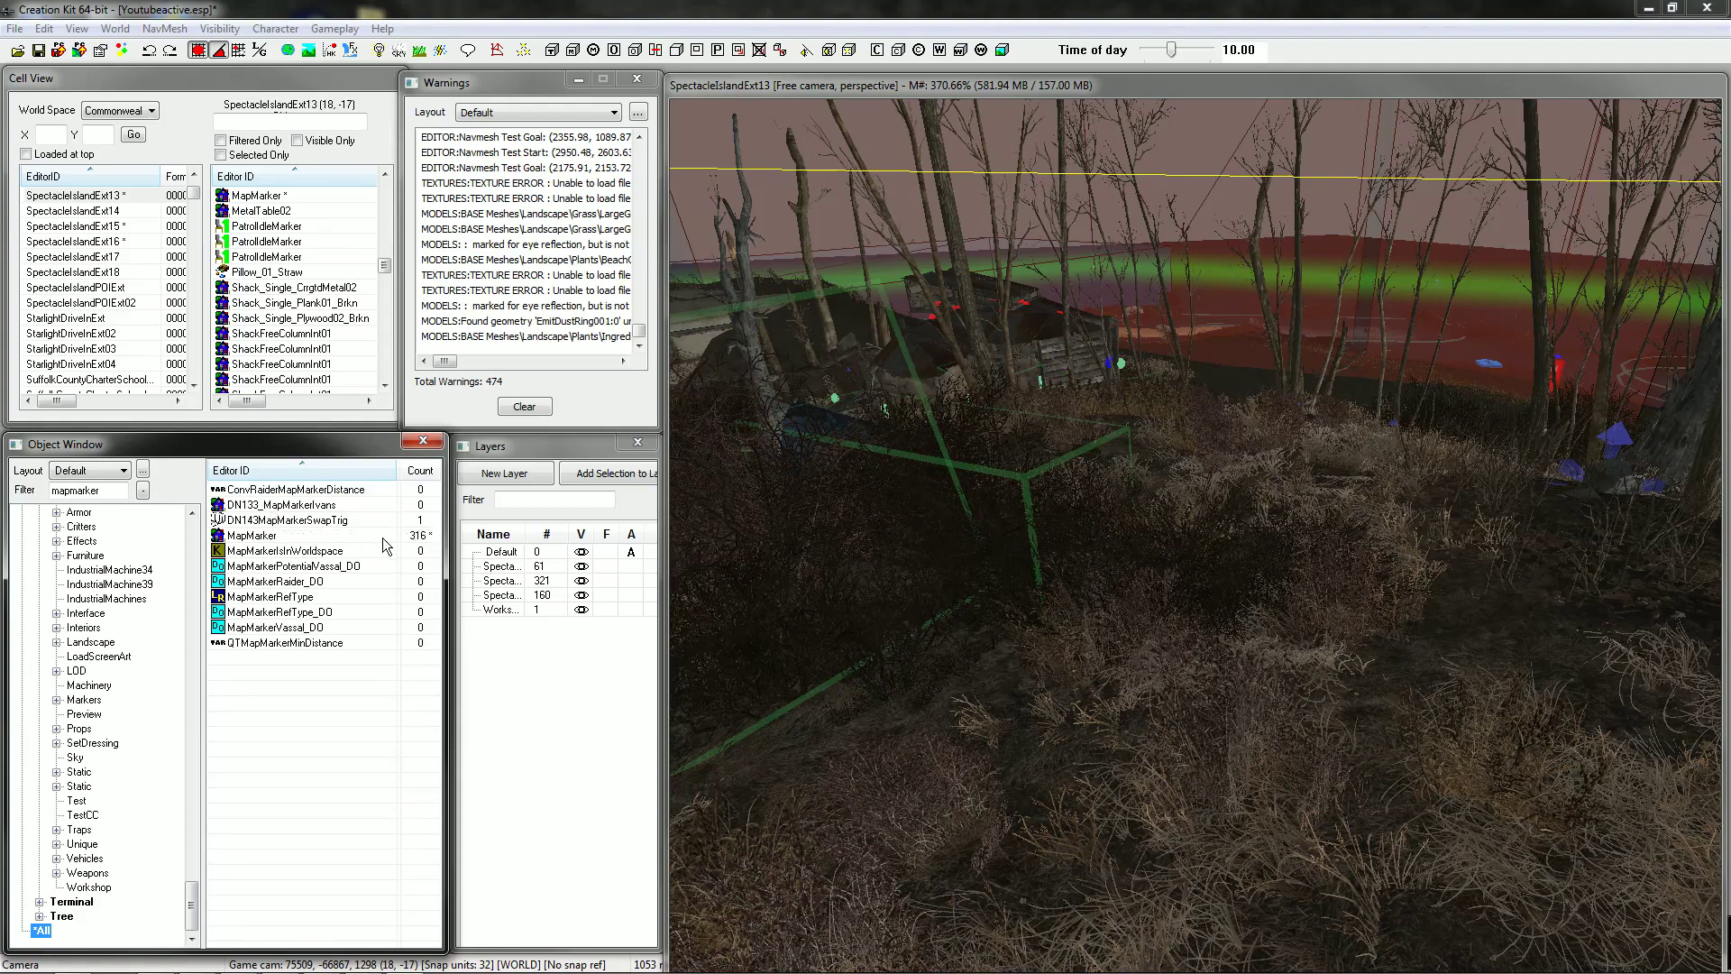
# Place a MapMarker on the wooded ground and check its base object's settings from its reference properties.
pyautogui.click(255, 535)
pyautogui.moveTo(254, 535)
pyautogui.mouseDown()
pyautogui.moveTo(1191, 603)
pyautogui.moveTo(1172, 525)
pyautogui.mouseUp()
pyautogui.doubleClick(967, 545)
pyautogui.click(999, 300)
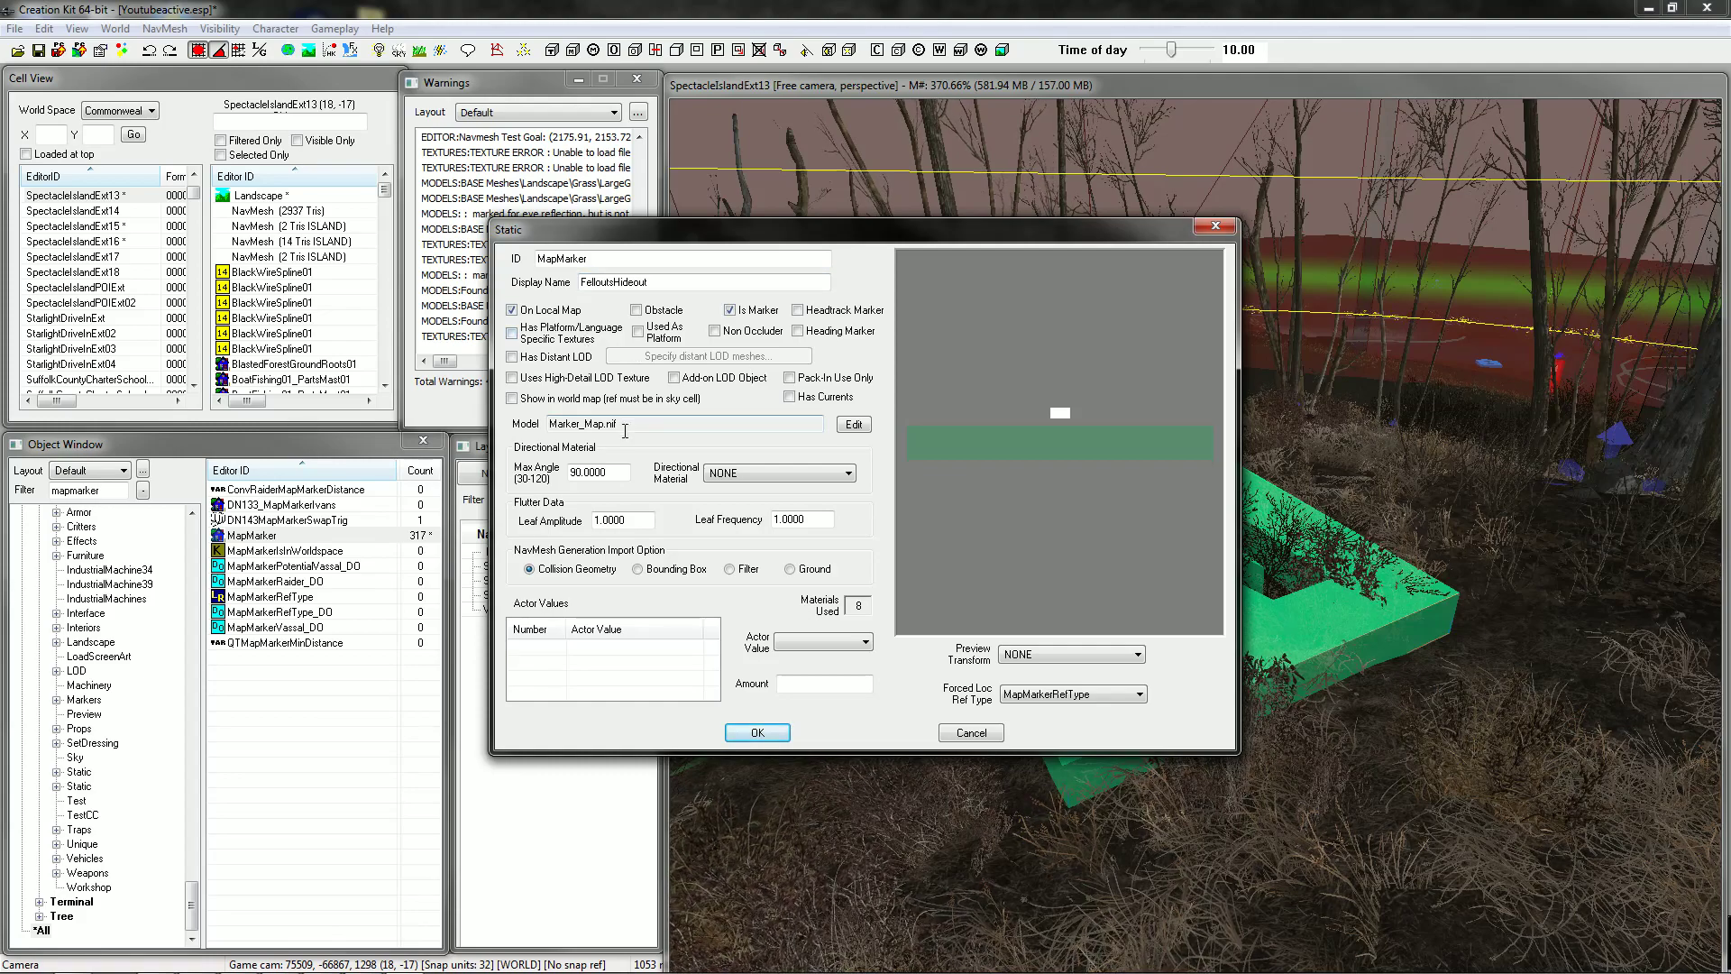
pyautogui.click(757, 733)
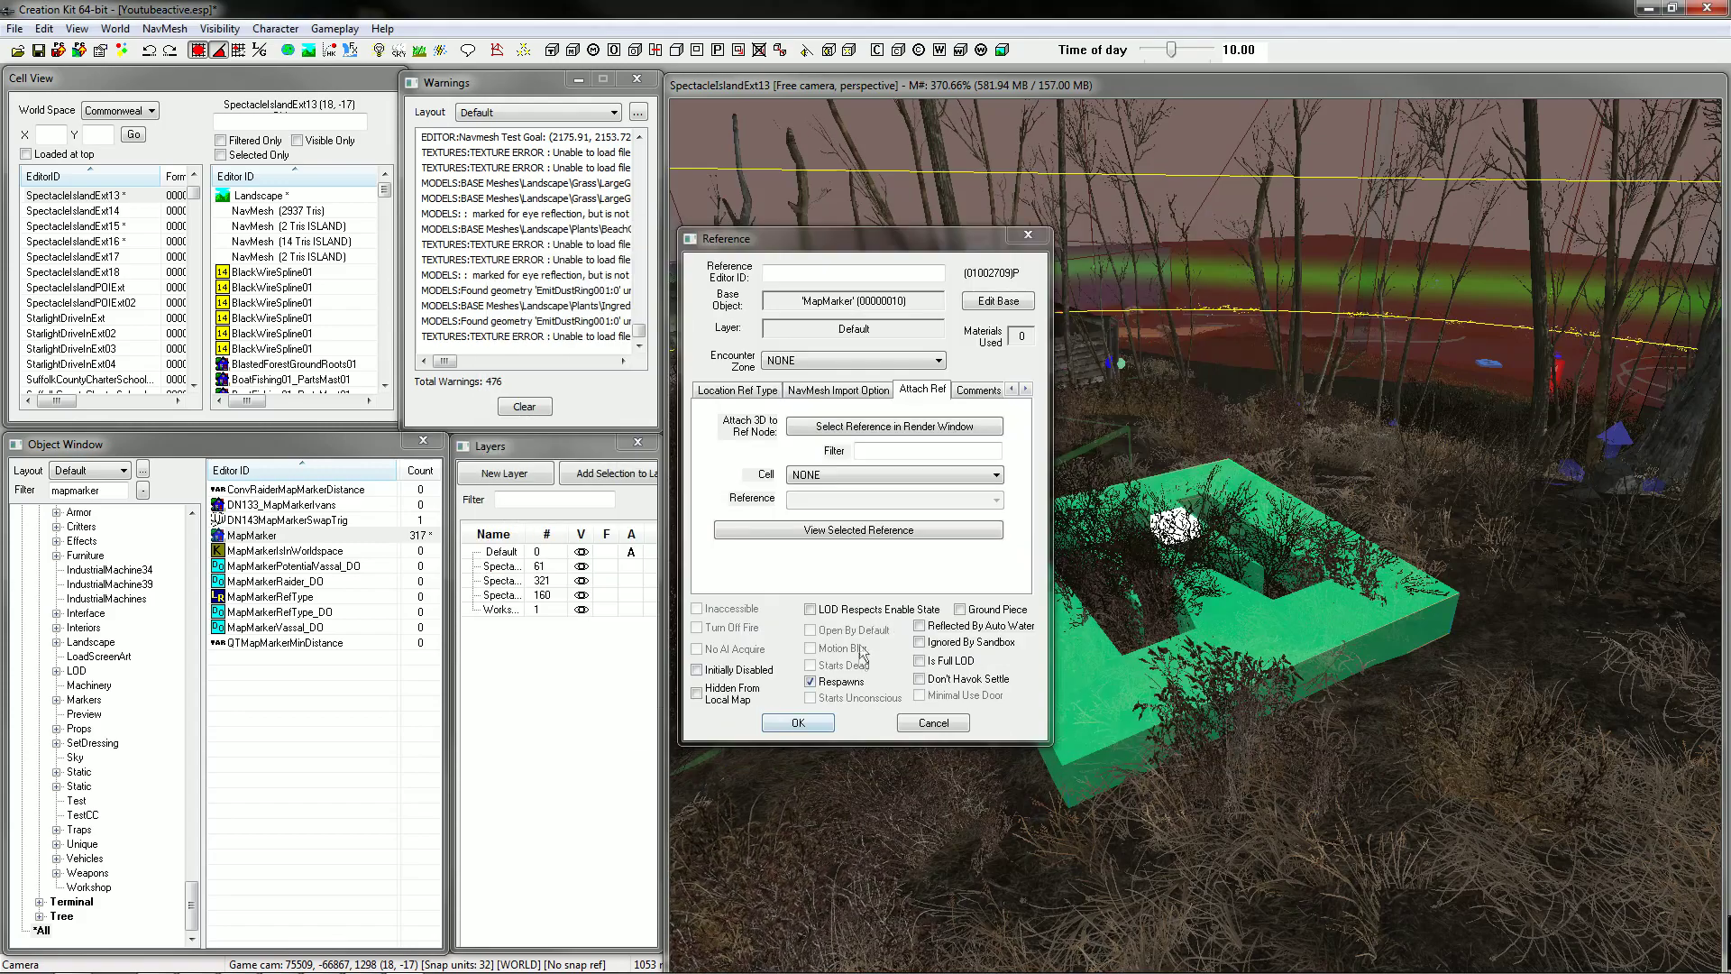
# Enable marker data for the new MapMarker and give it the custom name "poppapa" instead of the location name.
pyautogui.click(818, 395)
pyautogui.click(727, 395)
pyautogui.click(1011, 390)
pyautogui.click(1012, 390)
pyautogui.click(1012, 389)
pyautogui.click(1012, 389)
pyautogui.click(771, 389)
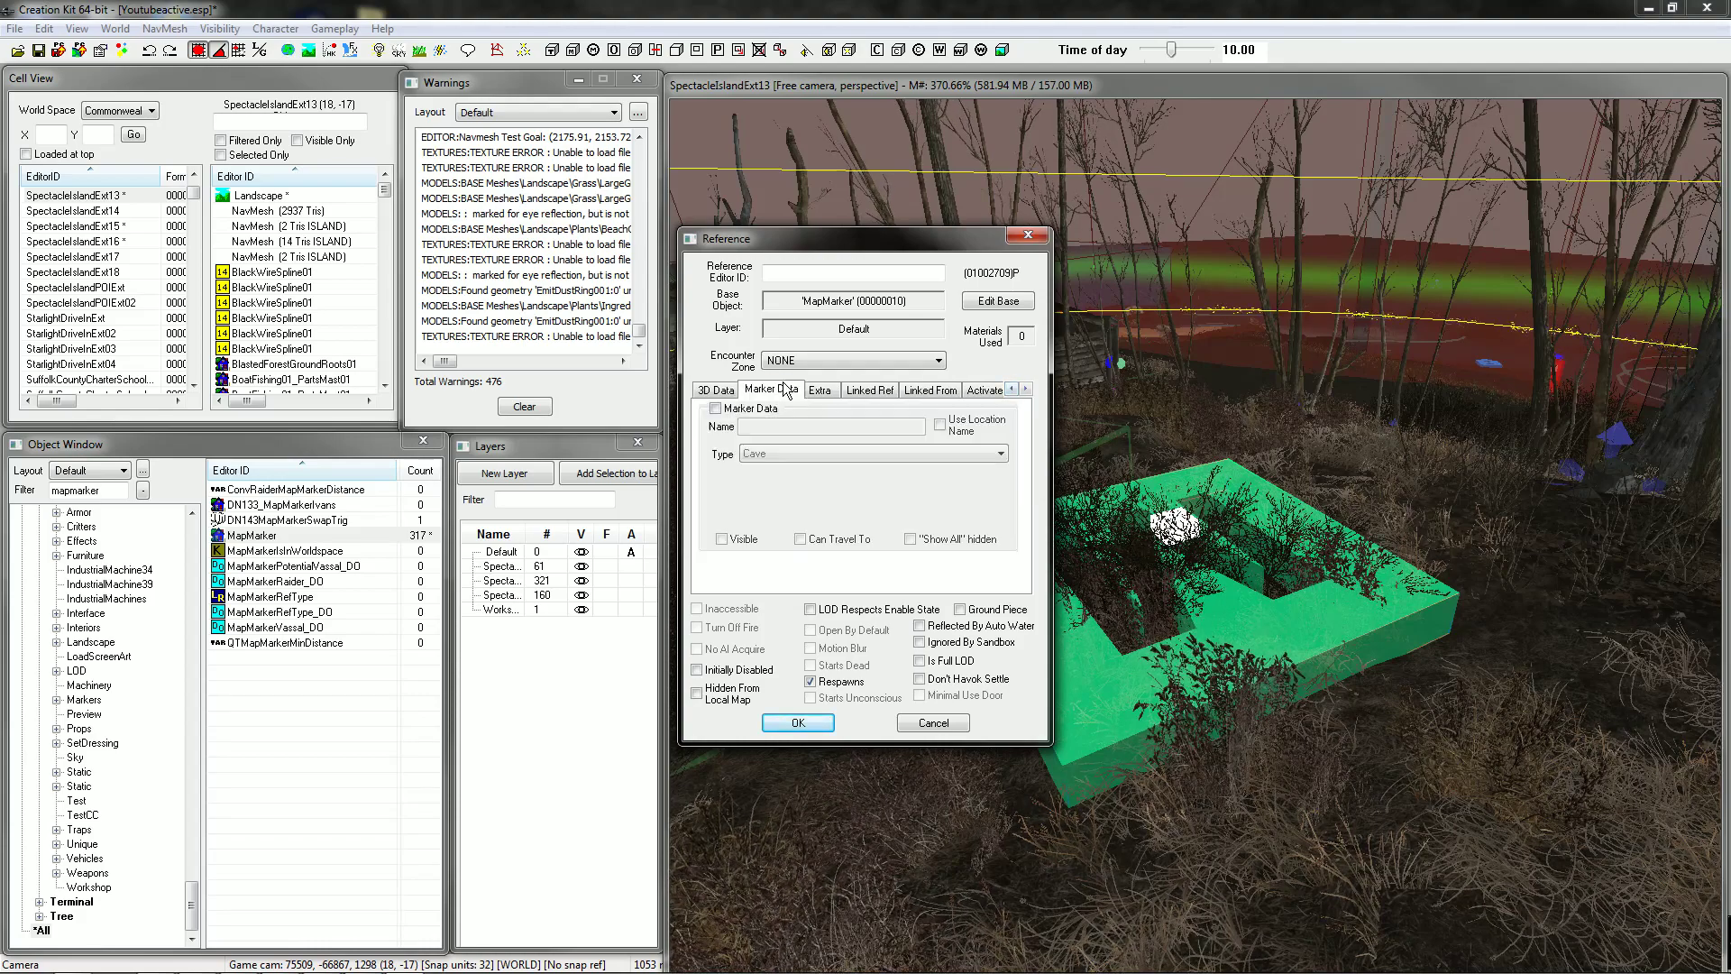
pyautogui.click(716, 409)
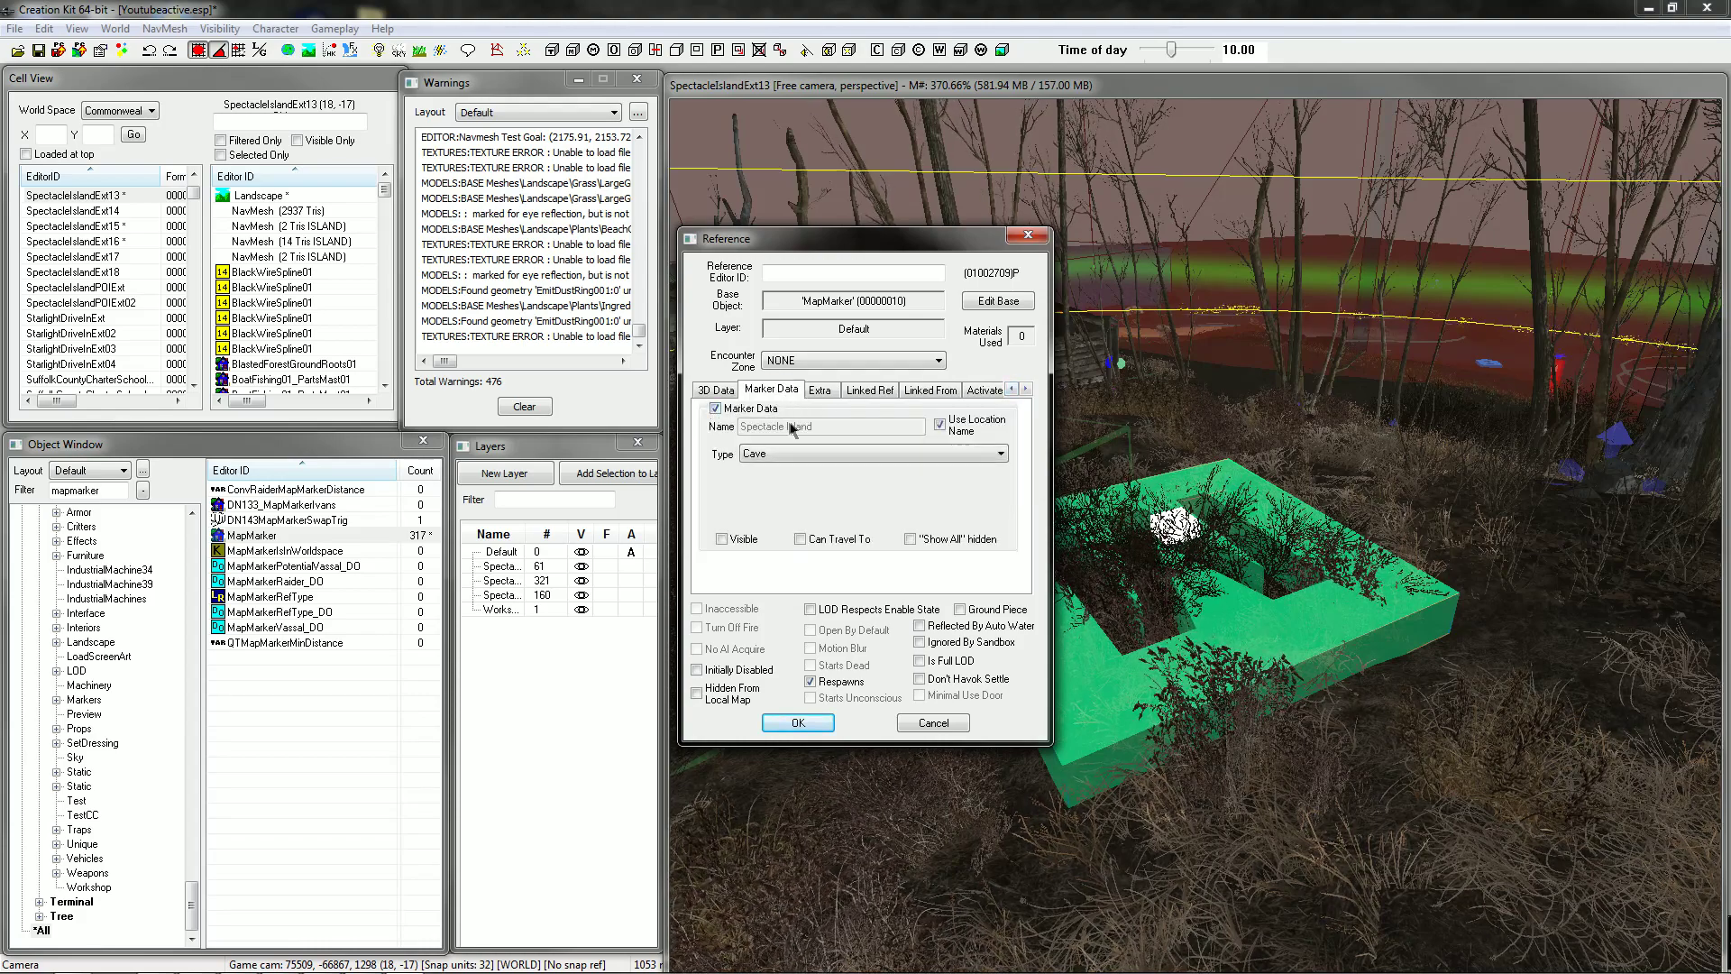
pyautogui.click(941, 424)
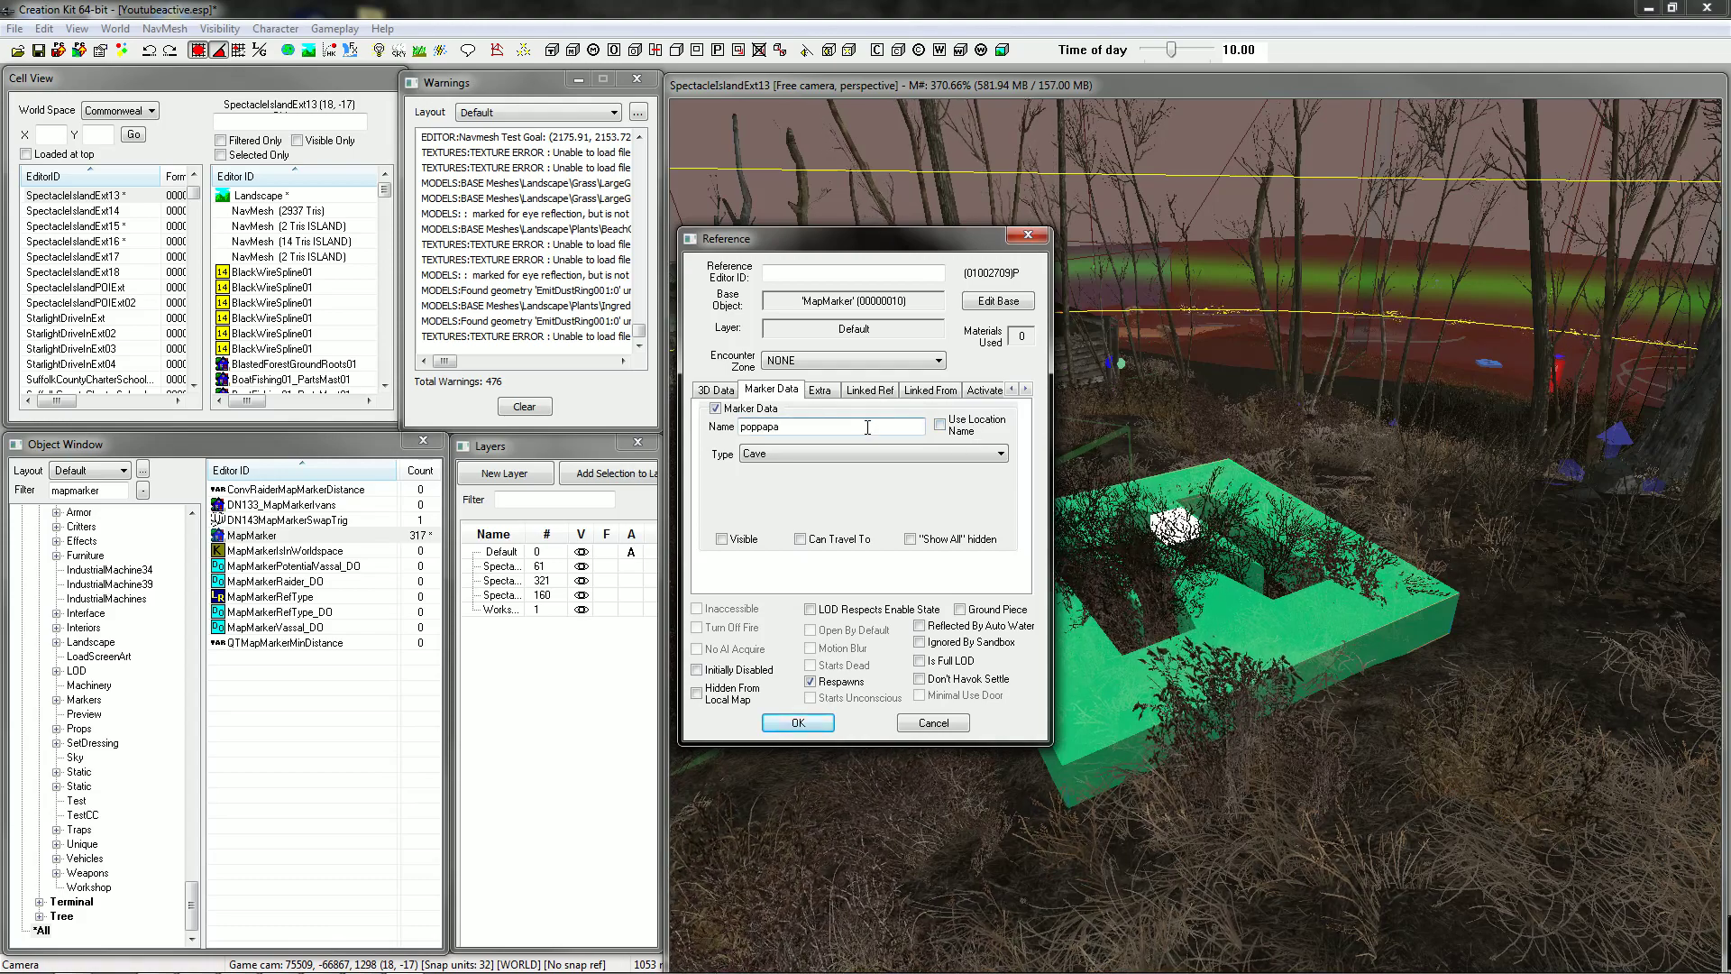
# Set the map marker's type to Radio Tower and accept the reference properties.
pyautogui.click(827, 453)
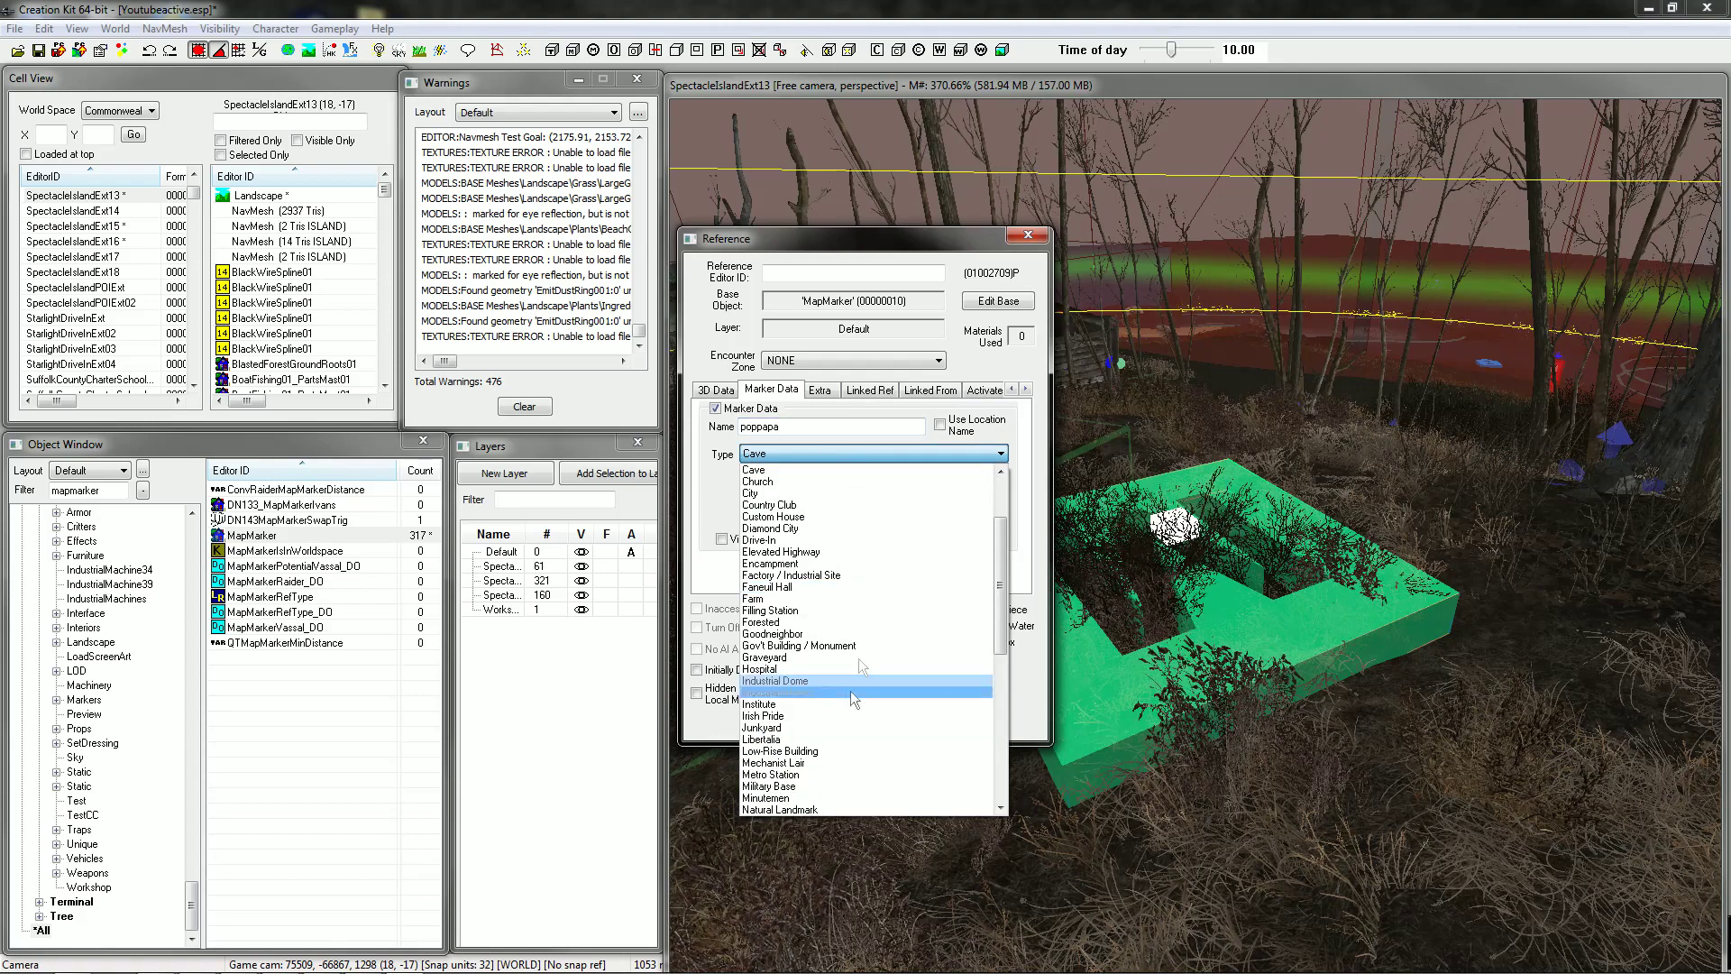
pyautogui.scroll(-3, 830, 676)
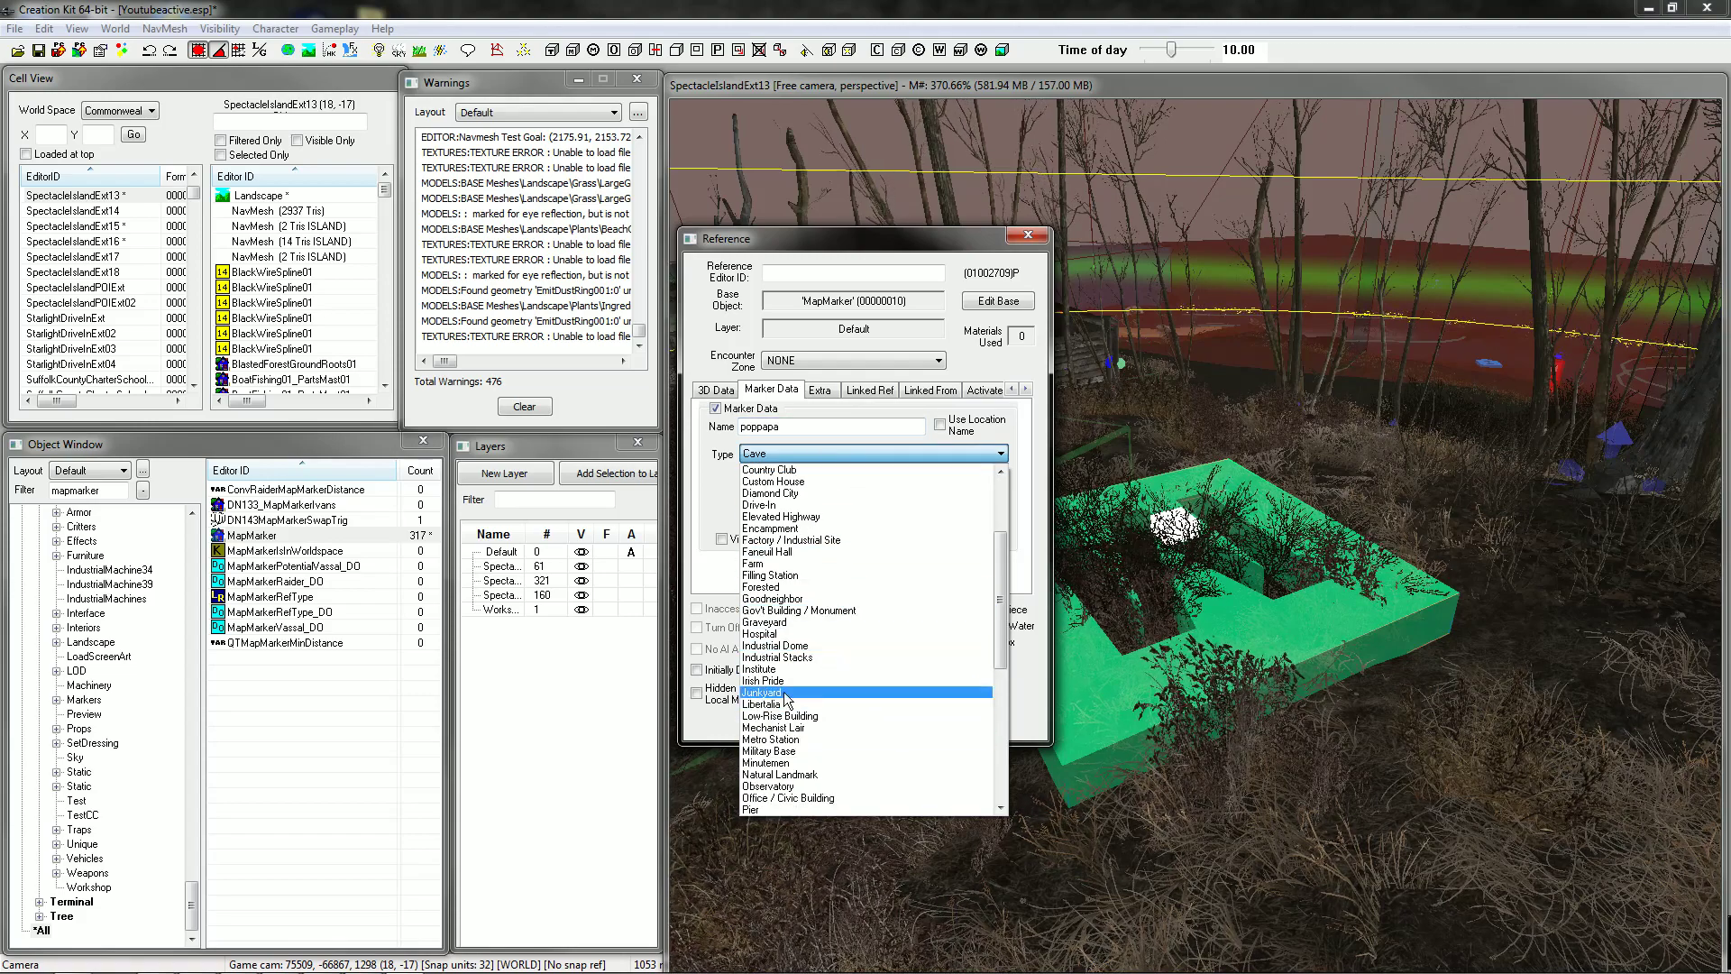
pyautogui.scroll(-8, 784, 694)
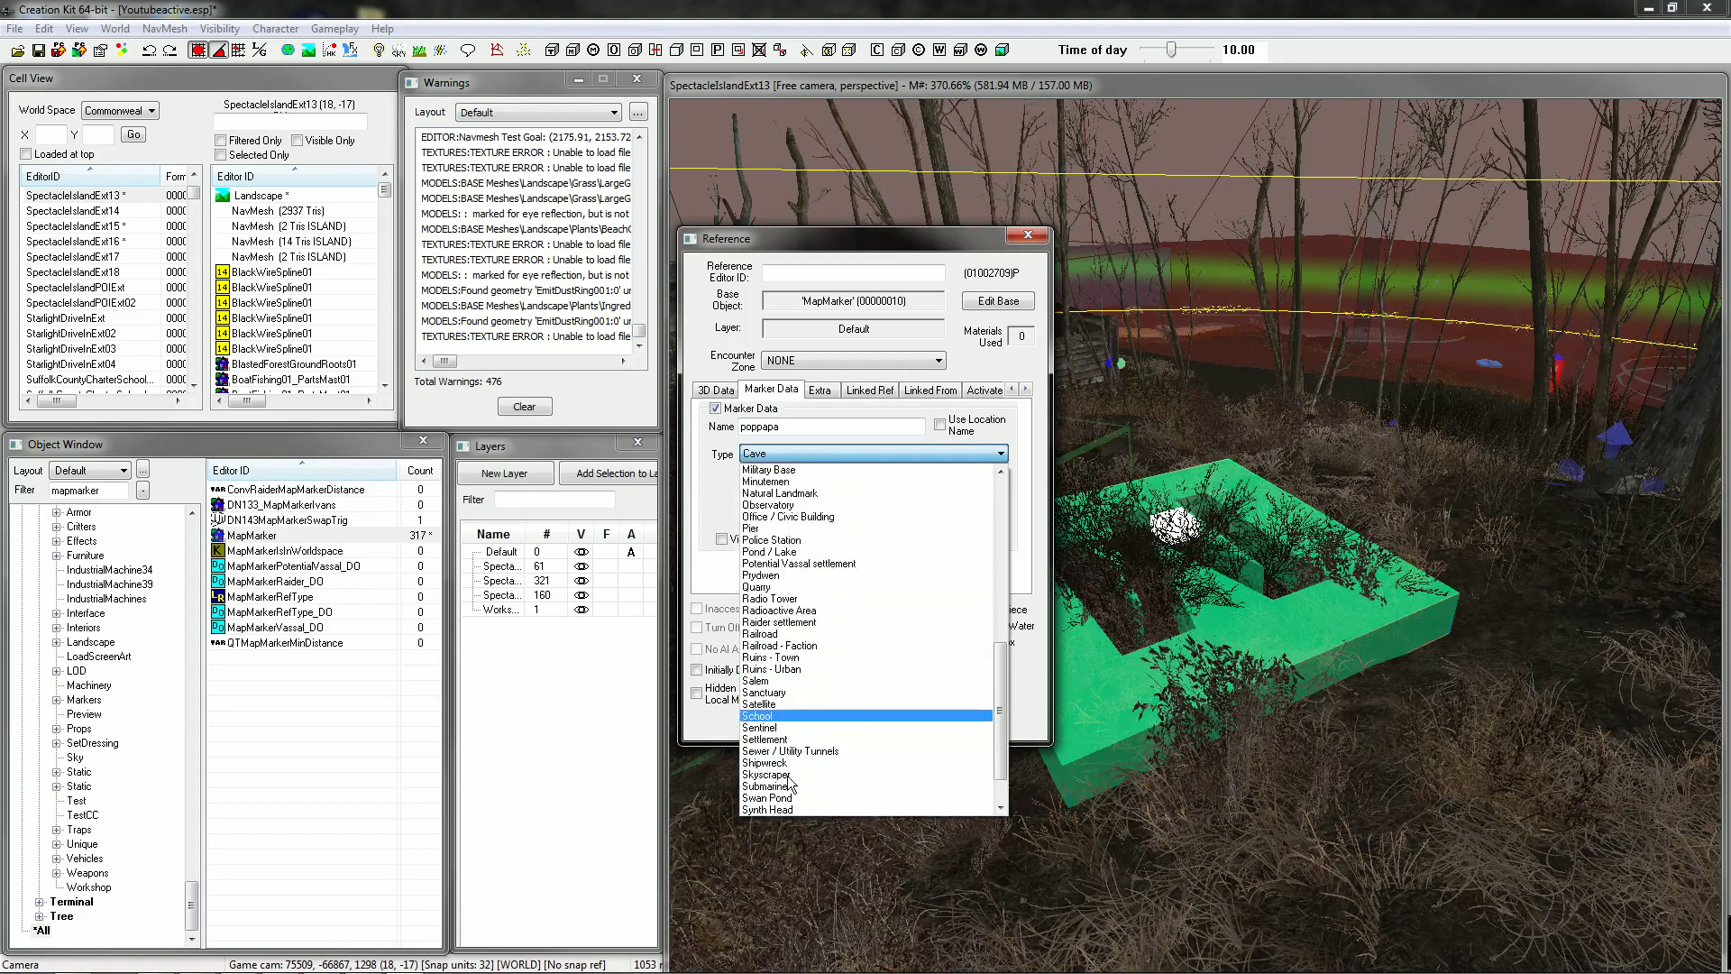
pyautogui.scroll(2, 823, 627)
pyautogui.scroll(-2, 823, 622)
pyautogui.click(834, 544)
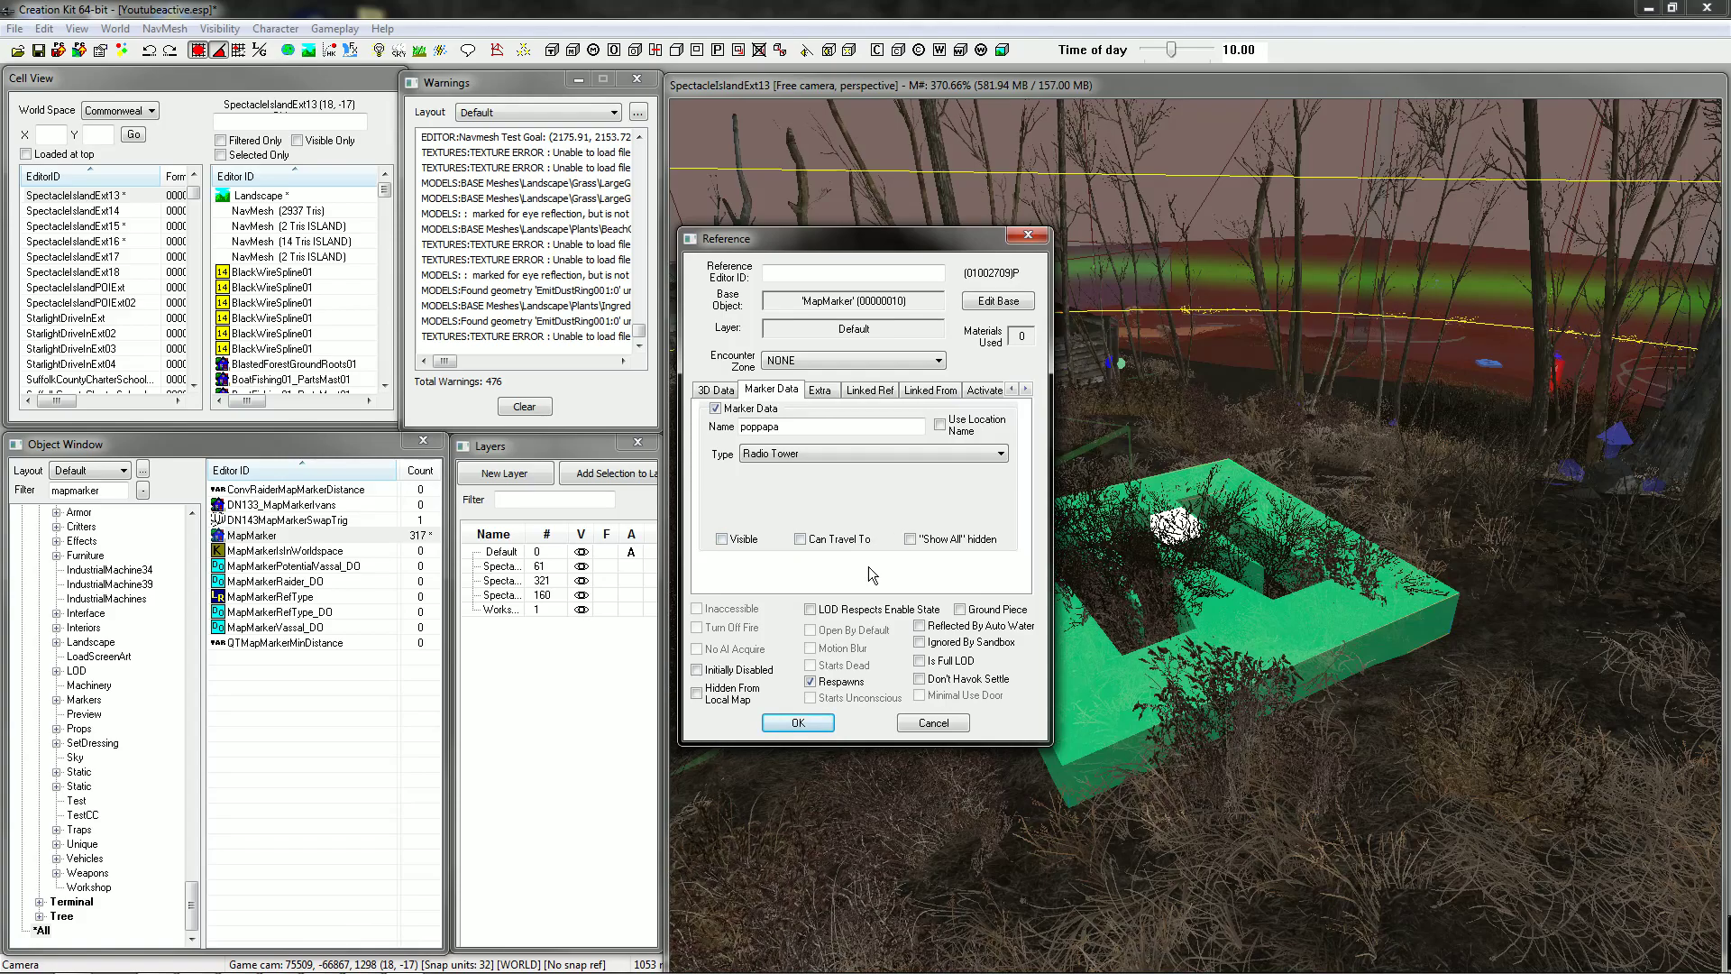
pyautogui.click(818, 724)
# Examine the new map marker and its surroundings, including the slope up to the bunker, from several angles.
pyautogui.moveTo(901, 649)
pyautogui.keyDown('shift'); pyautogui.mouseDown(button='middle')
pyautogui.moveTo(938, 651)
pyautogui.moveTo(1000, 703)
pyautogui.moveTo(978, 631)
pyautogui.moveTo(1208, 631)
pyautogui.mouseUp(button='middle'); pyautogui.keyUp('shift')
pyautogui.moveTo(1178, 522); pyautogui.dragTo(1220, 740, button='middle')
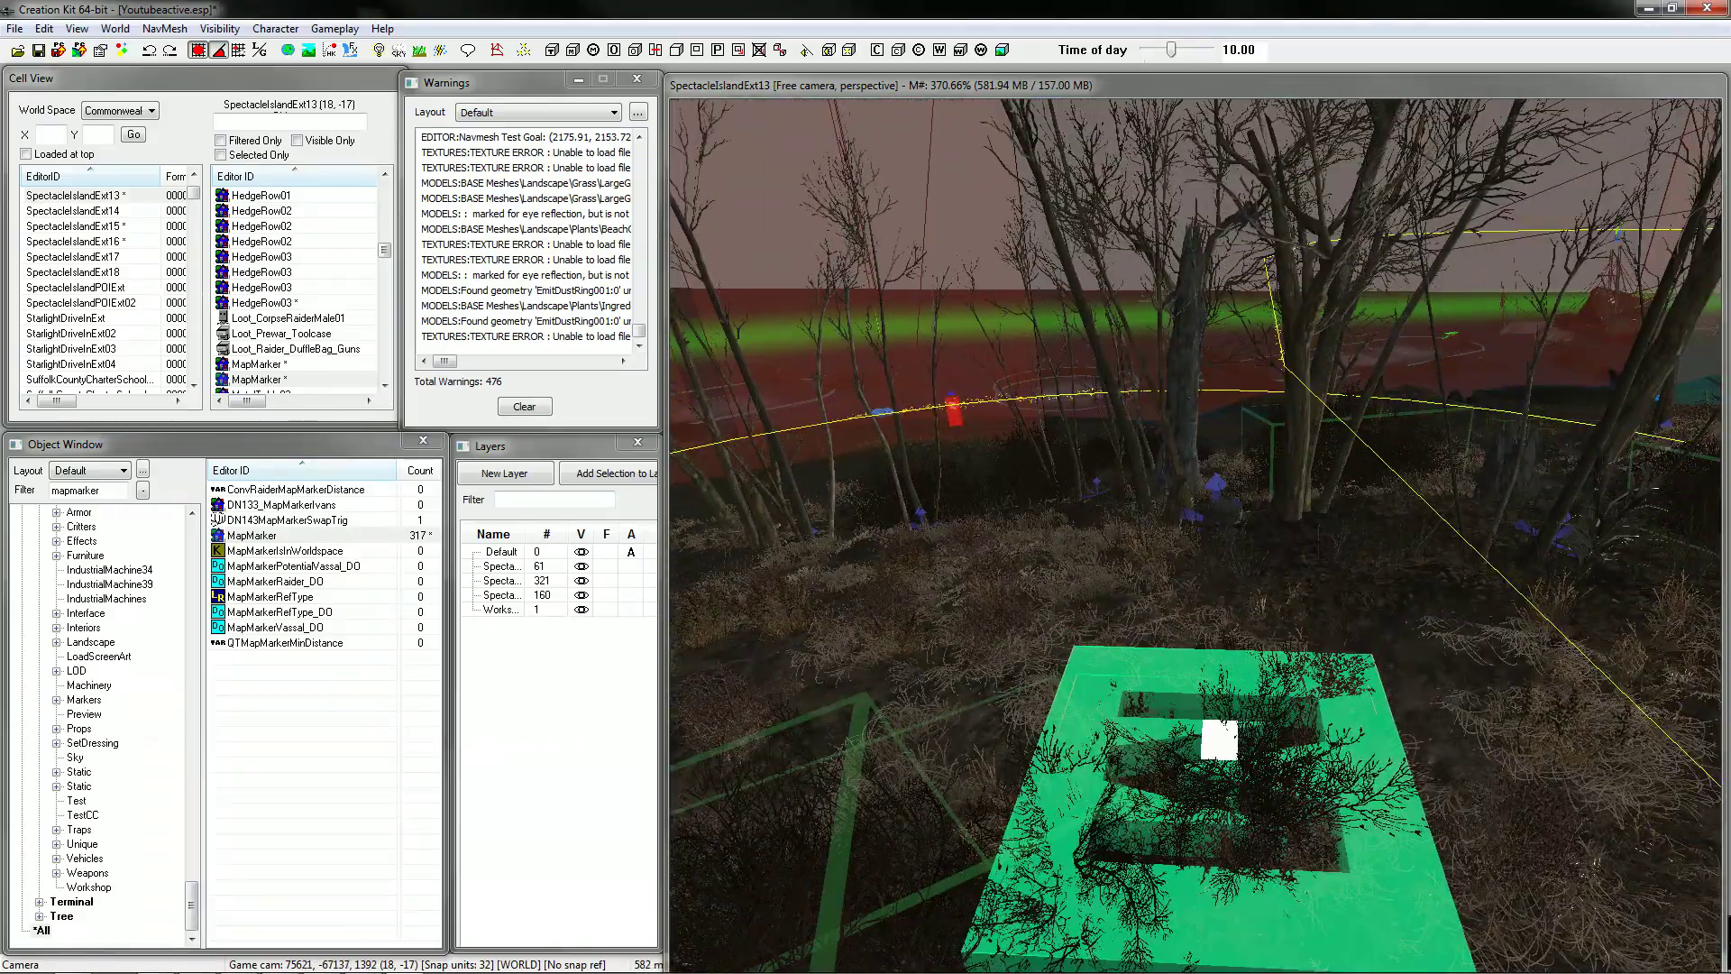
pyautogui.moveTo(1258, 757); pyautogui.dragTo(1298, 717)
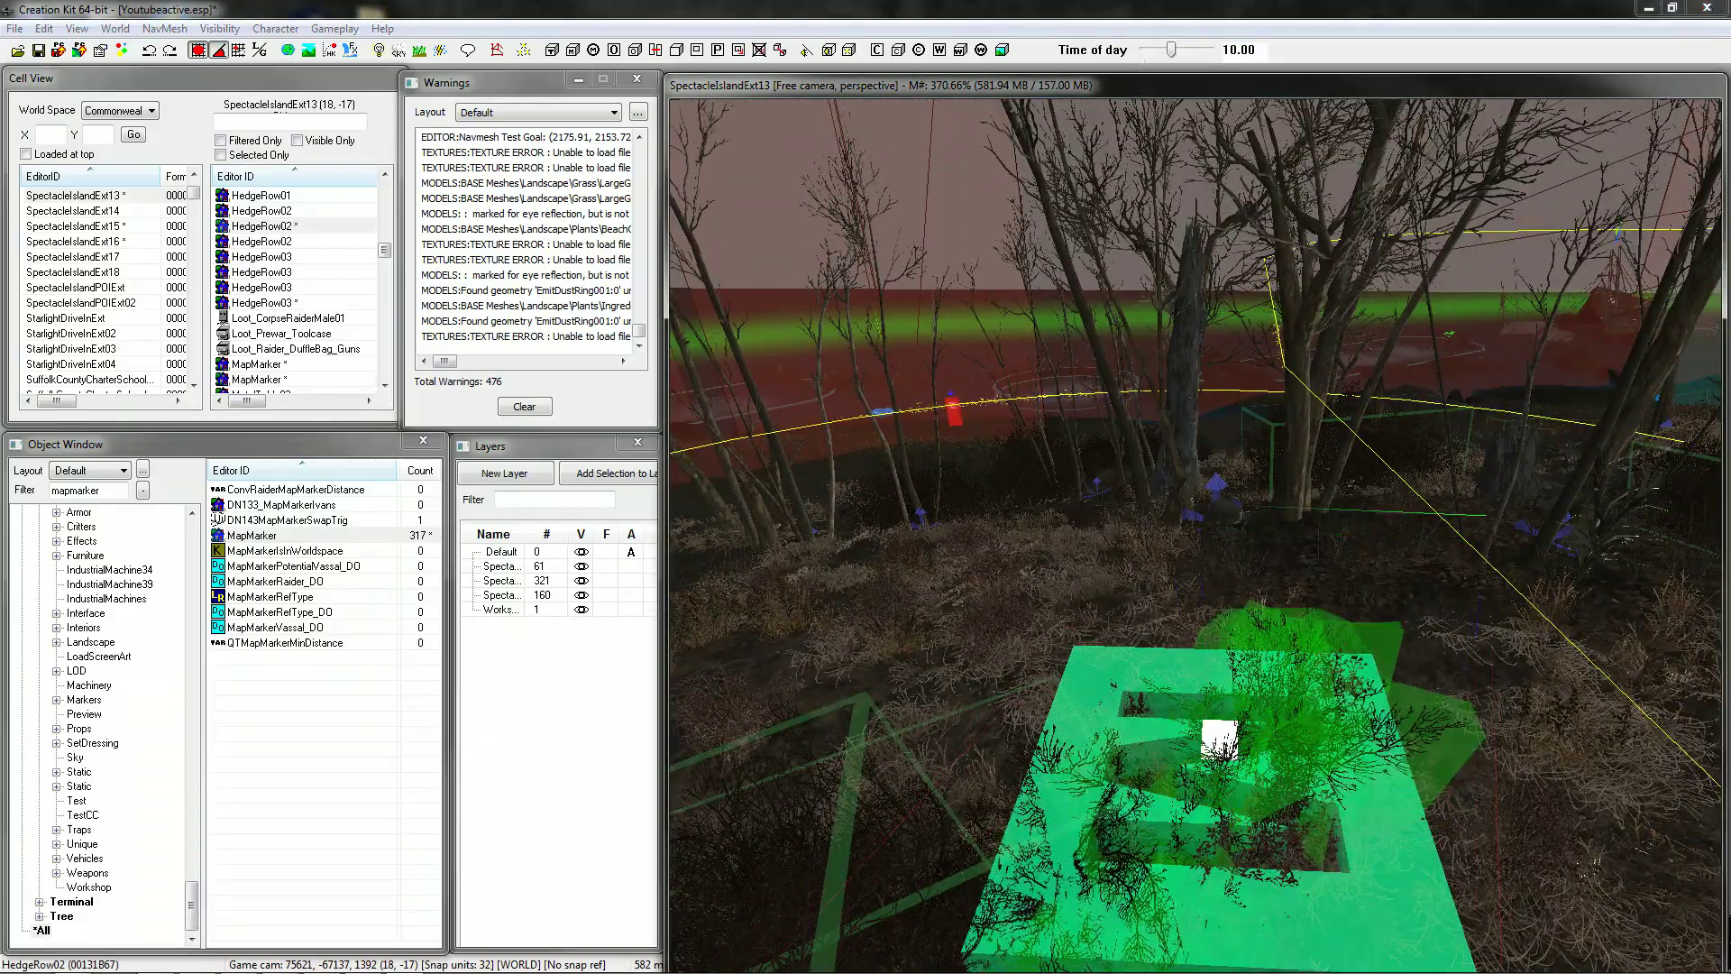
pyautogui.click(1298, 717)
pyautogui.scroll(-5, 1208, 622)
pyautogui.moveTo(1202, 618)
pyautogui.keyDown('shift'); pyautogui.mouseDown(button='middle')
pyautogui.moveTo(1280, 532)
pyautogui.moveTo(1353, 586)
pyautogui.moveTo(1205, 608)
pyautogui.mouseUp(button='middle'); pyautogui.keyUp('shift')
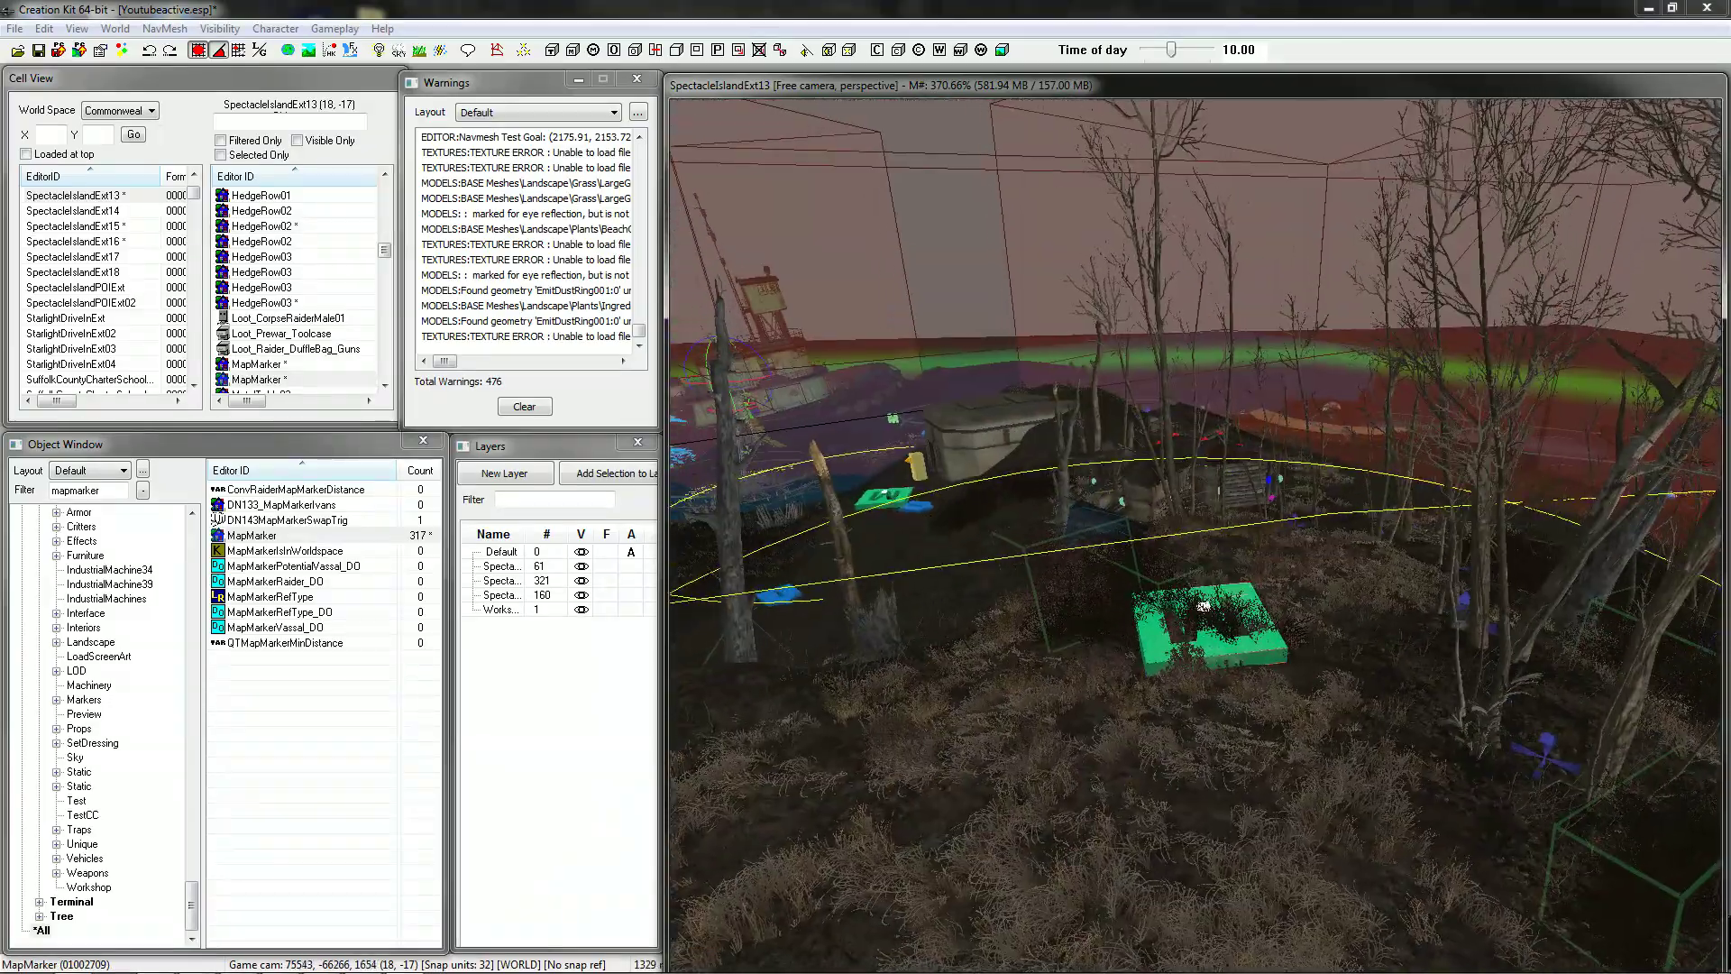
pyautogui.moveTo(1204, 607); pyautogui.dragTo(1222, 607, button='right')
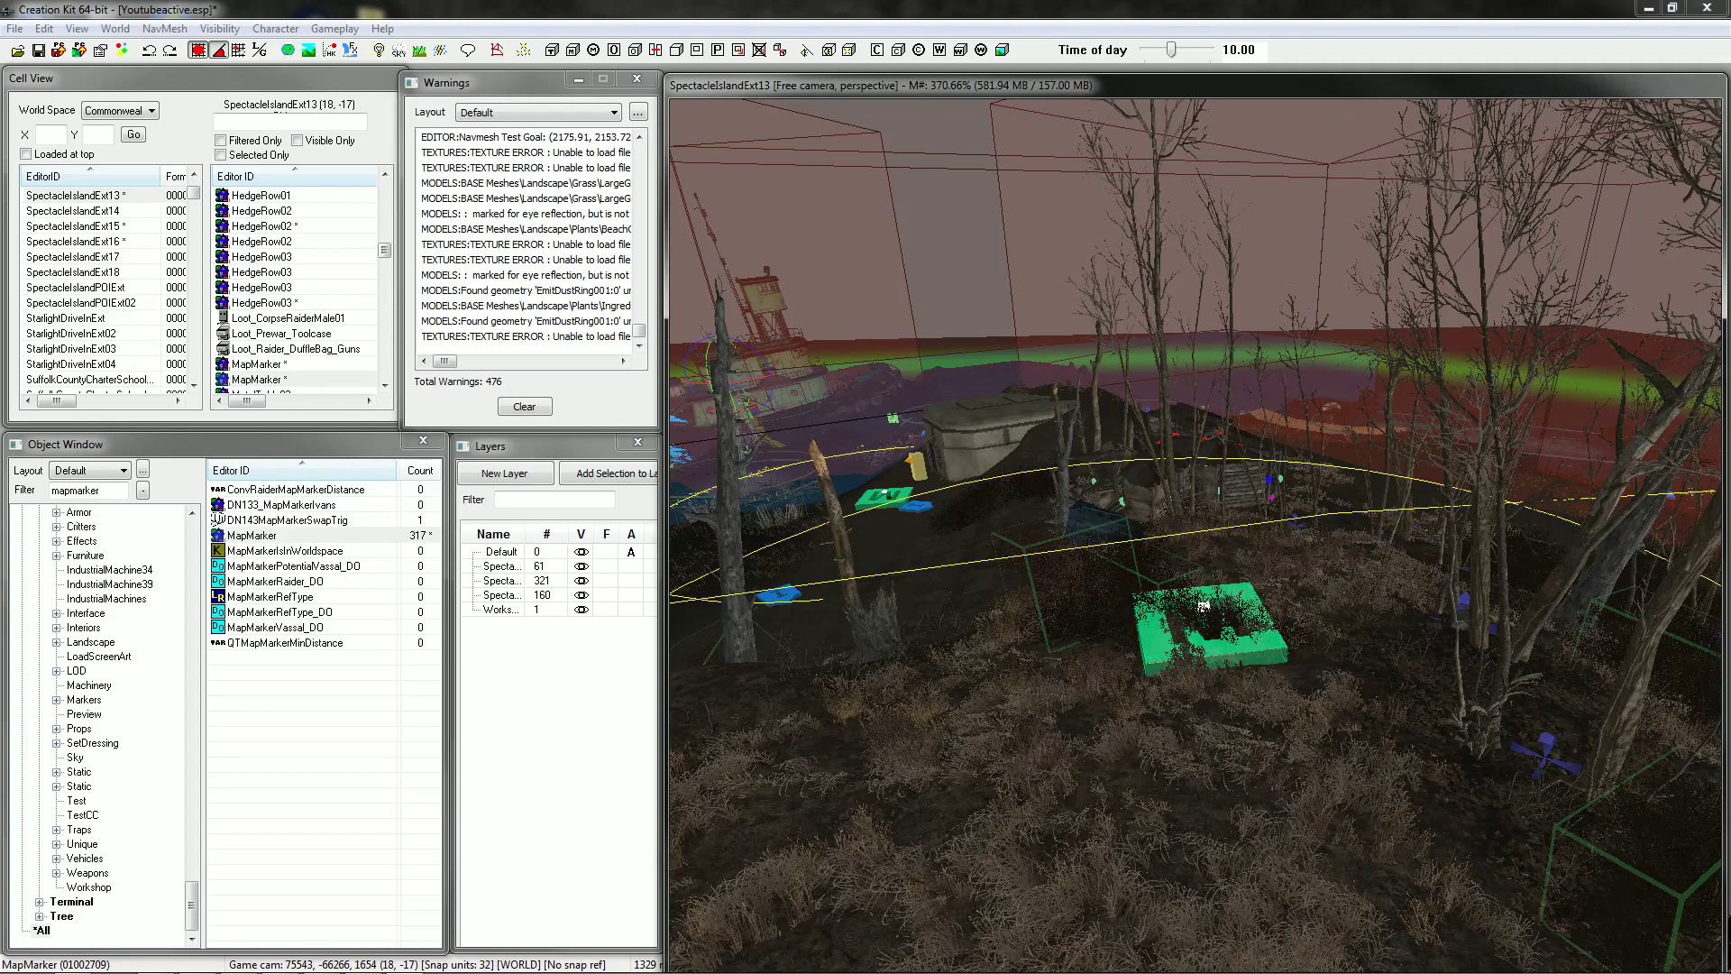
pyautogui.keyDown('shift'); pyautogui.moveTo(1204, 608); pyautogui.dragTo(1231, 671, button='middle'); pyautogui.keyUp('shift')
pyautogui.scroll(-2, 1203, 615)
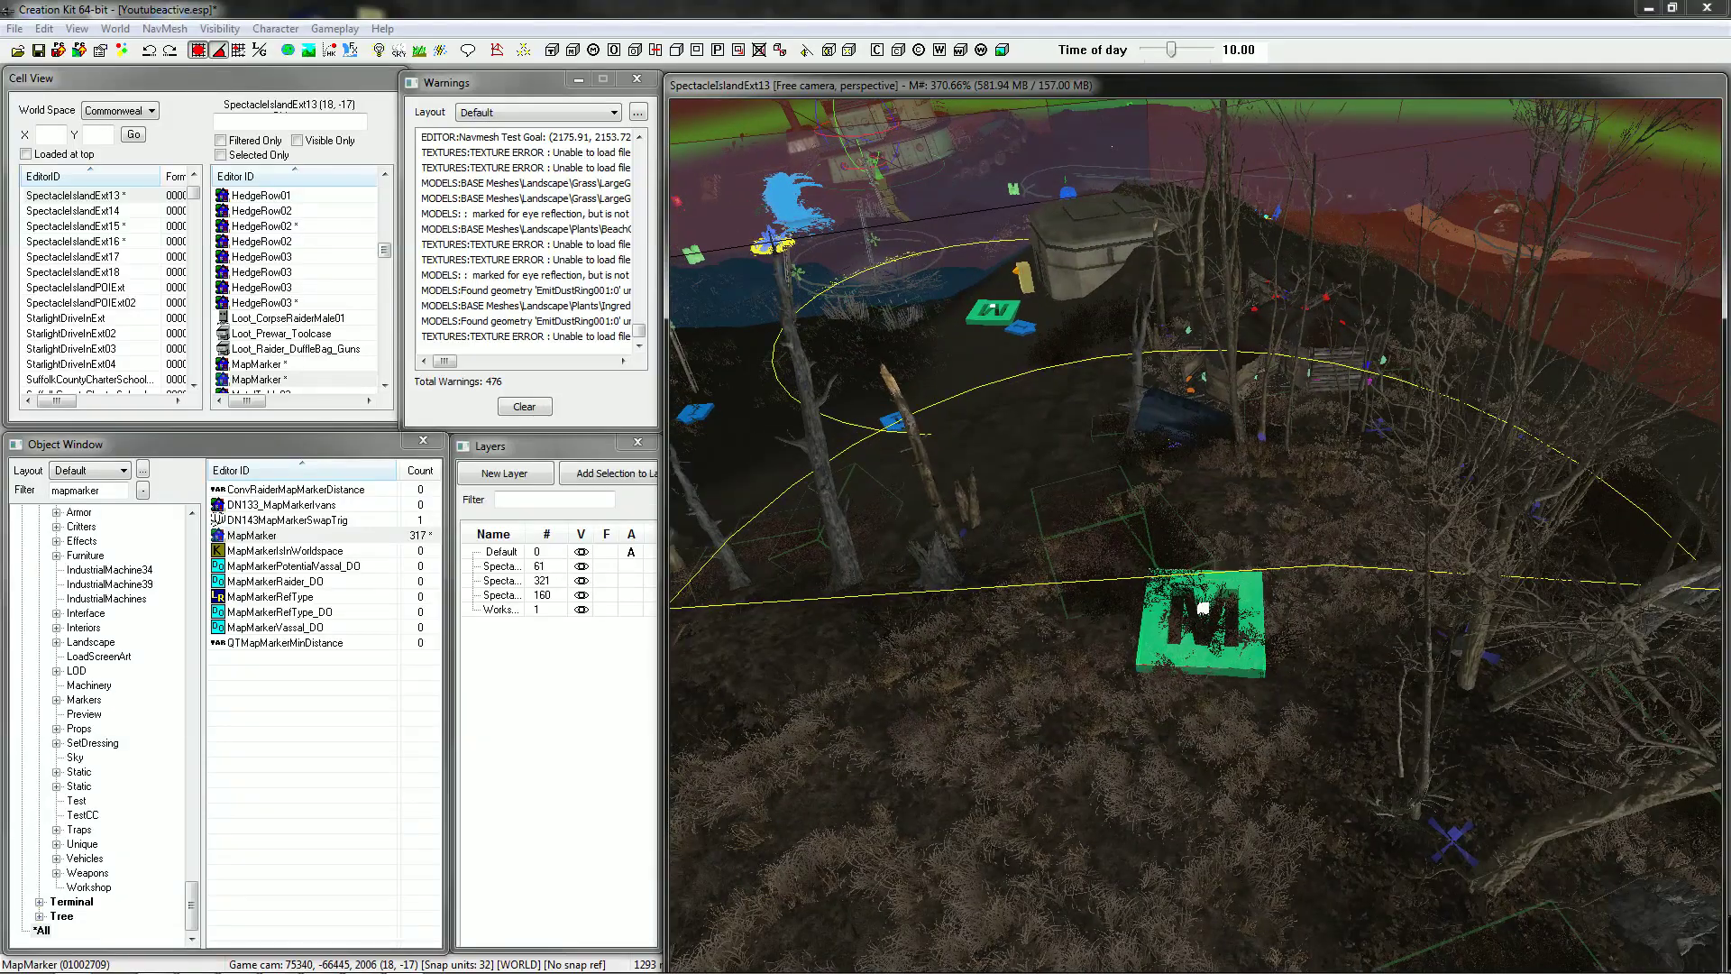
pyautogui.scroll(-3, 1202, 604)
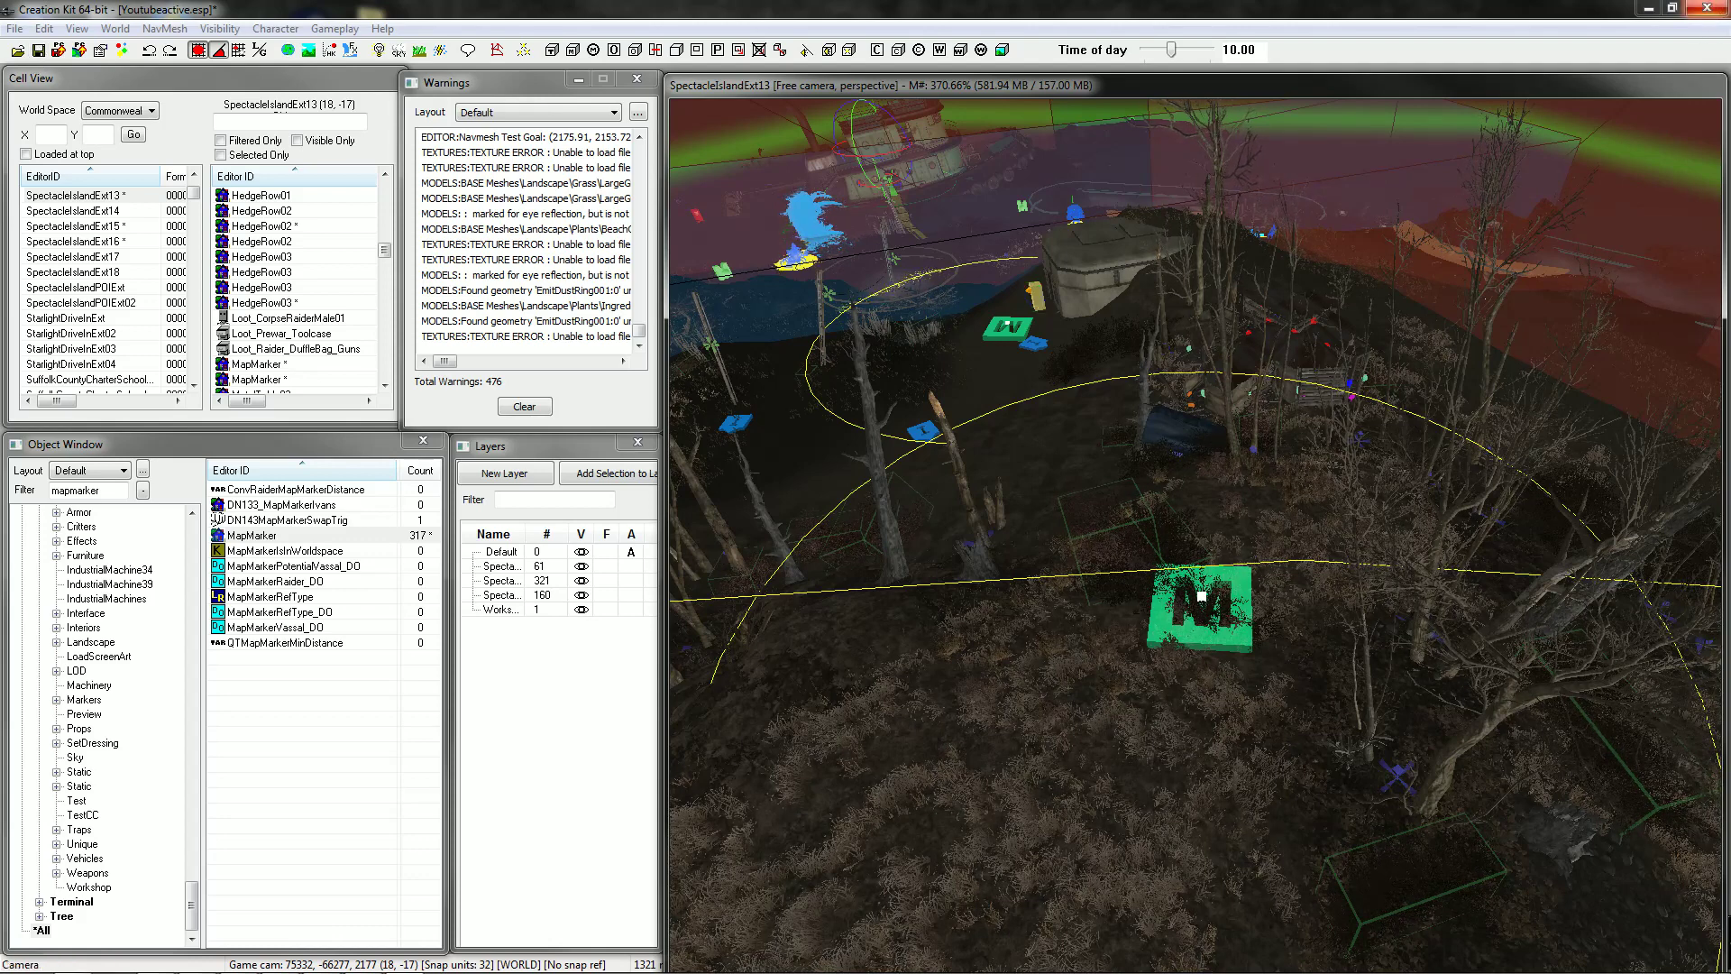
pyautogui.click(976, 554)
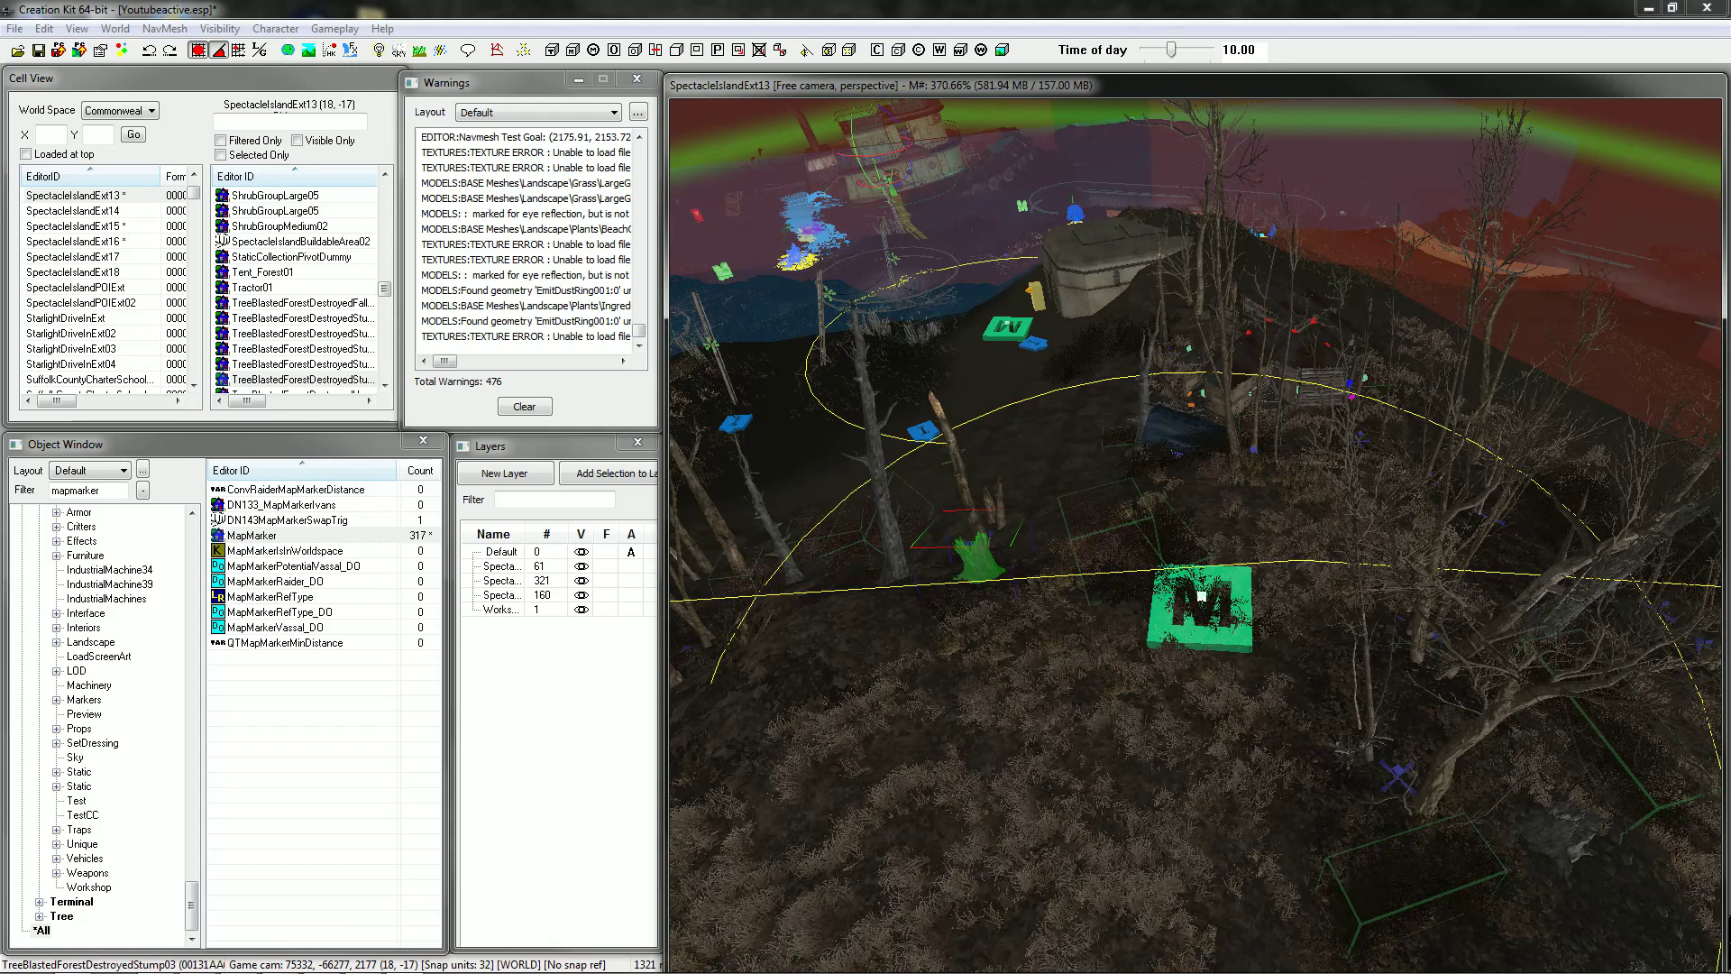
pyautogui.click(1112, 271)
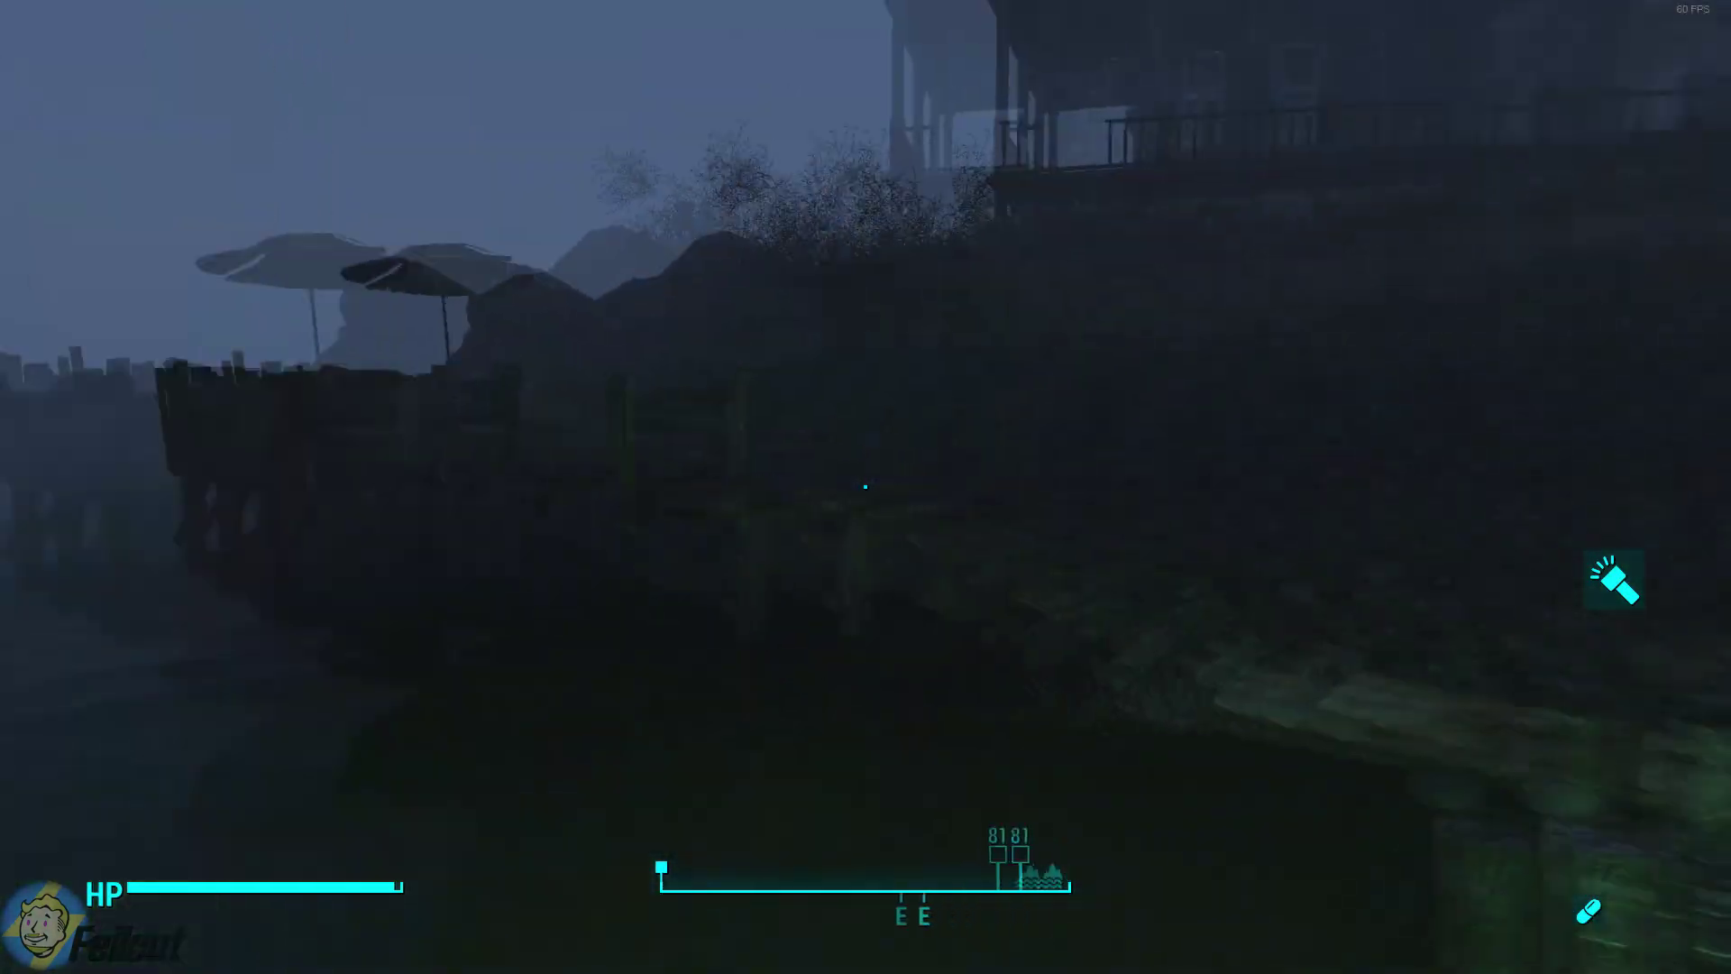
# In Fallout 4, cross Spectacle Island past the hilltop radio mast to the bunker to test discovery of the hideout's map marker.
pyautogui.press('f')
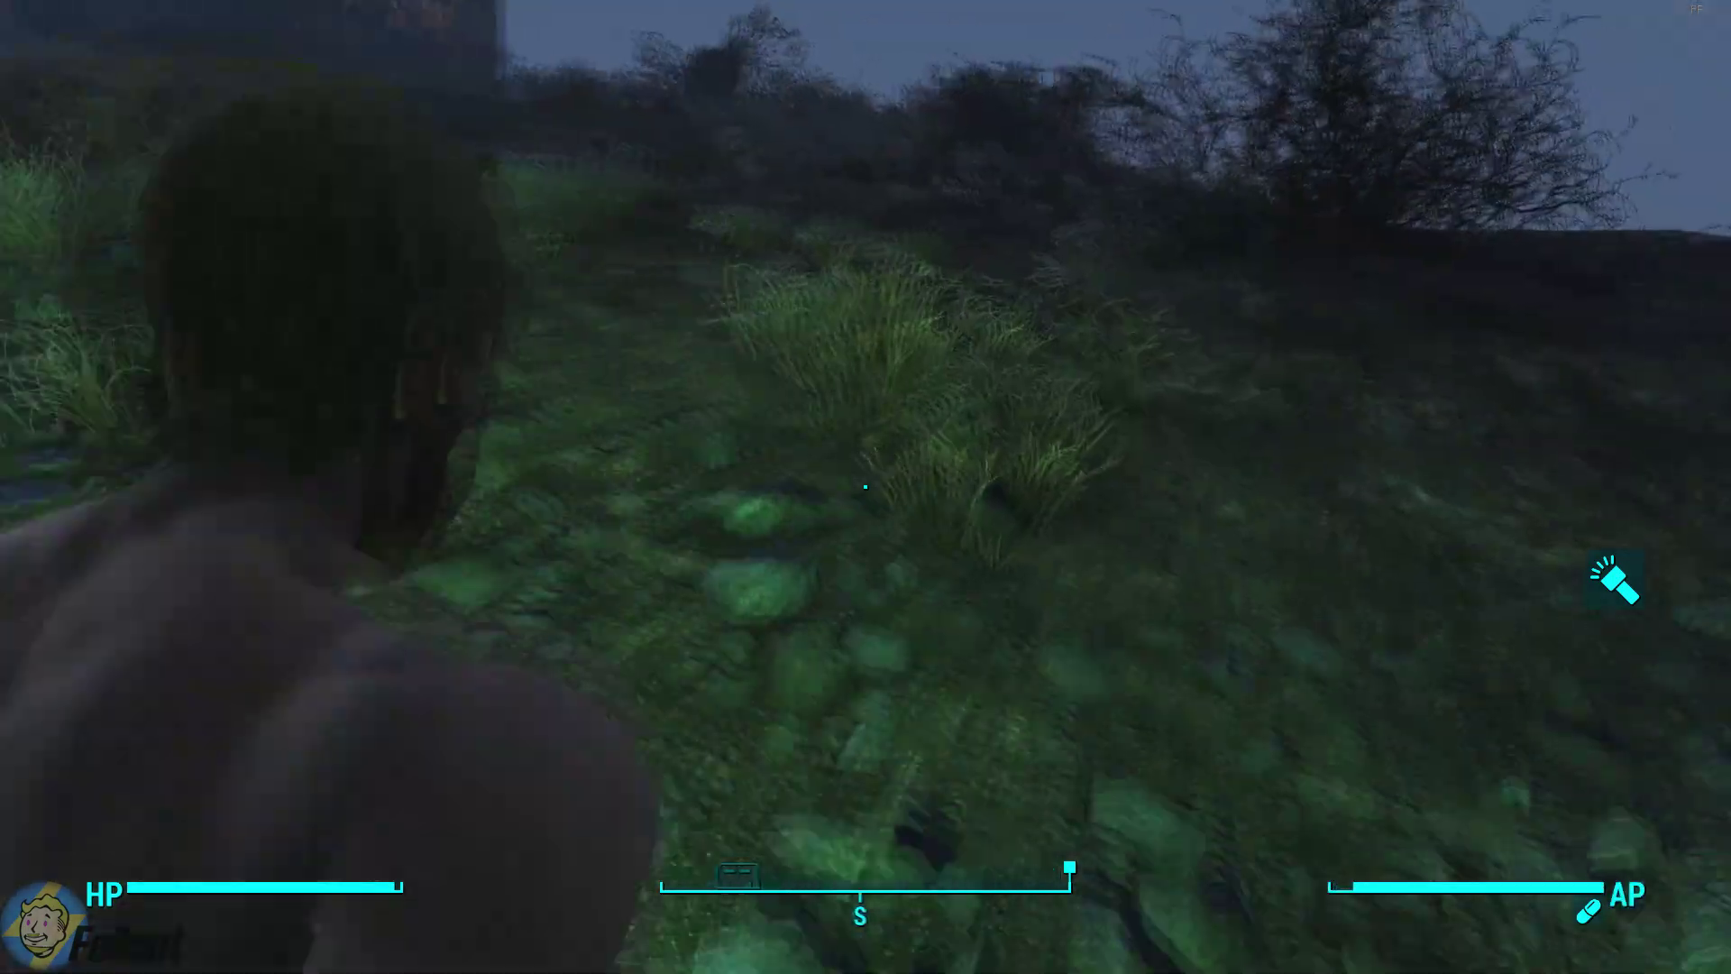
pyautogui.press('f')
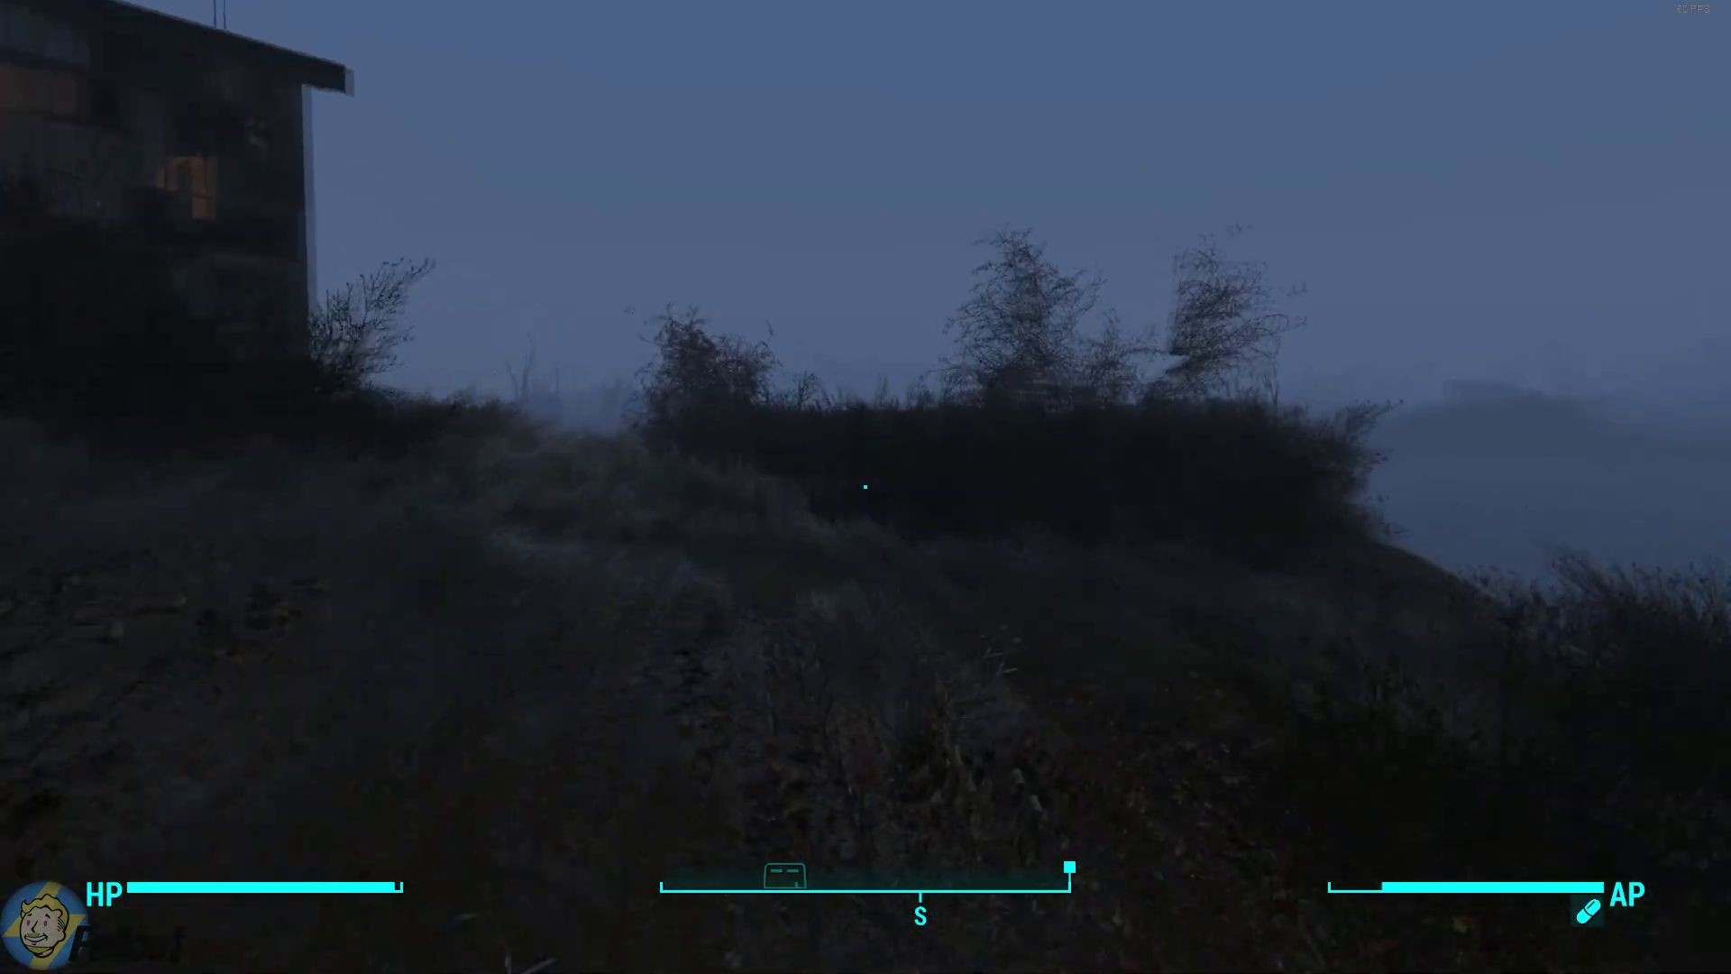
pyautogui.press('w')
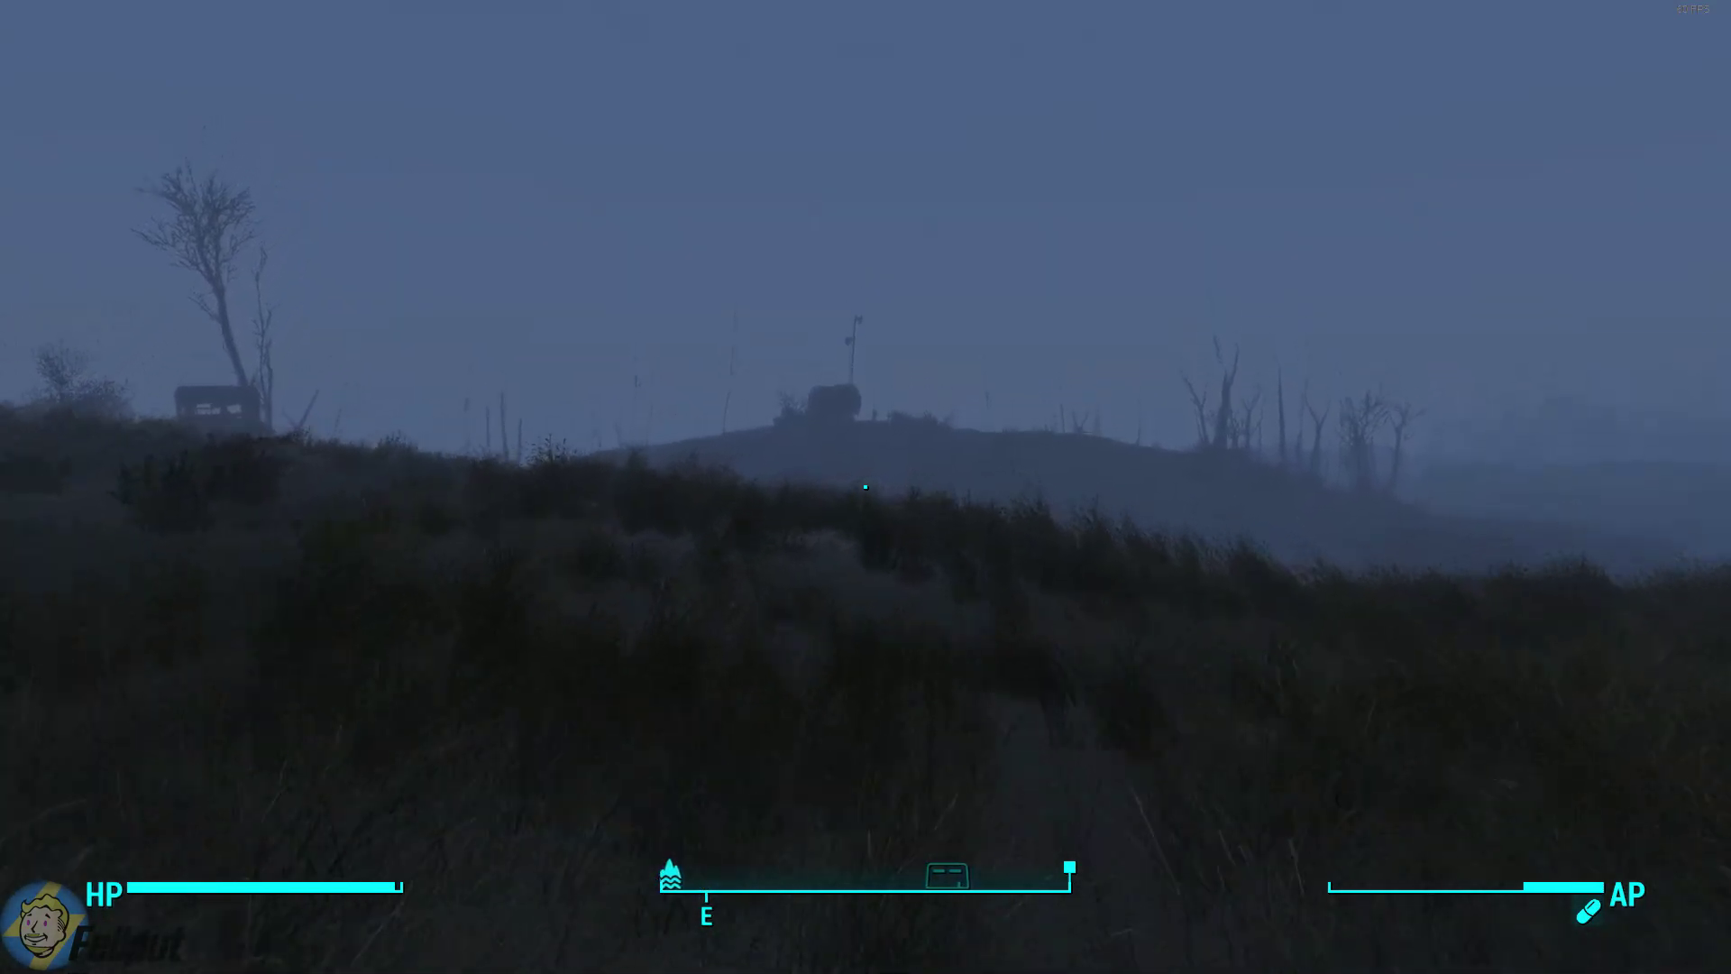
pyautogui.press('w')
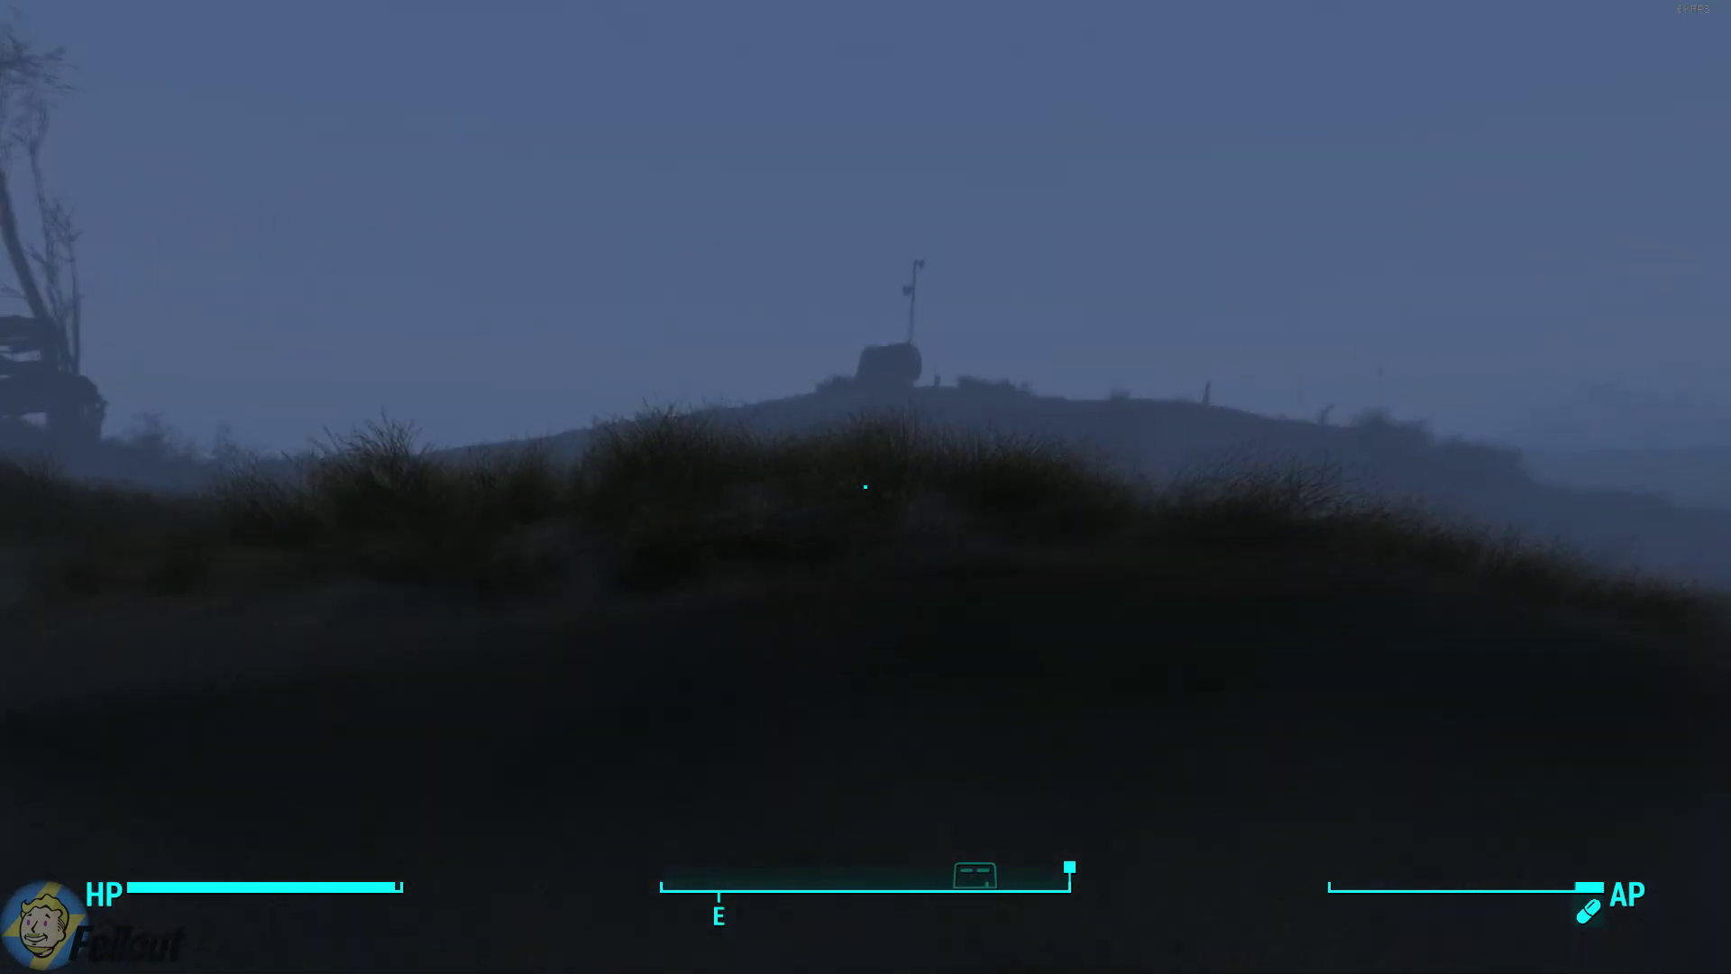
pyautogui.press('w')
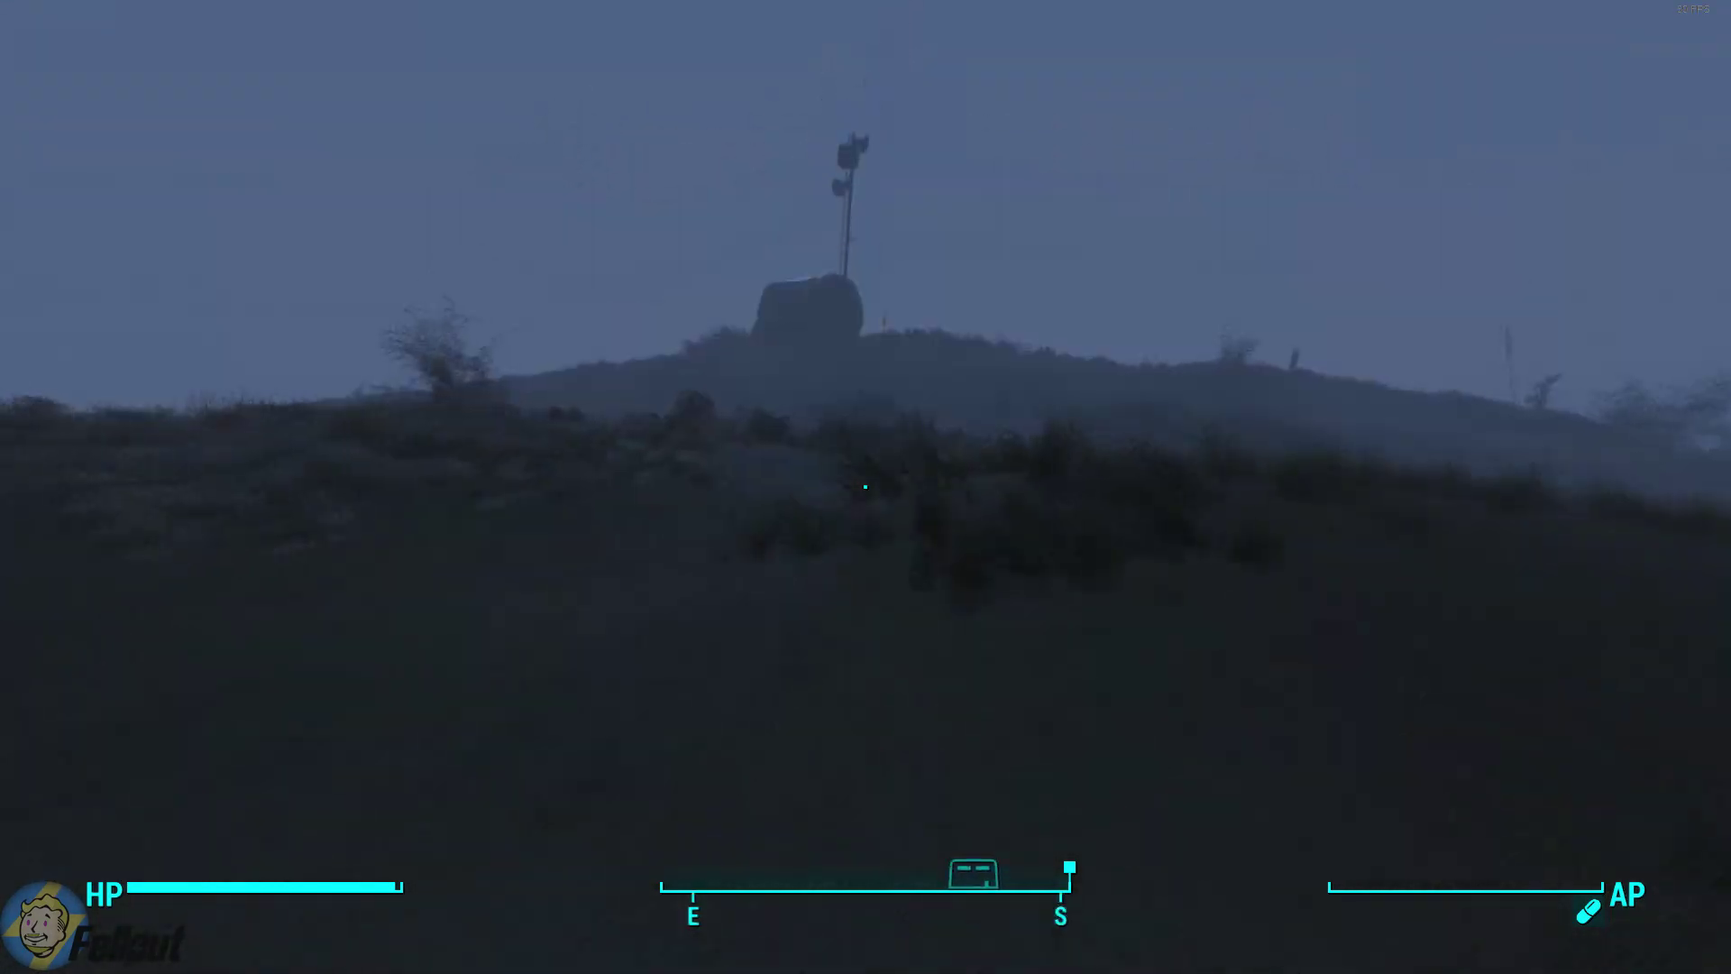
pyautogui.press('w')
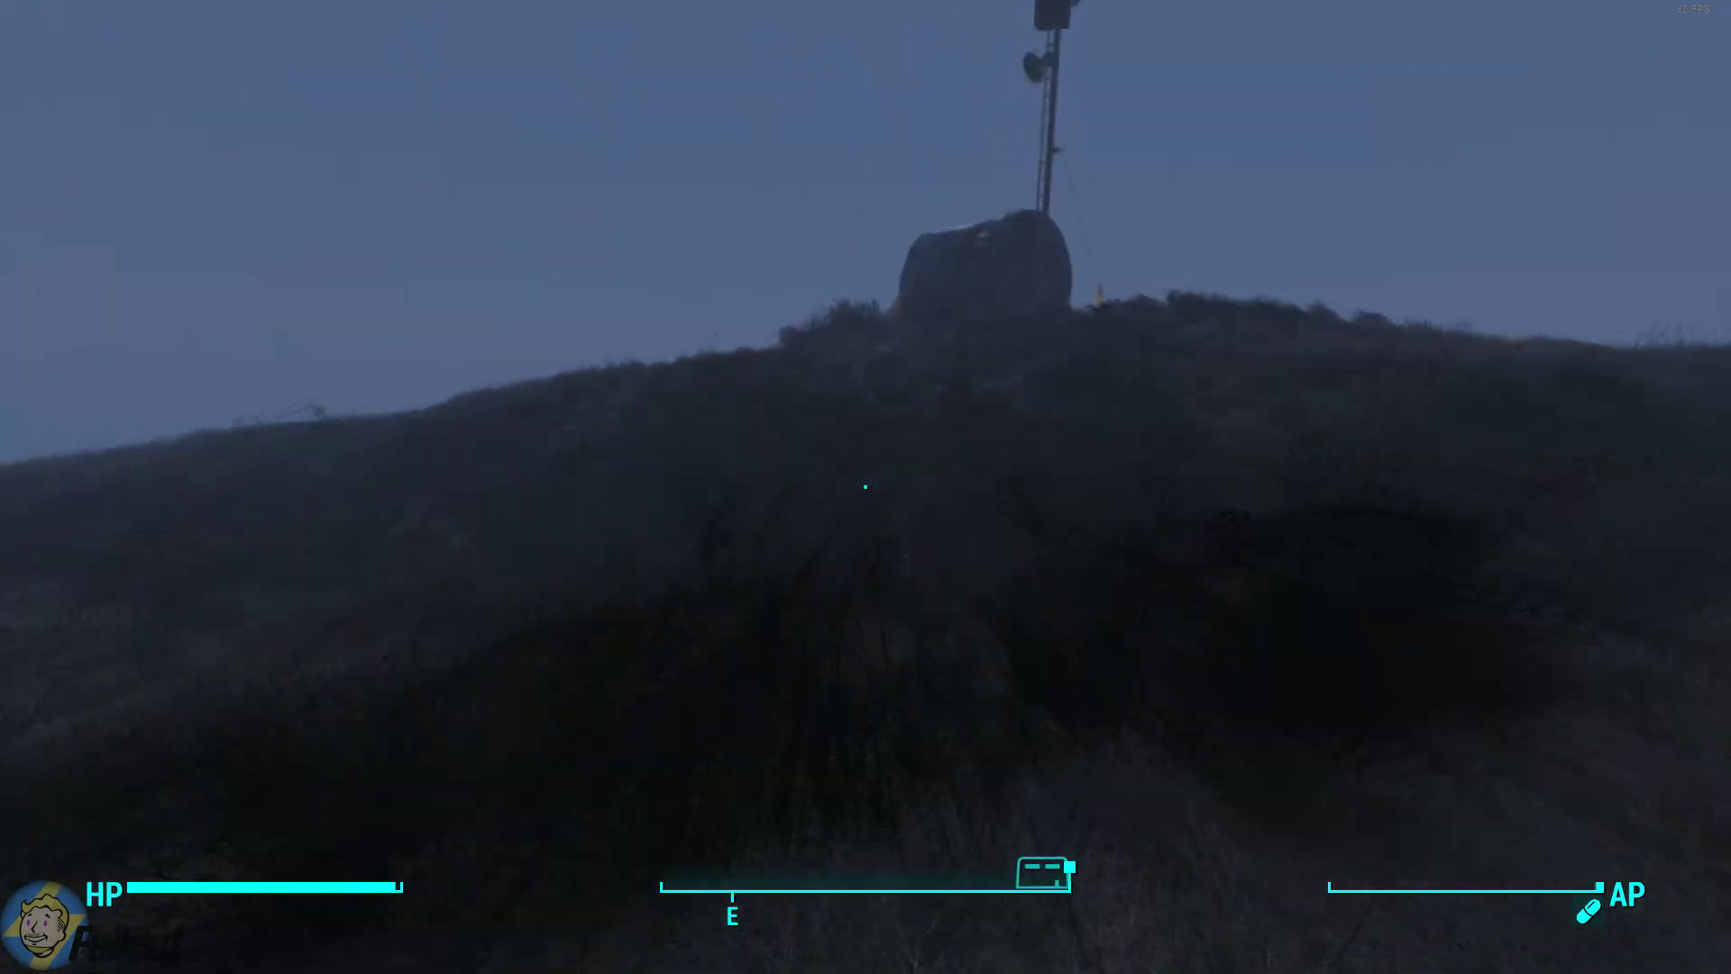
pyautogui.press('w')
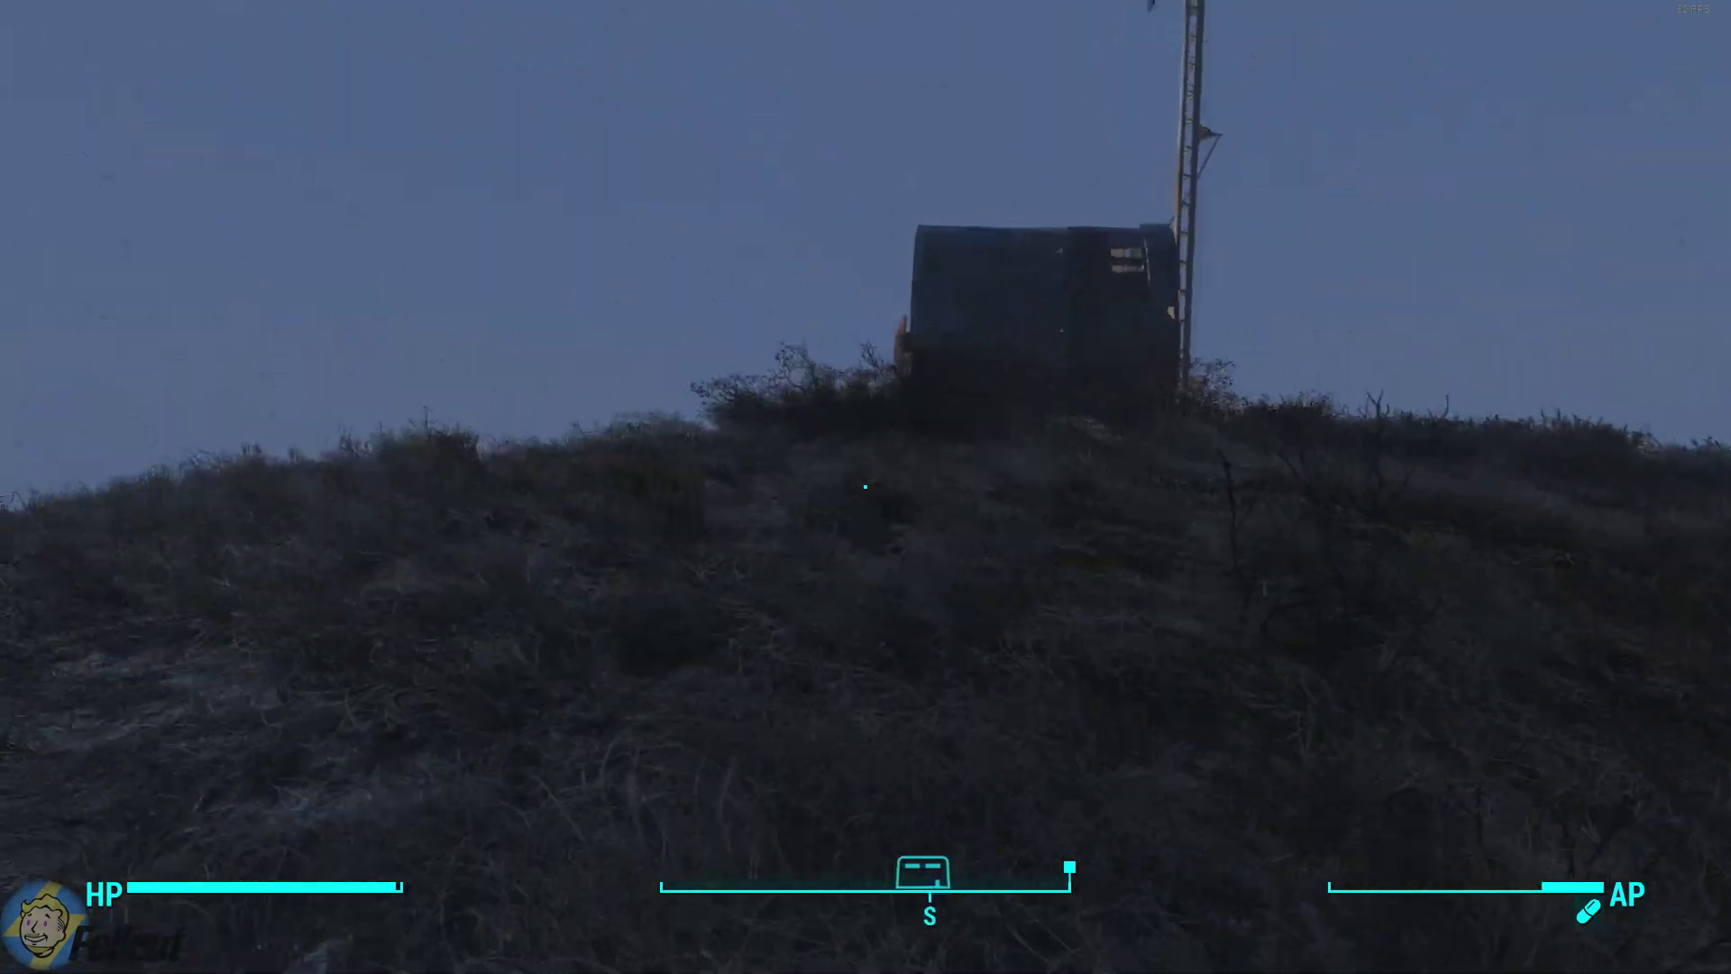
pyautogui.press('w')
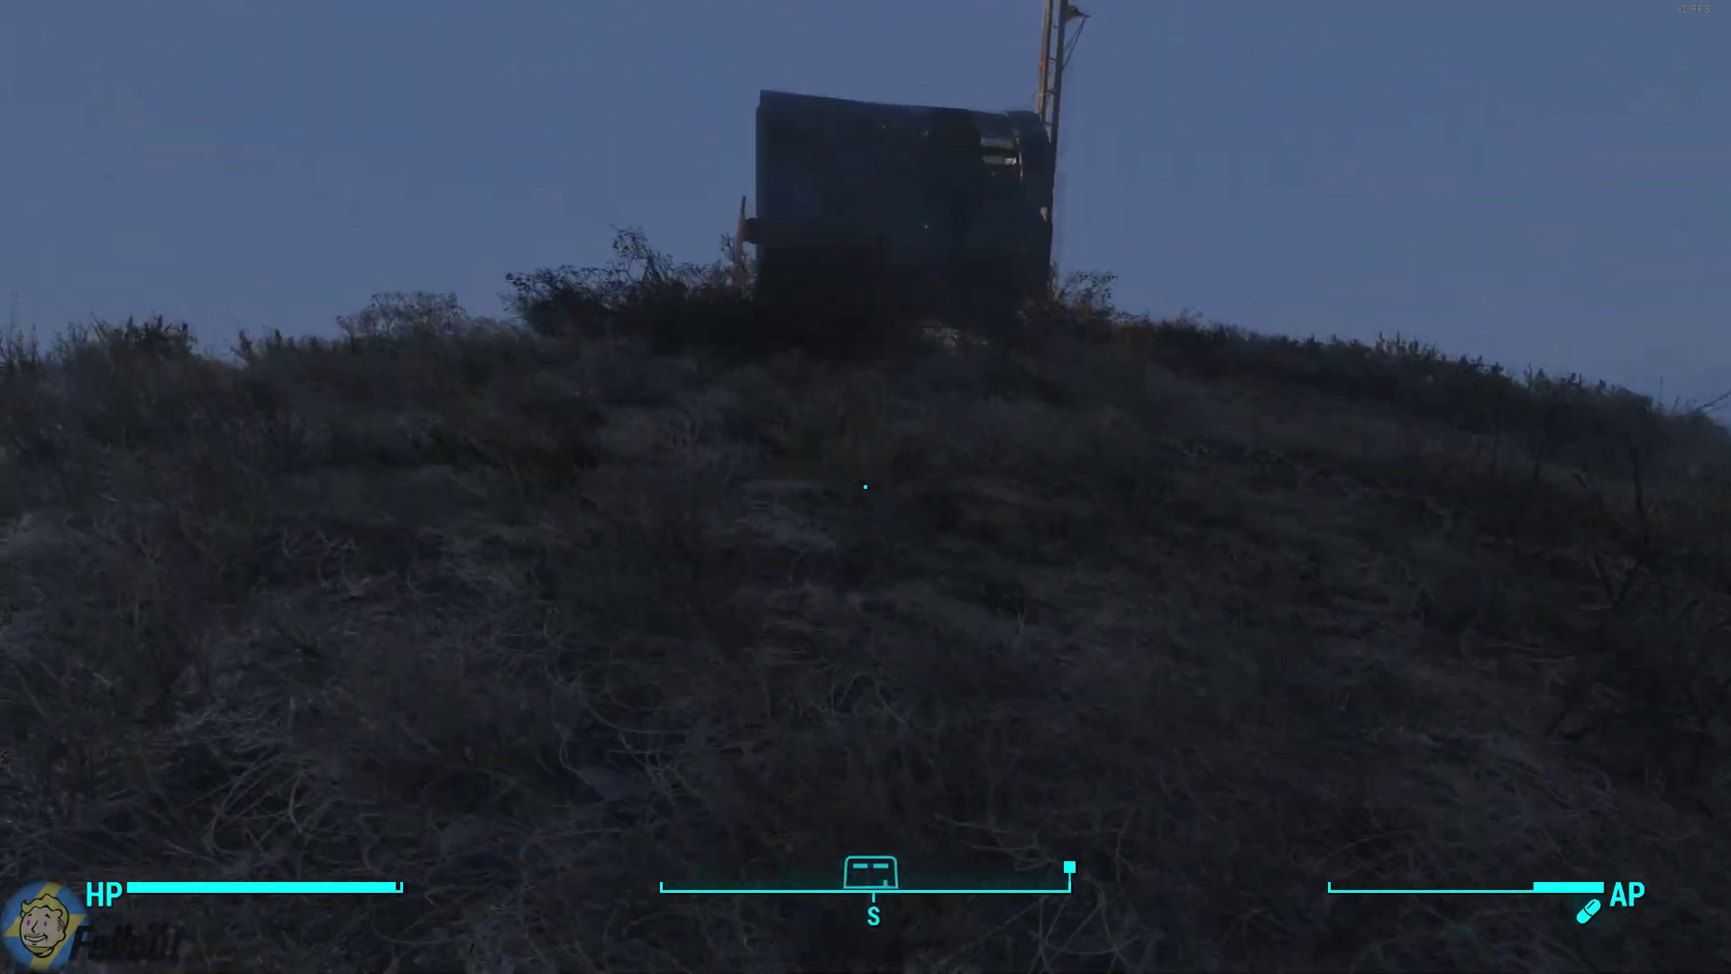
pyautogui.press('w')
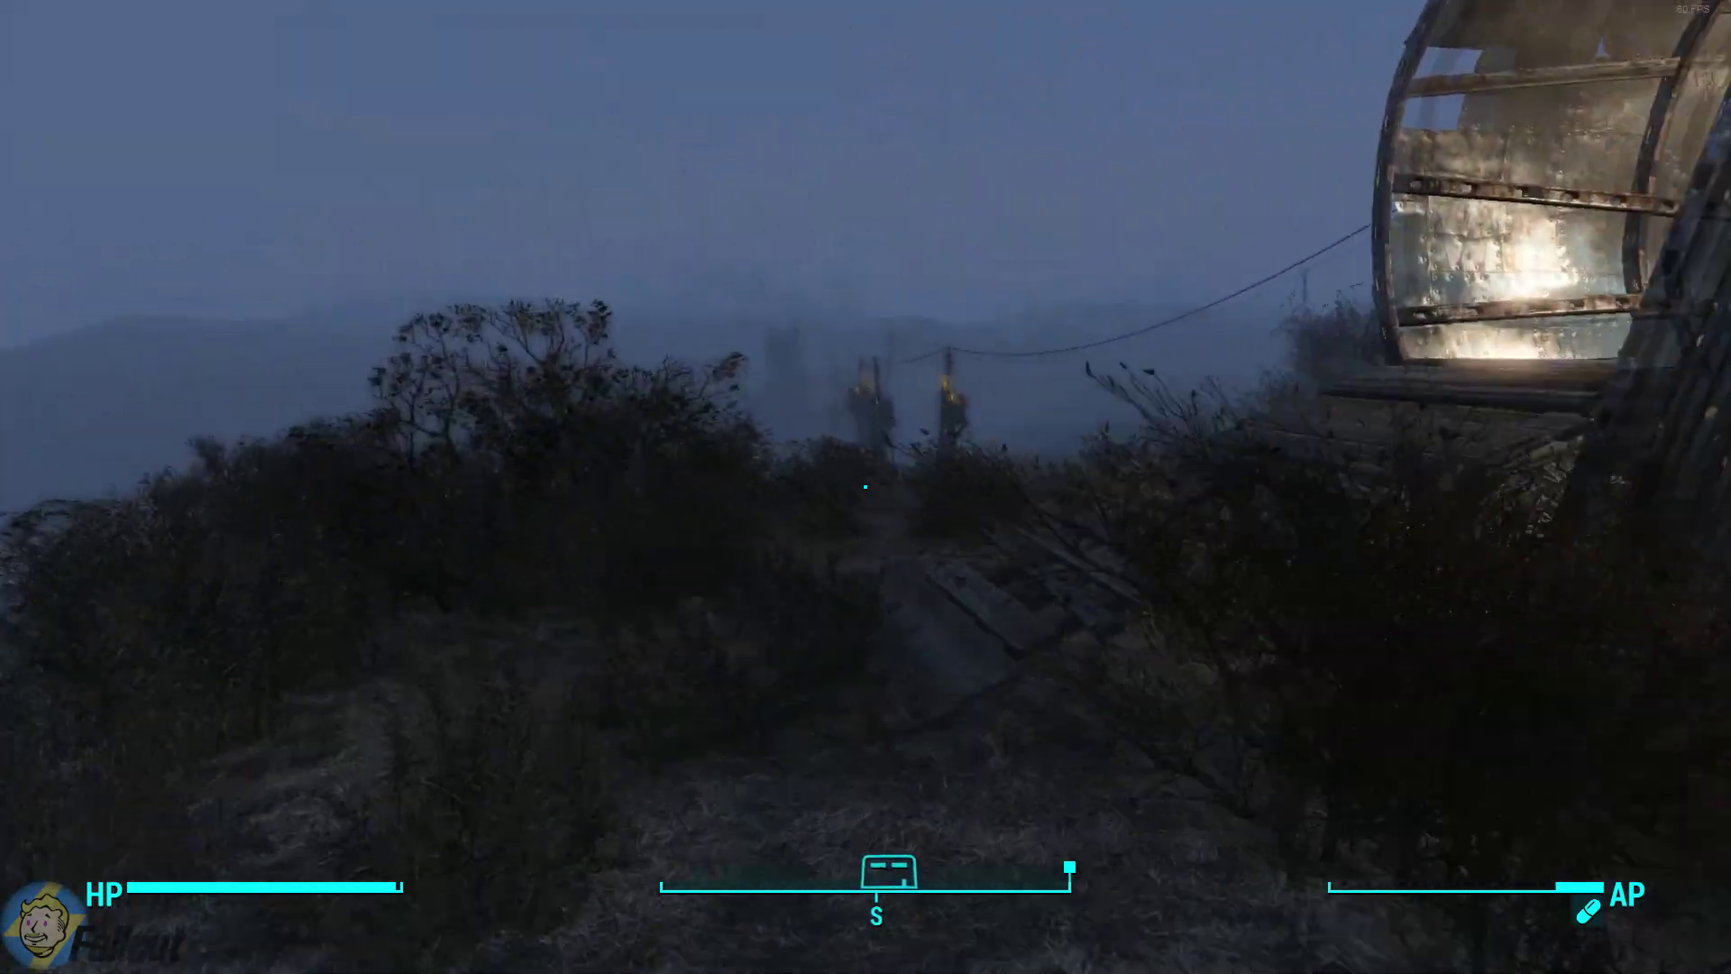
pyautogui.press('w')
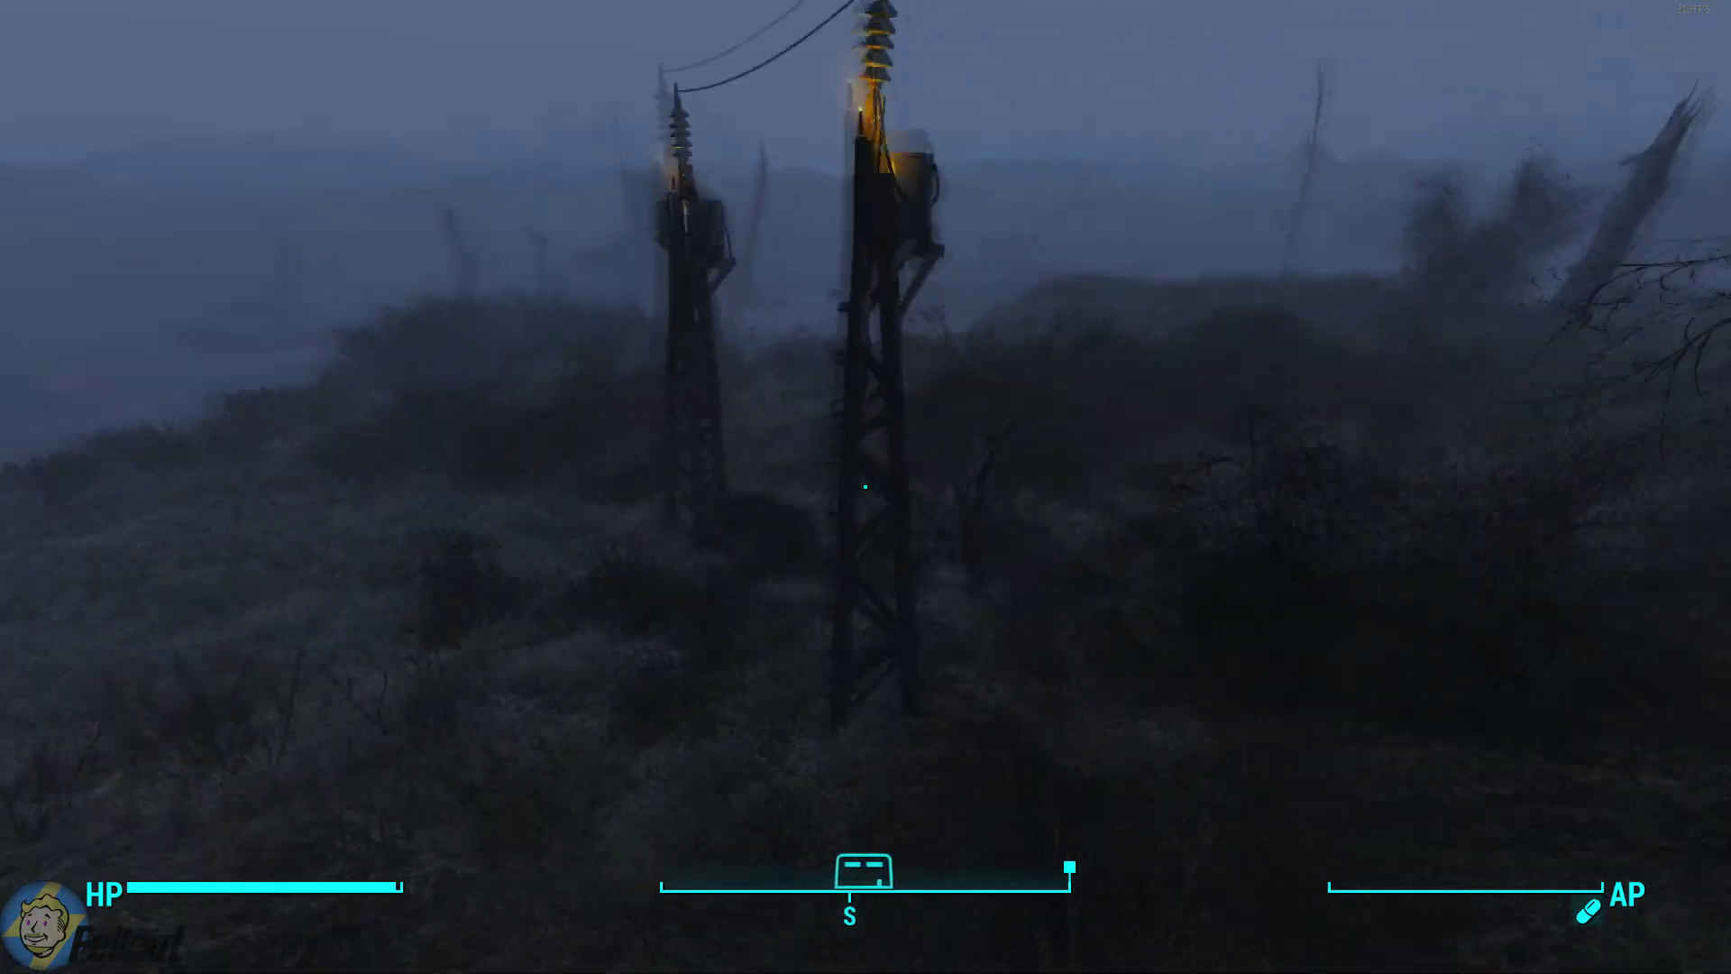
pyautogui.press('w')
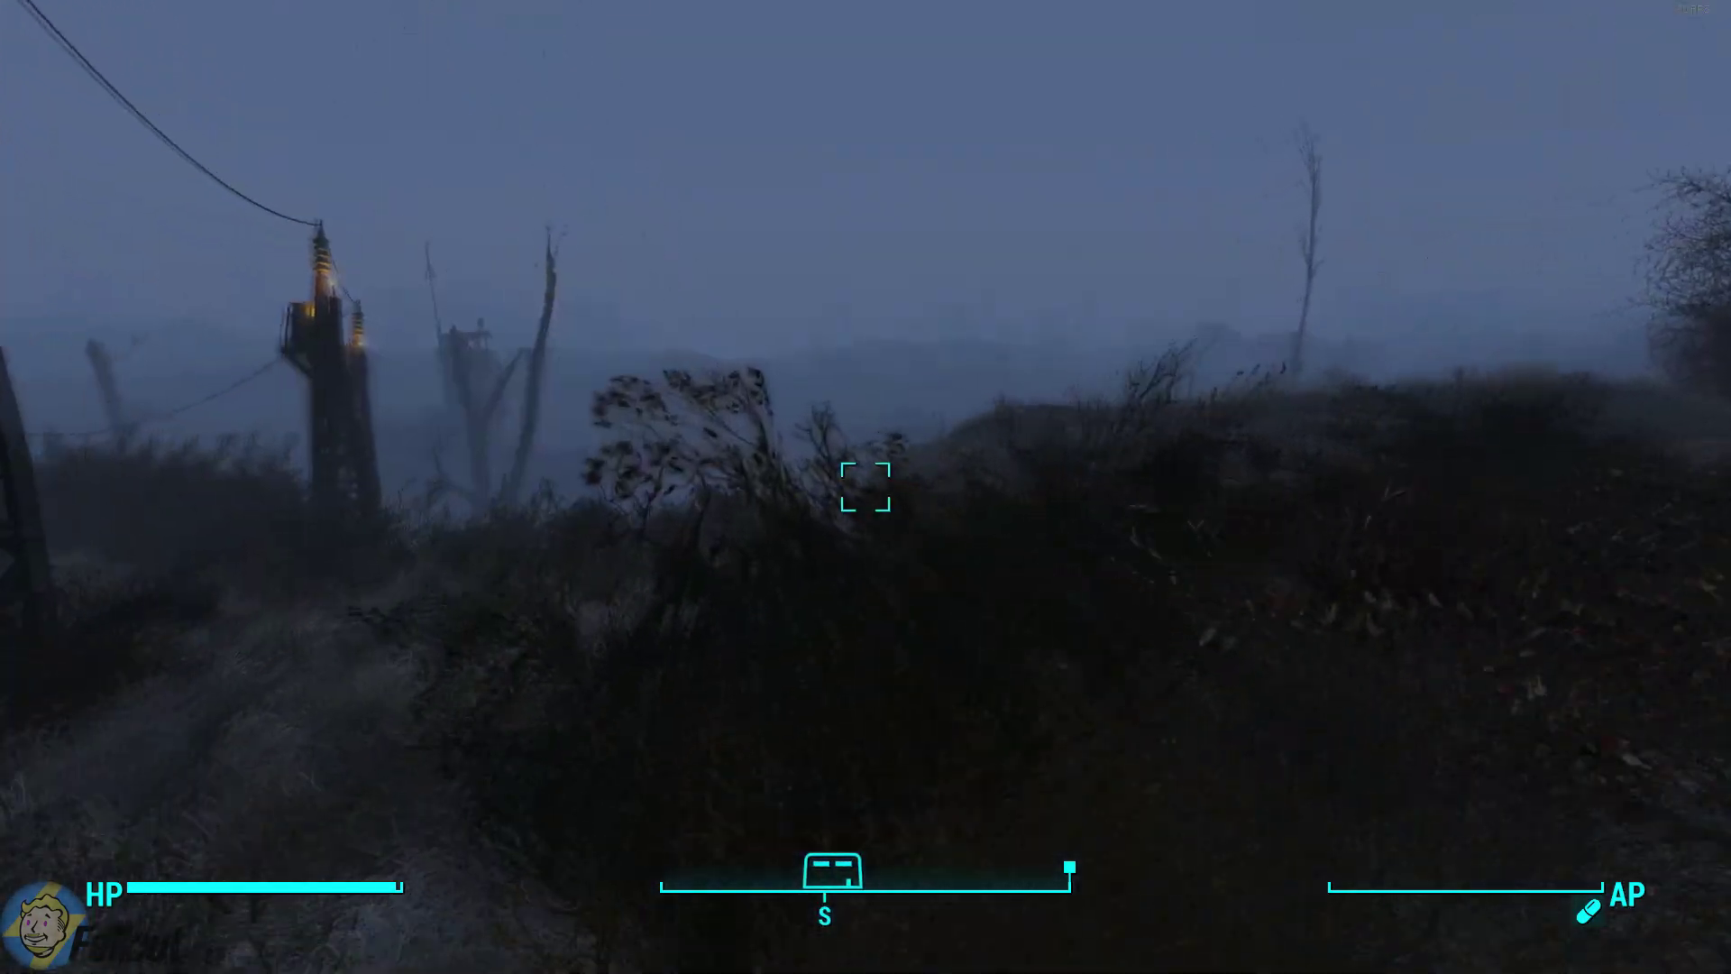
pyautogui.press('w')
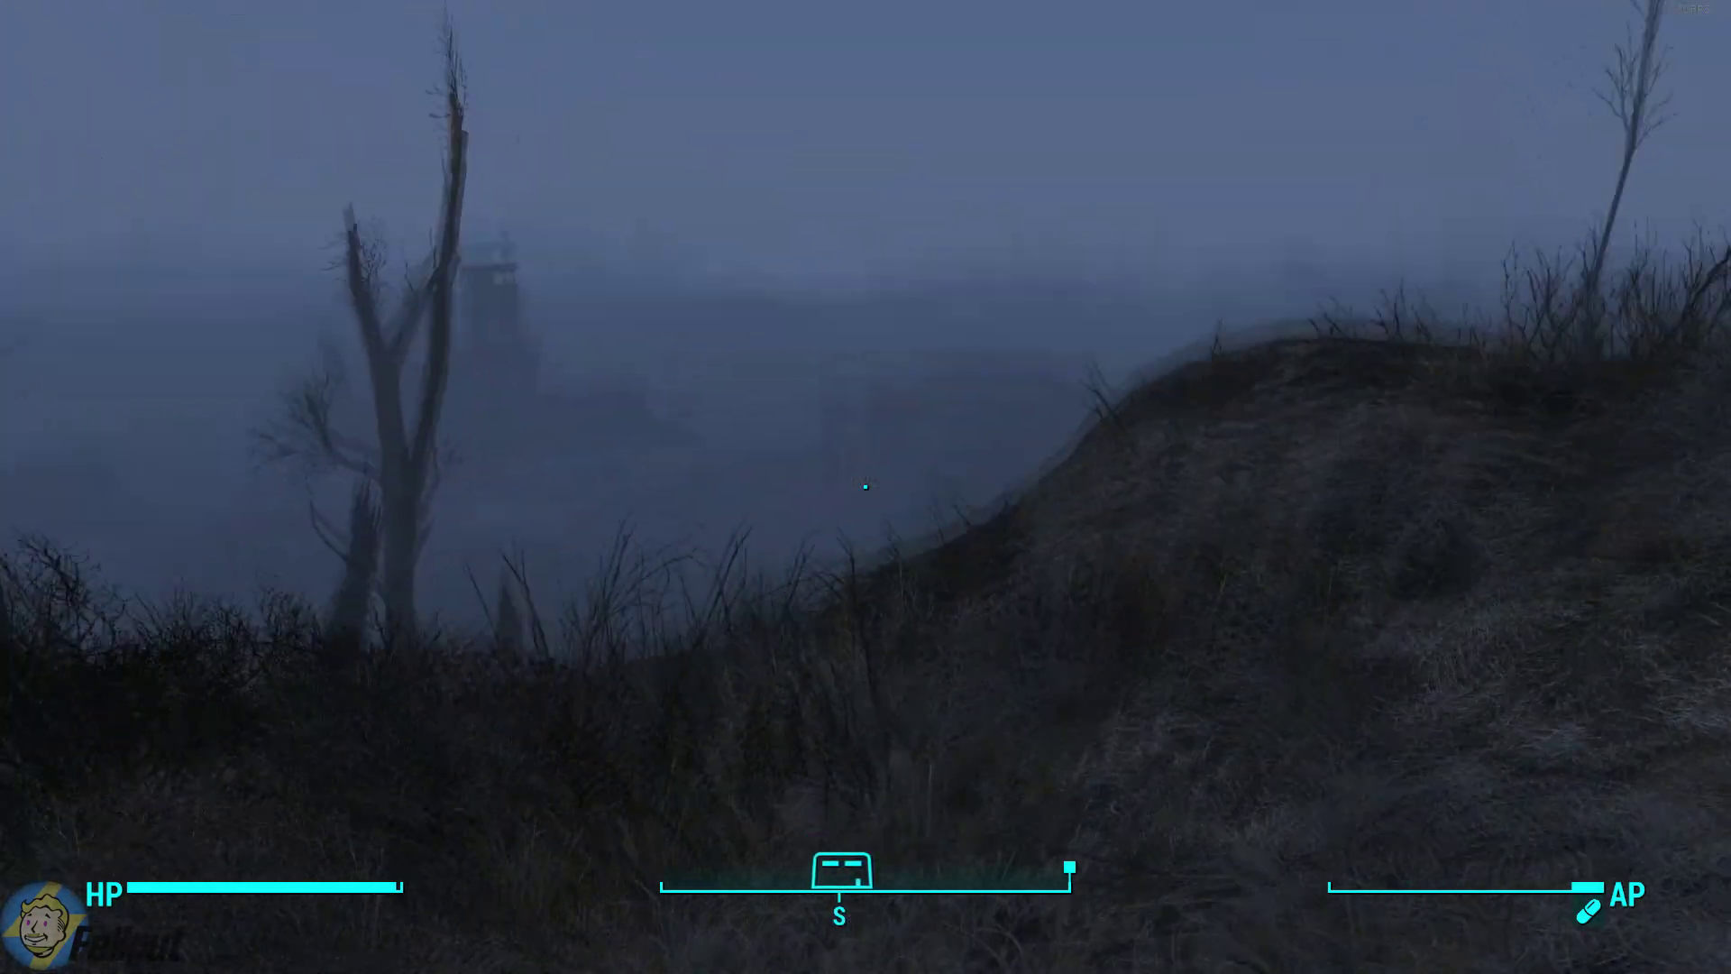
pyautogui.press('w')
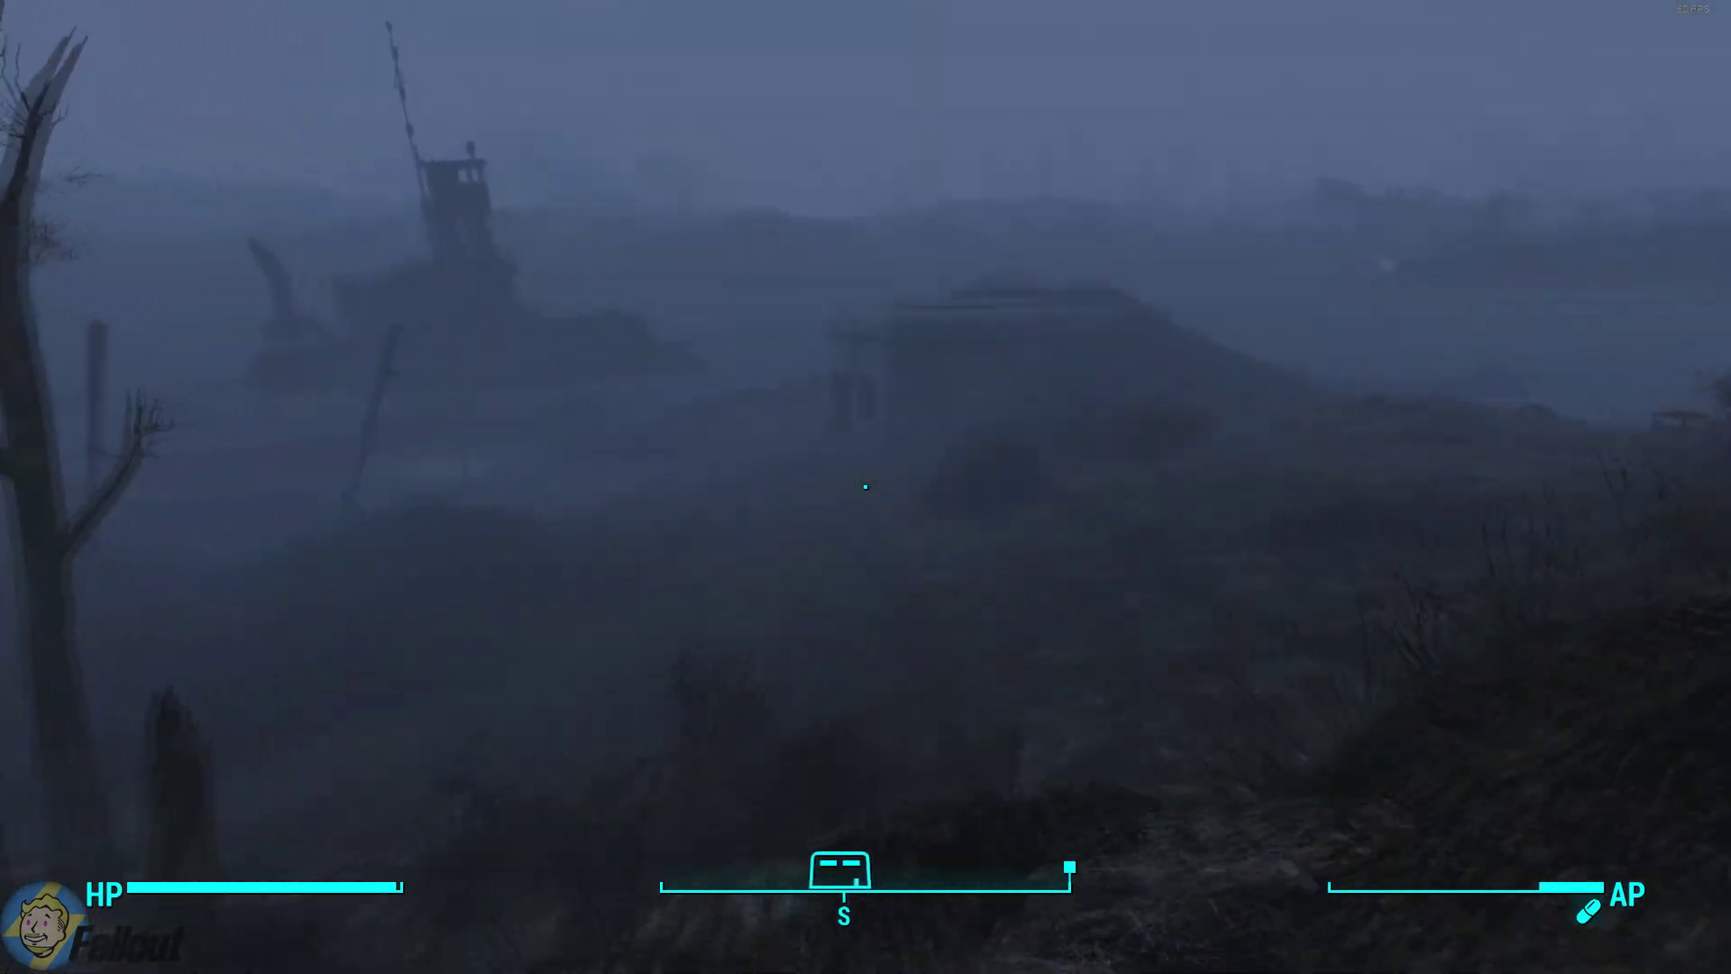
pyautogui.press('w')
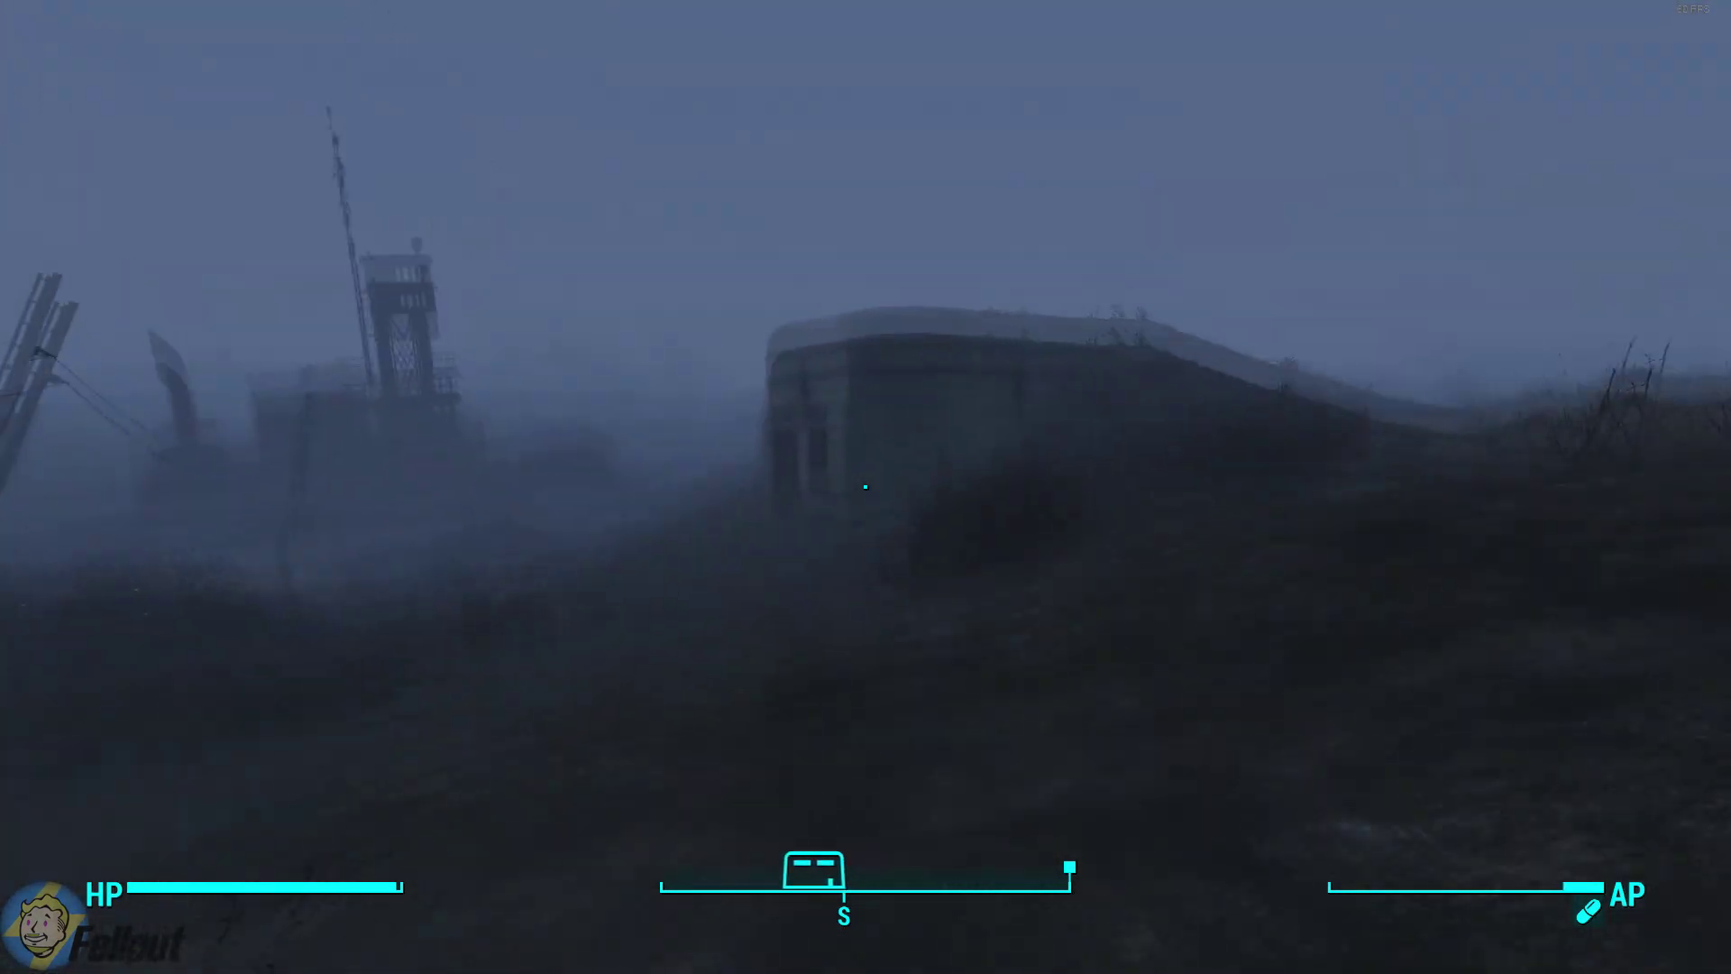
pyautogui.press('w')
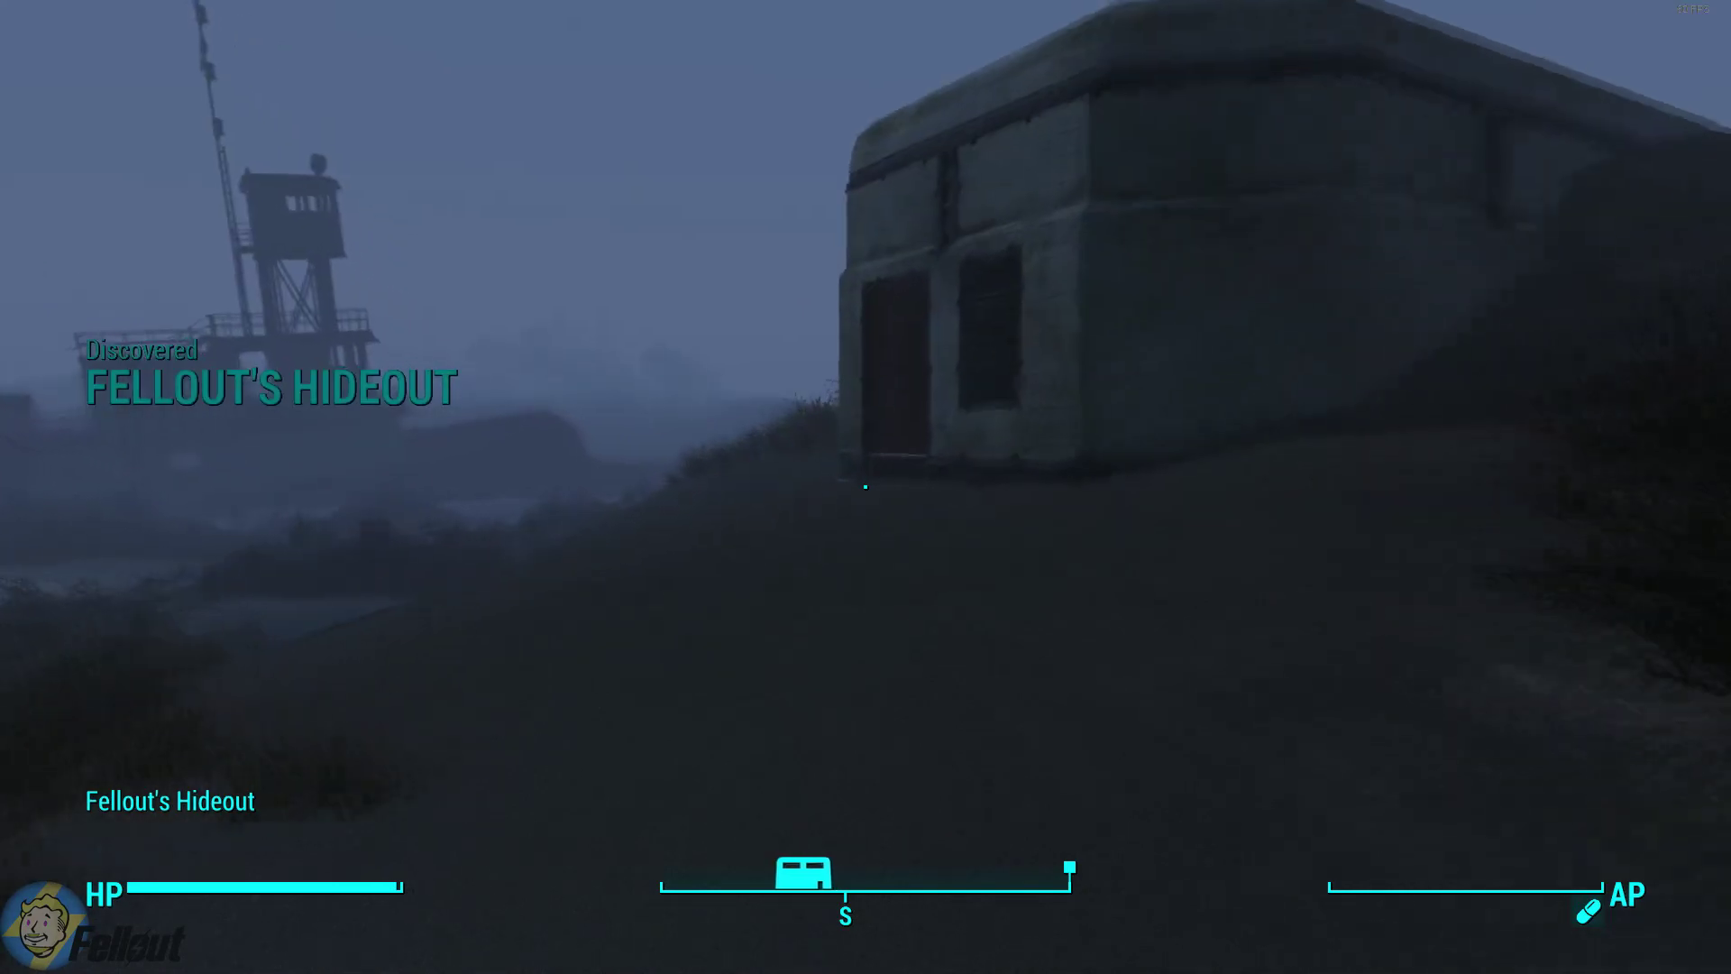